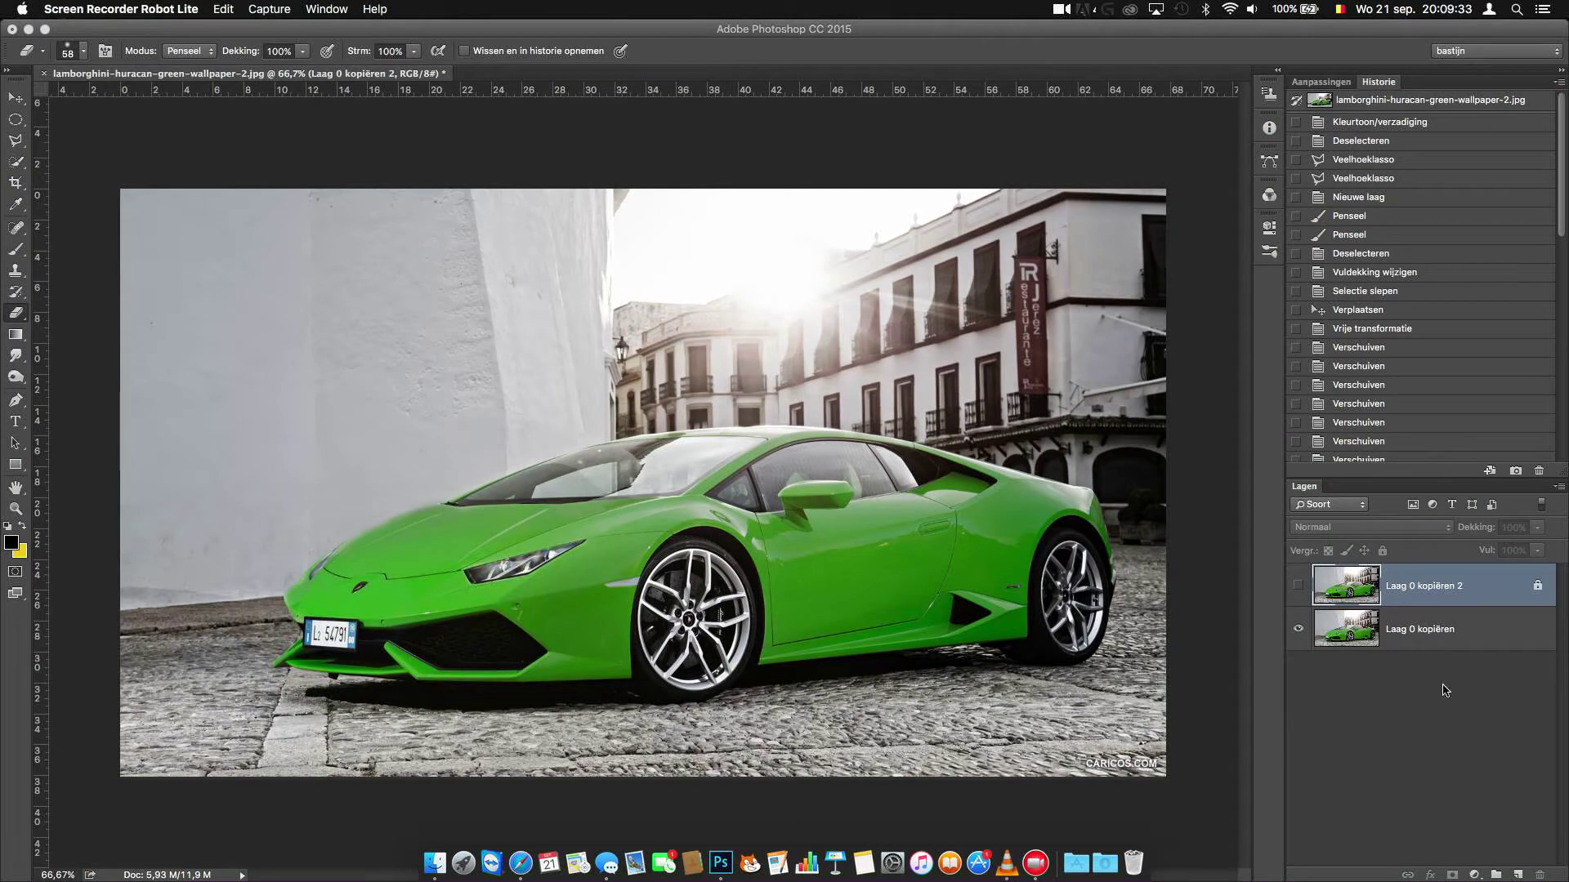
Step: Make the Laag 0 kopiëren layer active and pick the Polygonal Lasso tool, zoomed on the car's front
click(1438, 629)
click(15, 140)
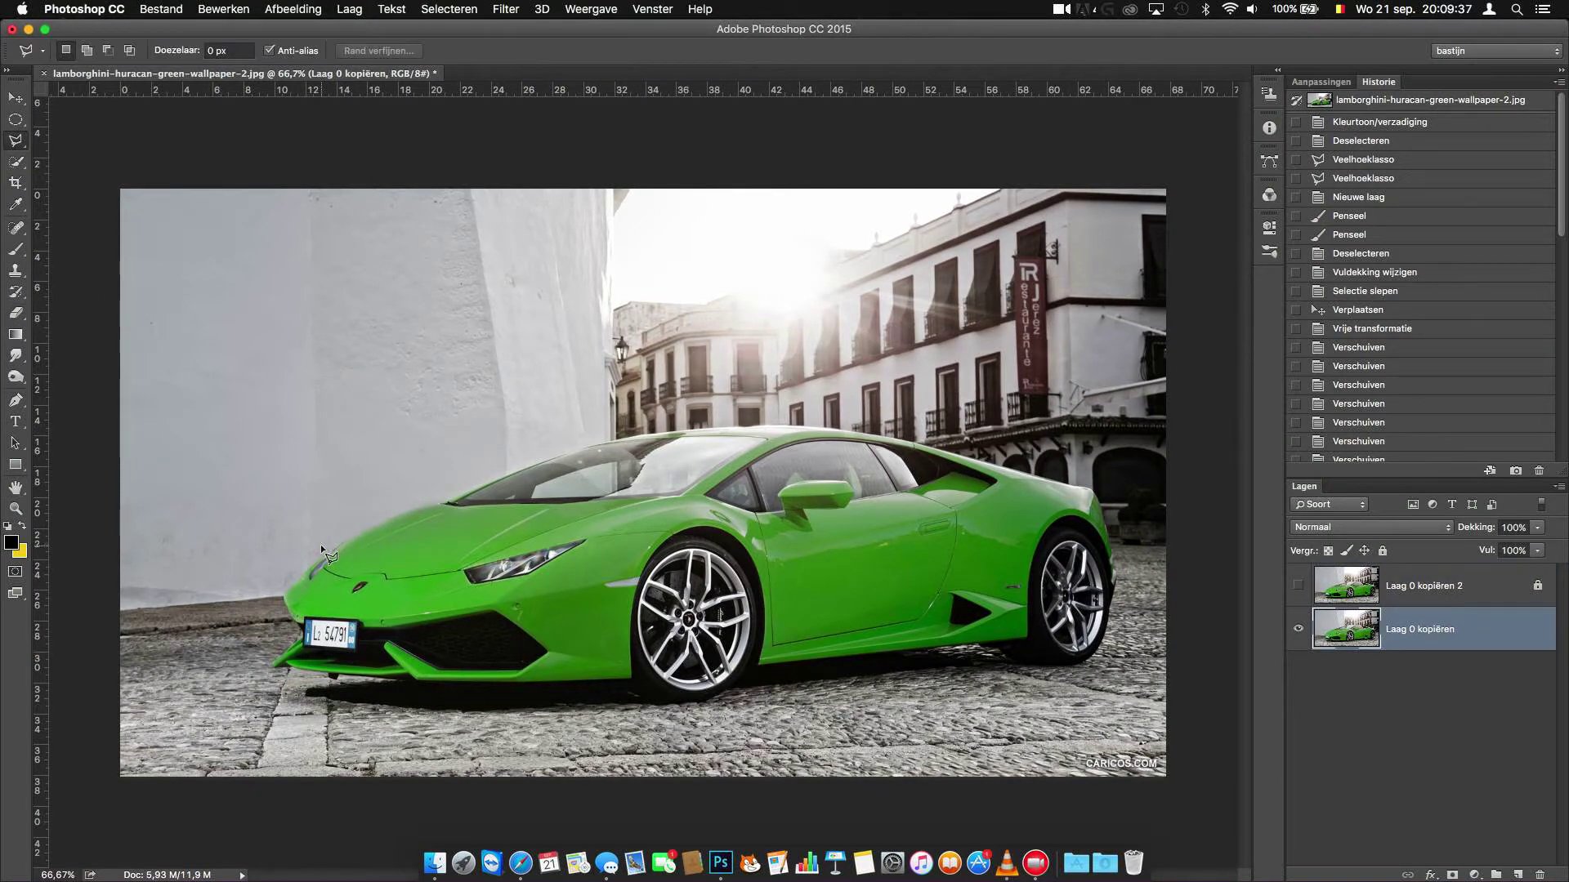
key(super+plus)
key(super+plus)
Step: Trace a polygonal selection around the front bumper and splitter
scroll(327, 529, down, 5)
scroll(327, 529, left, 3)
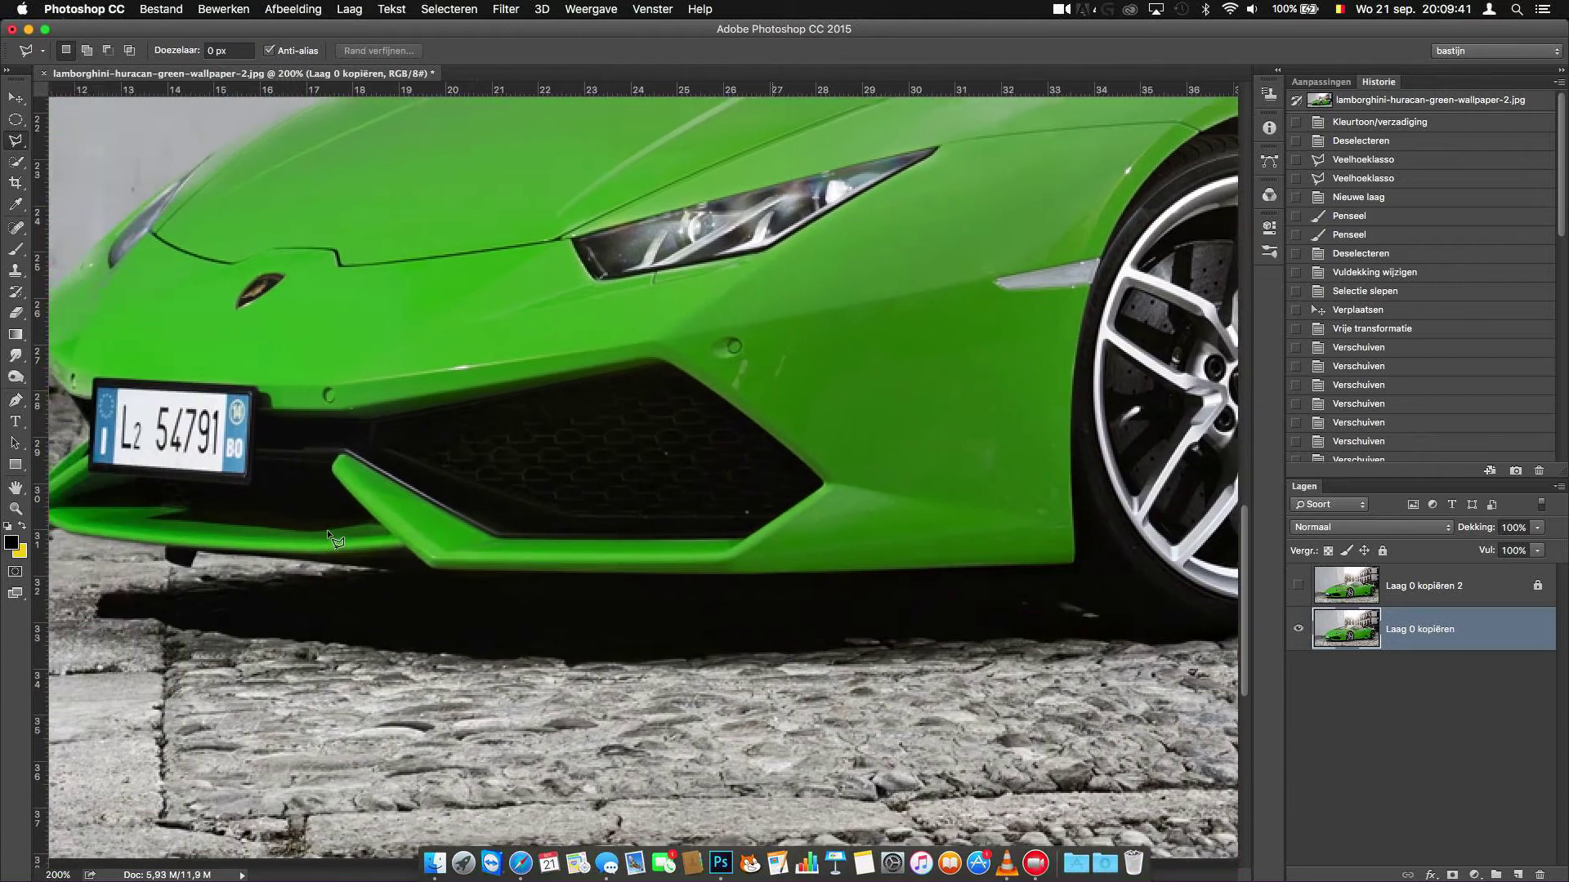
scroll(327, 531, left, 3)
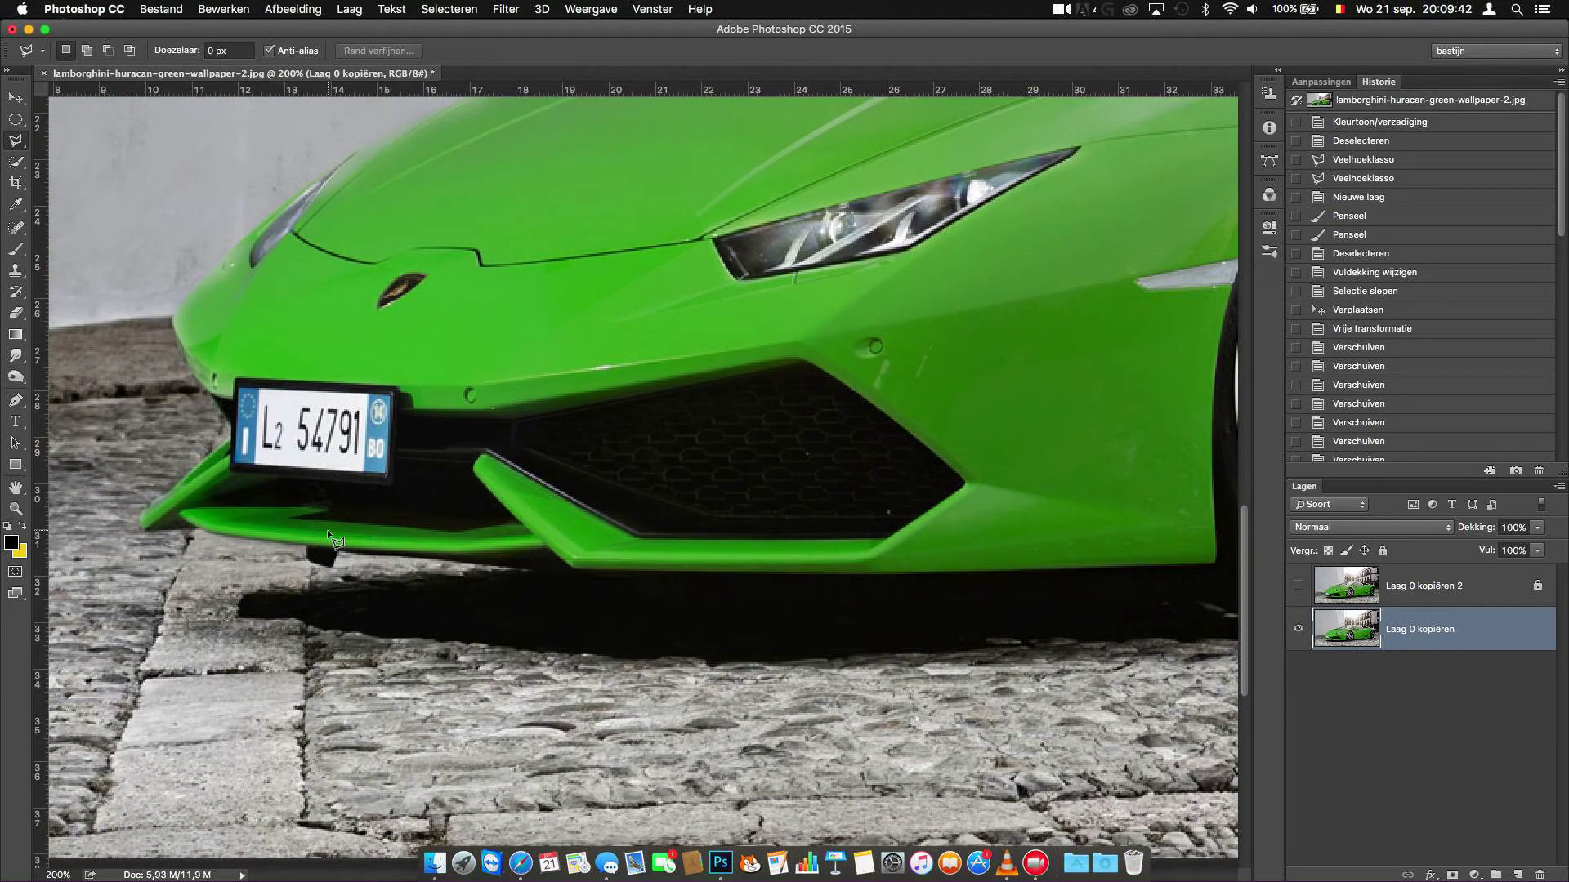
click(1213, 522)
click(1215, 565)
click(985, 574)
click(569, 570)
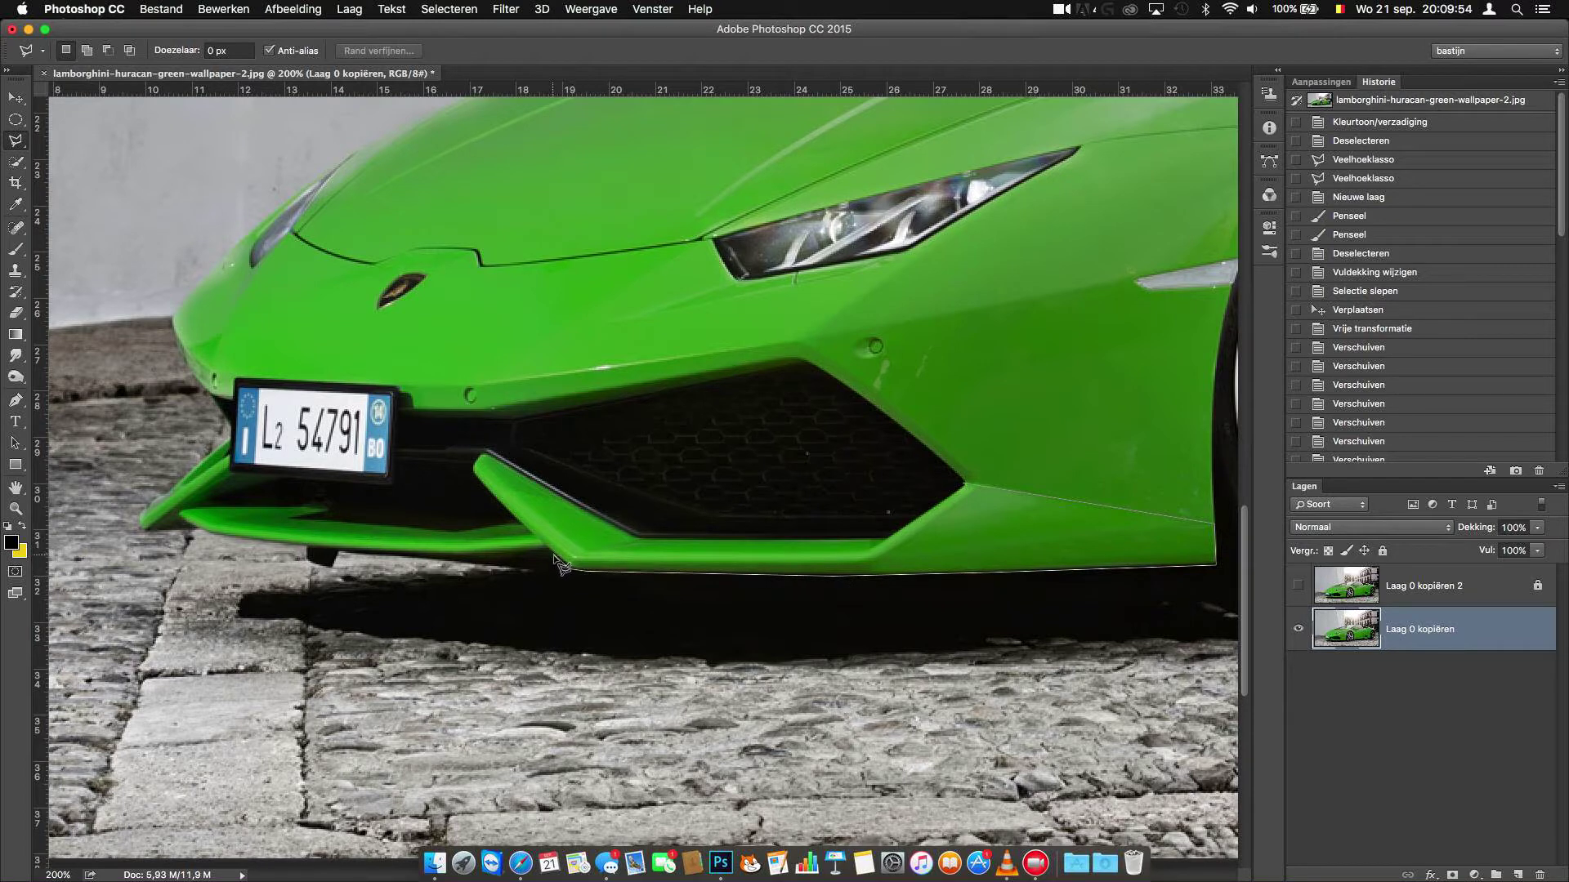
click(292, 546)
click(232, 440)
click(231, 473)
click(290, 475)
click(336, 507)
click(499, 512)
click(470, 464)
click(490, 453)
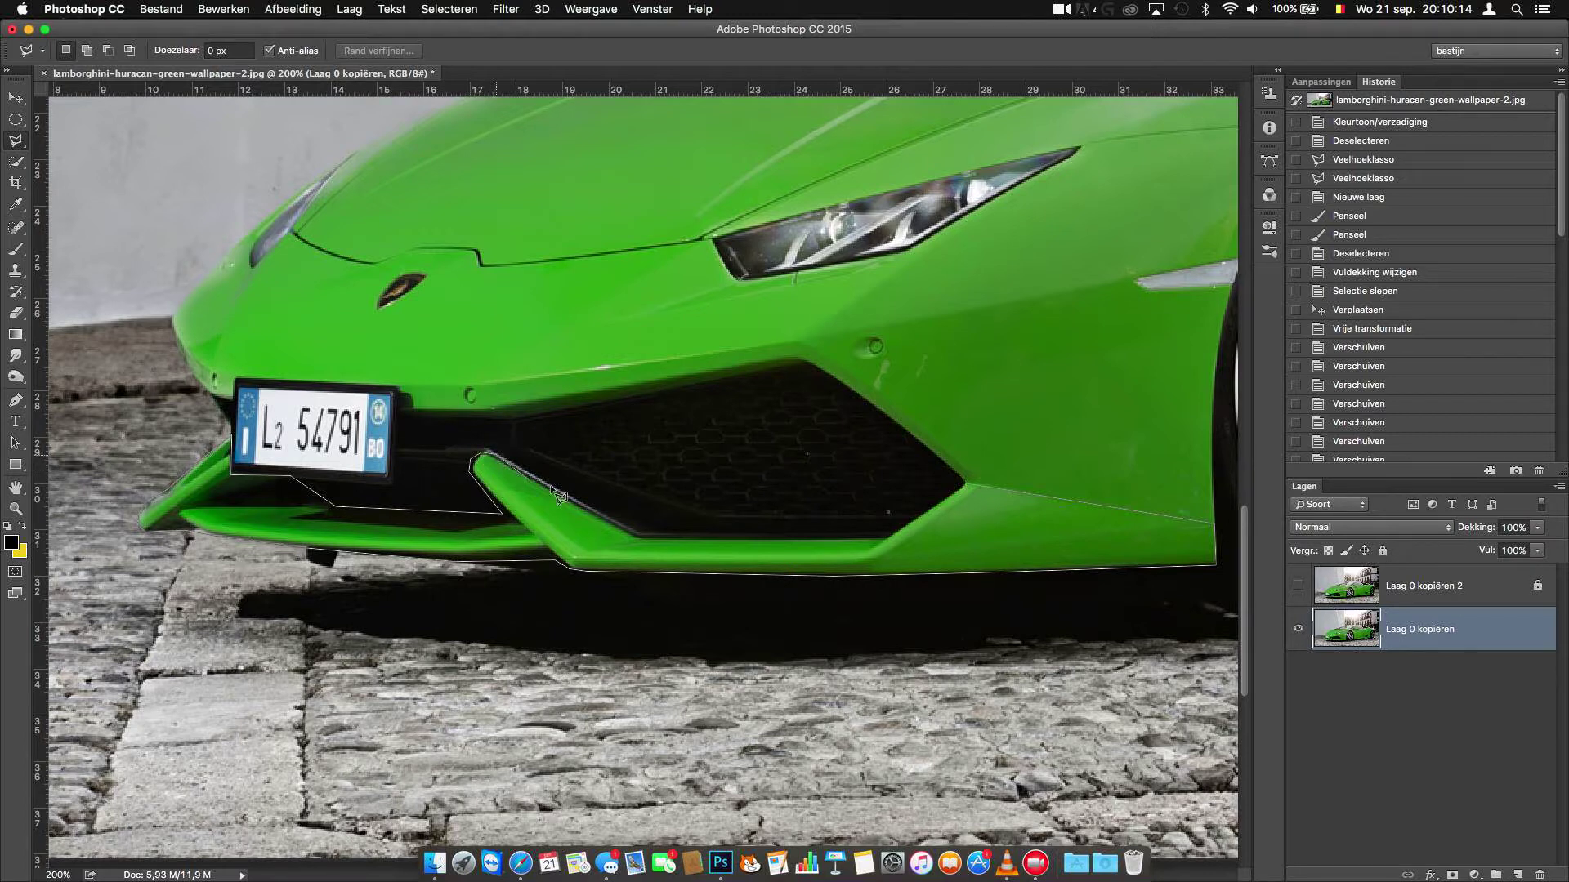
click(639, 537)
click(882, 537)
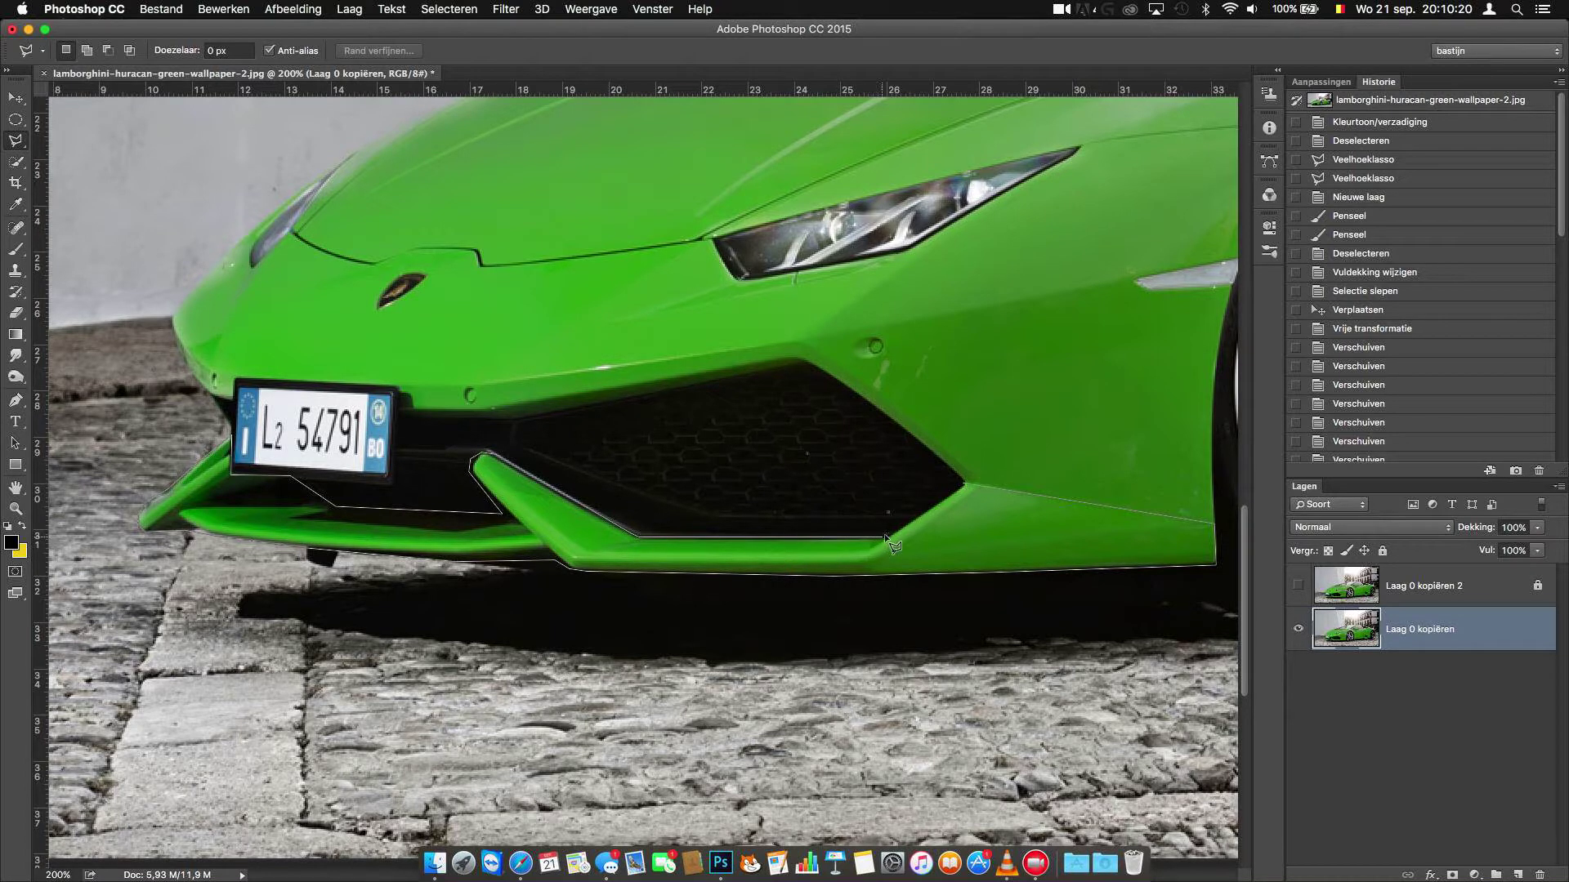
click(960, 489)
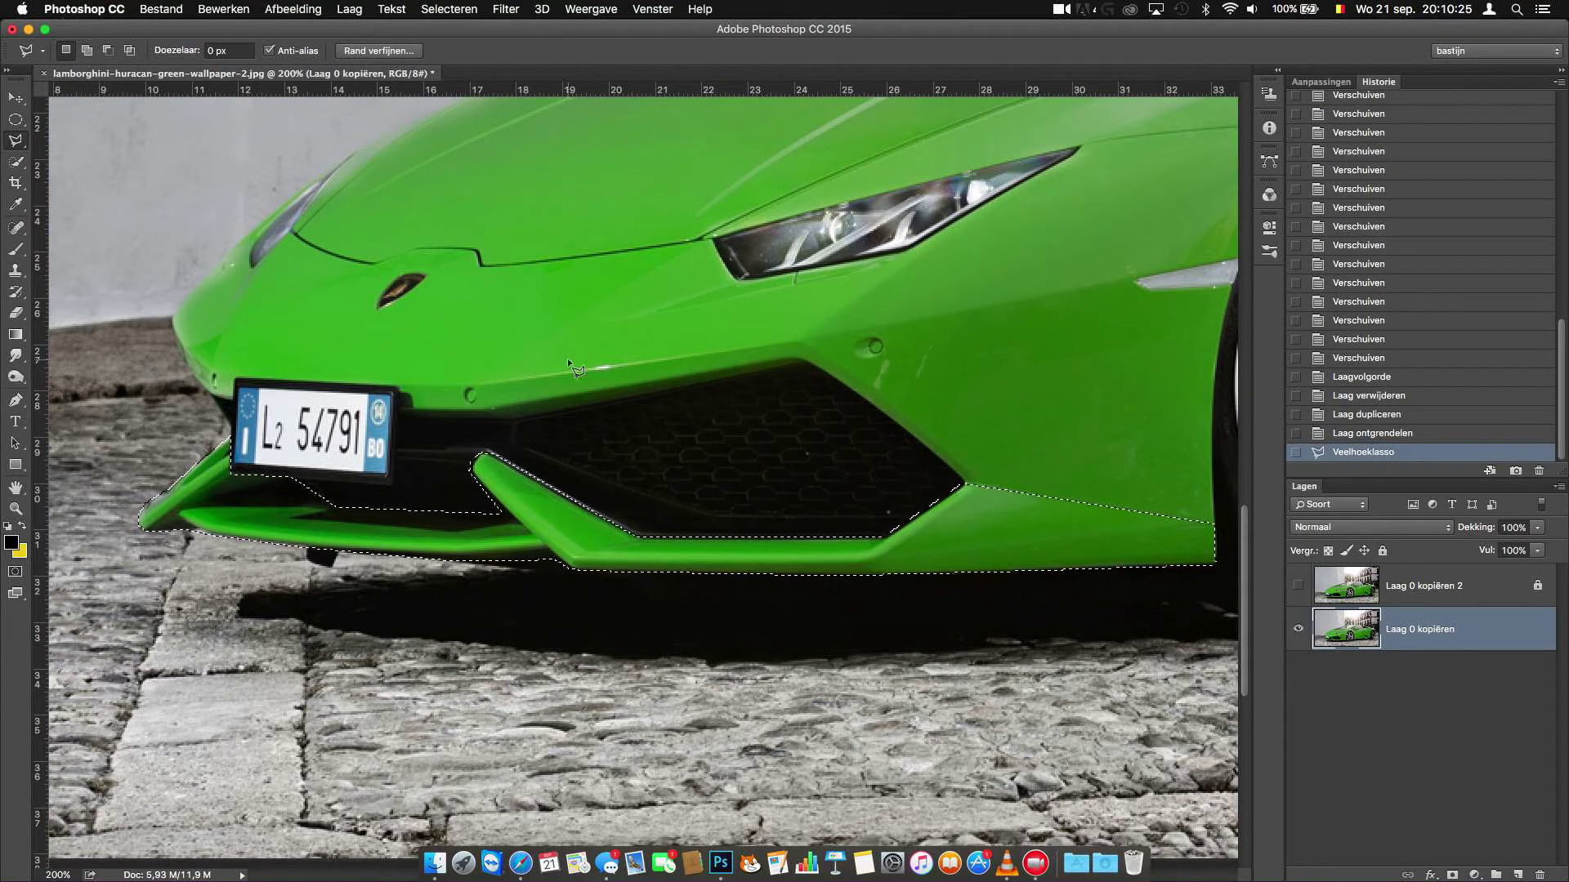
Step: Turn the bumper selection dark grey with Hue/Saturation (Saturation -100, lower Lightness), then deselect
click(300, 9)
click(506, 138)
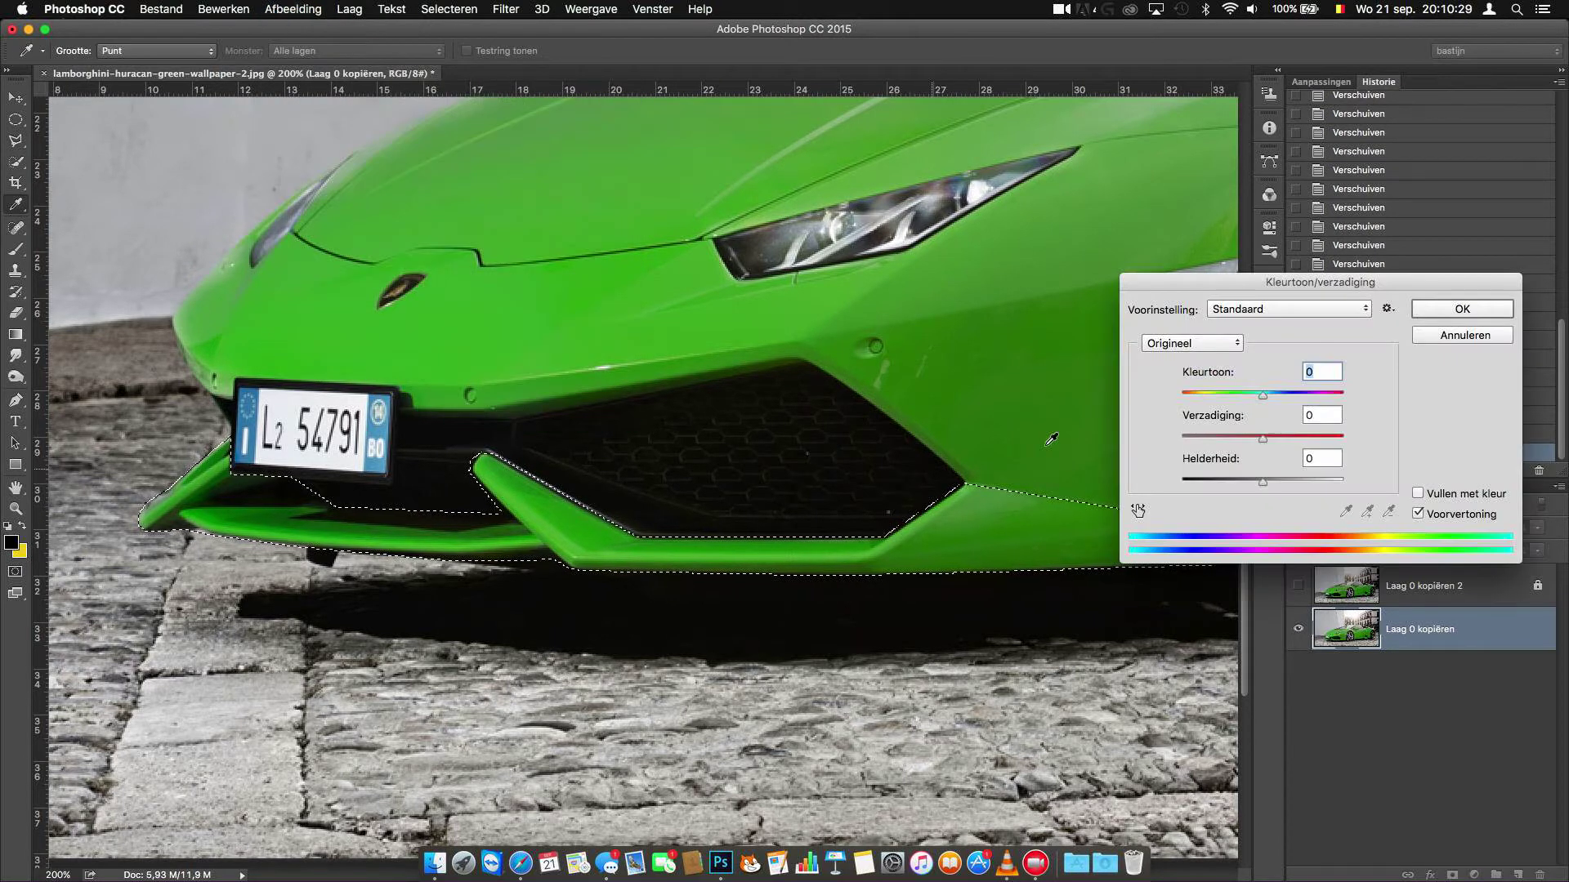
drag(1262, 439, 1180, 439)
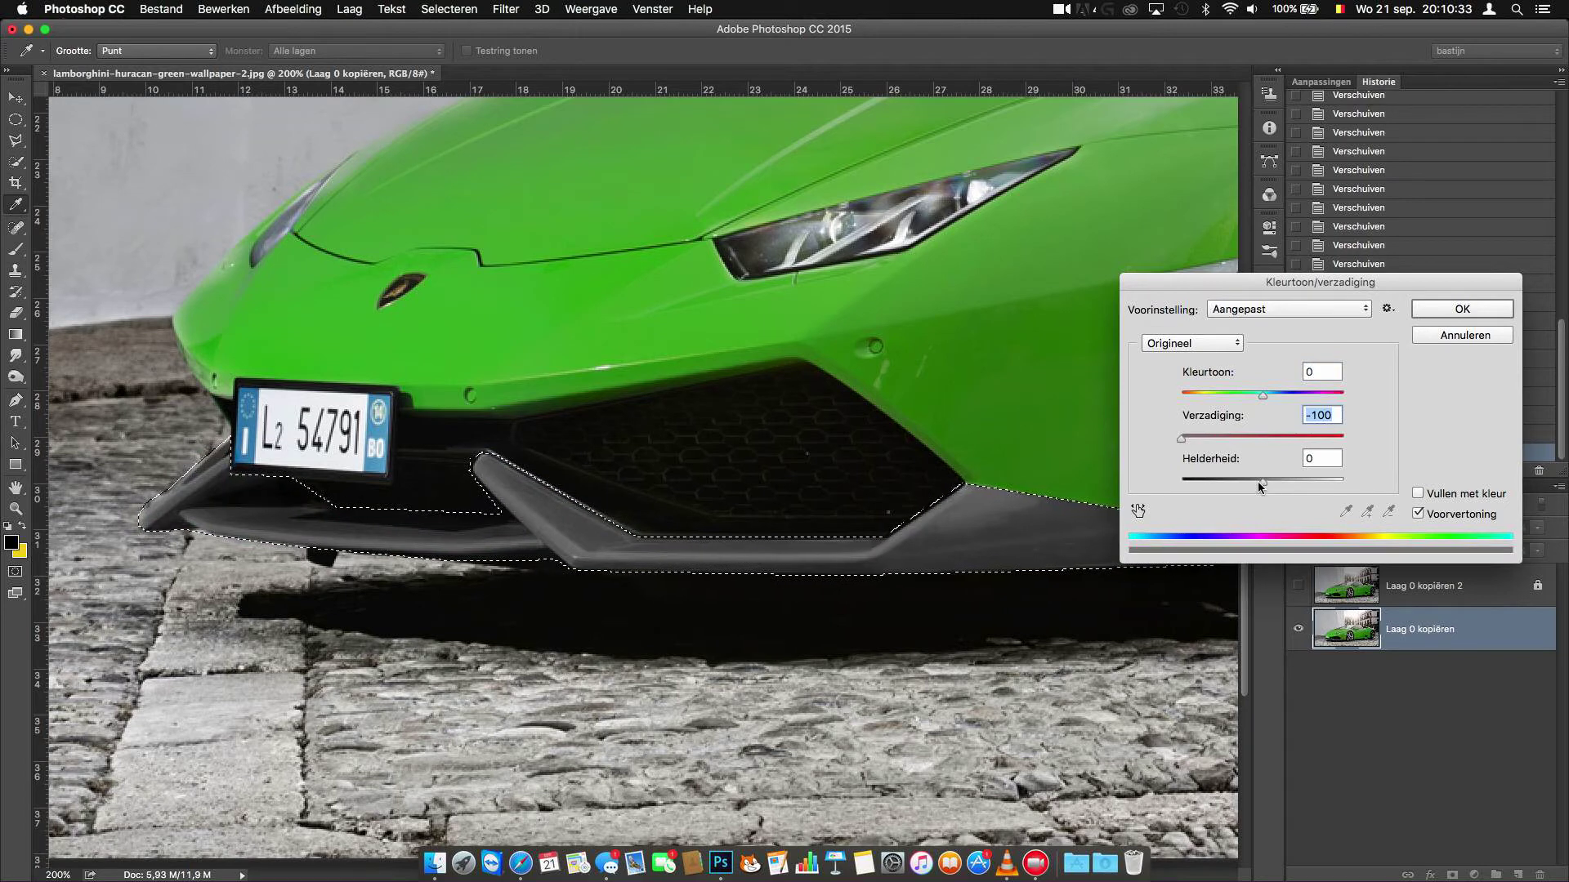
drag(1262, 483, 1222, 482)
click(1462, 309)
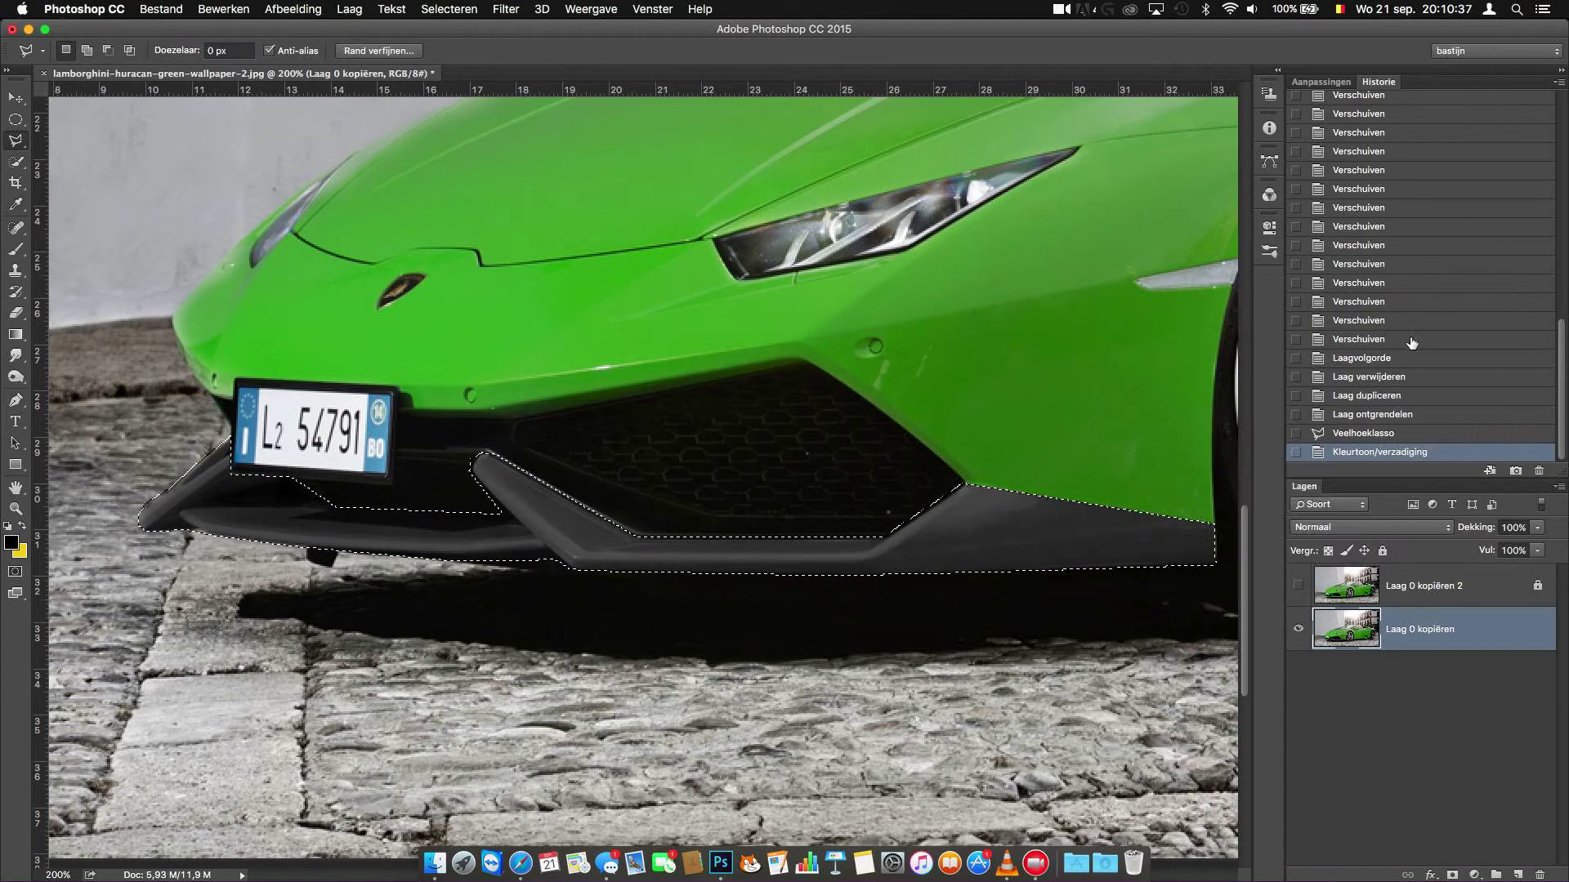
click(449, 9)
click(474, 43)
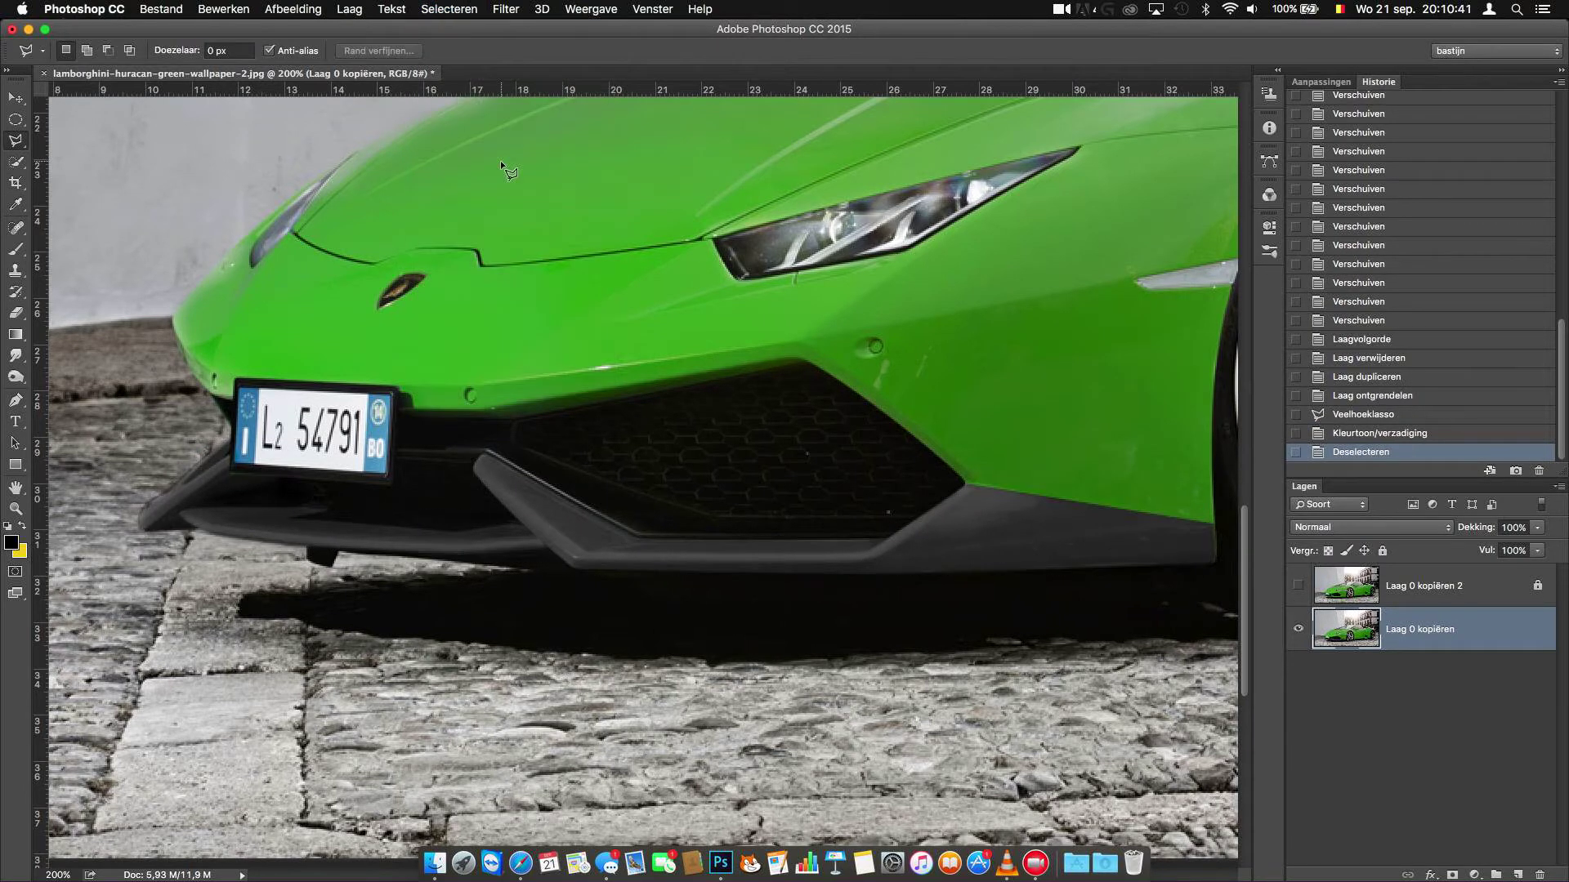
key(super+minus)
key(super+minus)
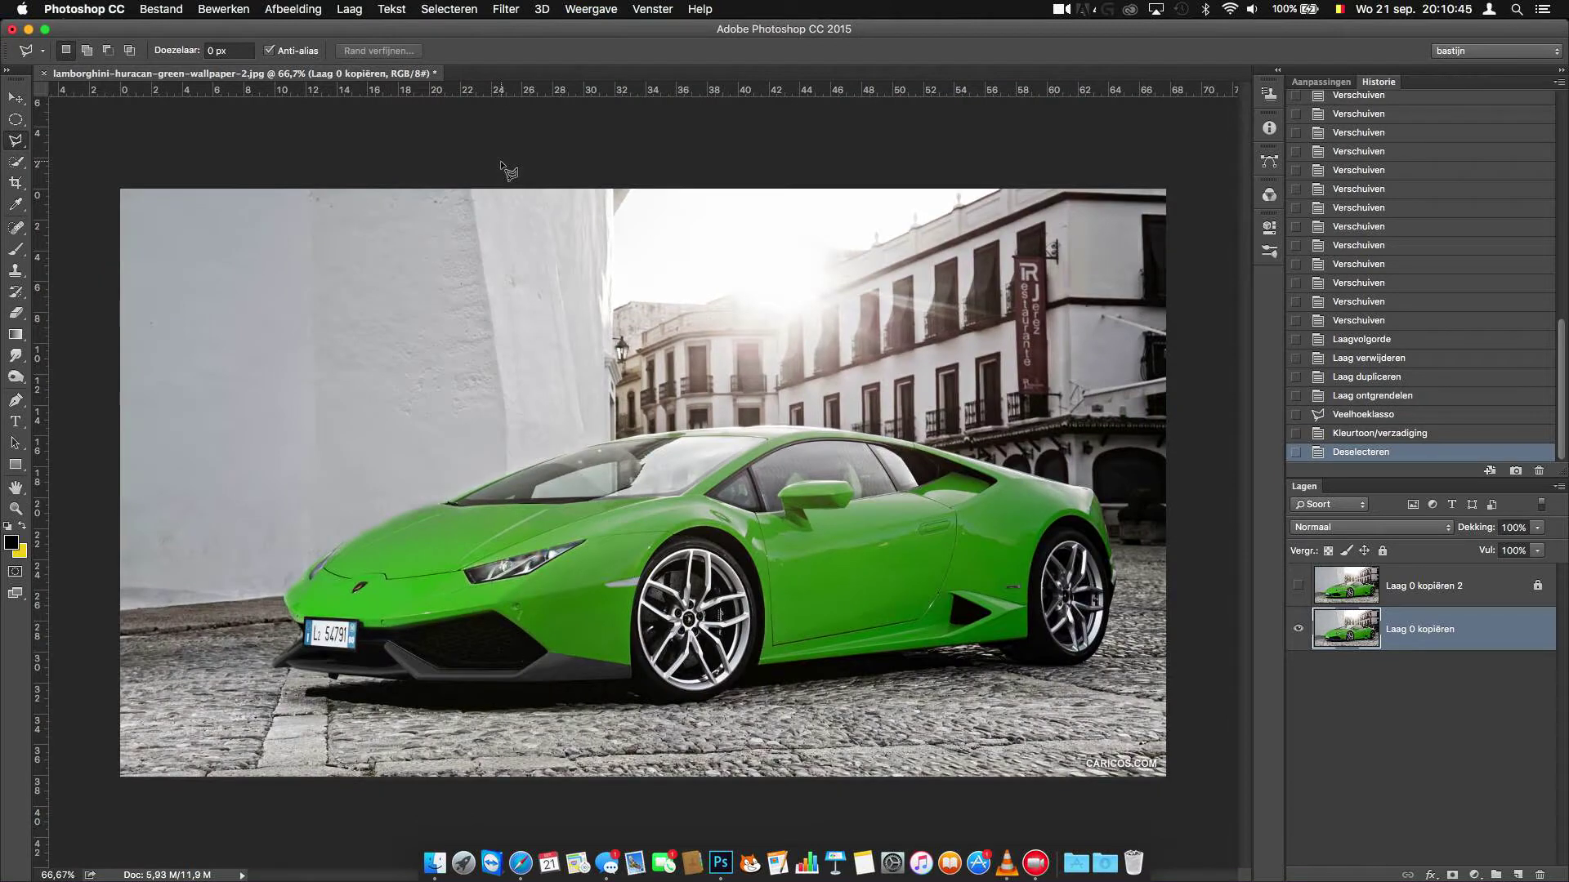
Step: Select the hood with the Polygonal Lasso, redoing the first outline
key(super+plus)
key(super+plus)
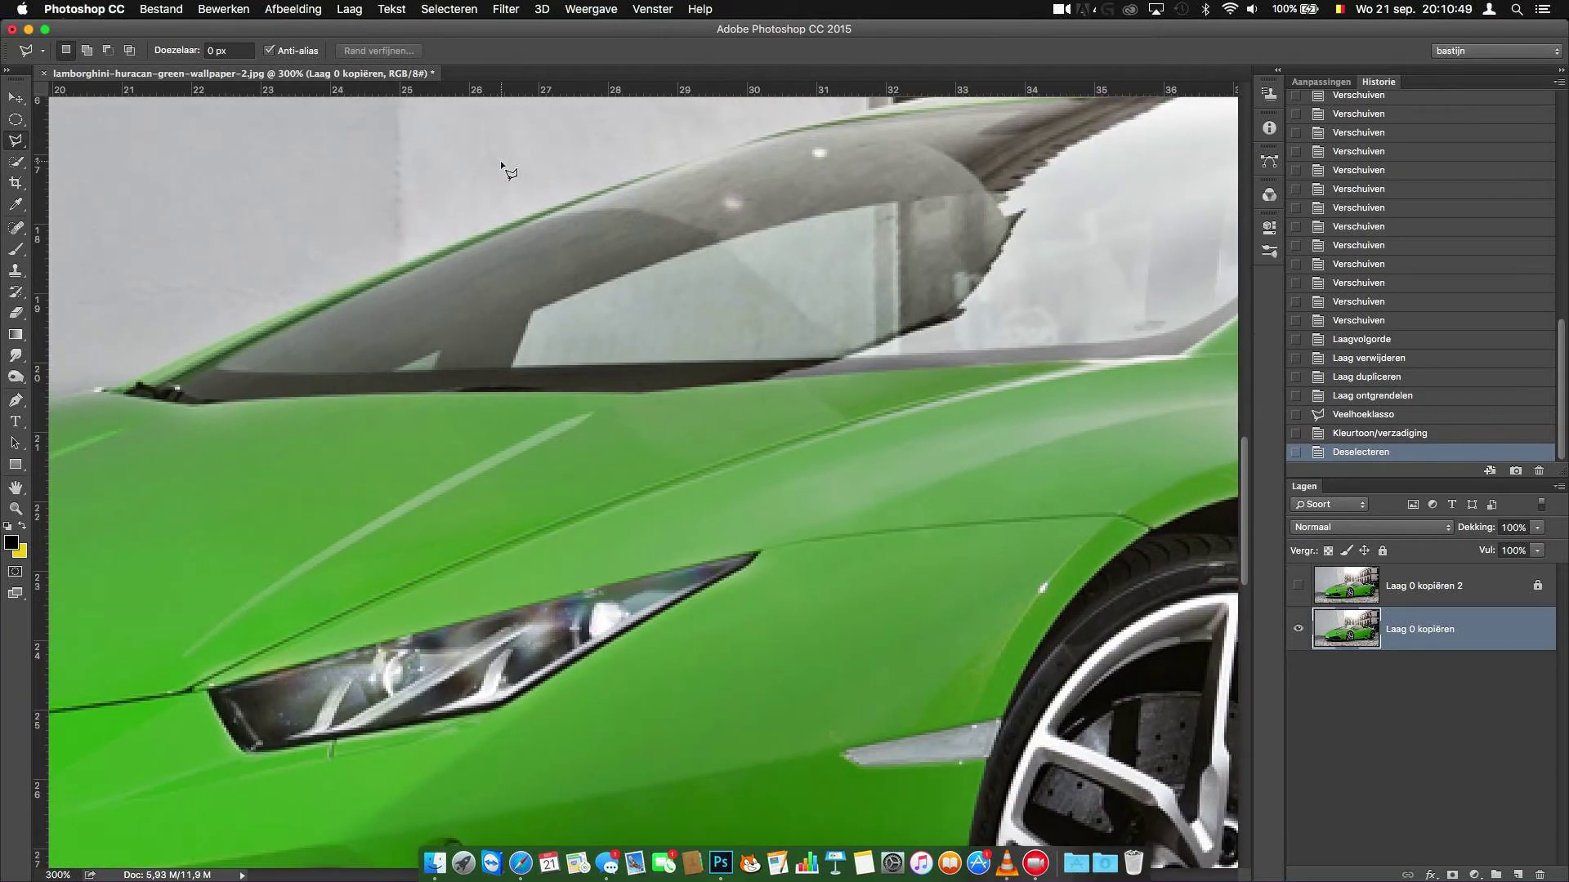
scroll(500, 160, right, 3)
scroll(500, 160, right, 2)
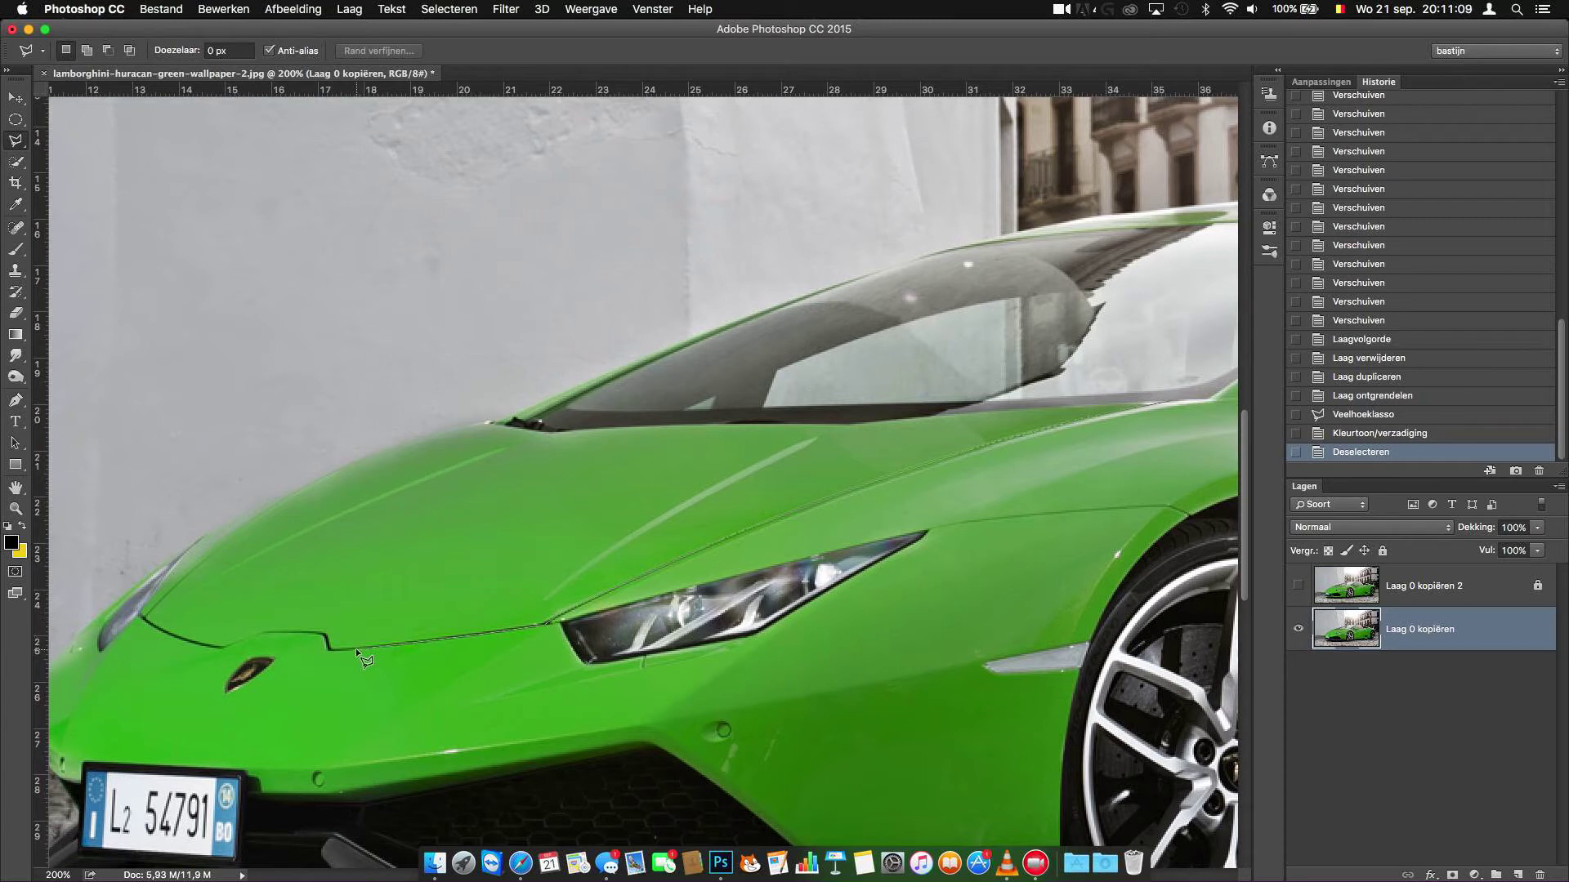
double_click(331, 651)
key(ctrl+z)
click(284, 495)
click(393, 442)
click(449, 425)
click(864, 419)
double_click(1162, 397)
Step: Desaturate the hood to dark grey with Hue/Saturation (Saturation -100, lower Lightness), then deselect
key(super+minus)
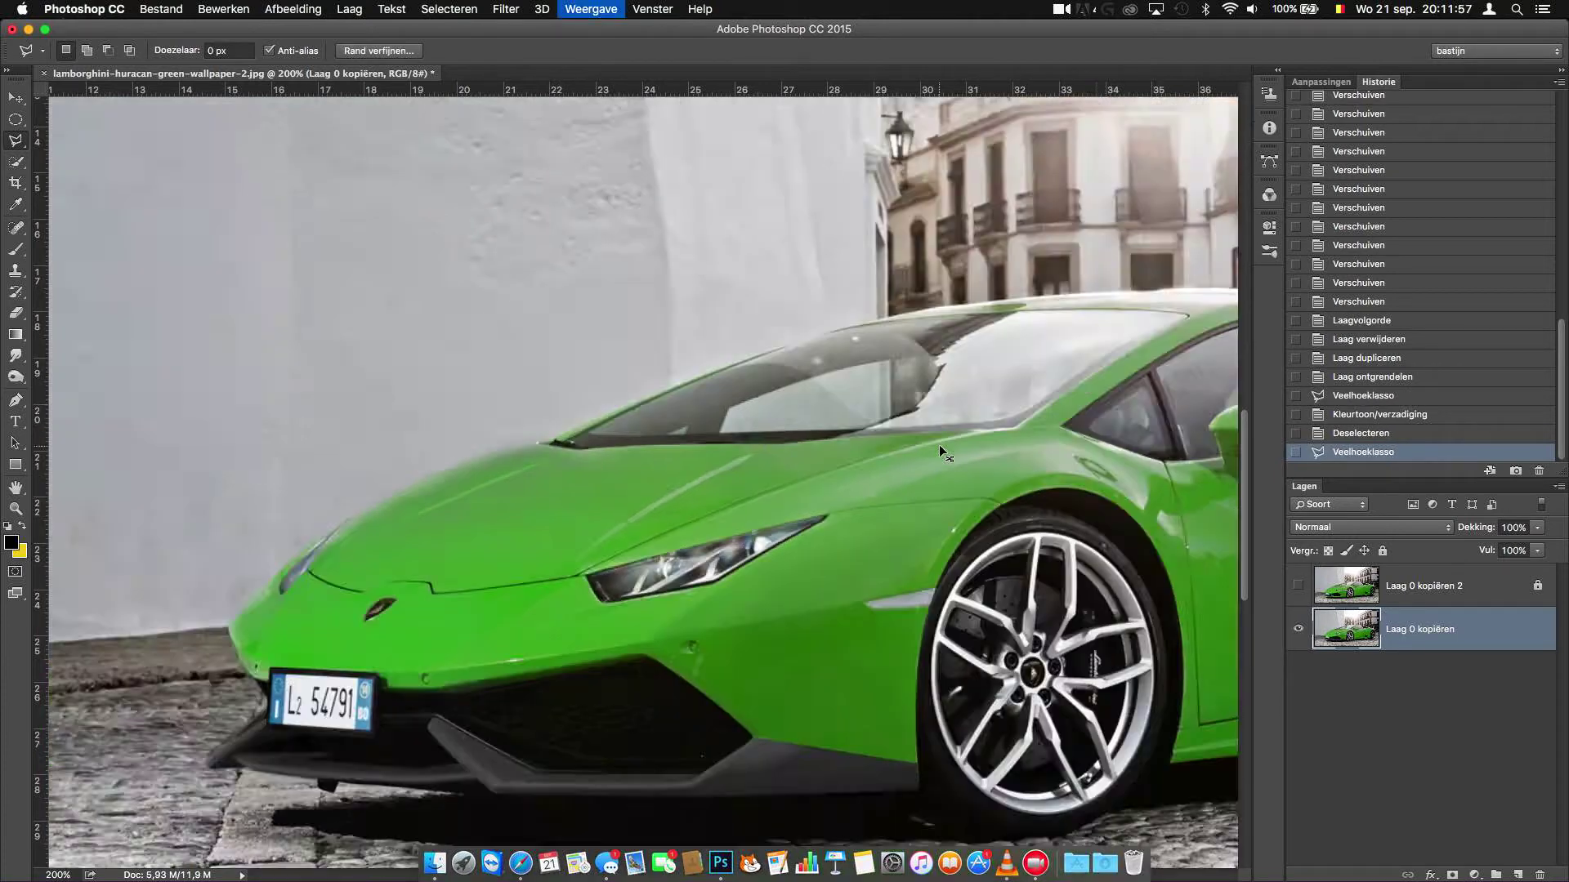
click(296, 9)
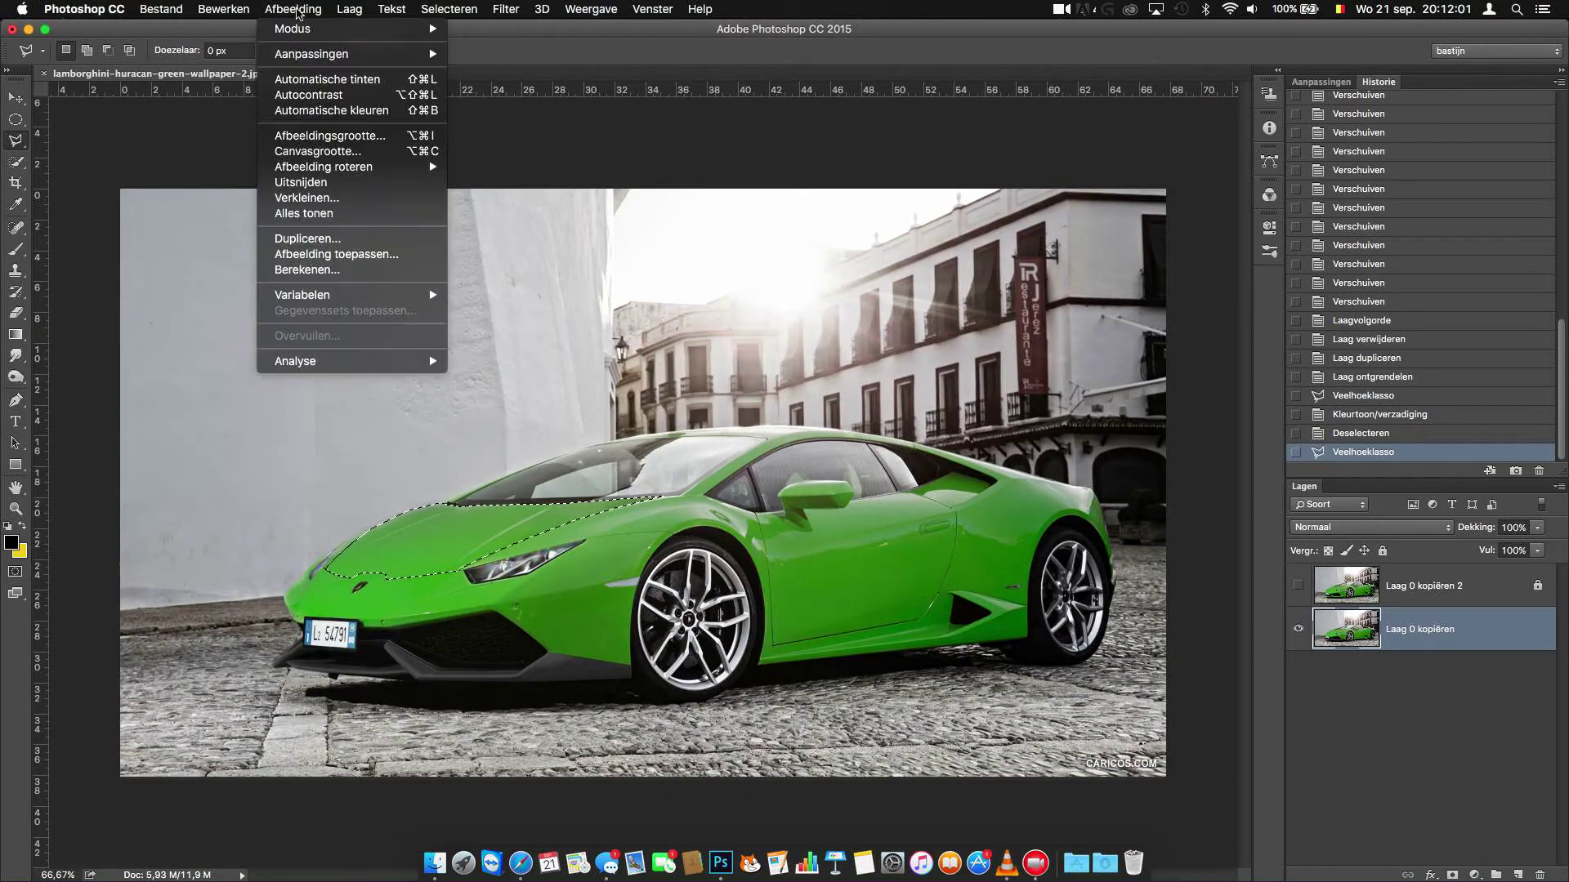
click(507, 141)
drag(1262, 439, 1142, 455)
drag(1262, 482, 1243, 480)
click(1461, 309)
click(449, 9)
click(462, 45)
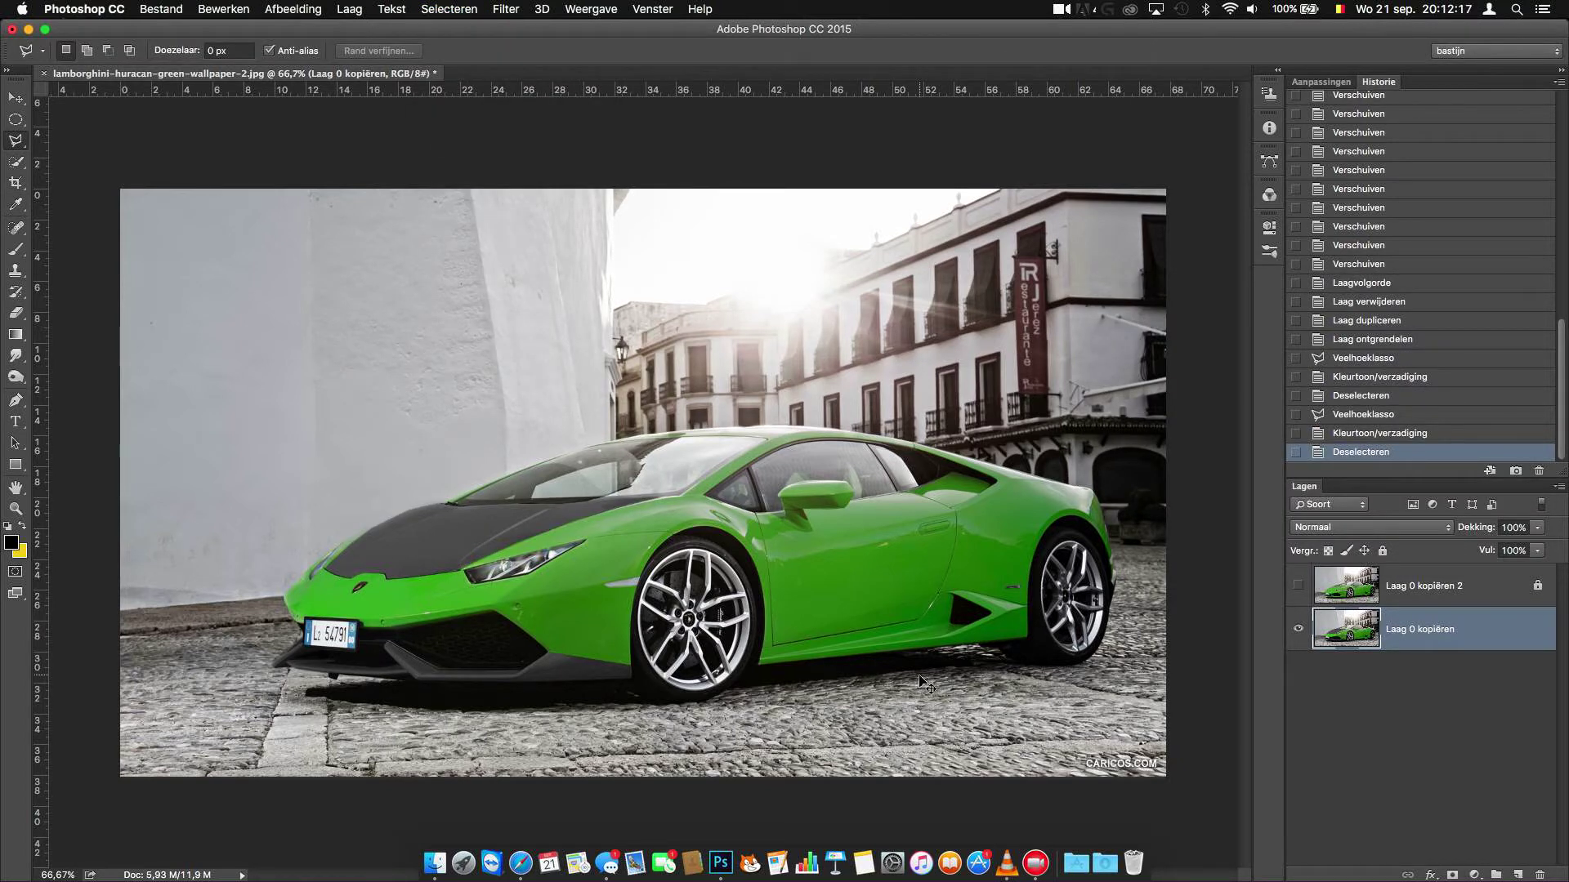
key(super+plus)
key(super+plus)
Step: Outline the side skirt below the door with the Polygonal Lasso
scroll(919, 670, down, 5)
scroll(919, 670, right, 10)
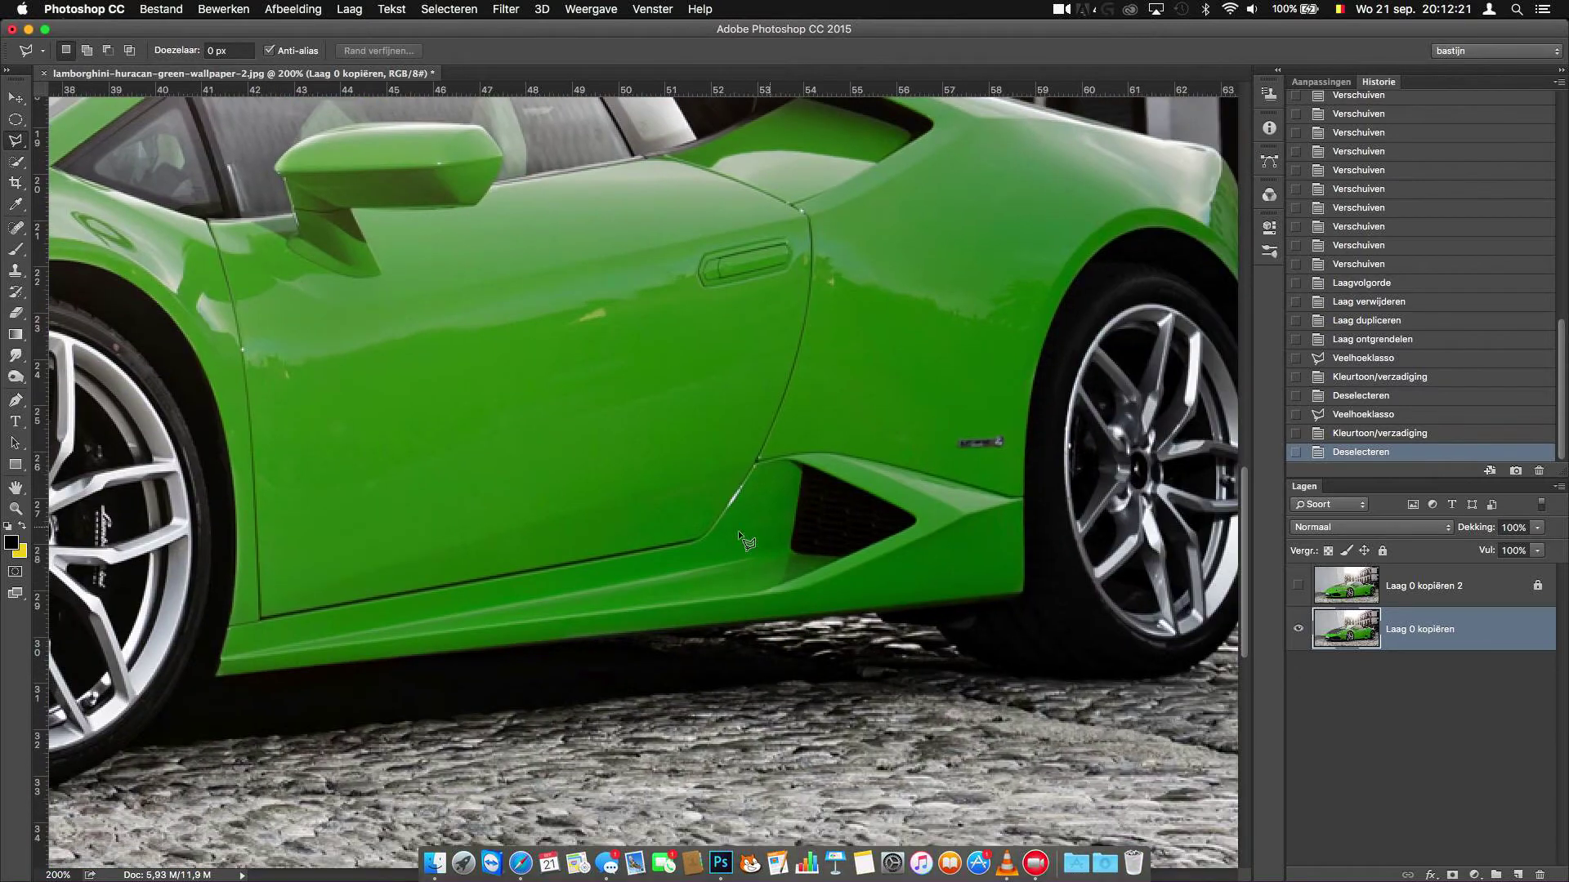
click(278, 615)
click(701, 539)
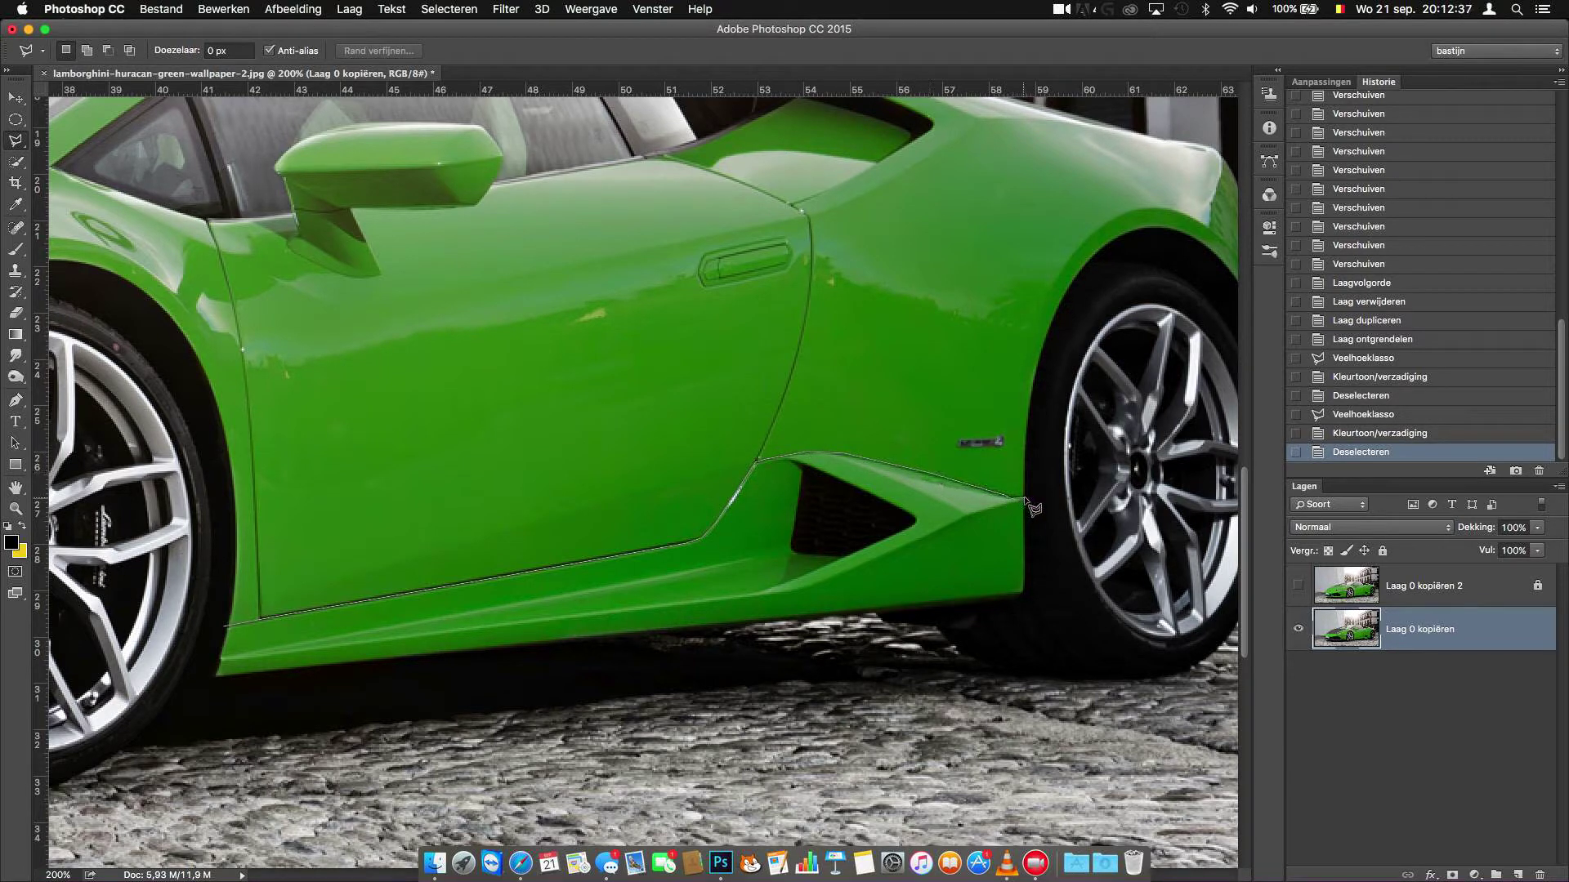
click(1024, 595)
click(212, 677)
click(227, 632)
Step: Apply Hue/Saturation with Saturation -100 and Lightness about -16, then deselect
click(449, 9)
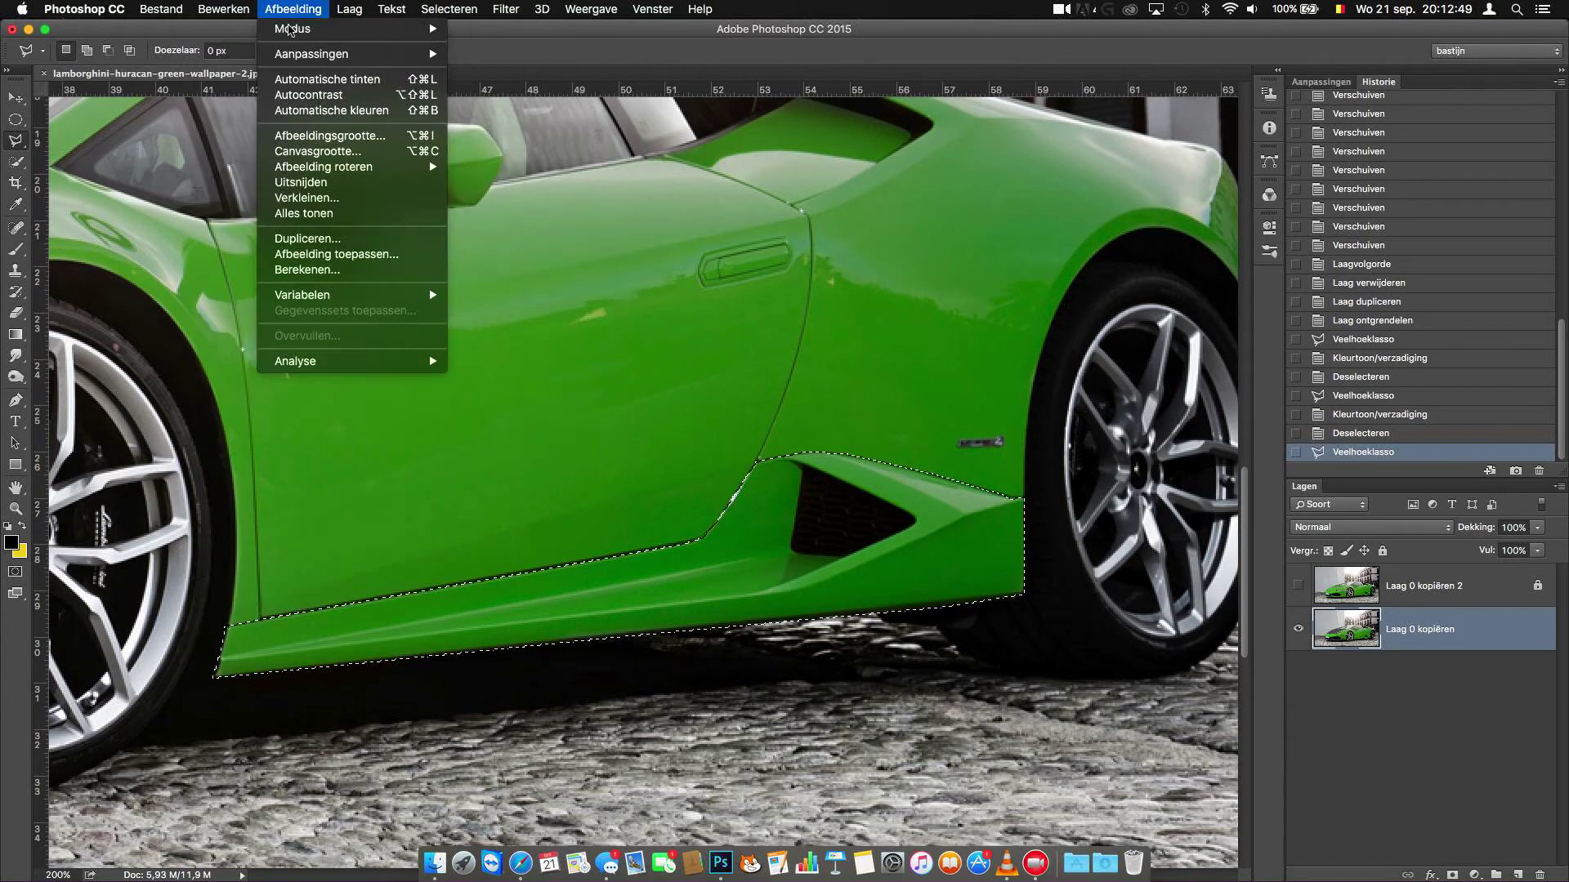
click(515, 130)
key(super+minus)
key(super+minus)
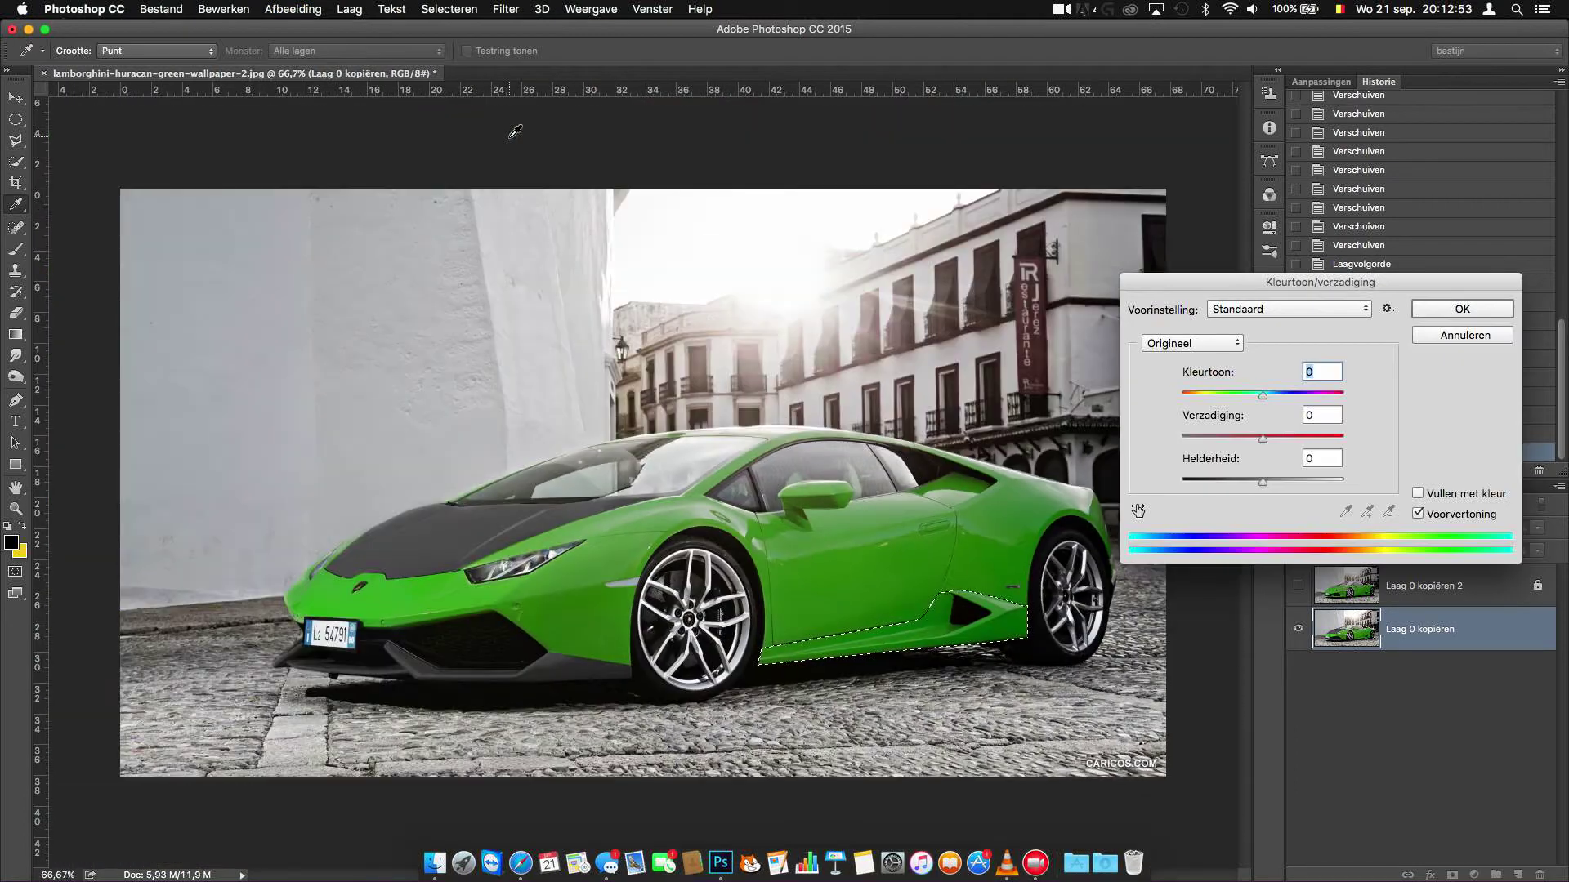
drag(1263, 439, 1178, 439)
drag(1263, 482, 1238, 483)
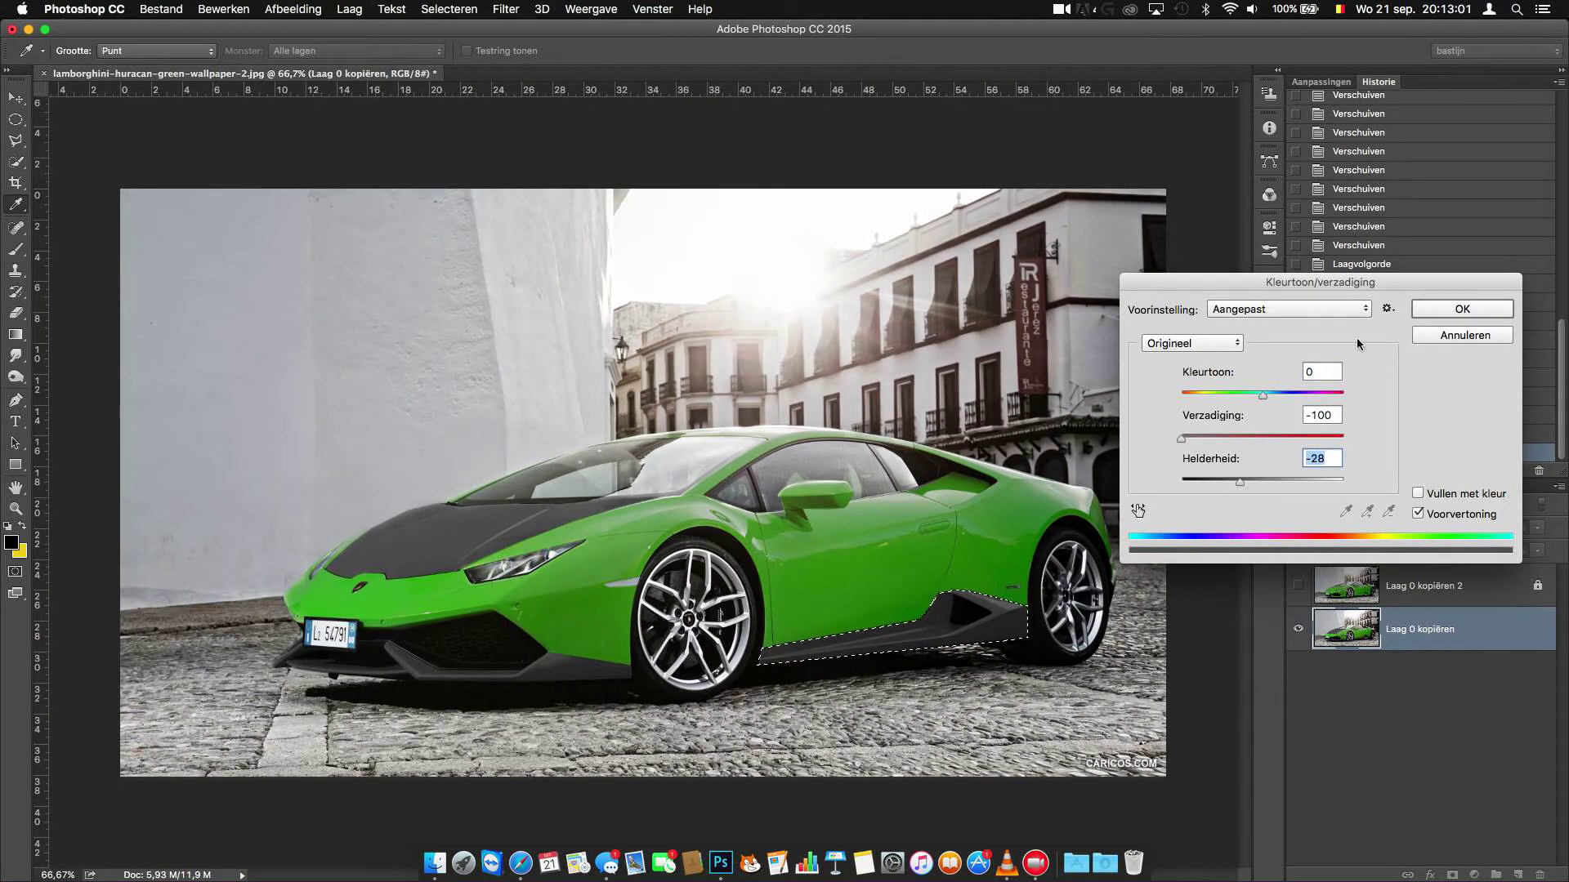
key(Return)
click(449, 9)
click(474, 47)
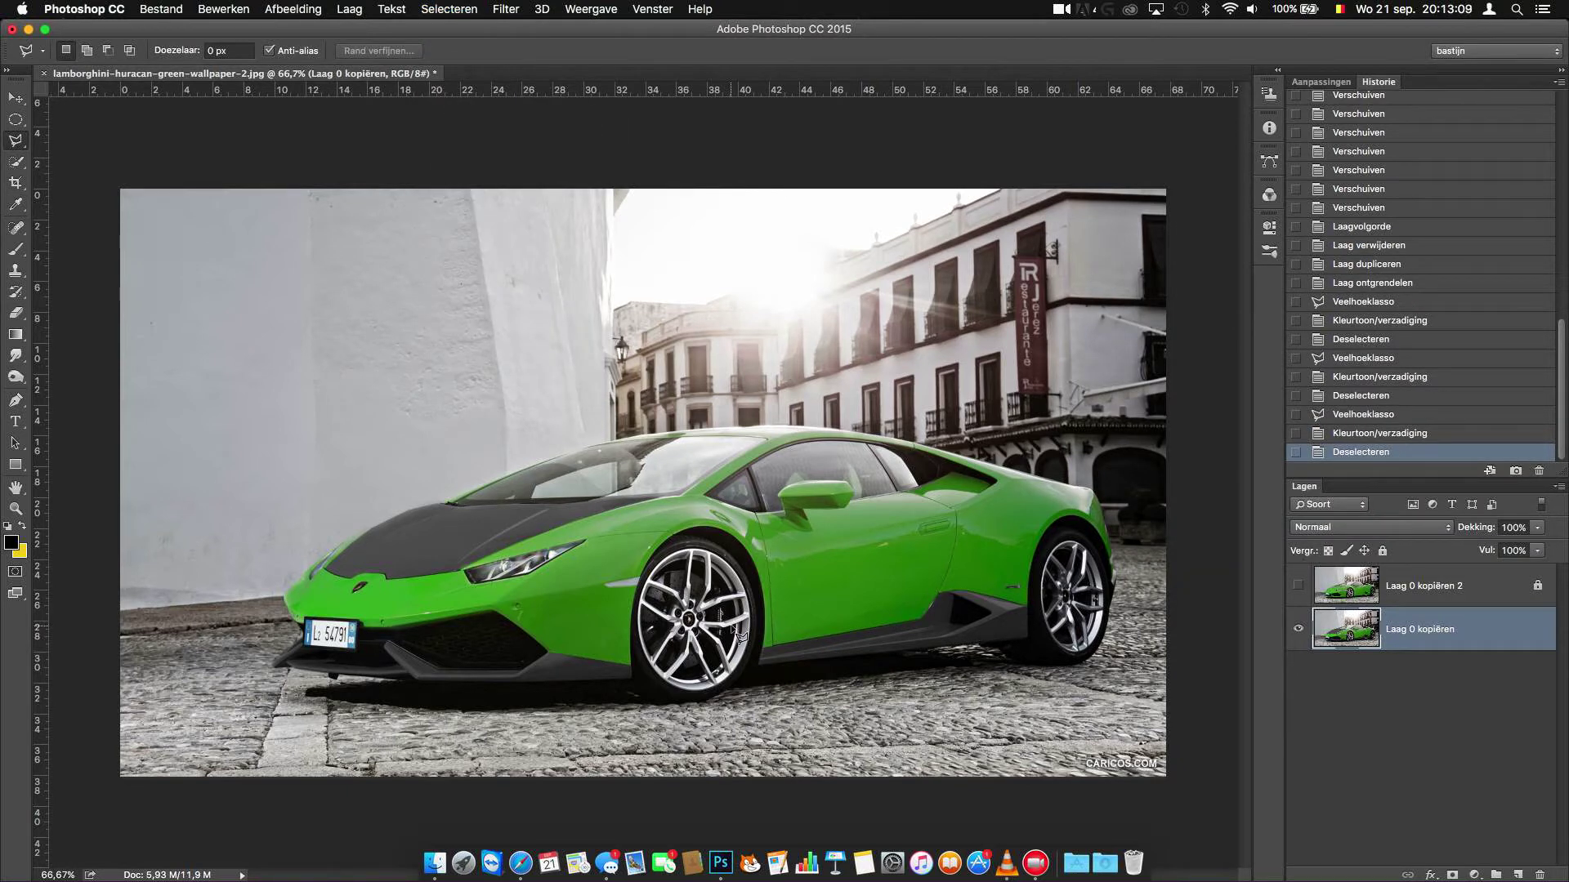
scroll(736, 633, up, 5)
Step: Outline the rear intake panel behind the side window with the Polygonal Lasso
scroll(731, 624, up, 3)
scroll(730, 624, right, 5)
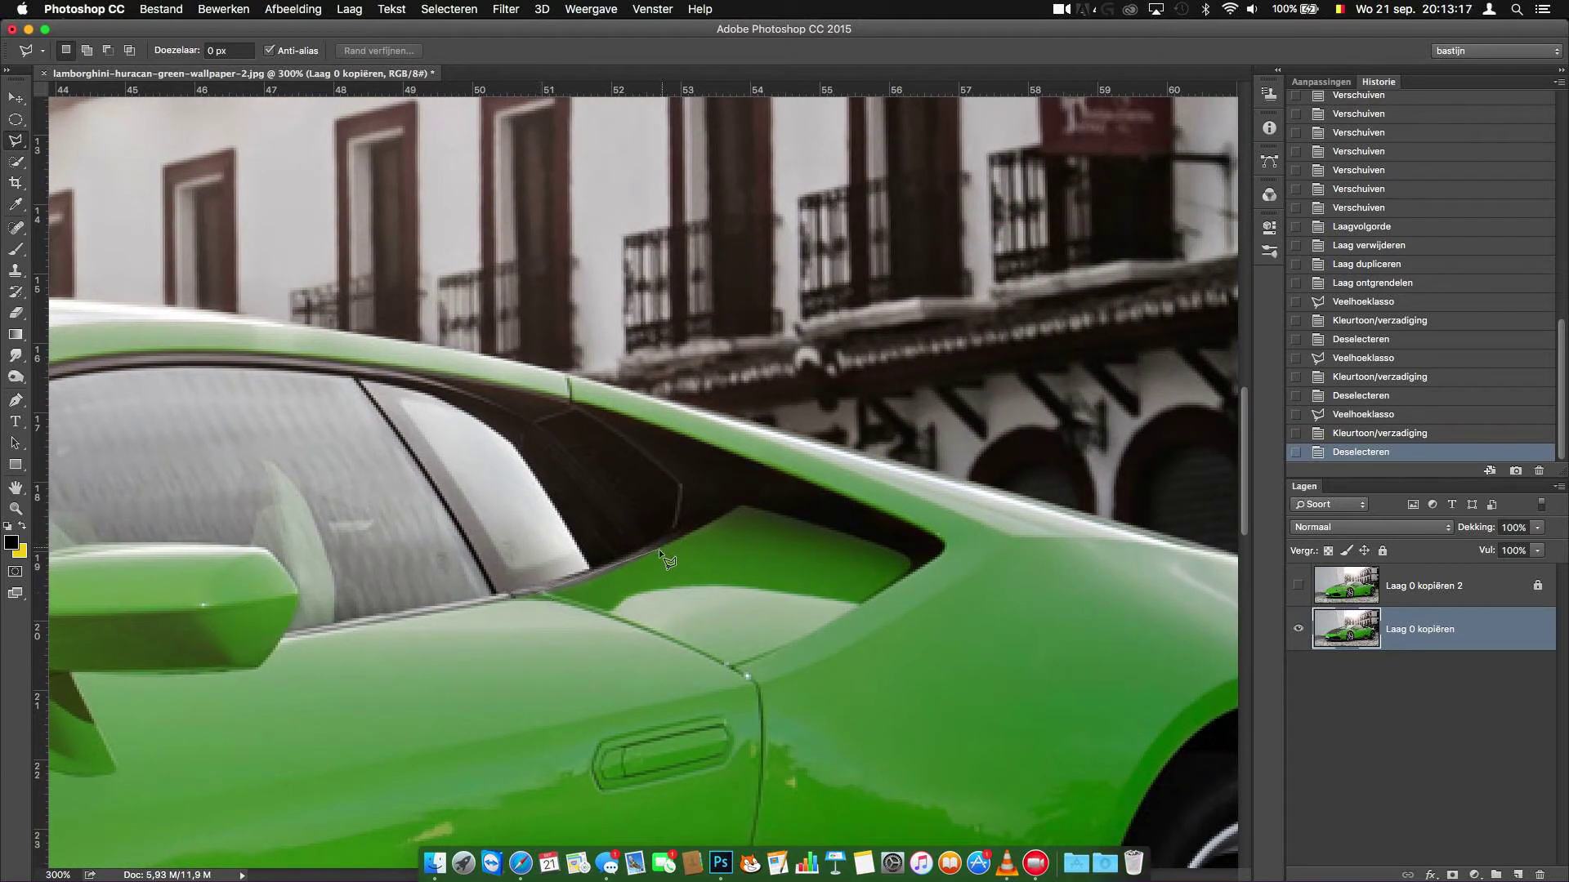
click(745, 502)
click(845, 609)
click(541, 590)
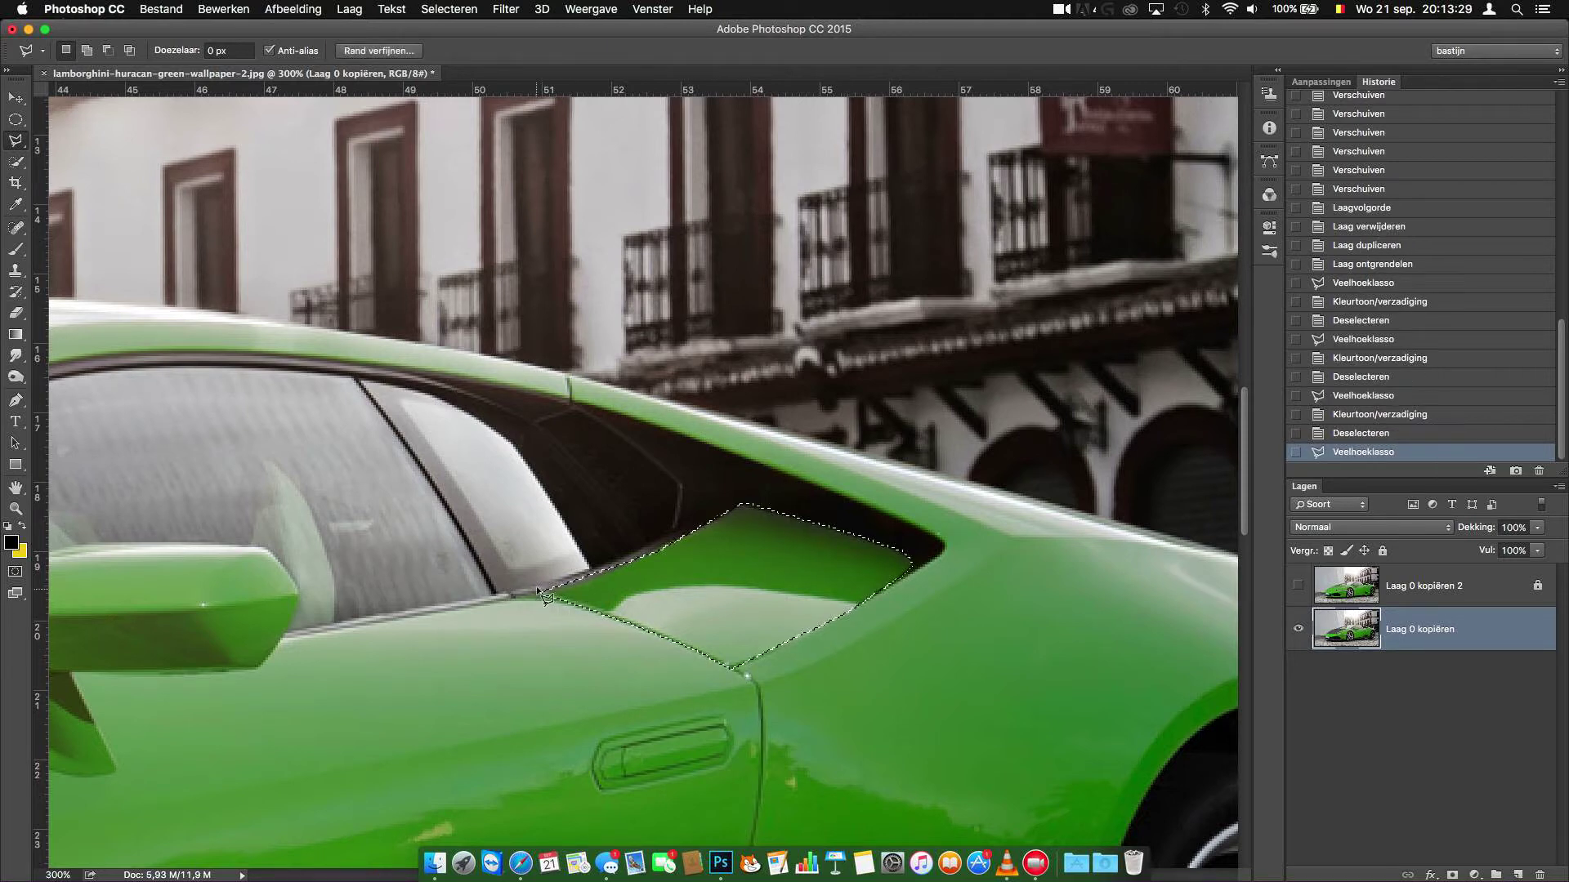
key(super+1)
key(super+minus)
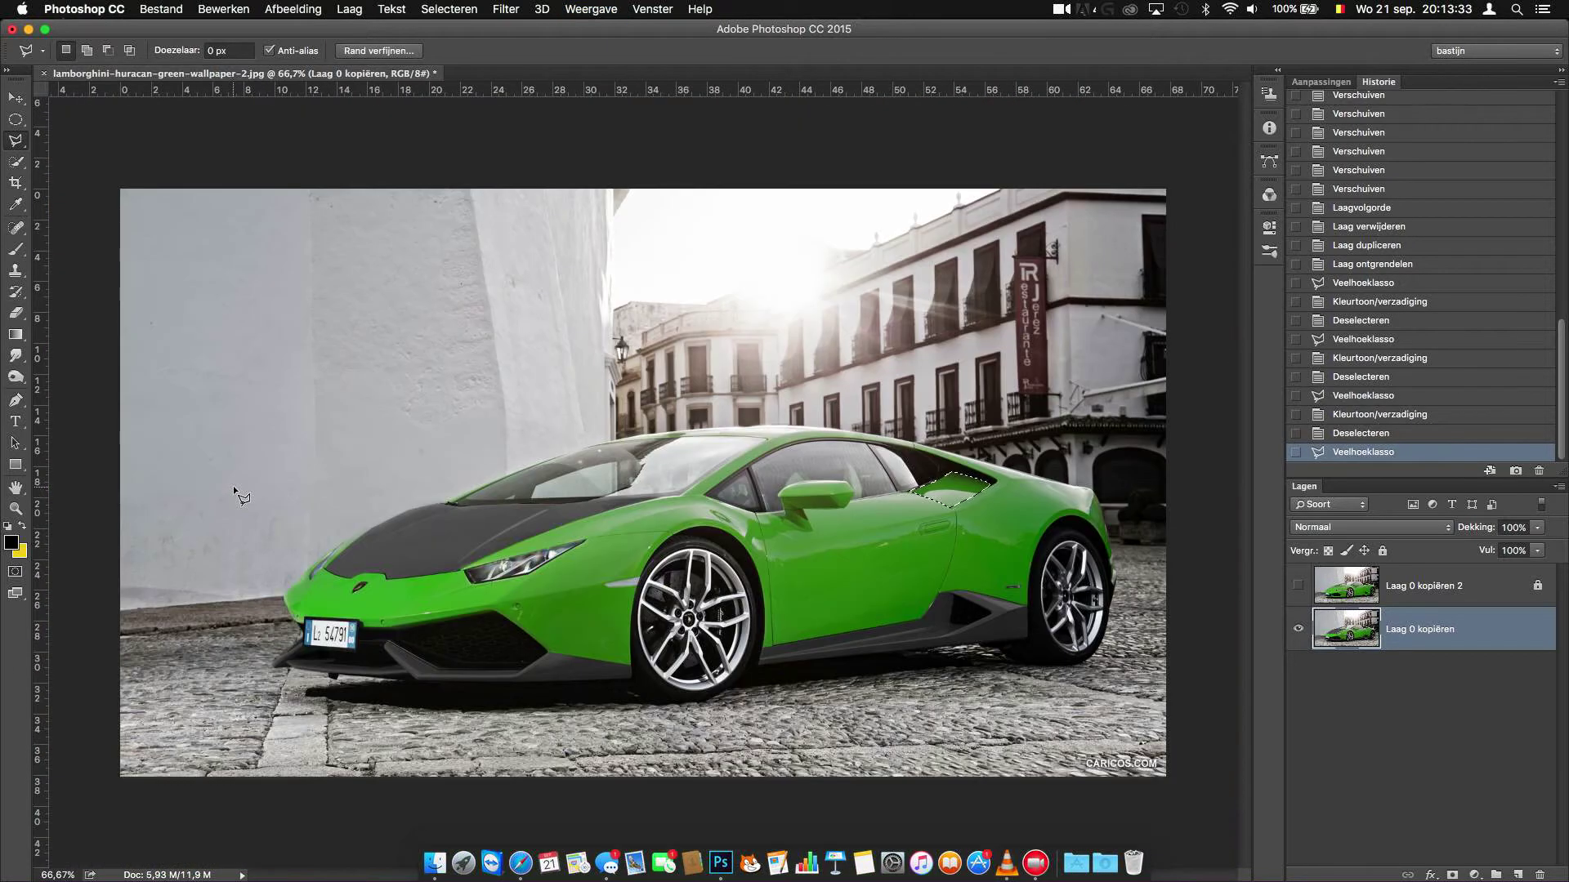
Step: Apply Hue/Saturation with Saturation -100 and Lightness -23, then deselect
click(292, 9)
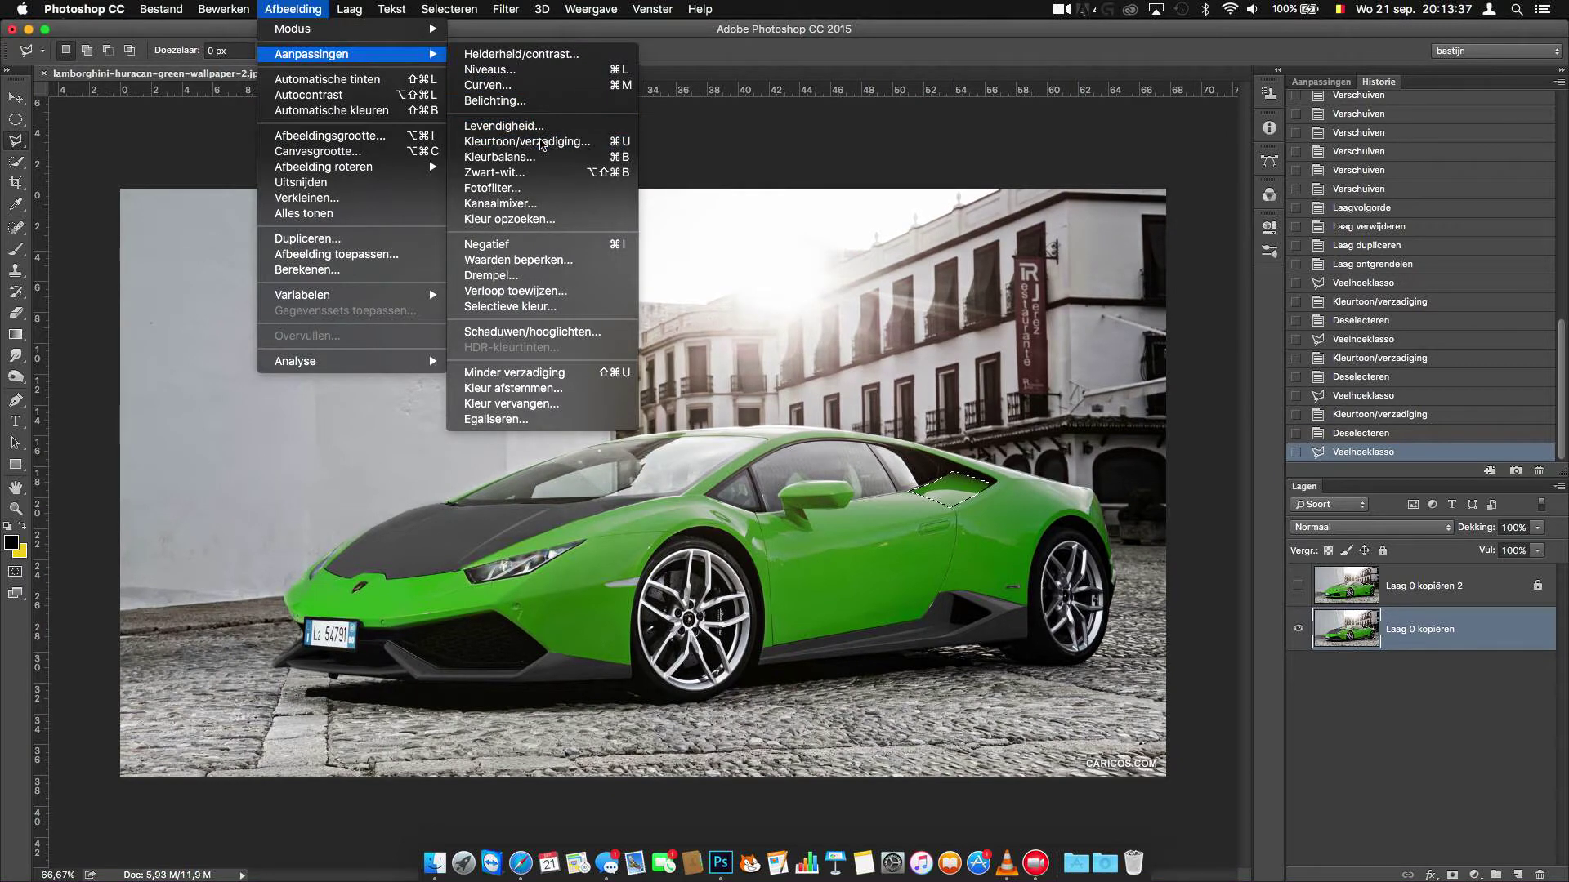
mouse_move(321, 54)
click(523, 142)
drag(1262, 439, 1173, 439)
drag(1250, 480, 1243, 480)
click(1471, 315)
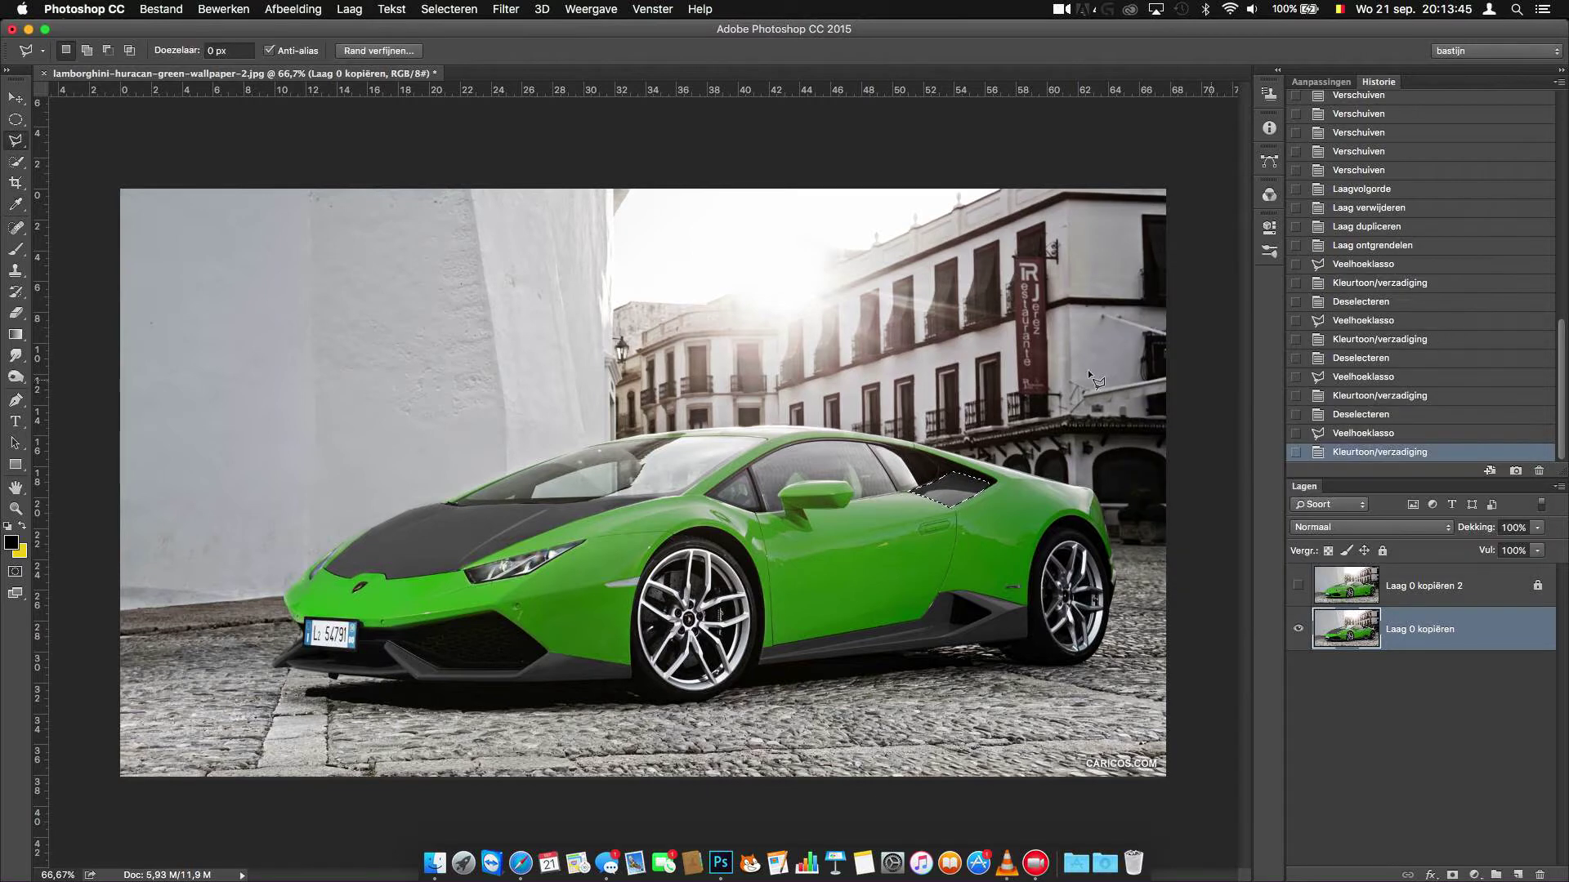
click(448, 9)
click(470, 46)
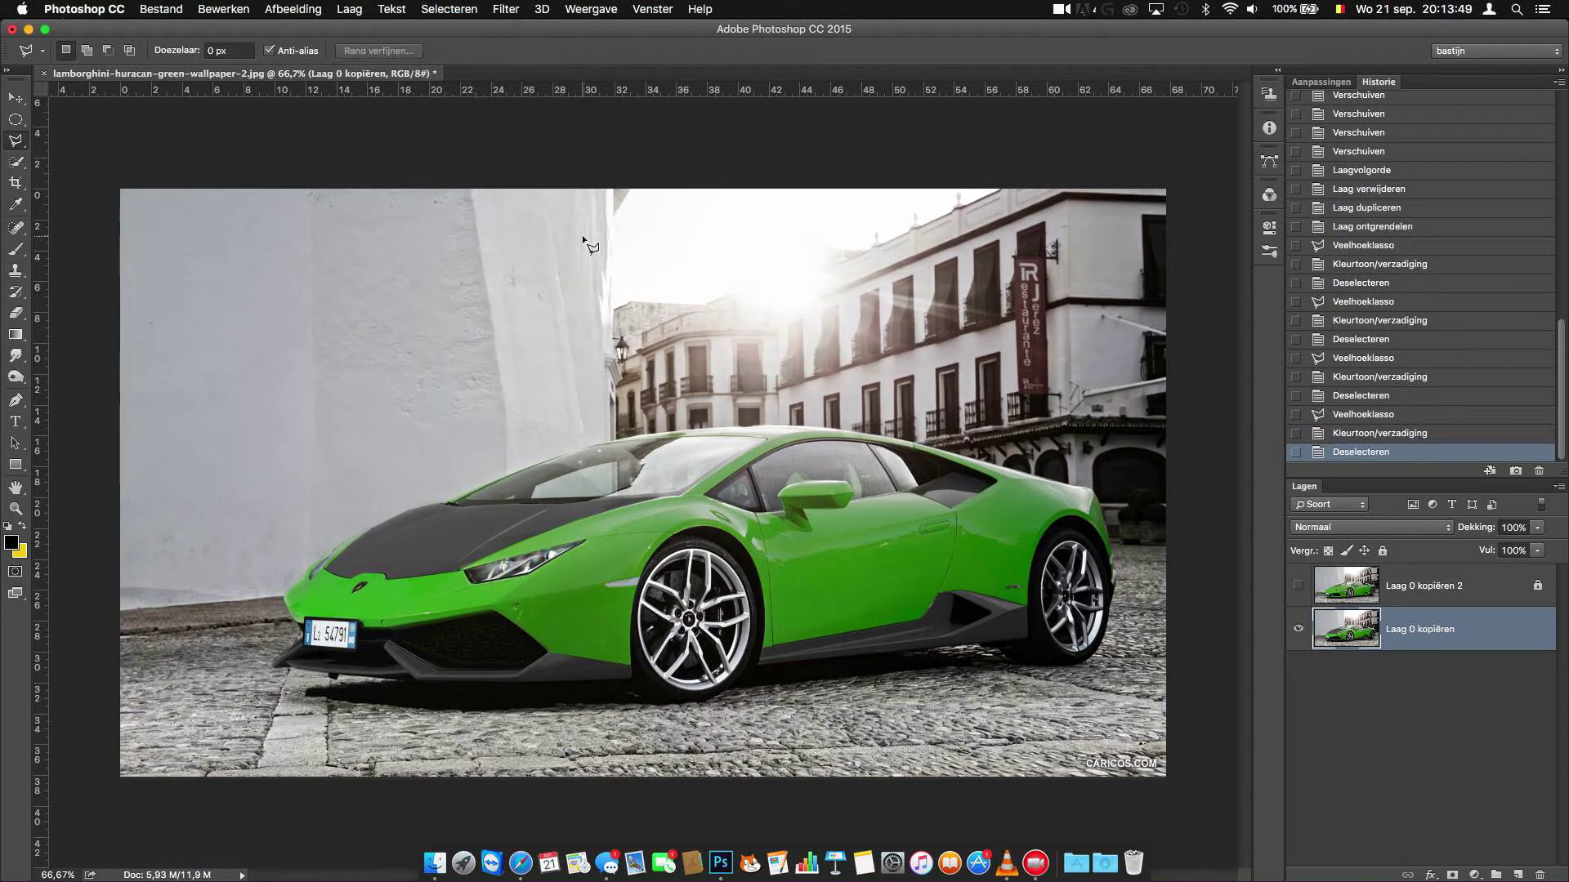
Step: Zoom in and select the side mirror with the Polygonal Lasso
key(super+plus)
key(super+plus)
scroll(581, 234, right, 5)
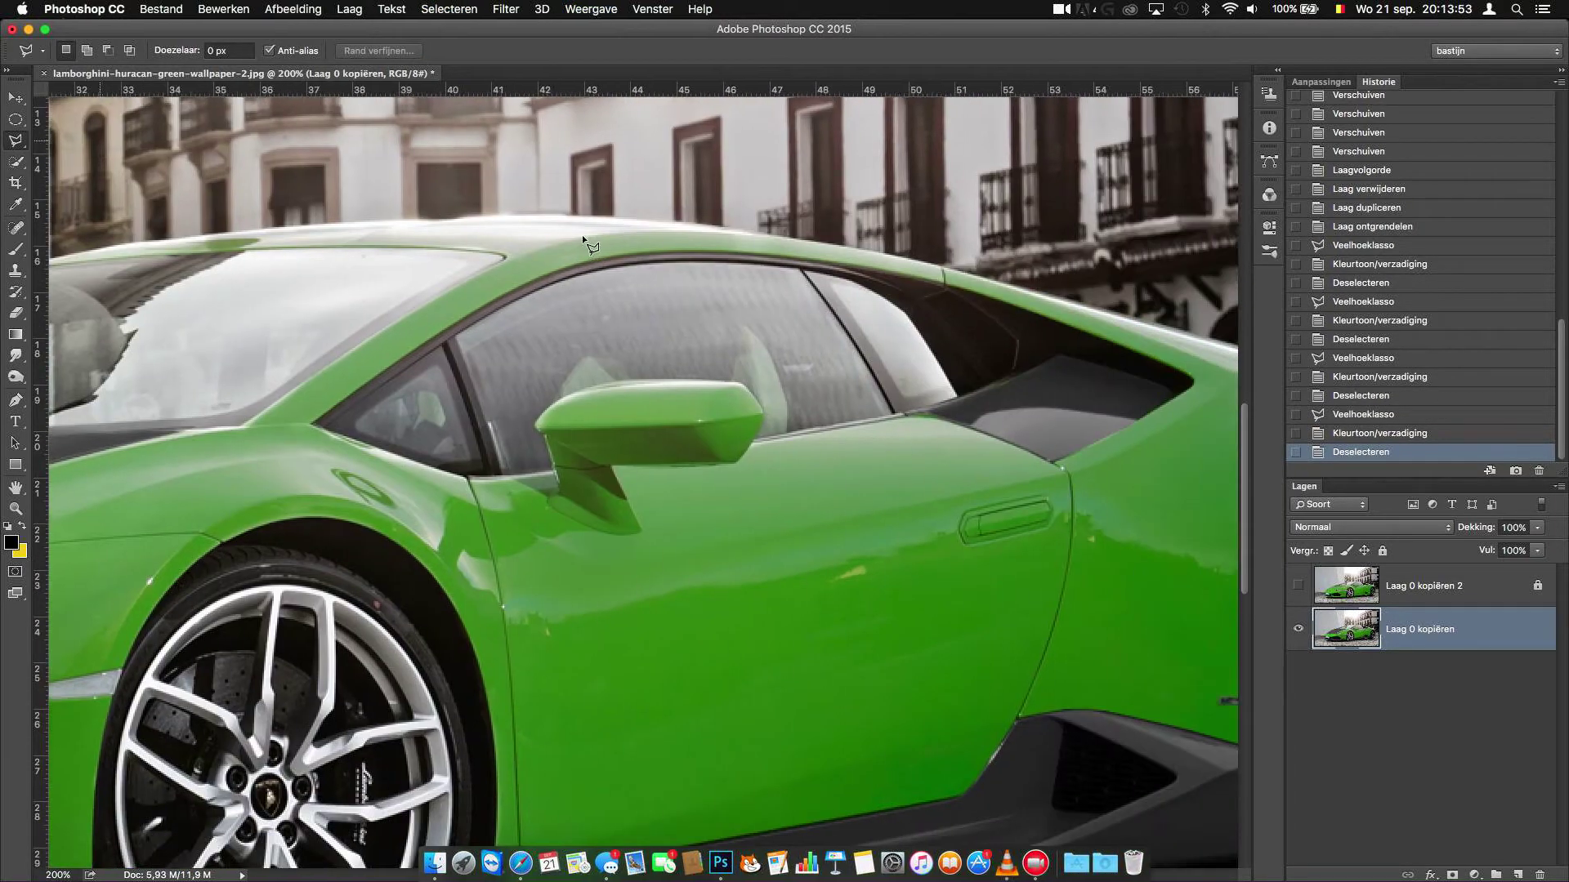
key(super+plus)
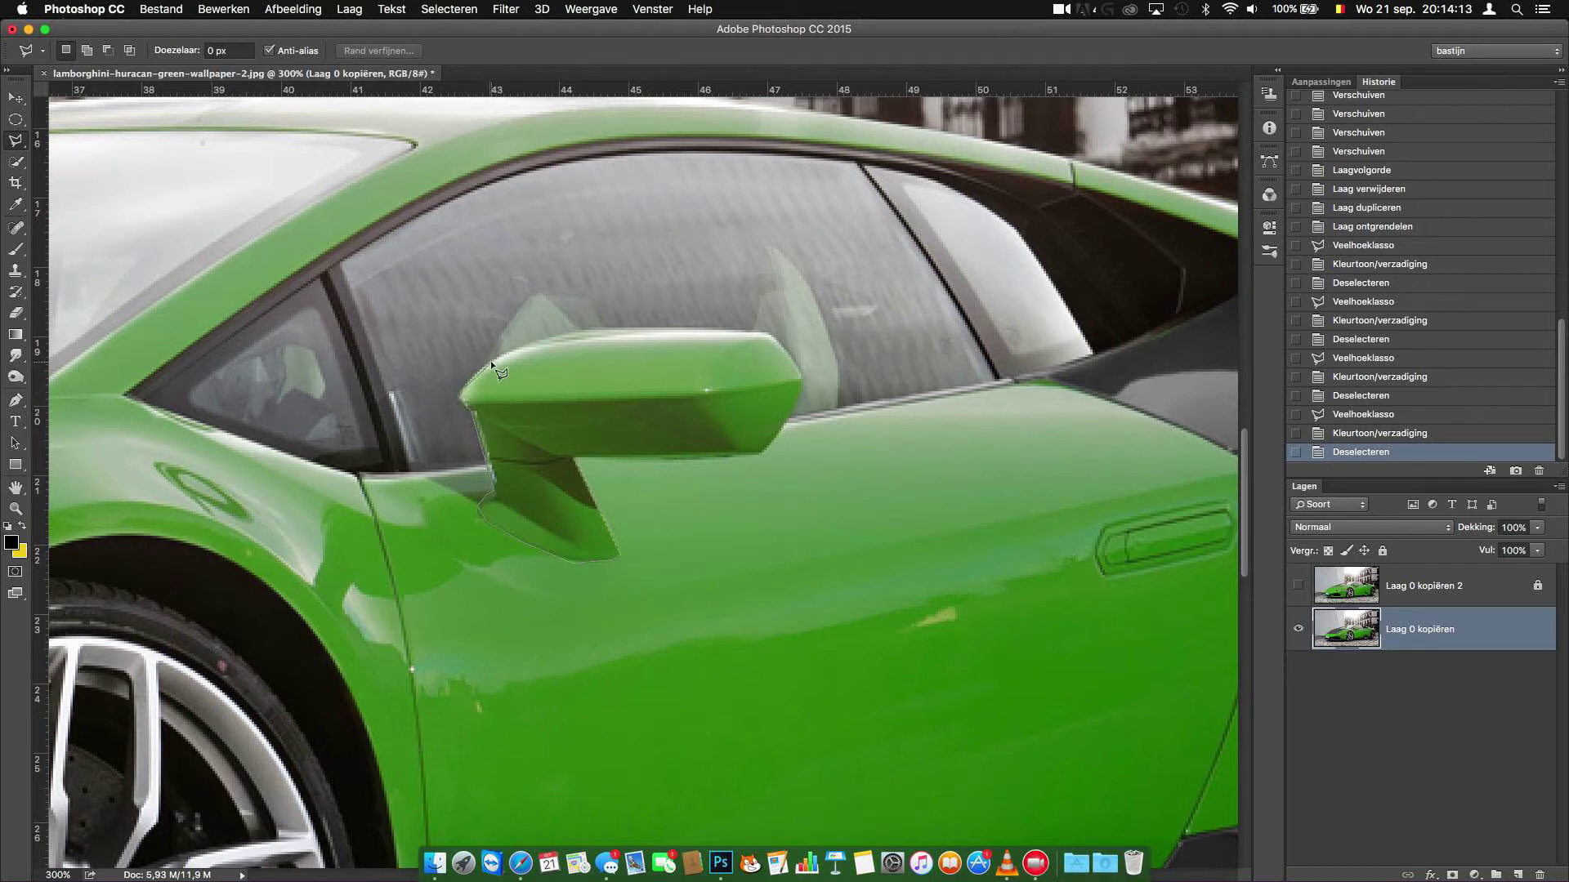
click(592, 327)
click(577, 463)
key(super+1)
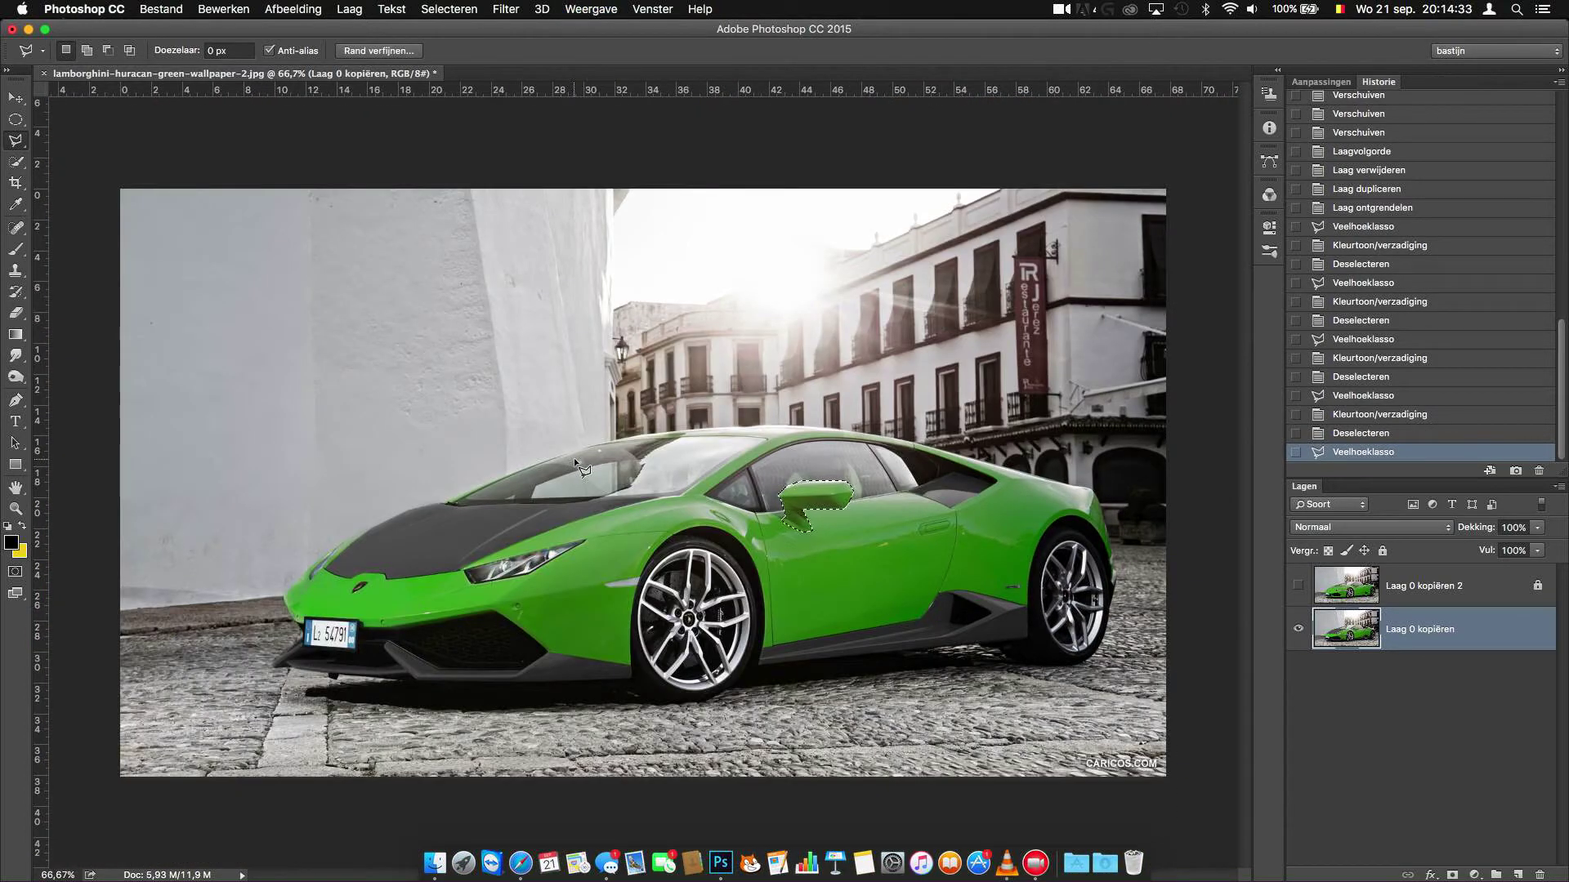
Step: Make the mirror dark grey with Hue/Saturation (Saturation -100, Lightness -28), then deselect
click(293, 9)
mouse_move(312, 54)
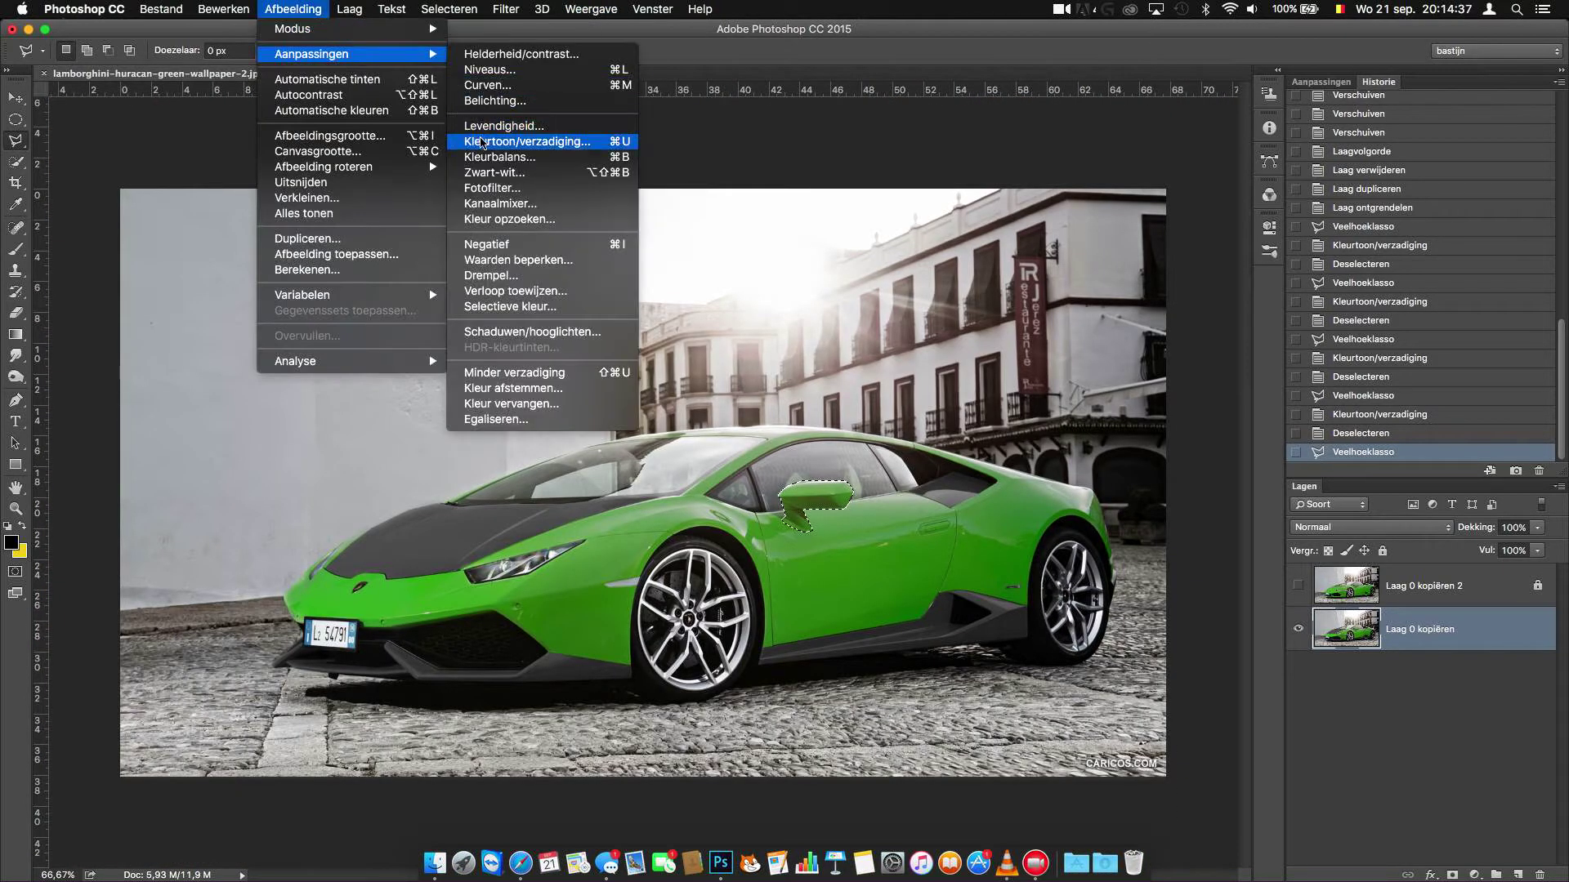
click(527, 141)
drag(1262, 439, 1181, 438)
drag(1256, 481, 1240, 484)
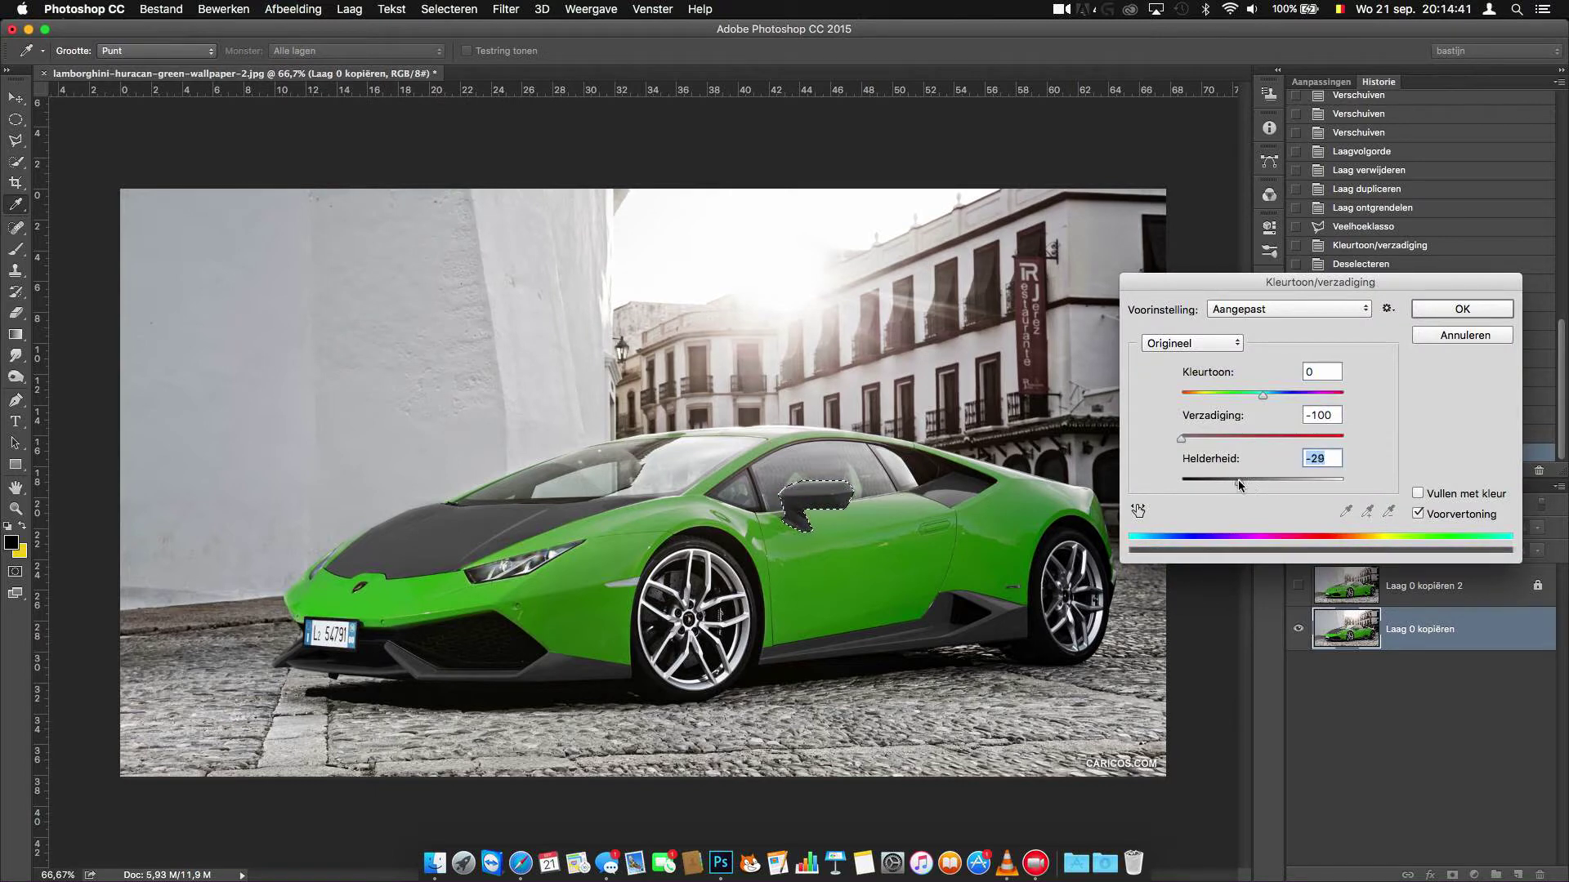
click(1462, 309)
click(448, 9)
click(475, 45)
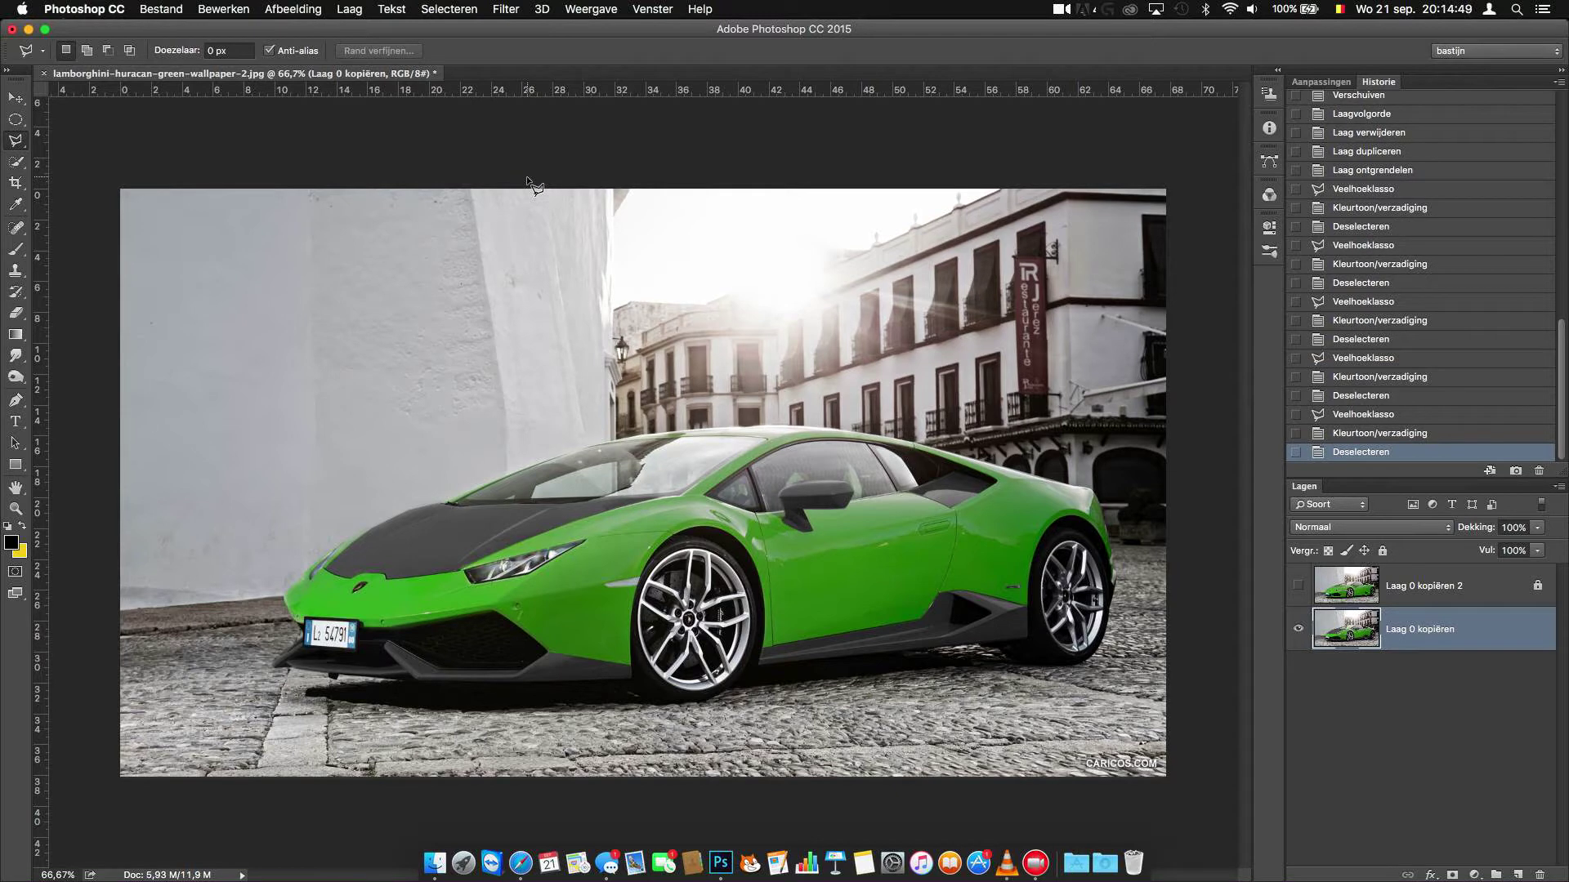
Step: Open the FBI armoured truck JPG from Downloads in Photoshop
click(435, 863)
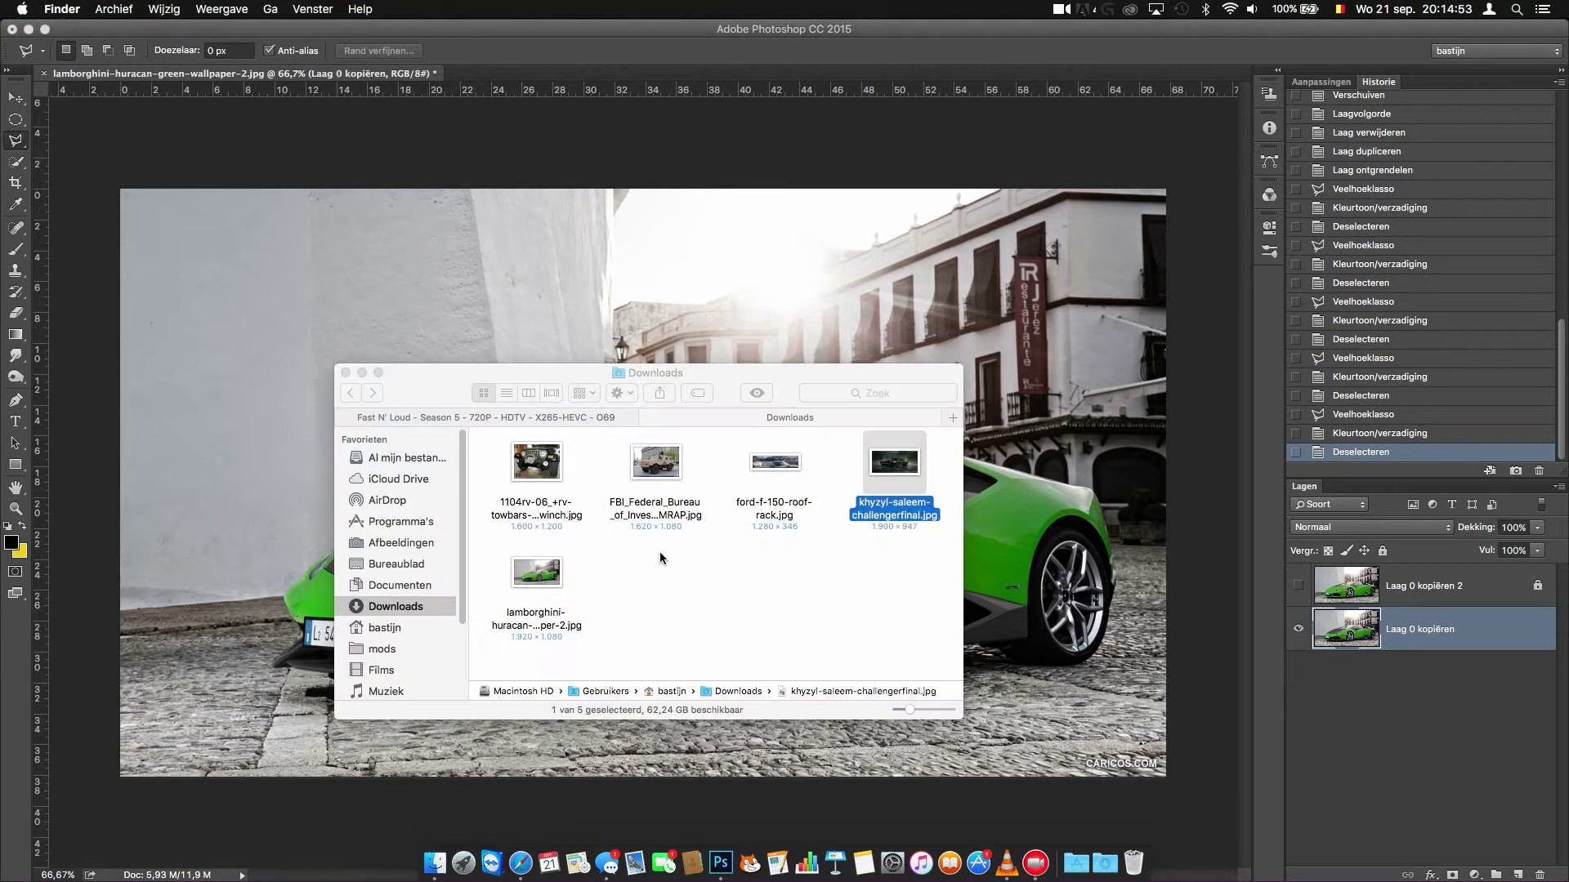
right_click(652, 477)
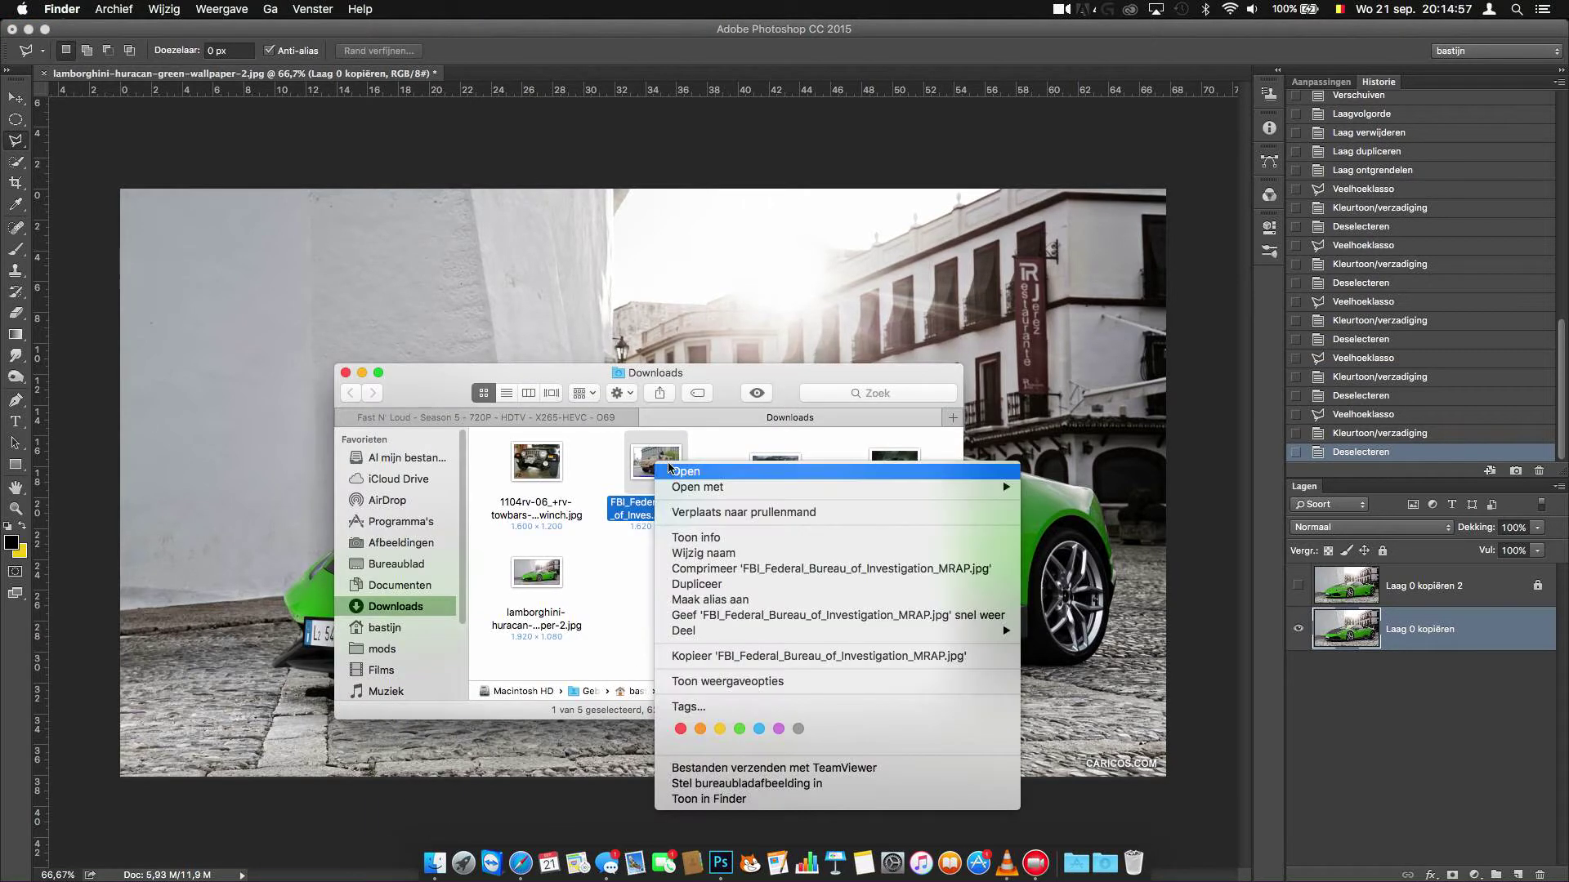
click(1087, 518)
Step: Select the truck's front wheel with an elliptical marquee and move it into the Lamborghini
key(m)
drag(703, 545, 527, 719)
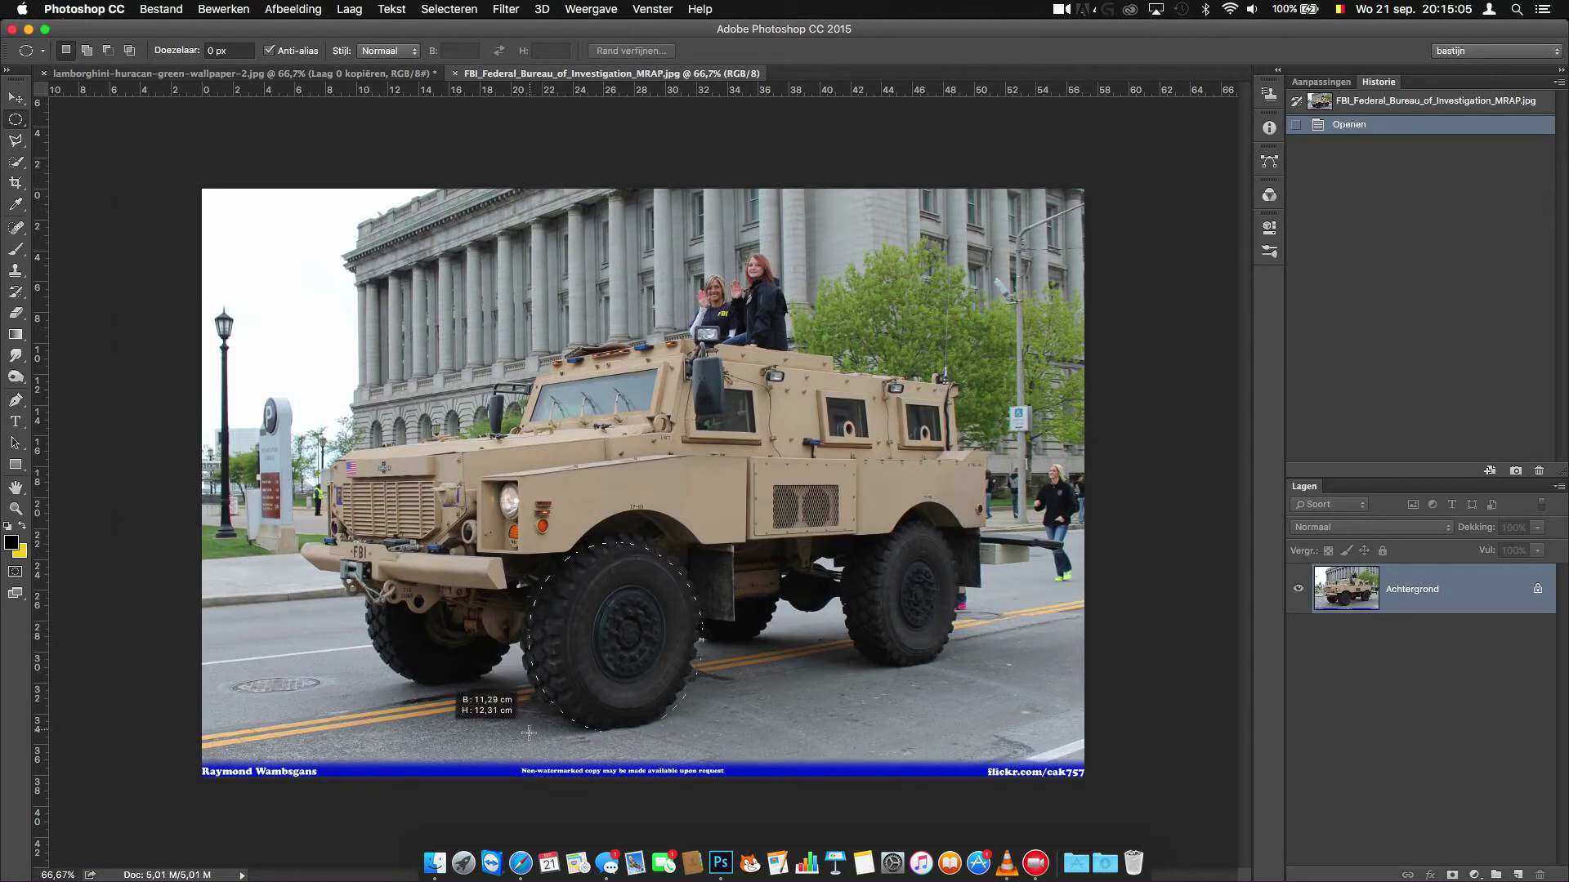
mouse_move(596, 635)
mouse_down()
mouse_move(595, 652)
mouse_move(362, 349)
mouse_move(666, 621)
mouse_move(689, 621)
mouse_up()
click(16, 100)
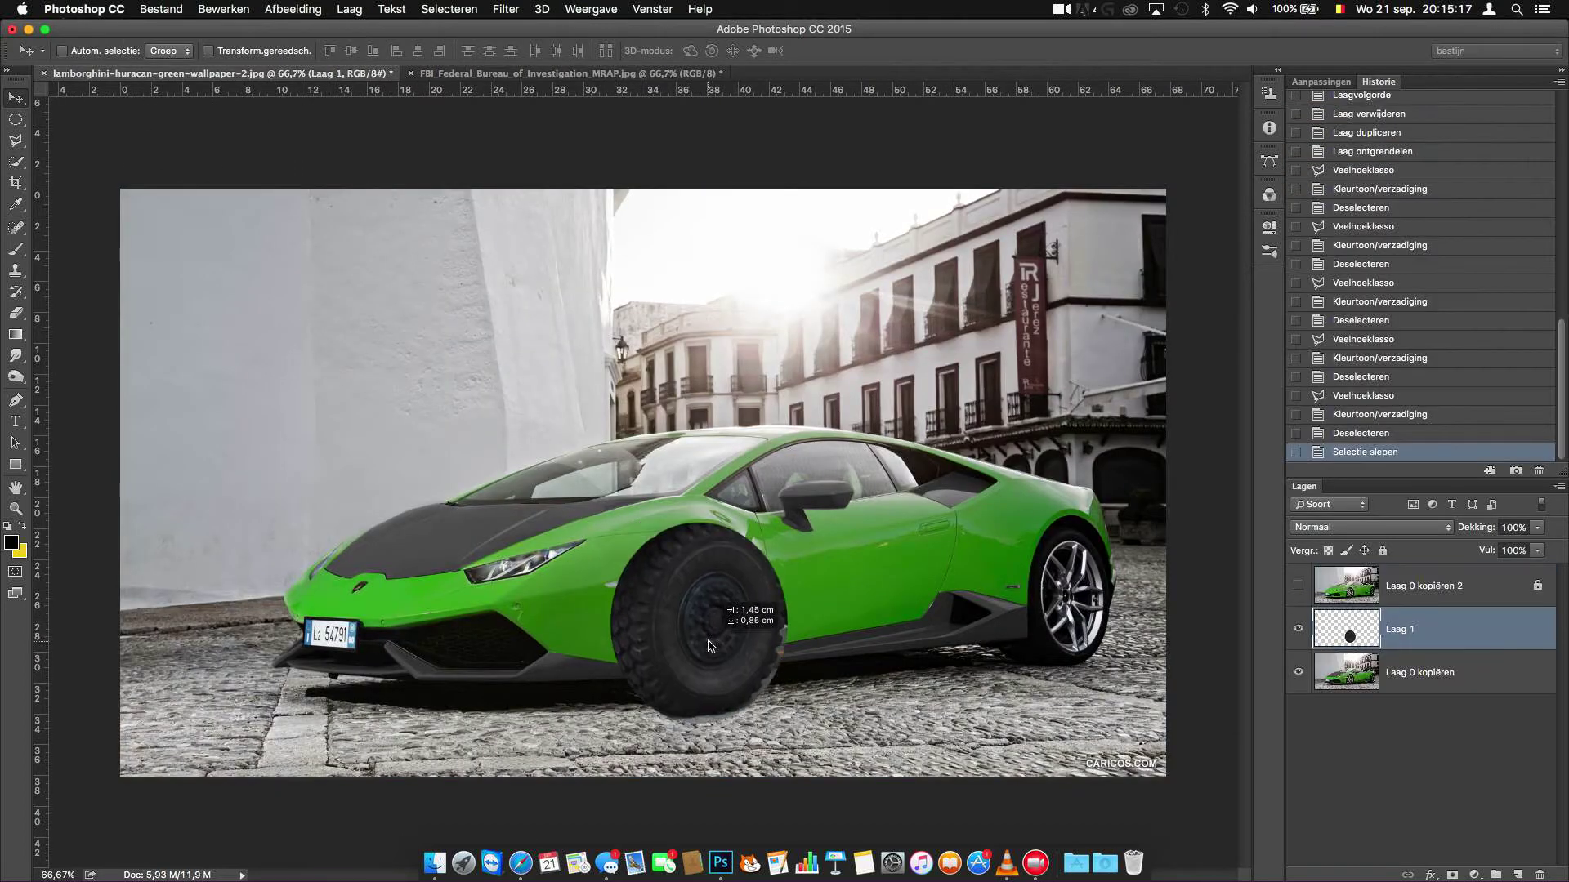
Step: Free Transform the tyre: scale, tilt and position it over the front arch
click(235, 10)
click(297, 340)
drag(611, 524, 678, 606)
drag(812, 645, 850, 617)
drag(693, 558, 693, 527)
drag(633, 633, 617, 621)
drag(716, 618, 724, 663)
drag(681, 534, 681, 530)
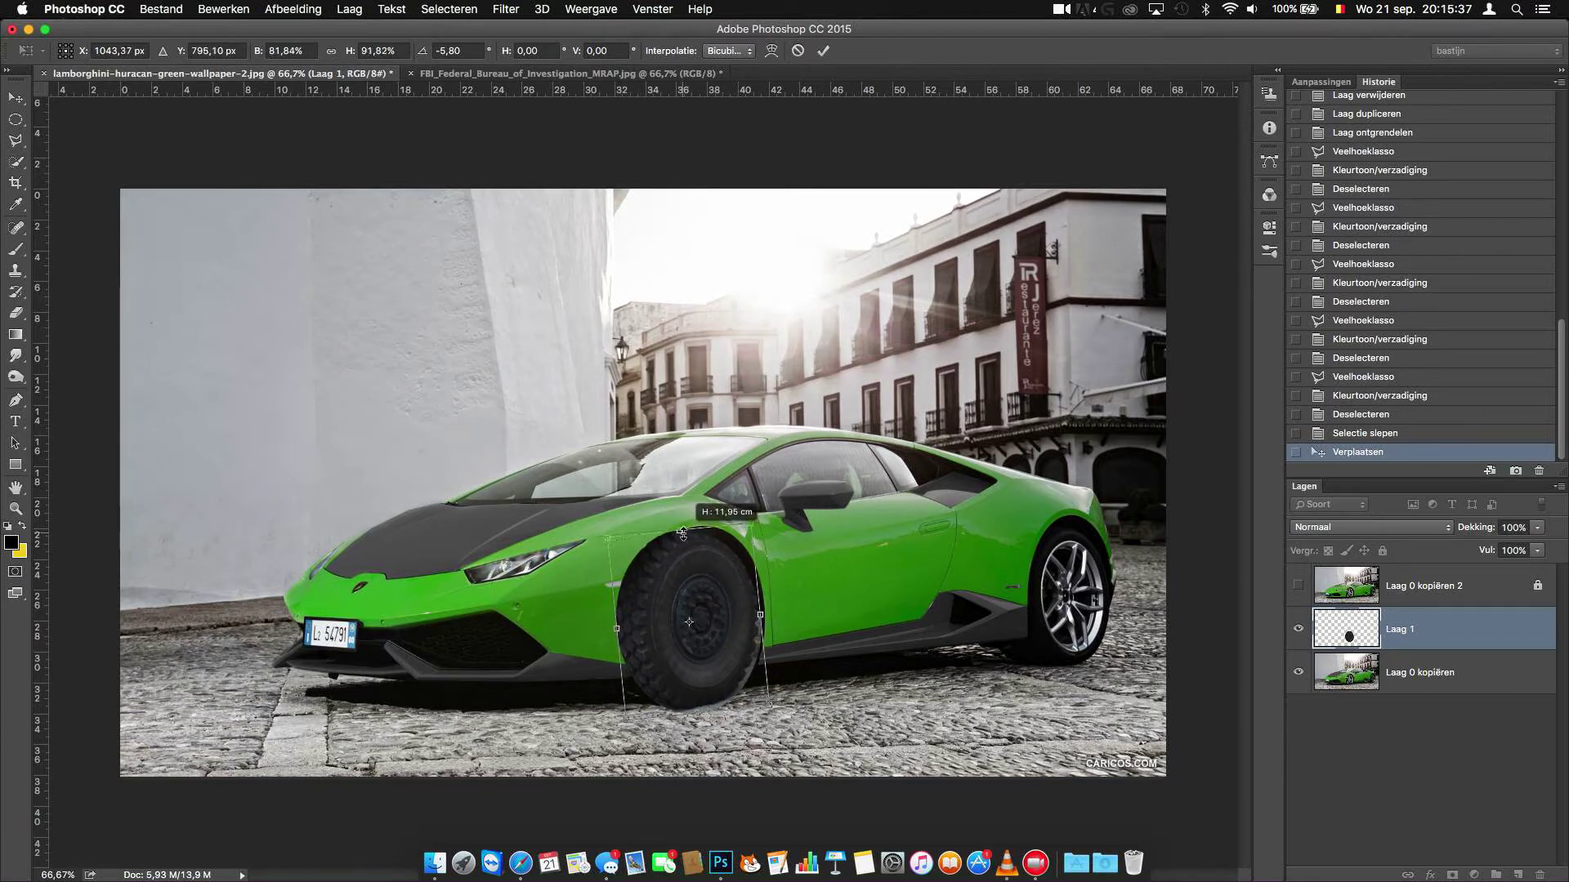
key(Return)
Step: Erase the tyre's overhanging edges on both sides
key(e)
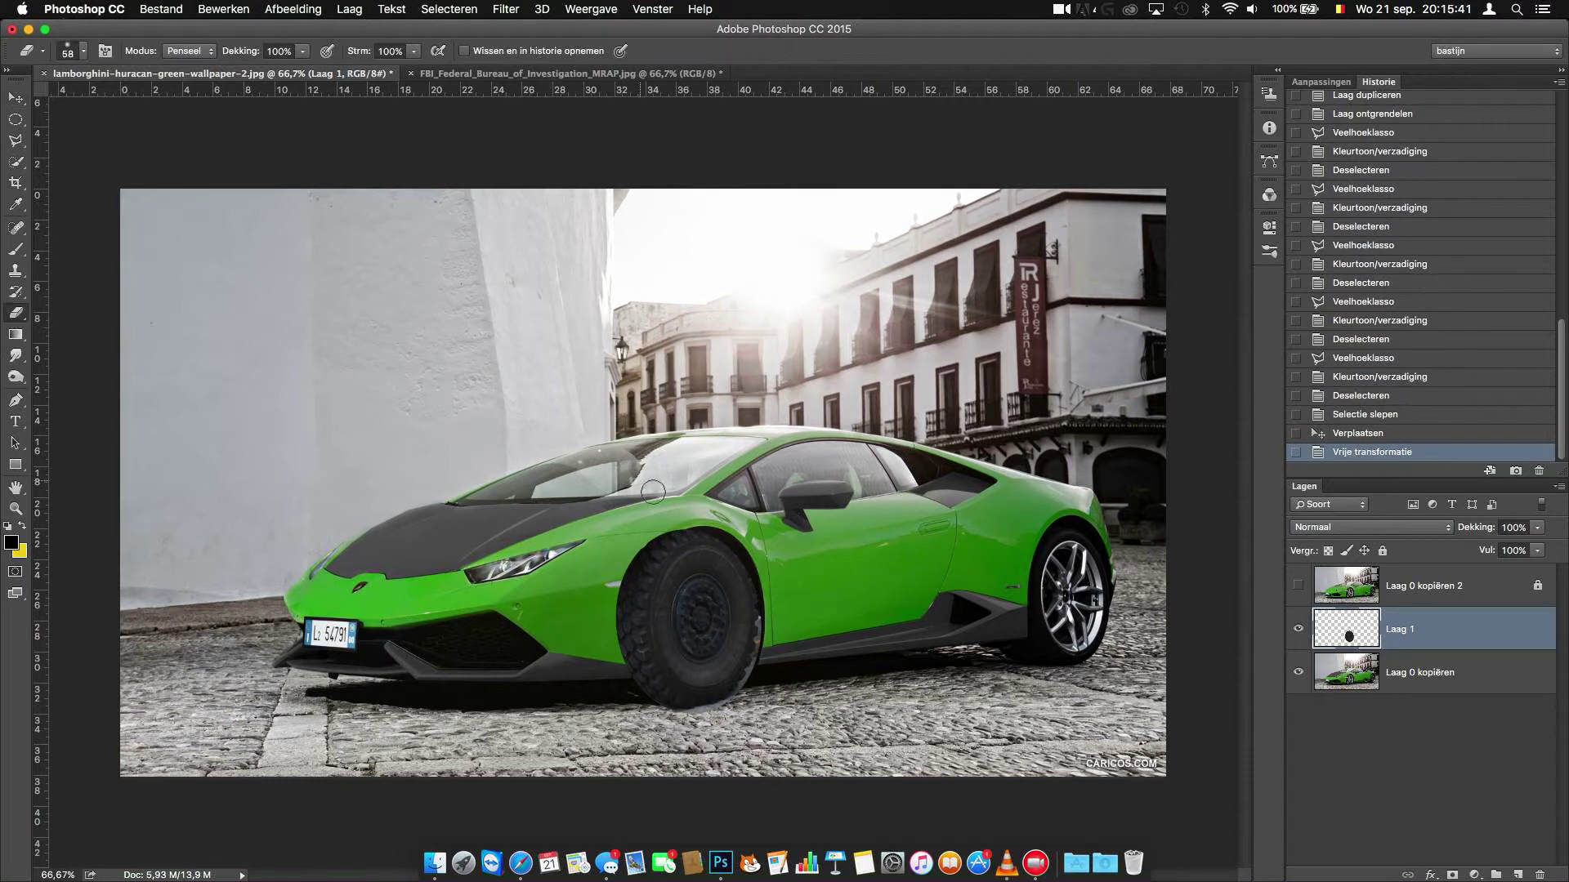
mouse_move(652, 539)
mouse_down()
mouse_move(607, 709)
mouse_move(637, 715)
mouse_up()
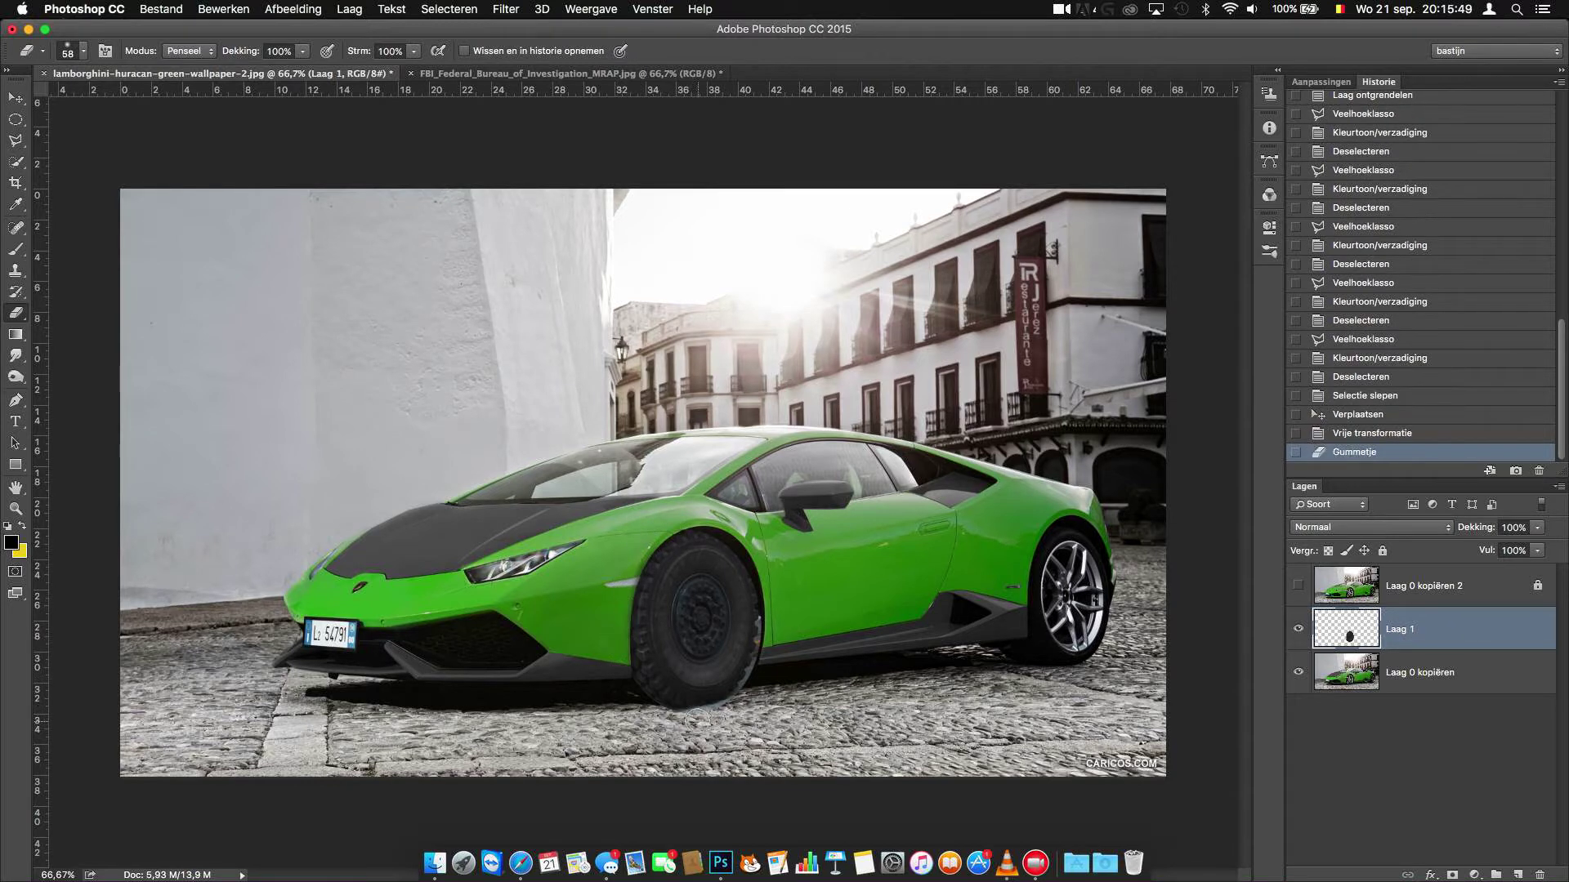
drag(750, 697, 772, 633)
Step: Finish erasing the front tyre edge and drag a second truck wheel to the car's rear
drag(666, 715, 570, 718)
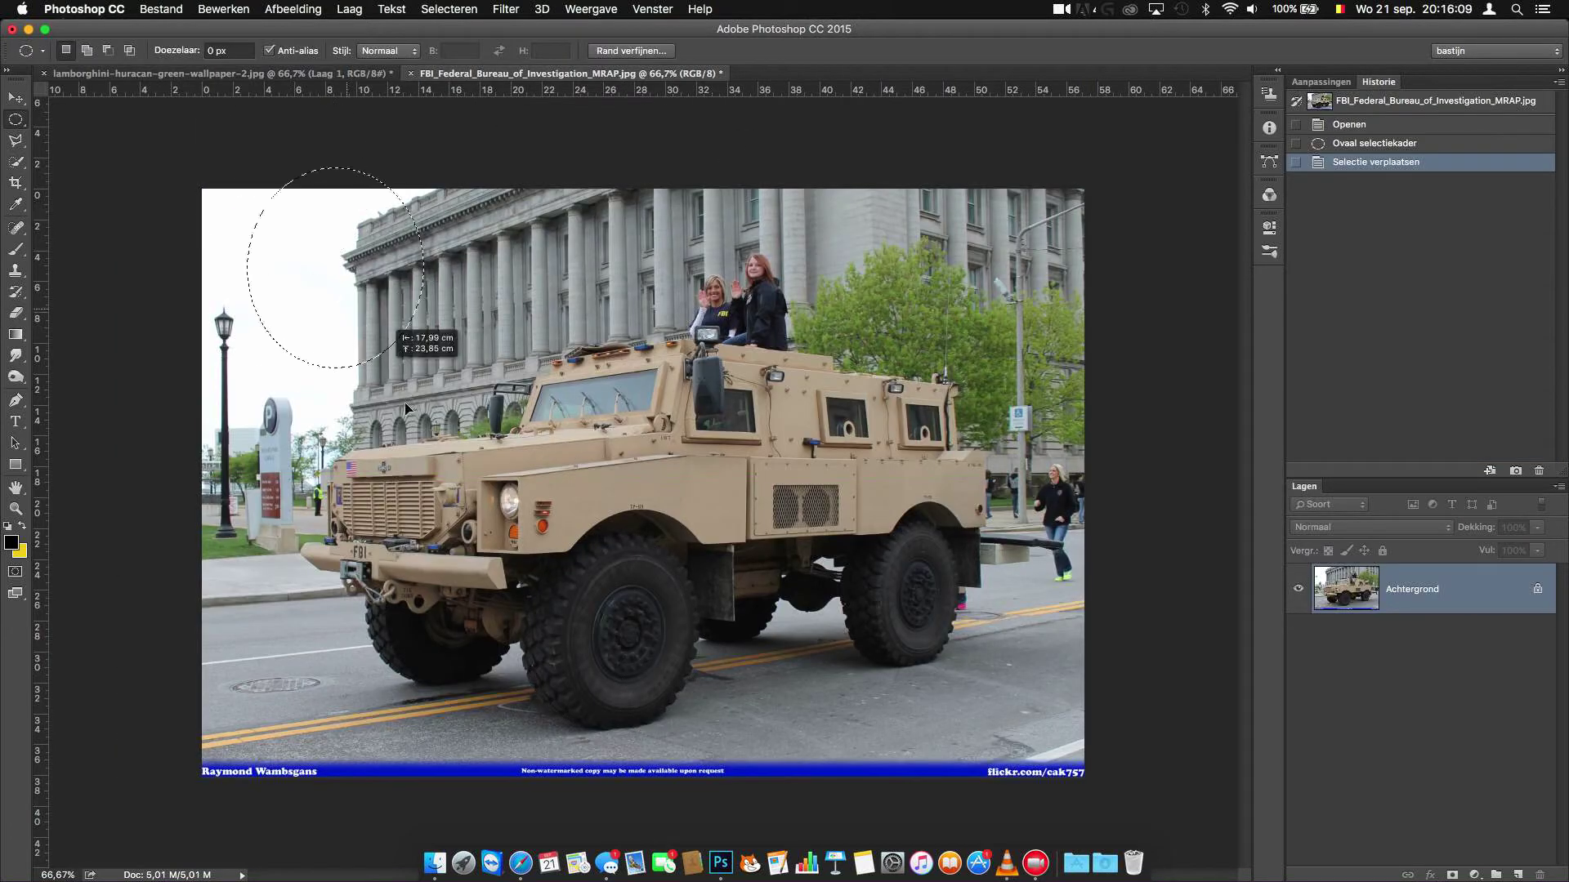
drag(330, 290, 664, 735)
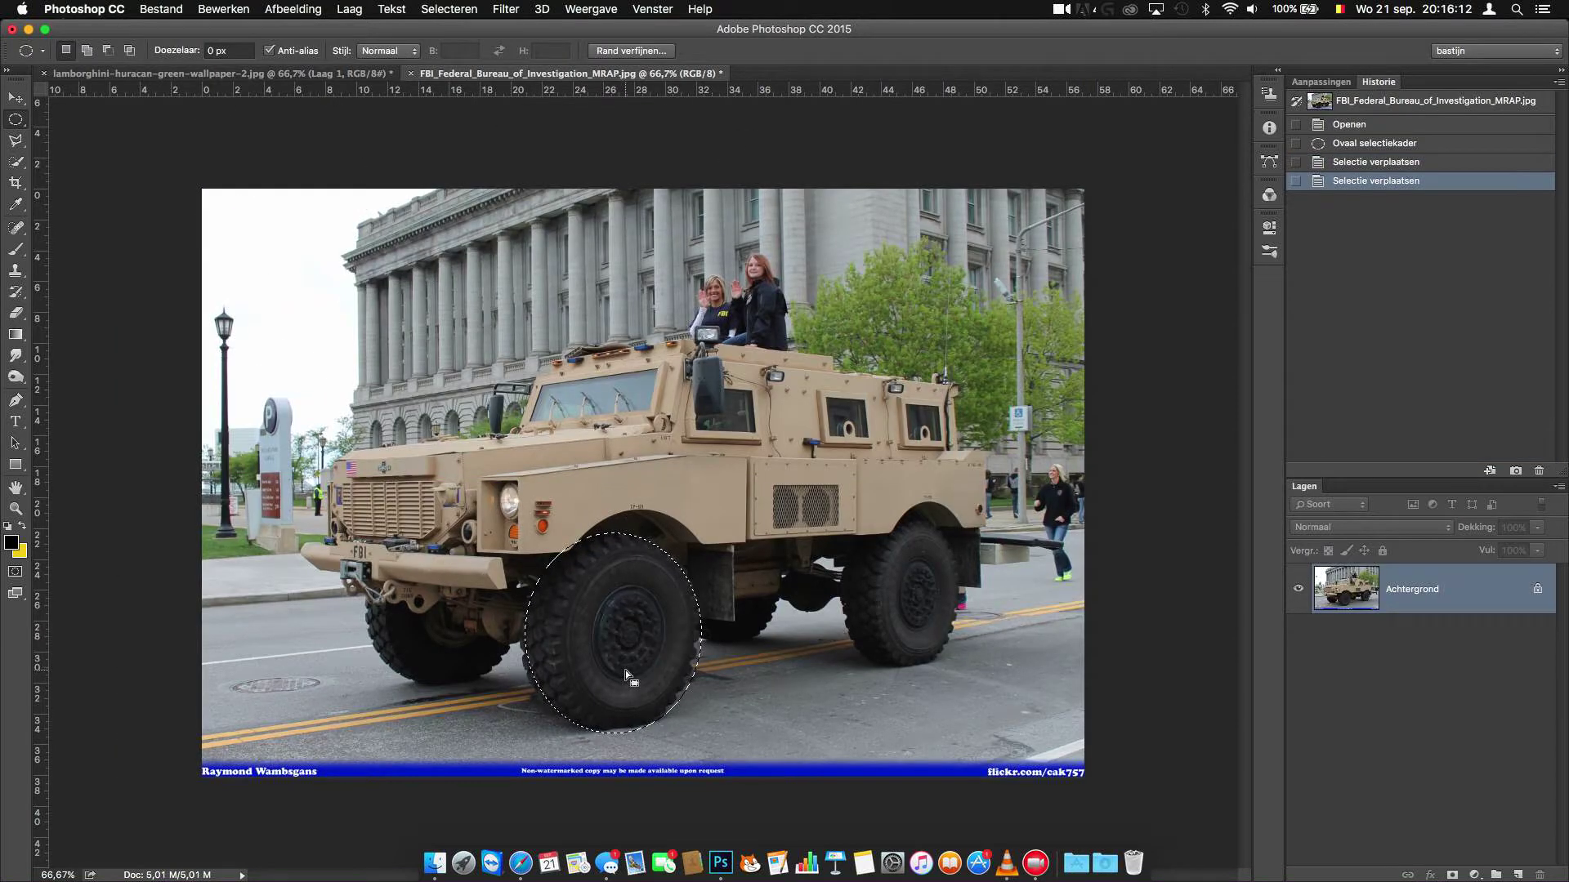
click(16, 98)
drag(613, 633, 346, 73)
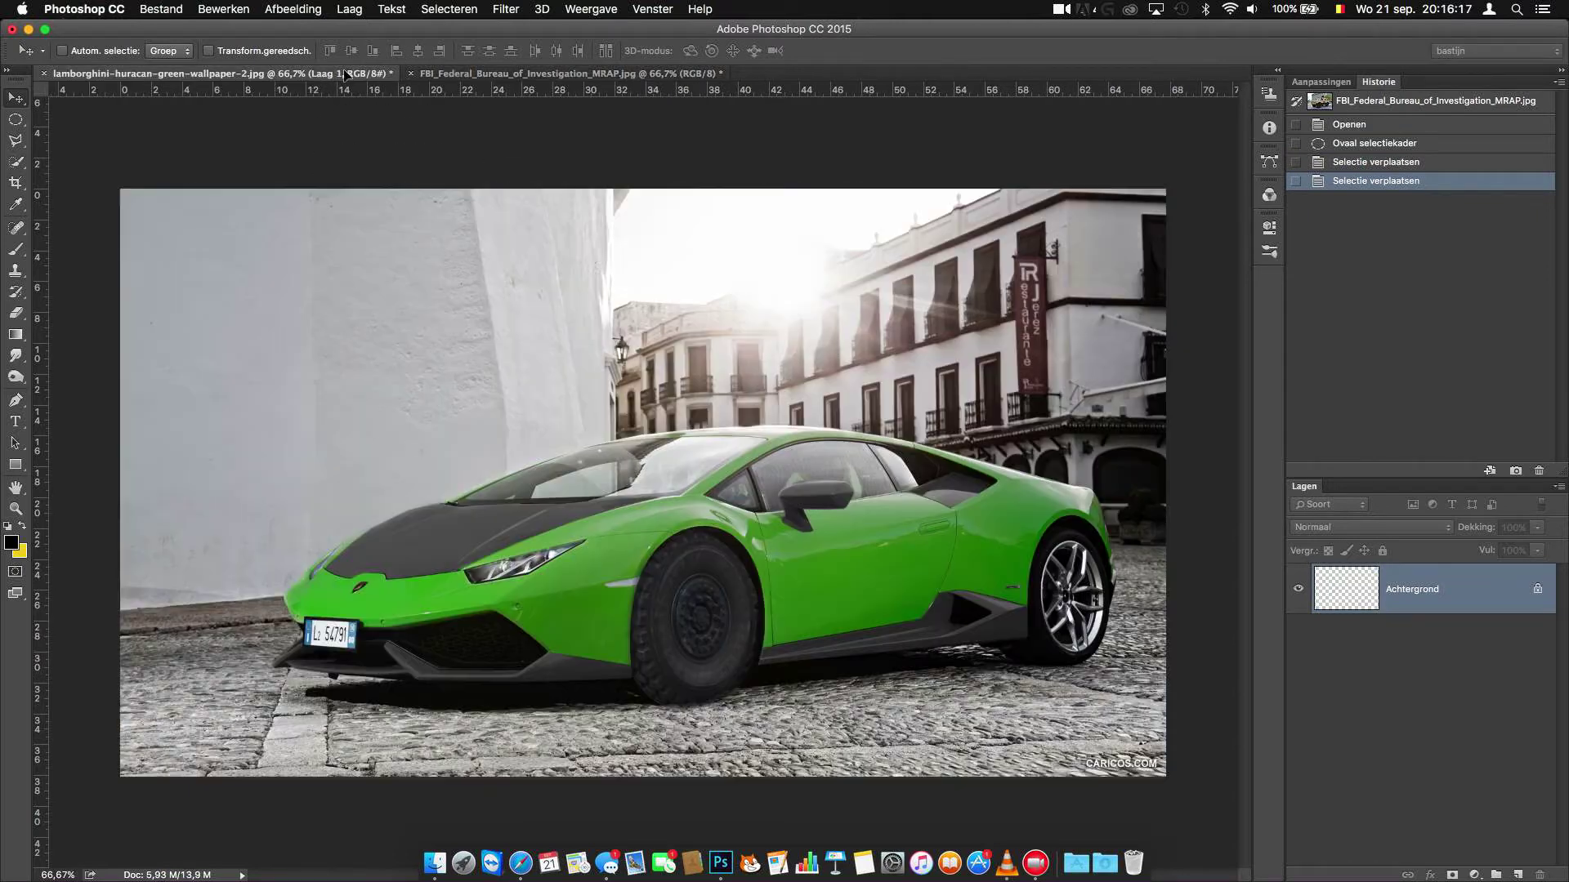
drag(777, 423, 1077, 611)
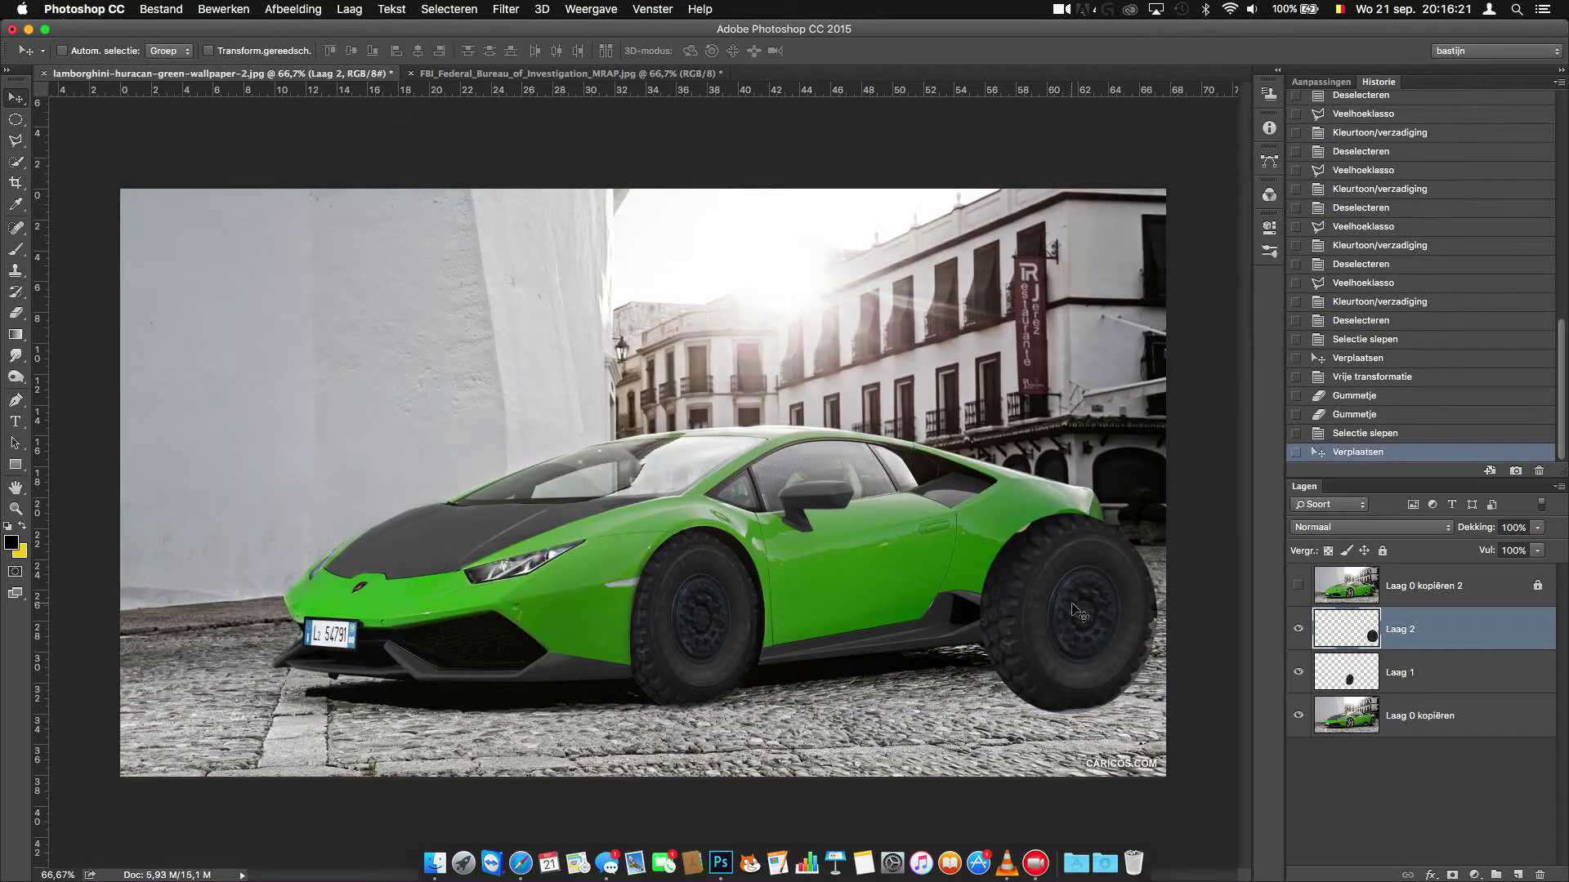
Step: Free Transform the rear tyre to fit and tilt into the rear arch
click(204, 10)
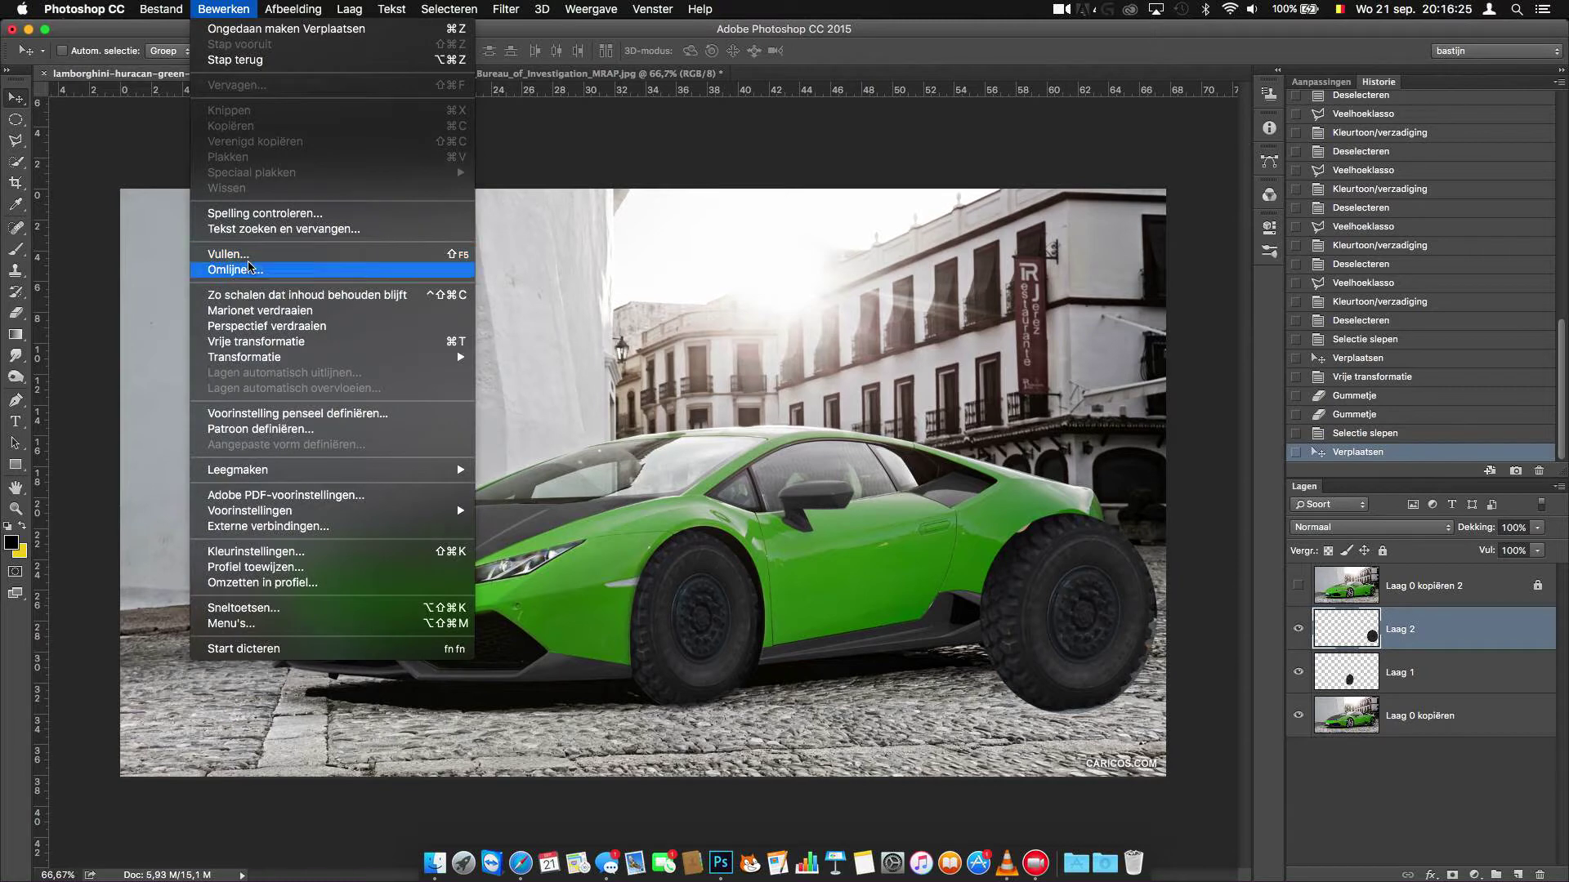
click(262, 341)
drag(981, 613, 1030, 613)
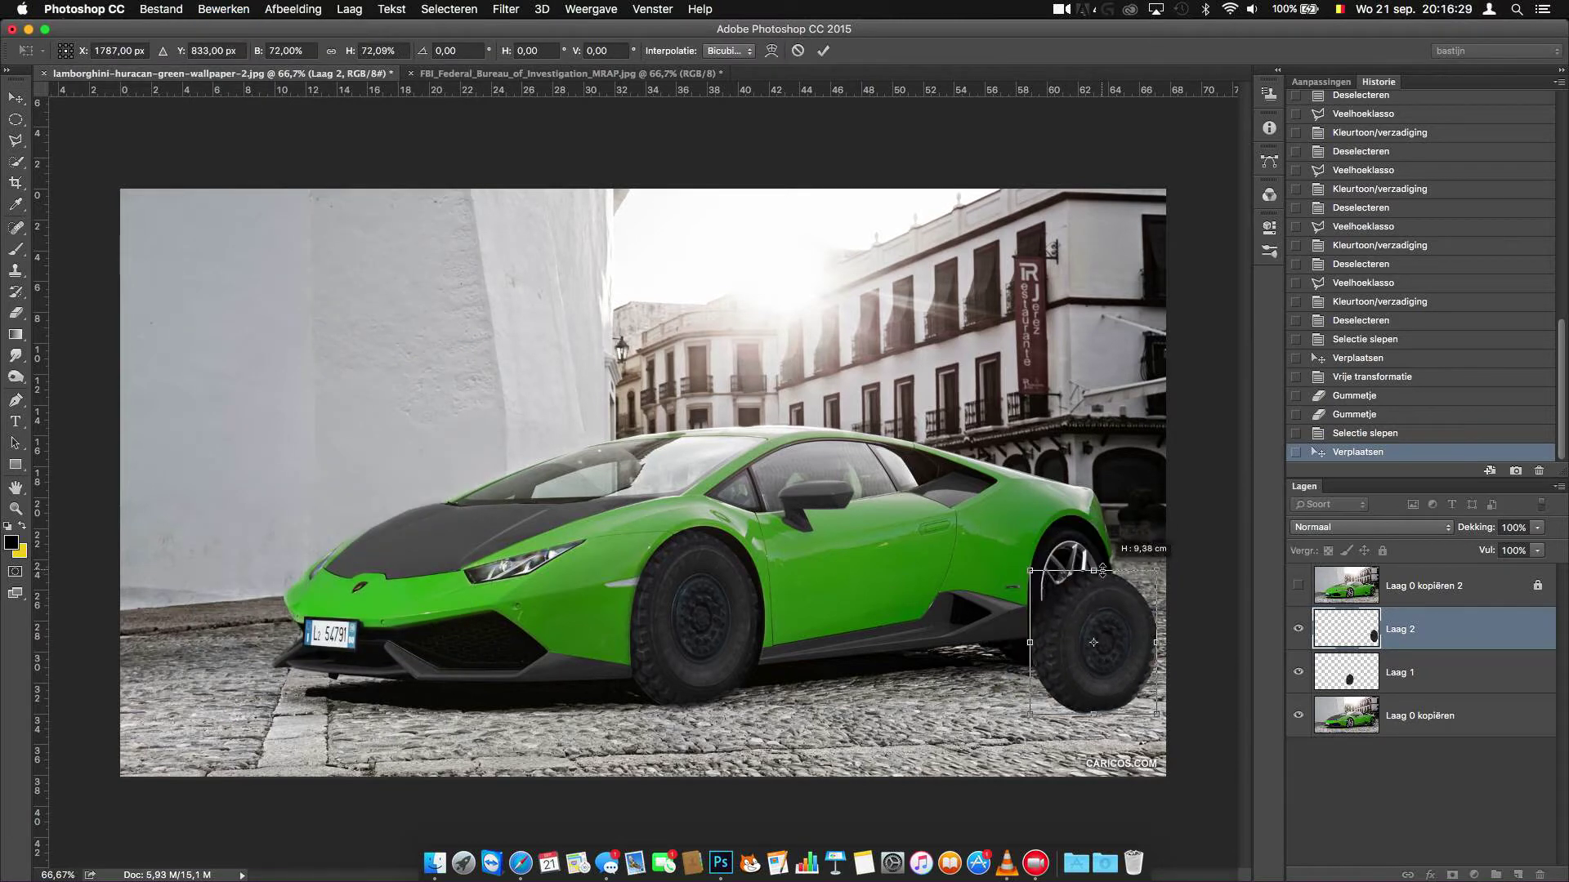
drag(1156, 713, 1111, 655)
mouse_move(1073, 555)
mouse_down()
mouse_move(1055, 572)
mouse_move(1080, 572)
mouse_up()
mouse_move(1121, 515)
mouse_down()
mouse_move(1129, 531)
mouse_move(1062, 520)
mouse_up()
drag(1028, 599, 1058, 595)
key(Return)
Step: Erase leftover pixels around the rear tyre's edges
key(e)
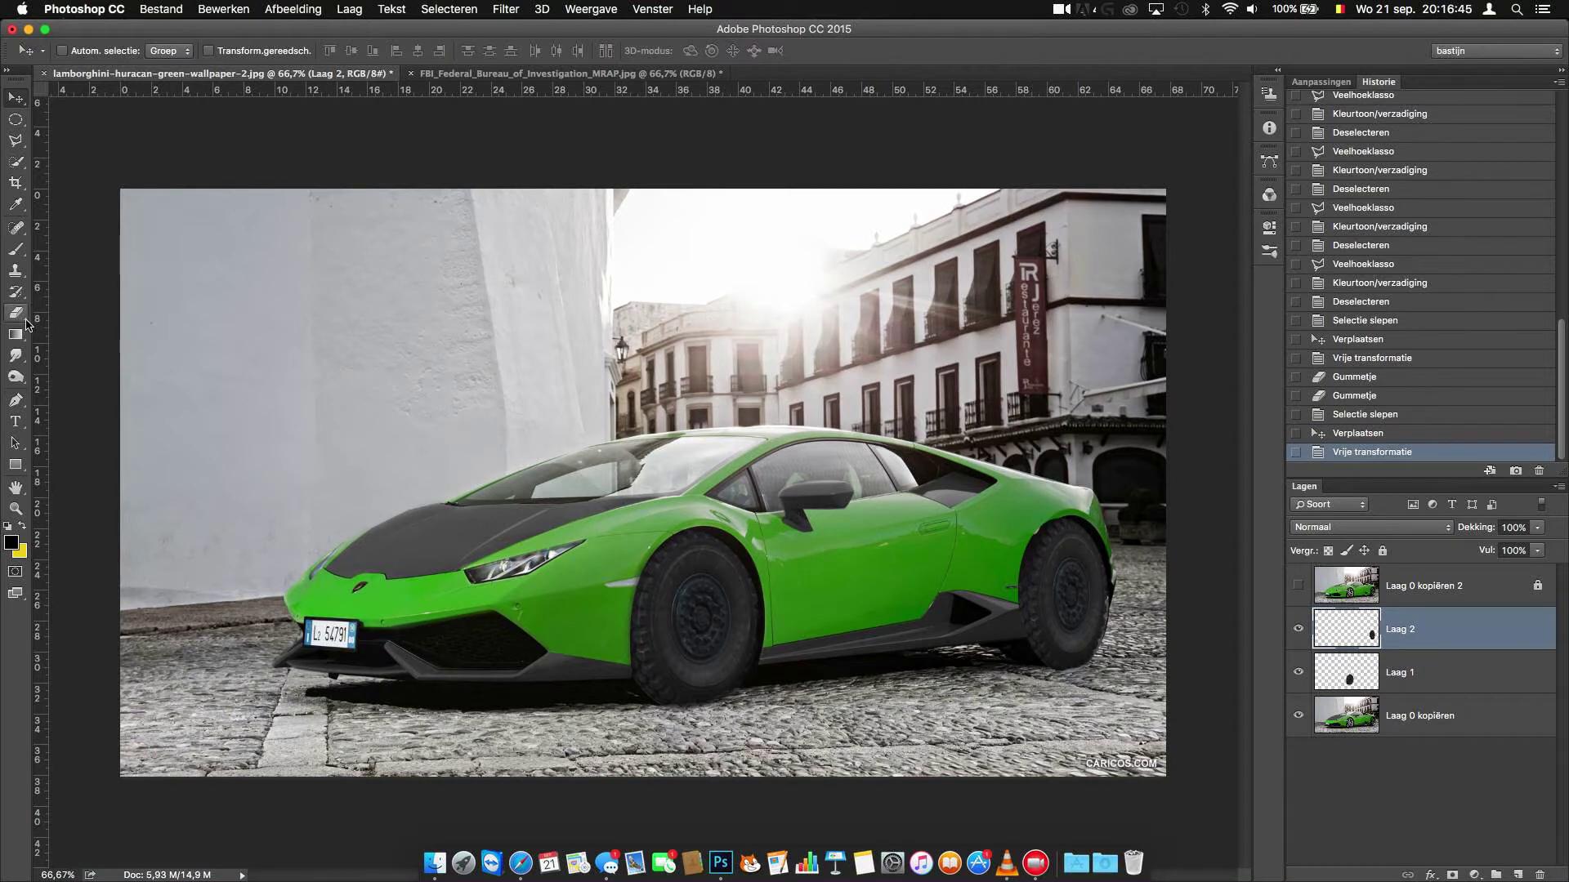
drag(1039, 521, 1119, 658)
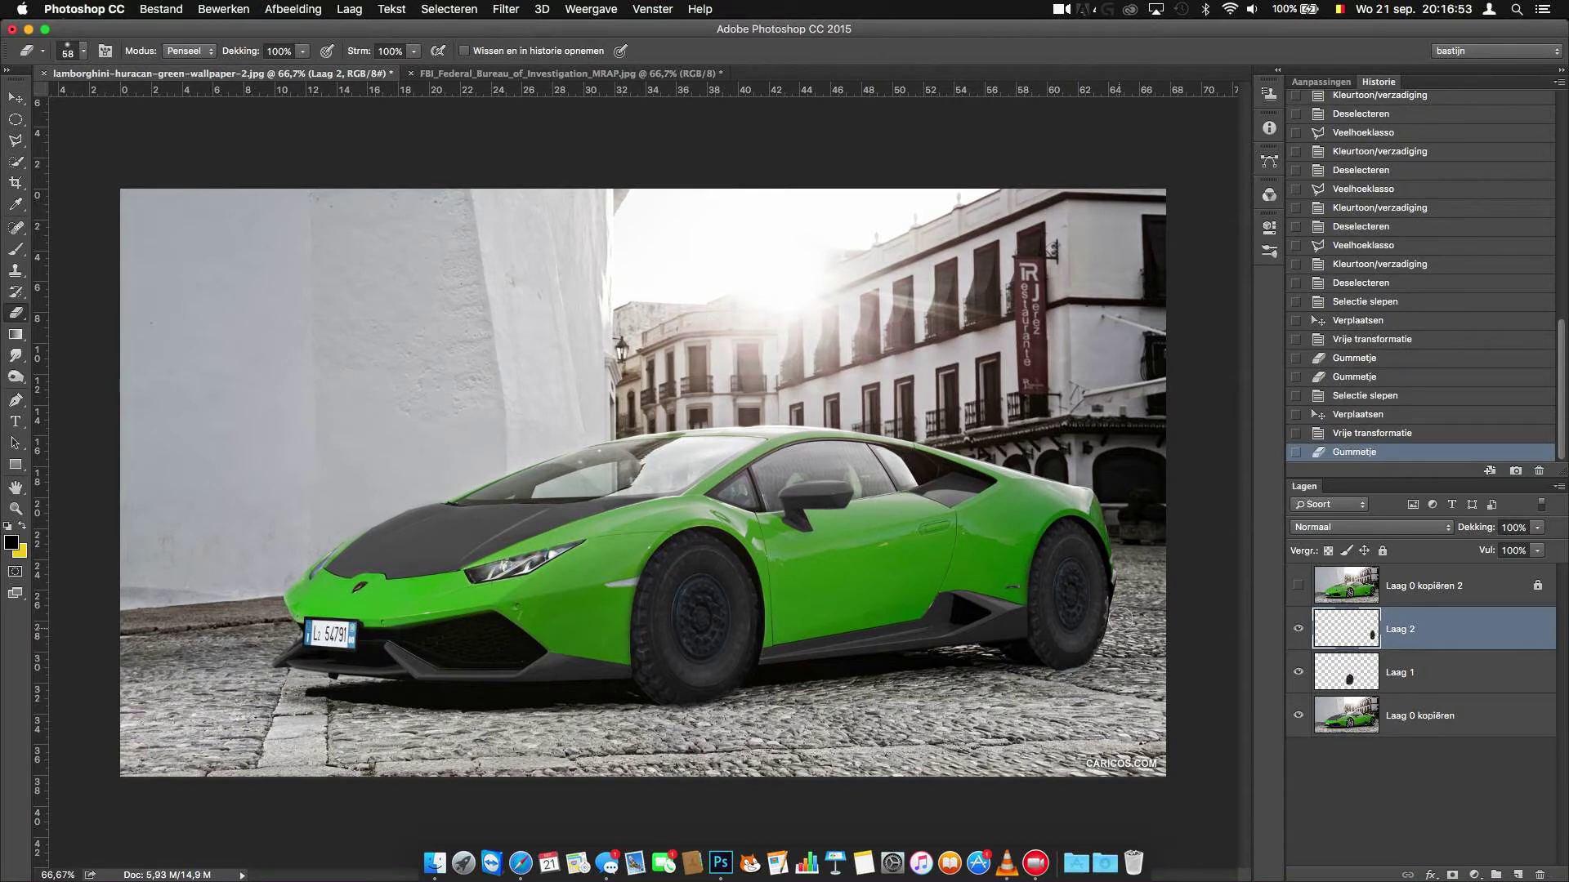
drag(1120, 658, 1124, 601)
drag(1088, 677, 1063, 693)
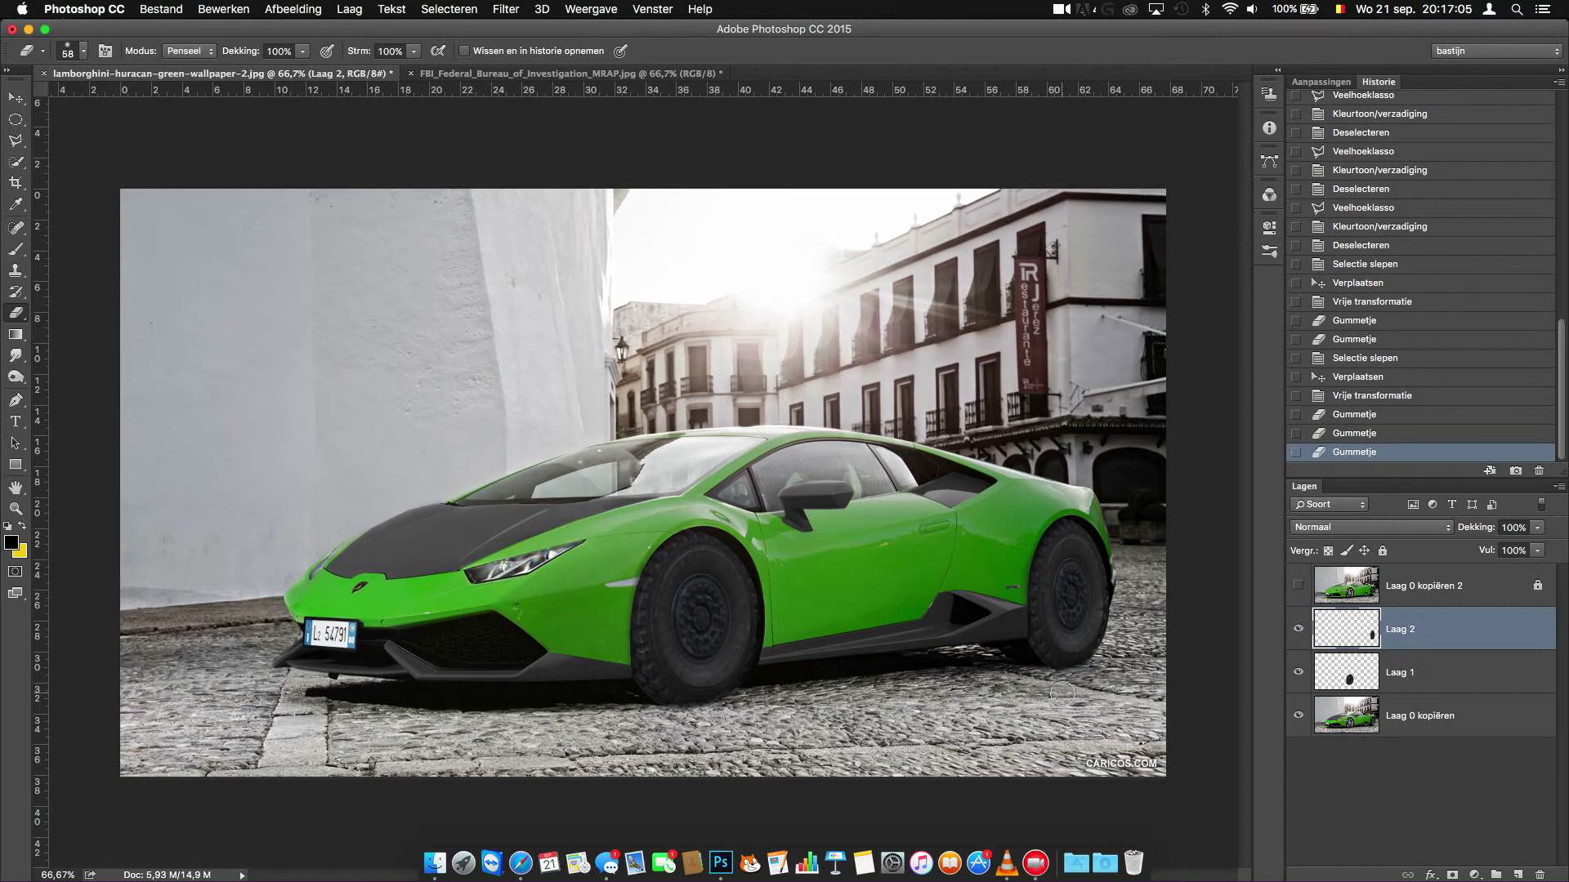
Step: Close the truck photo without saving and open the Ford F-150 roof-rack photo, zoomed on the rack
click(411, 73)
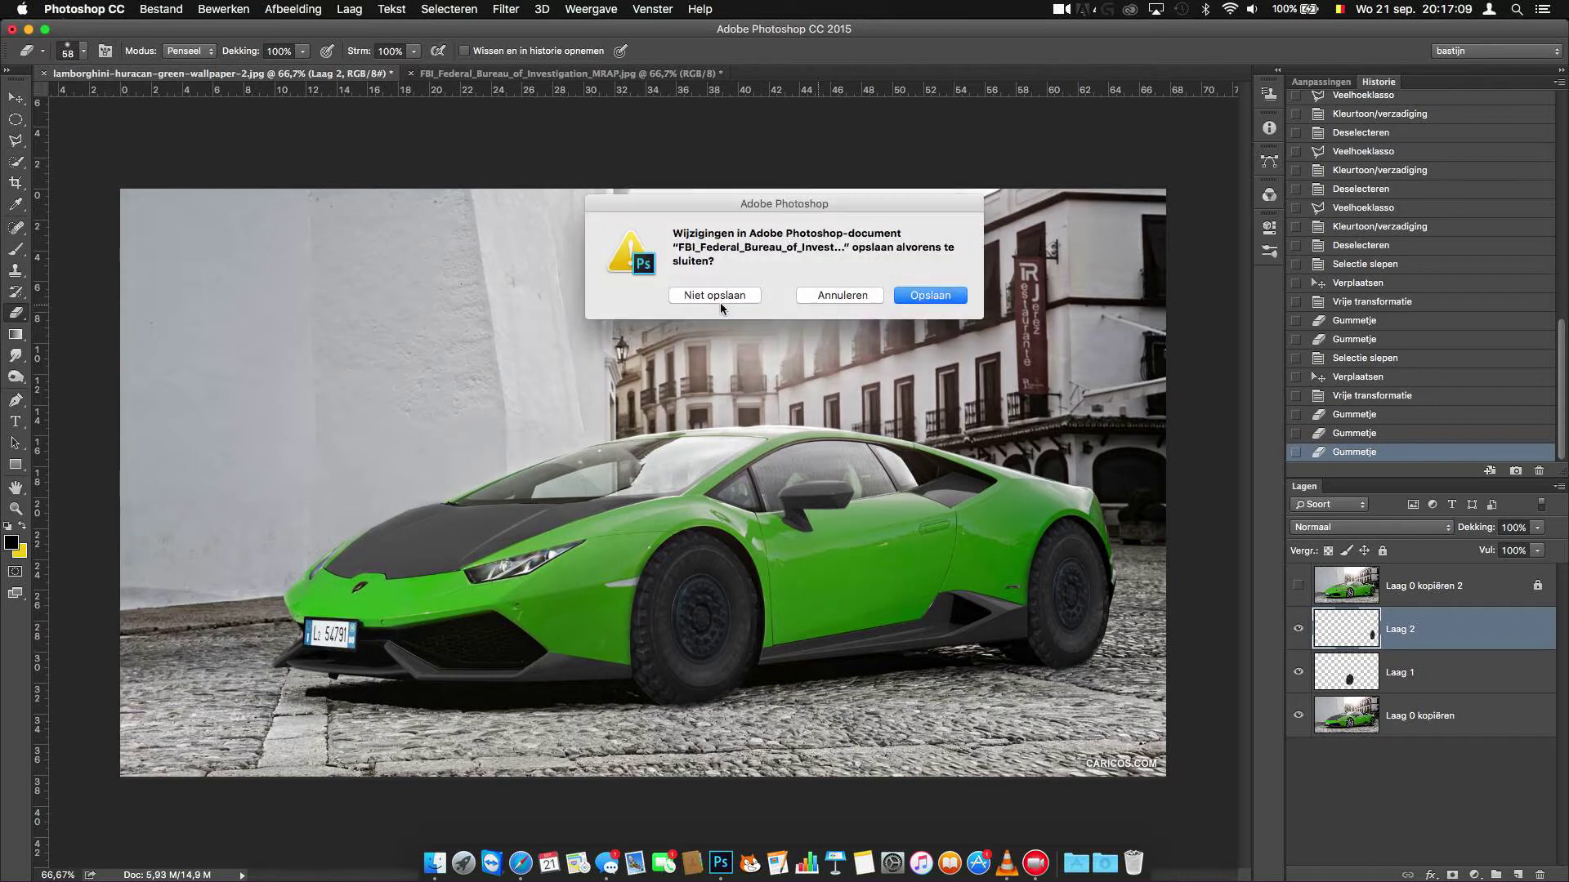
click(703, 296)
click(432, 846)
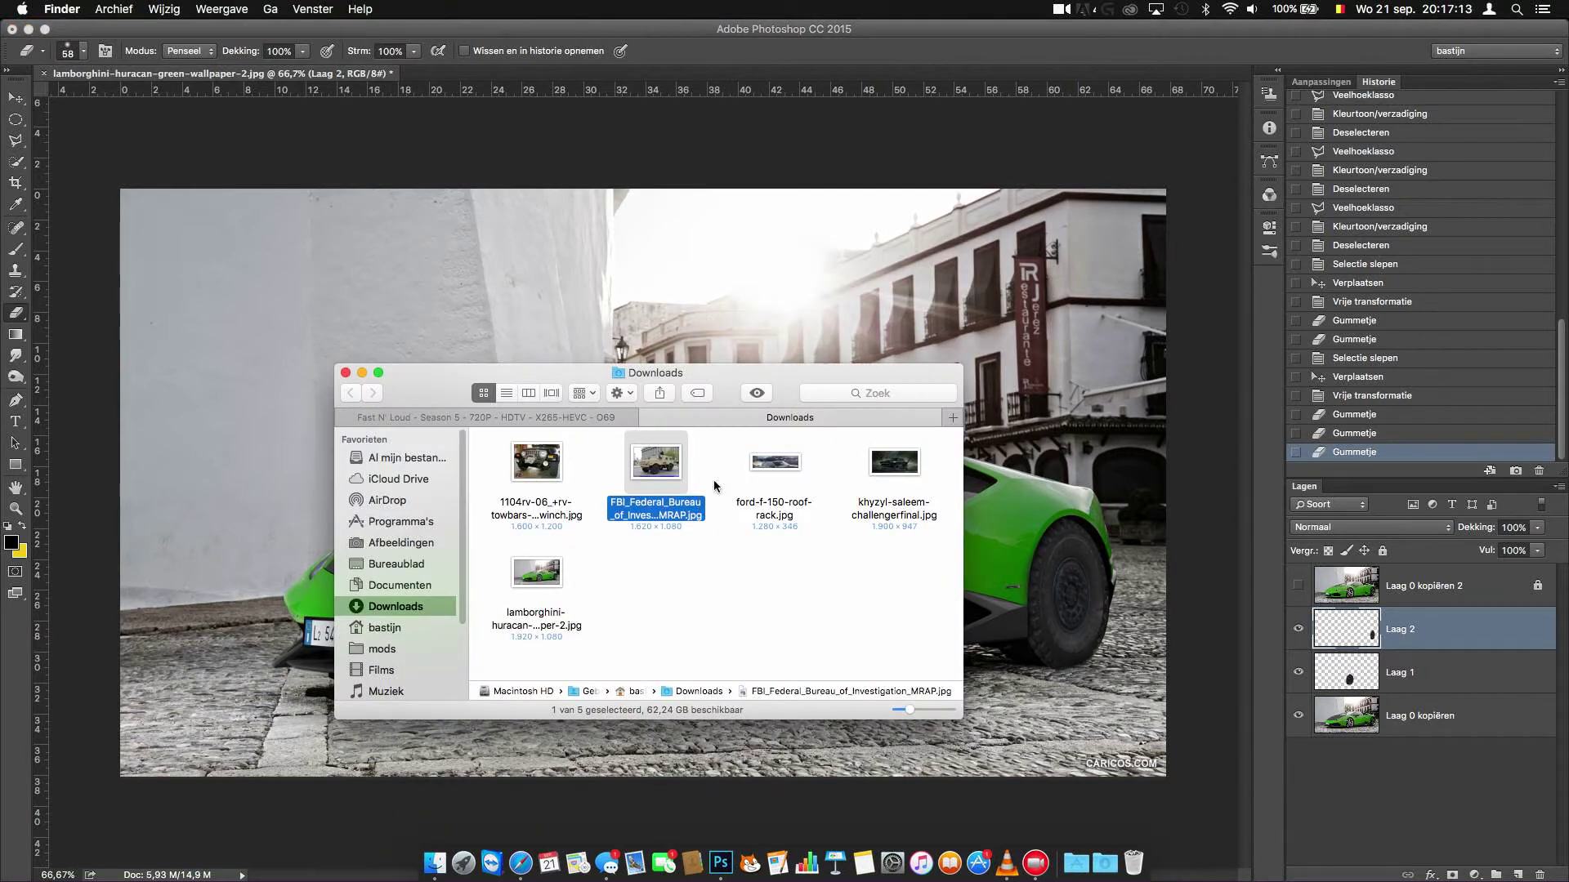
right_click(770, 463)
mouse_move(791, 601)
click(1111, 501)
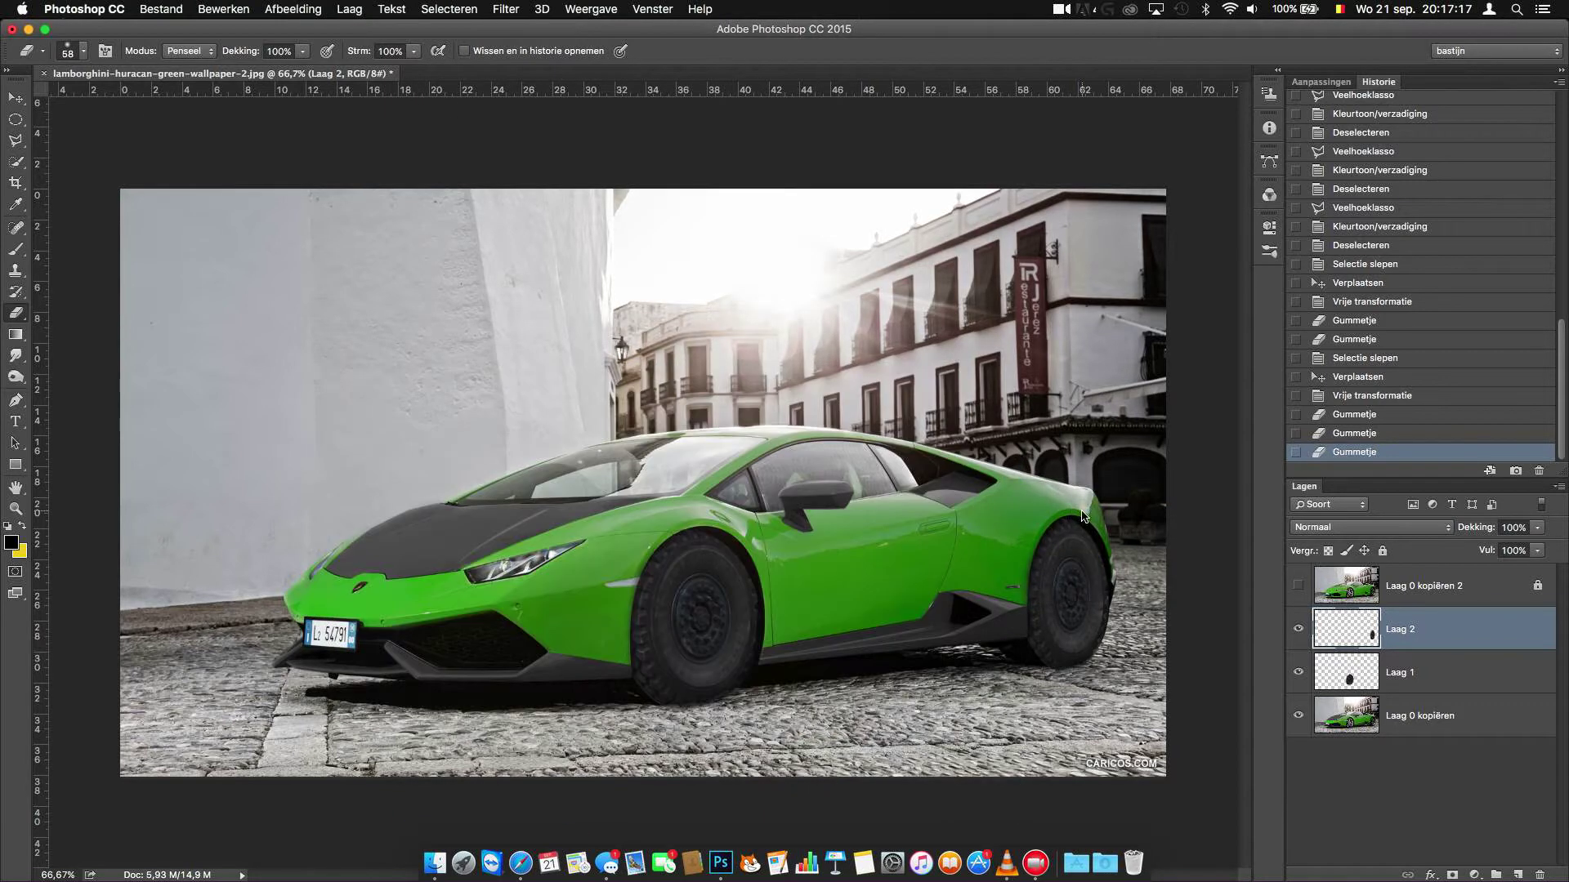
key(super+plus)
scroll(710, 594, up, 2)
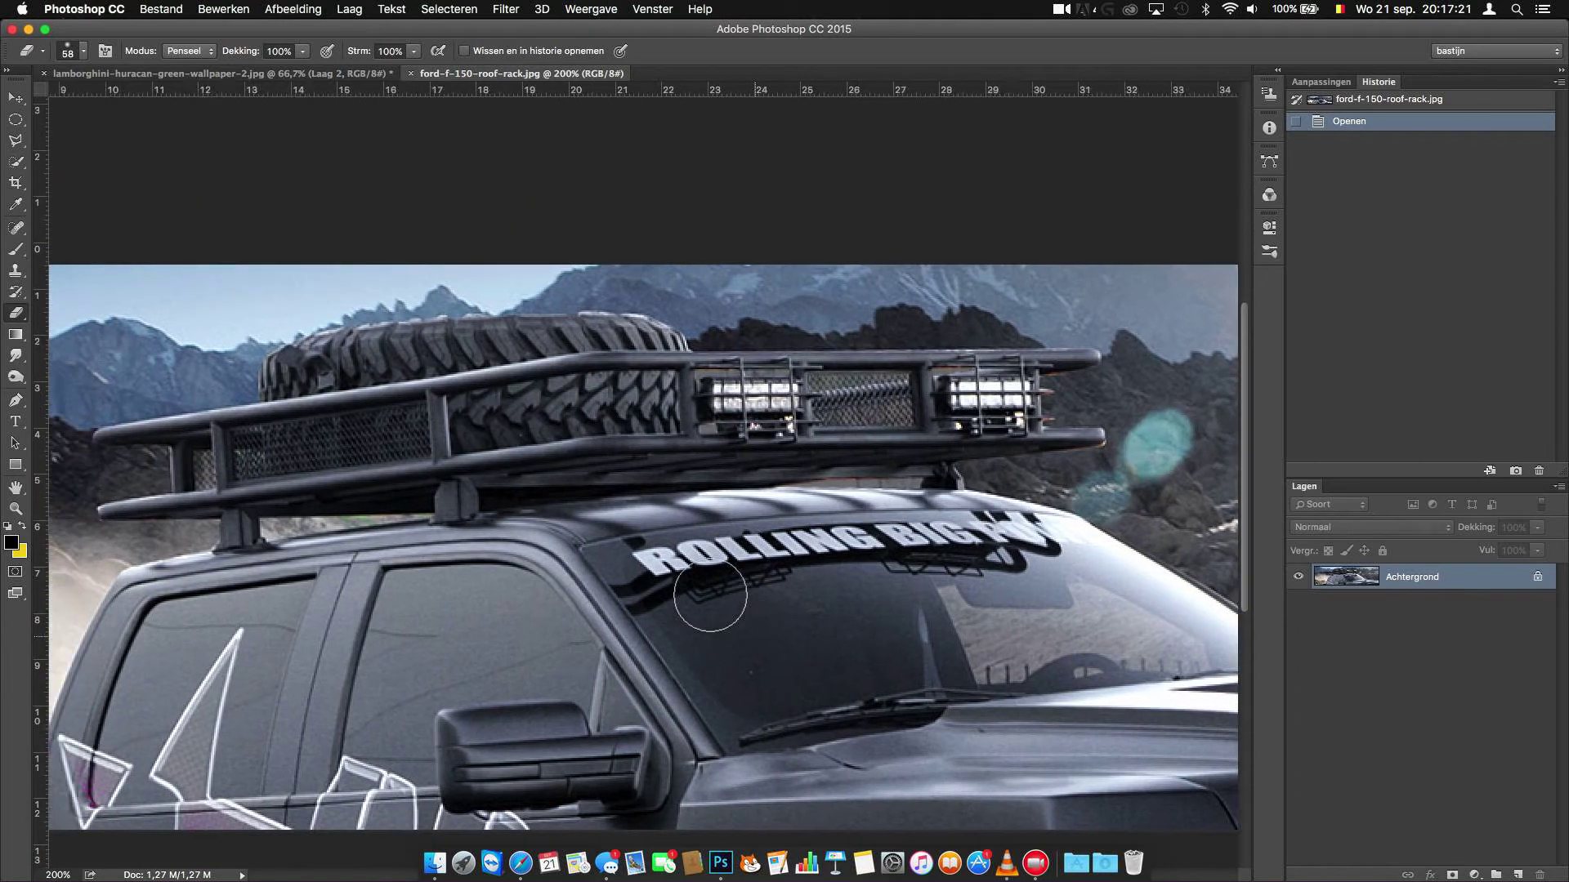
scroll(710, 594, up, 2)
Step: With the Polygonal Lasso, trace the roof rack from its rear strut around its front tip
click(16, 140)
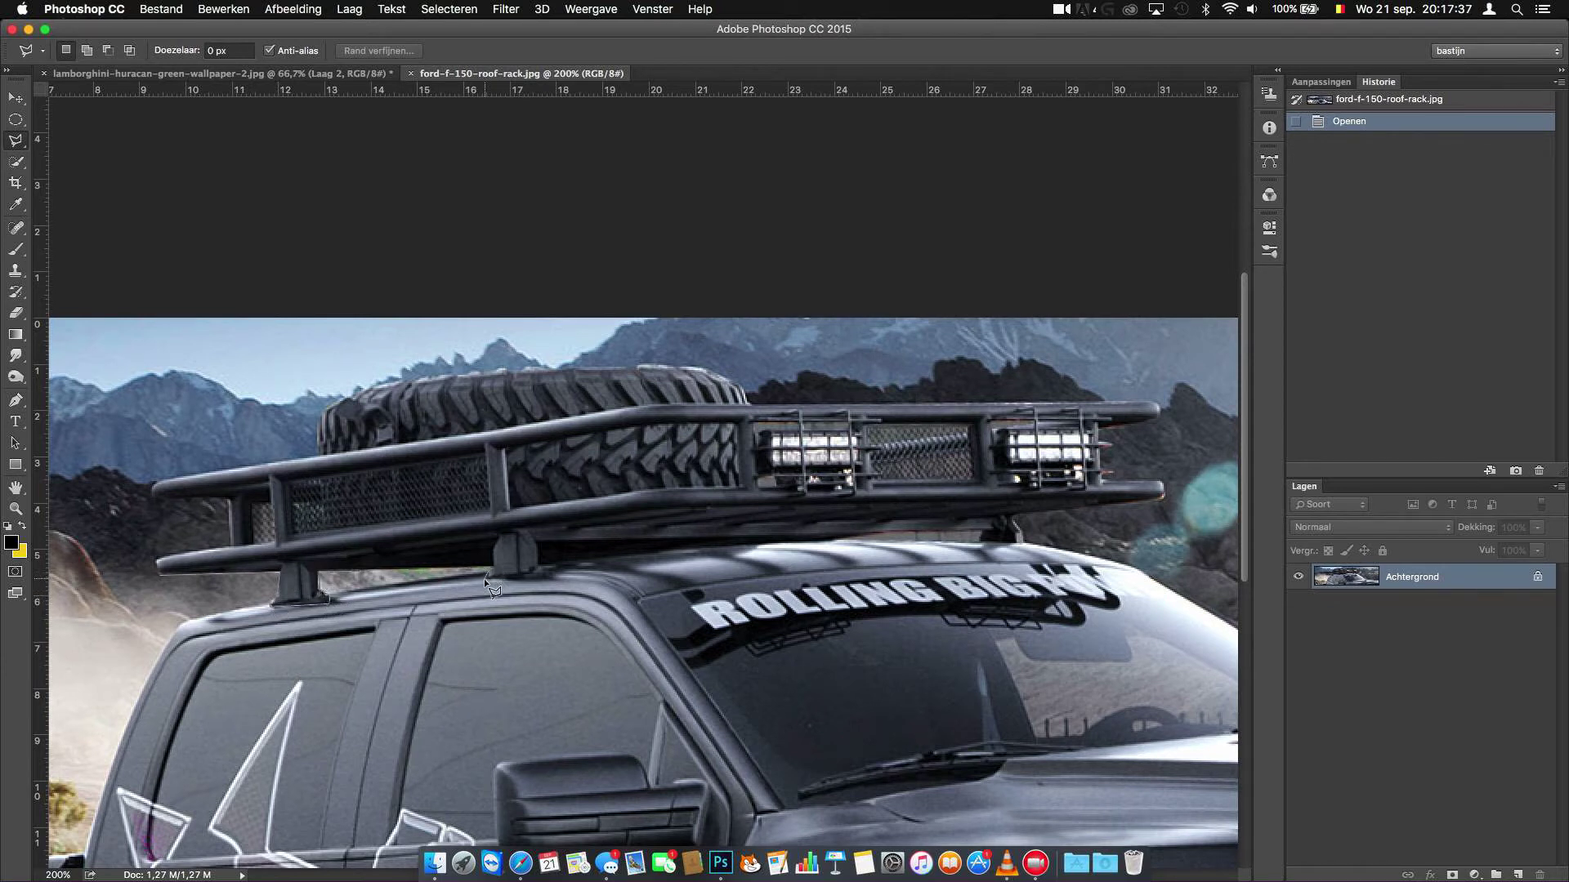
click(549, 570)
click(983, 540)
click(1021, 541)
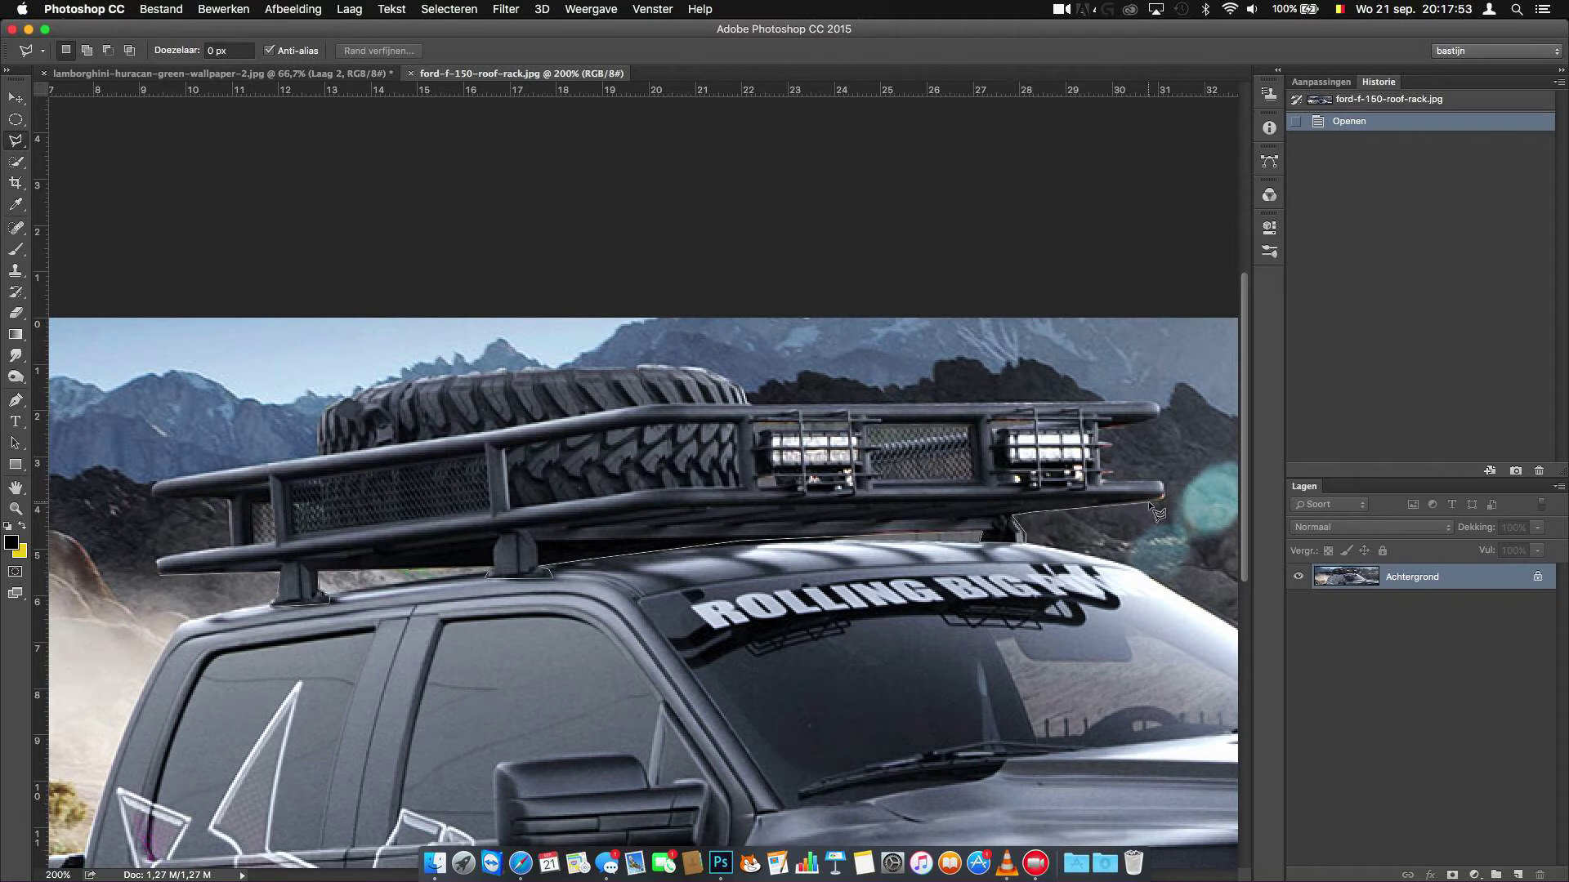
click(1169, 485)
click(1102, 479)
click(1099, 429)
click(1144, 406)
Step: Continue the outline over the spare tyre and the rack's left end, closing it at the start
click(755, 402)
click(369, 385)
click(317, 455)
click(153, 489)
click(159, 497)
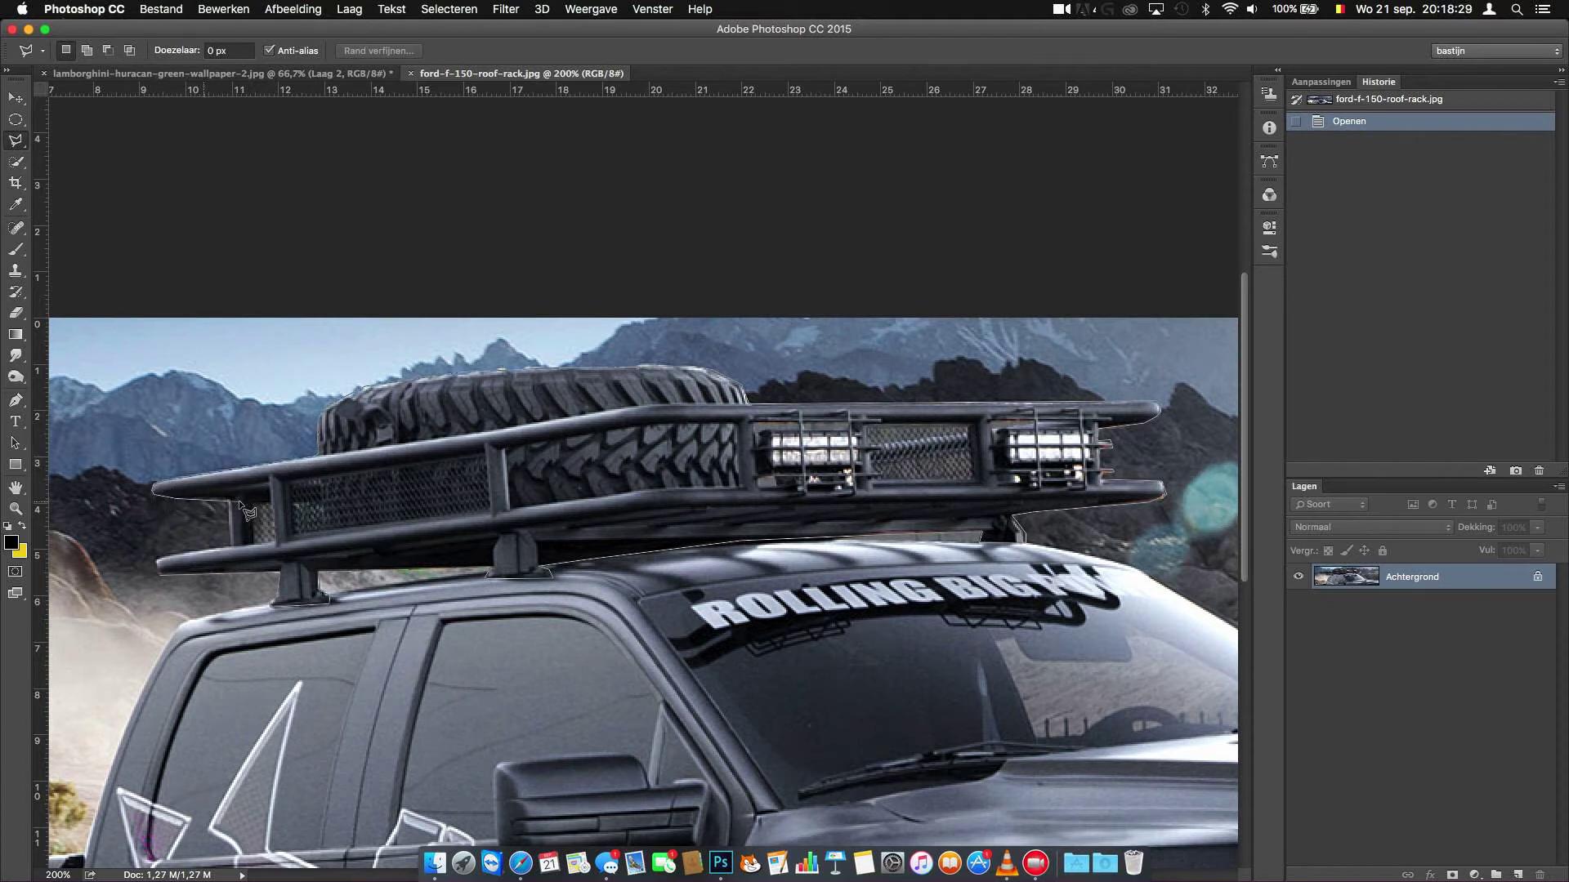
click(230, 546)
click(156, 568)
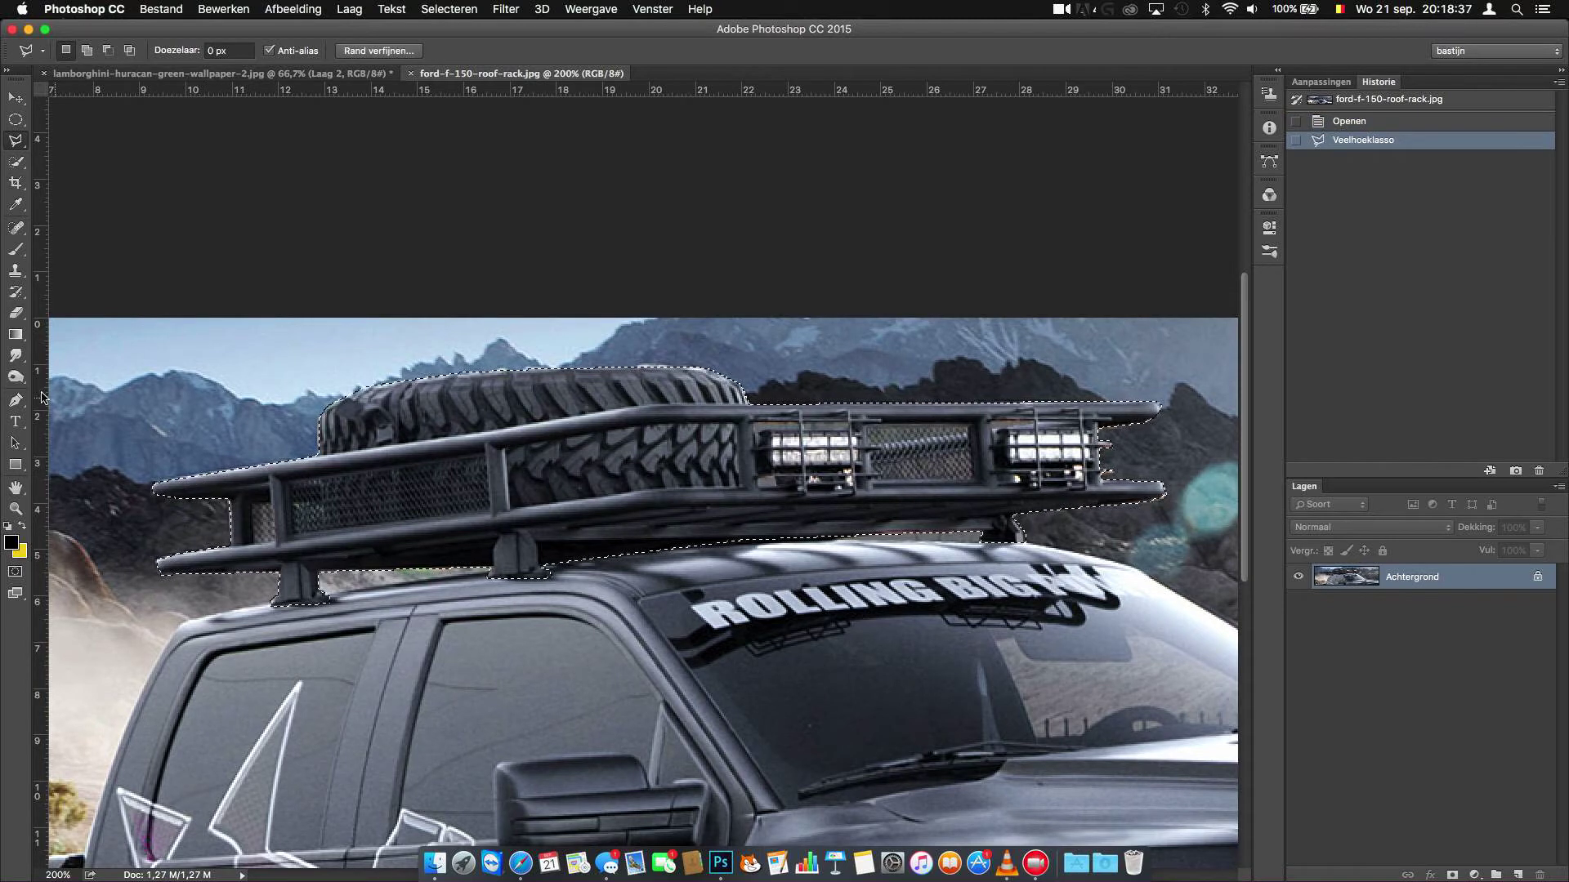
Step: Move the roof rack into the Lamborghini image, flip it horizontally and tilt it onto the roof
key(v)
mouse_move(542, 501)
mouse_down()
mouse_move(248, 84)
mouse_move(791, 429)
mouse_up()
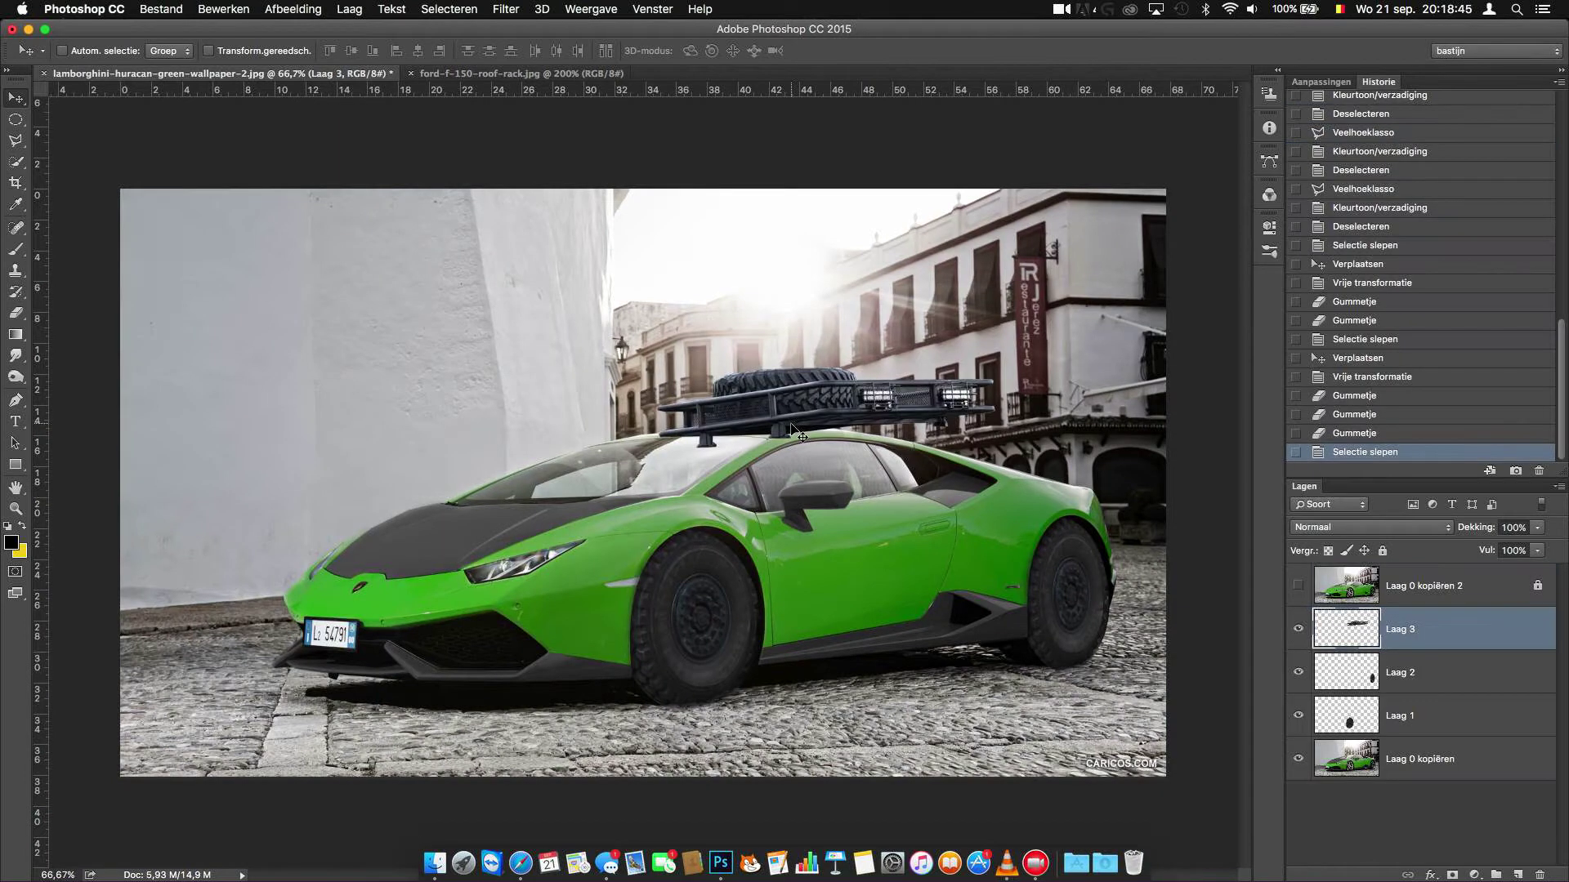
click(223, 9)
click(245, 300)
right_click(894, 413)
click(964, 620)
drag(1021, 391, 1053, 369)
drag(923, 421, 854, 418)
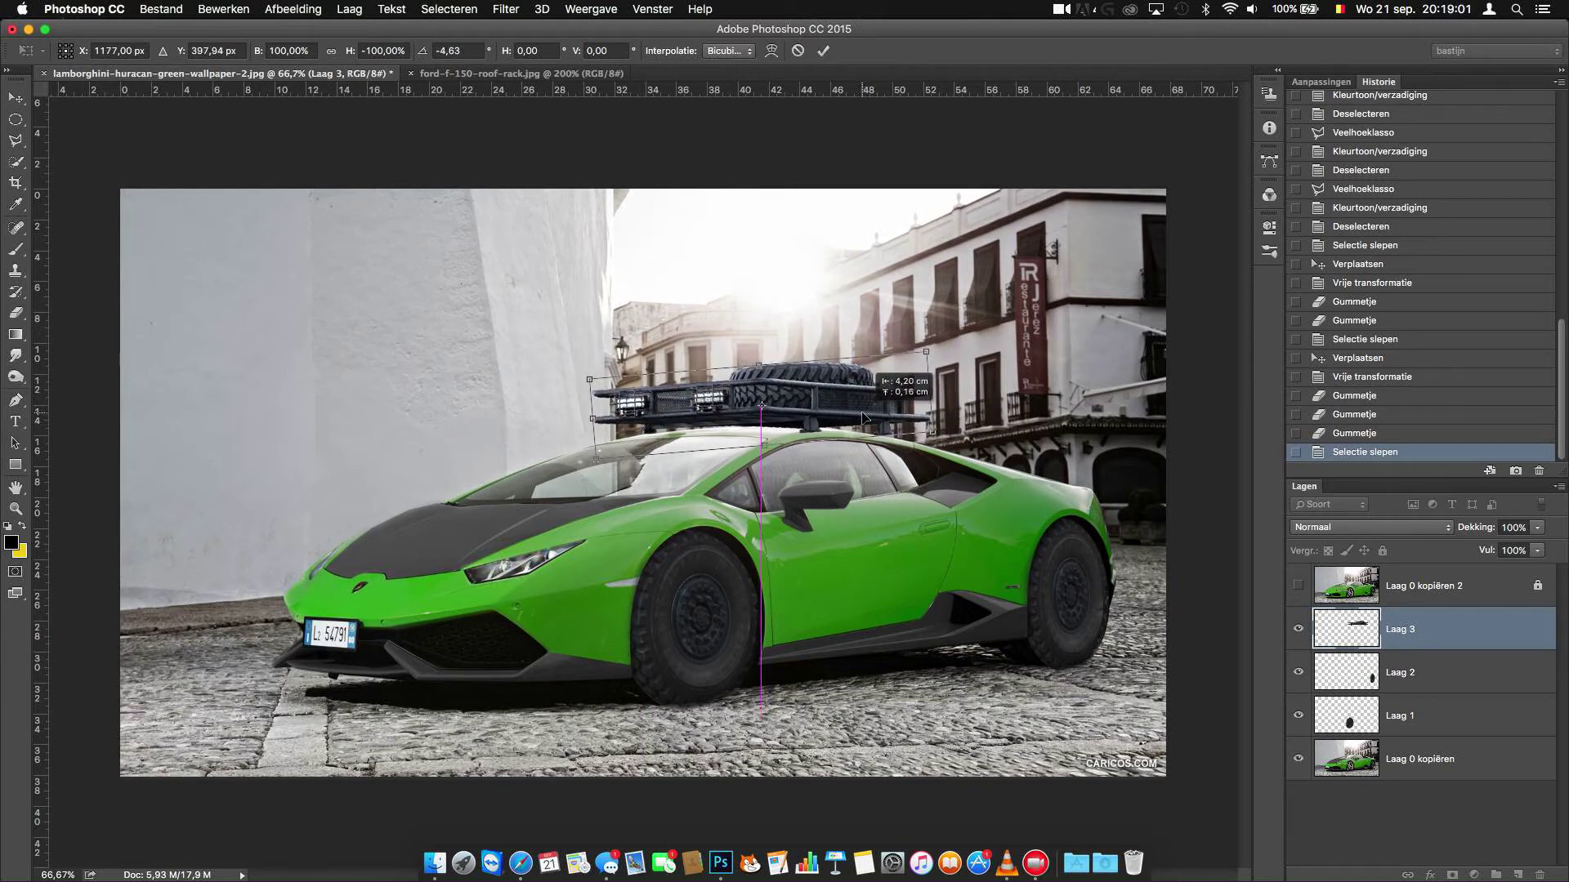
drag(950, 445, 956, 438)
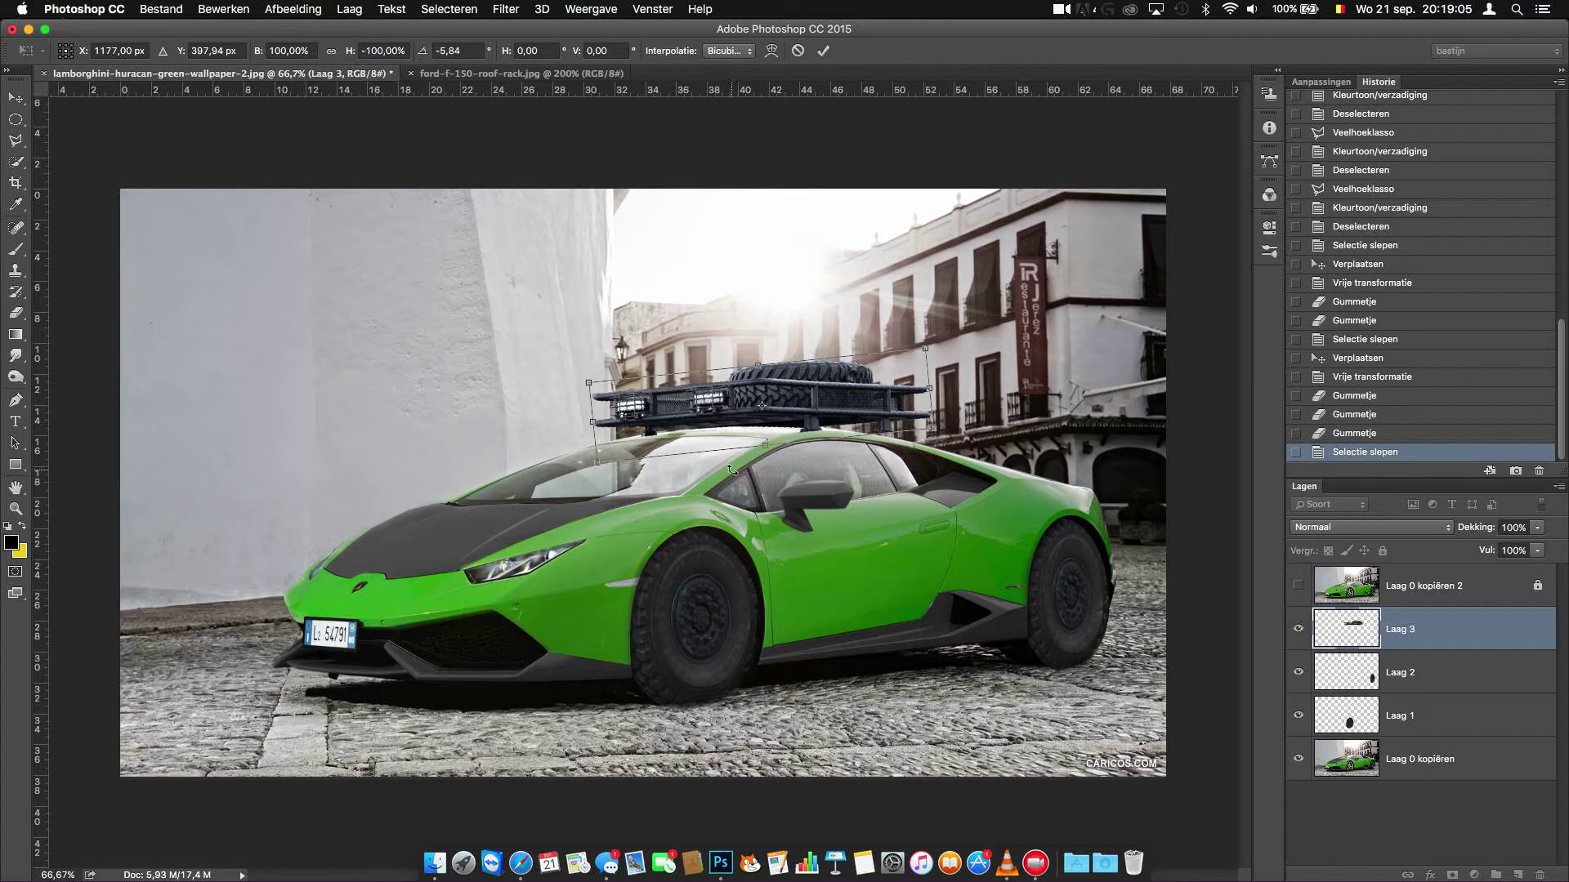
key(Return)
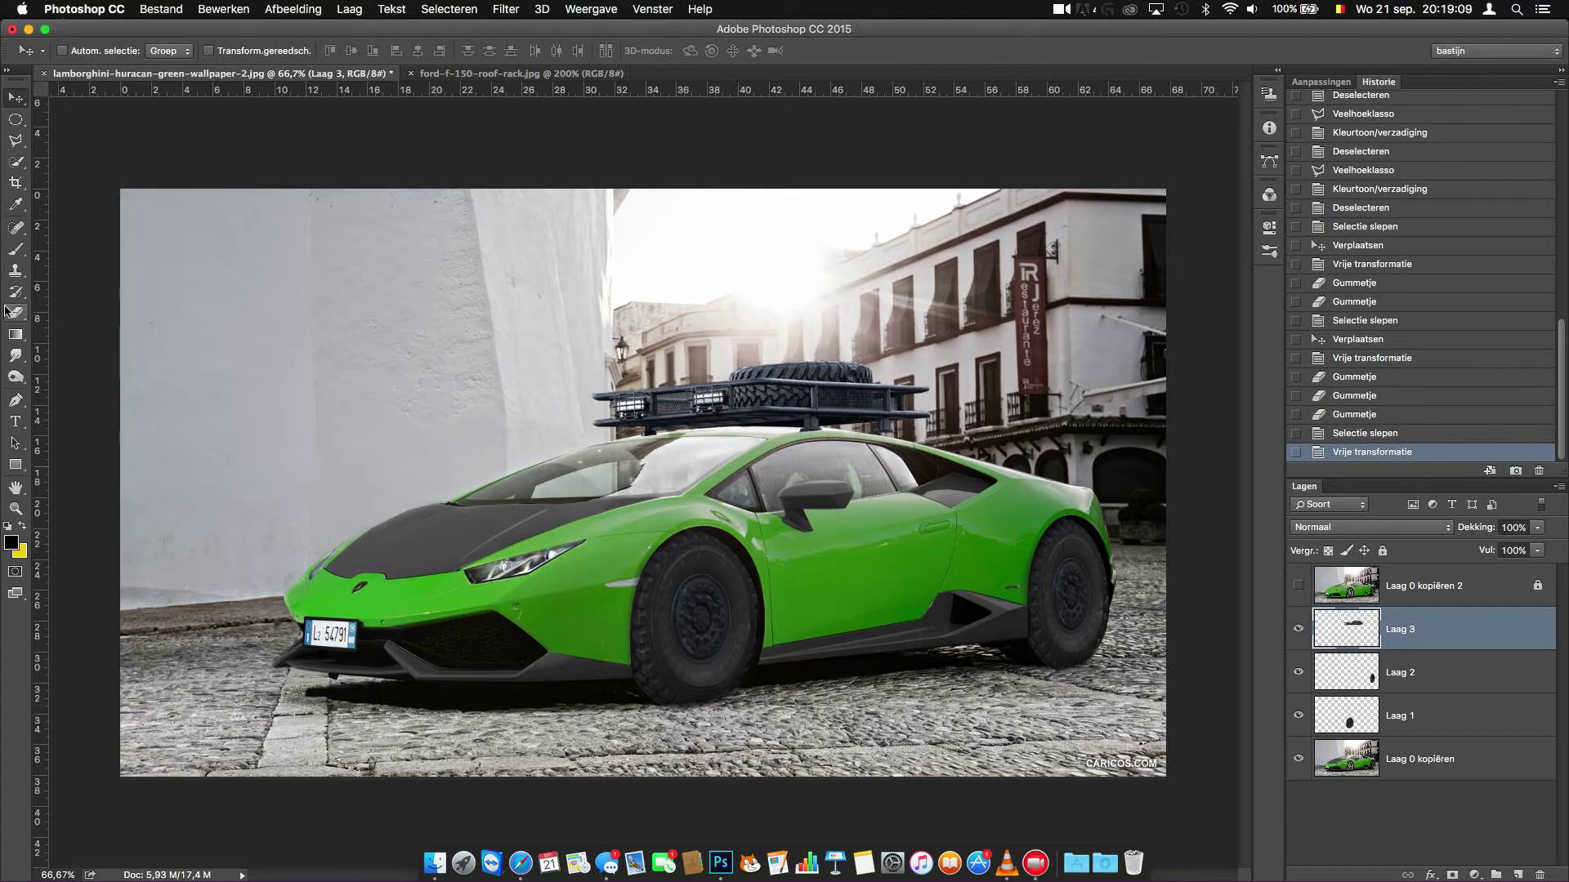
Step: Erase a leftover spot on the roof rack layer
click(15, 313)
click(649, 454)
click(15, 141)
Step: Select the rear rack mount and free-transform it taller so it reaches the roof
scroll(950, 562, up, 3)
click(723, 337)
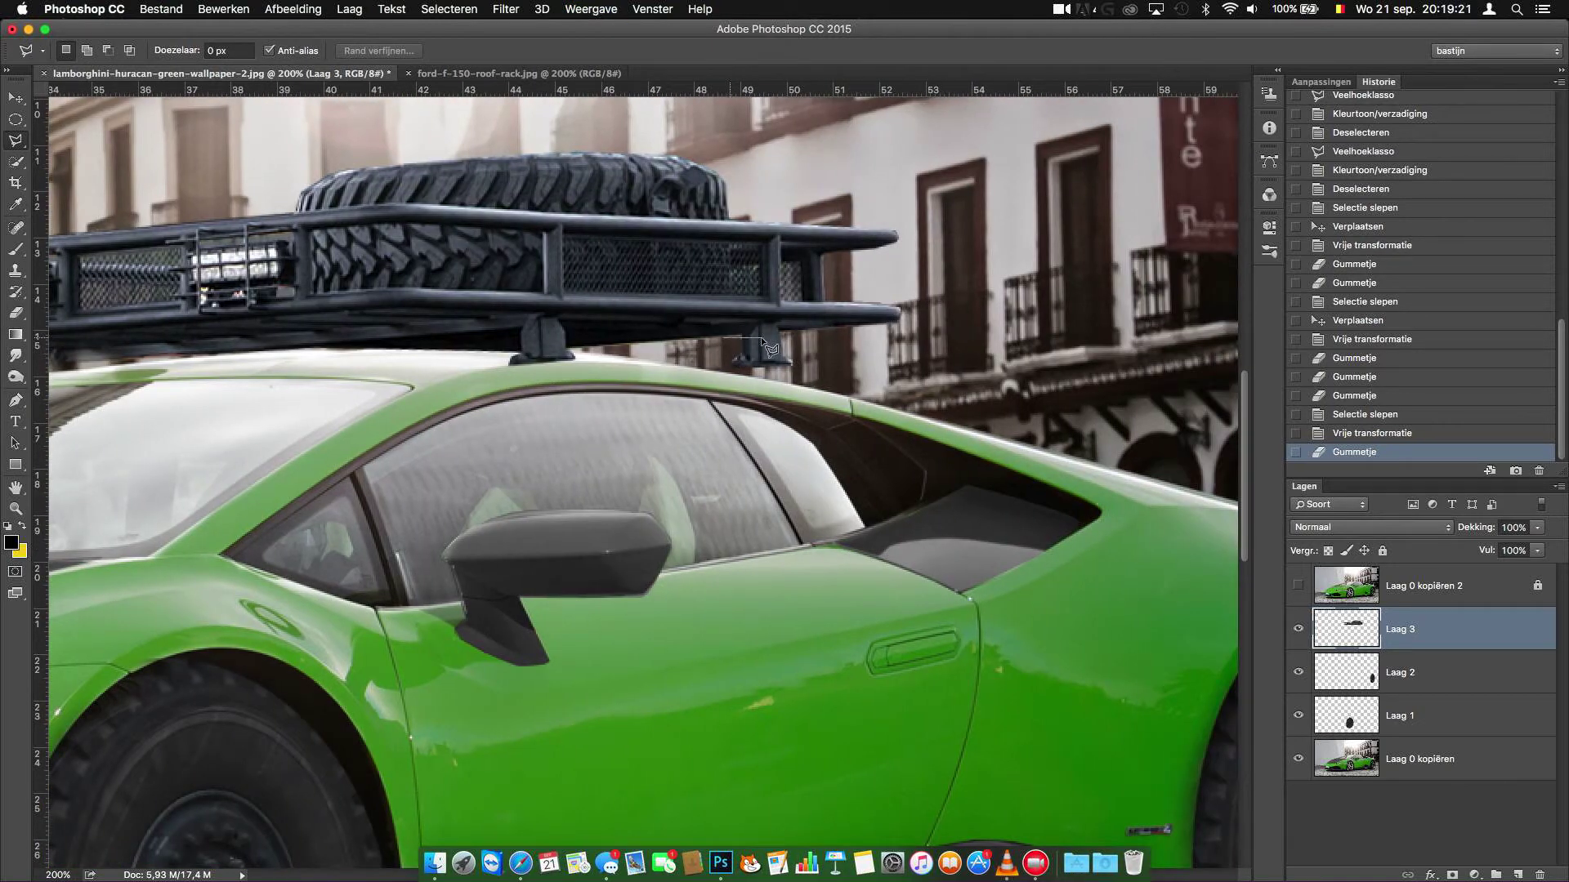
click(756, 323)
click(792, 370)
click(725, 338)
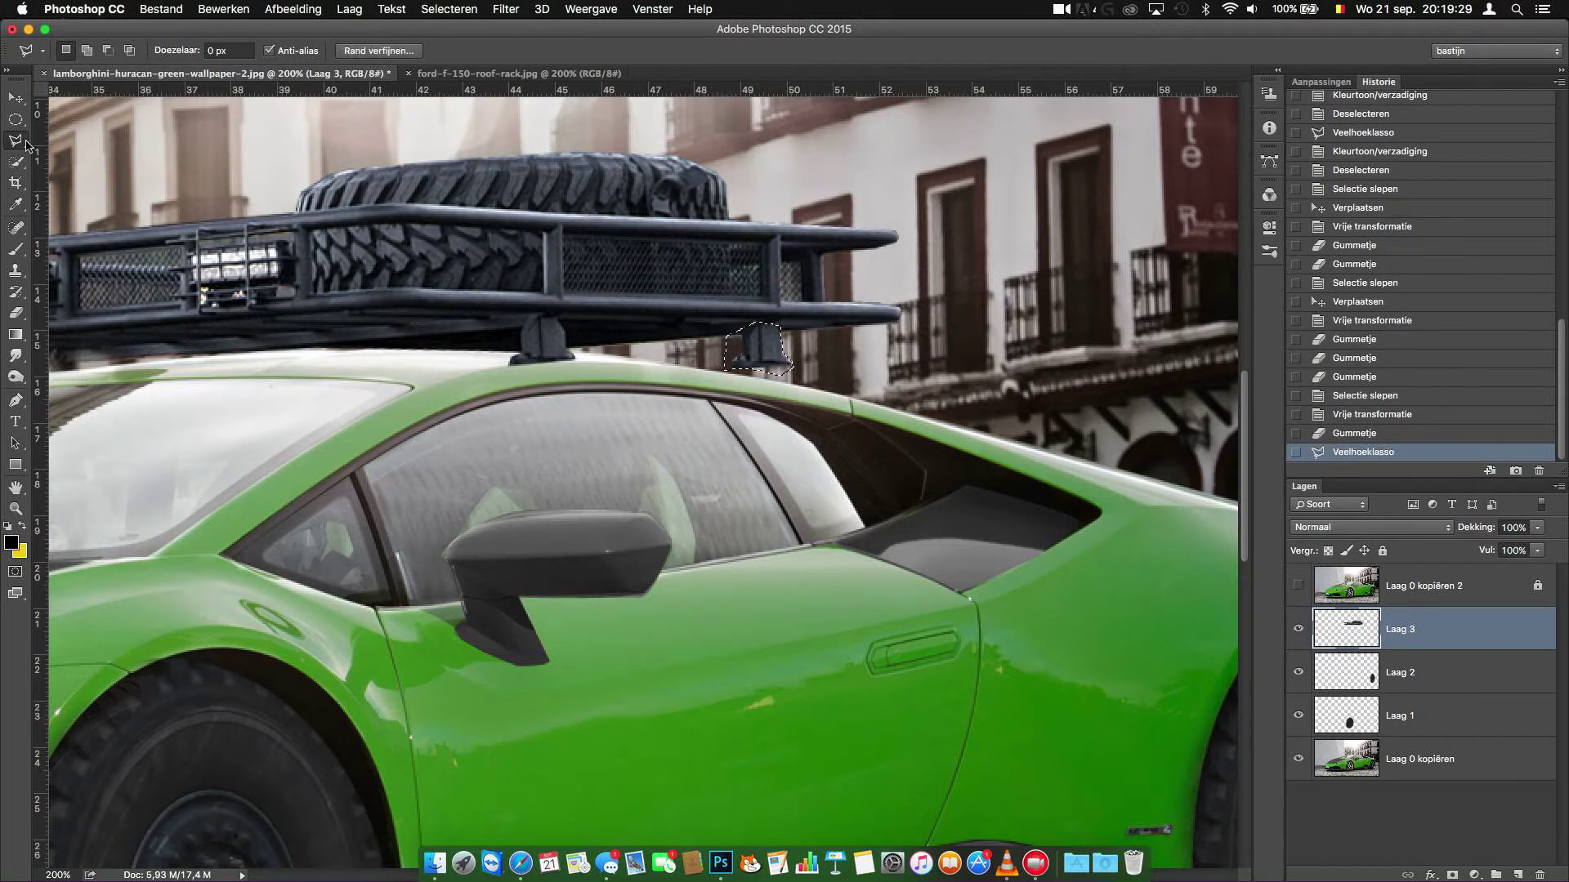
click(223, 9)
click(276, 342)
drag(725, 327, 714, 314)
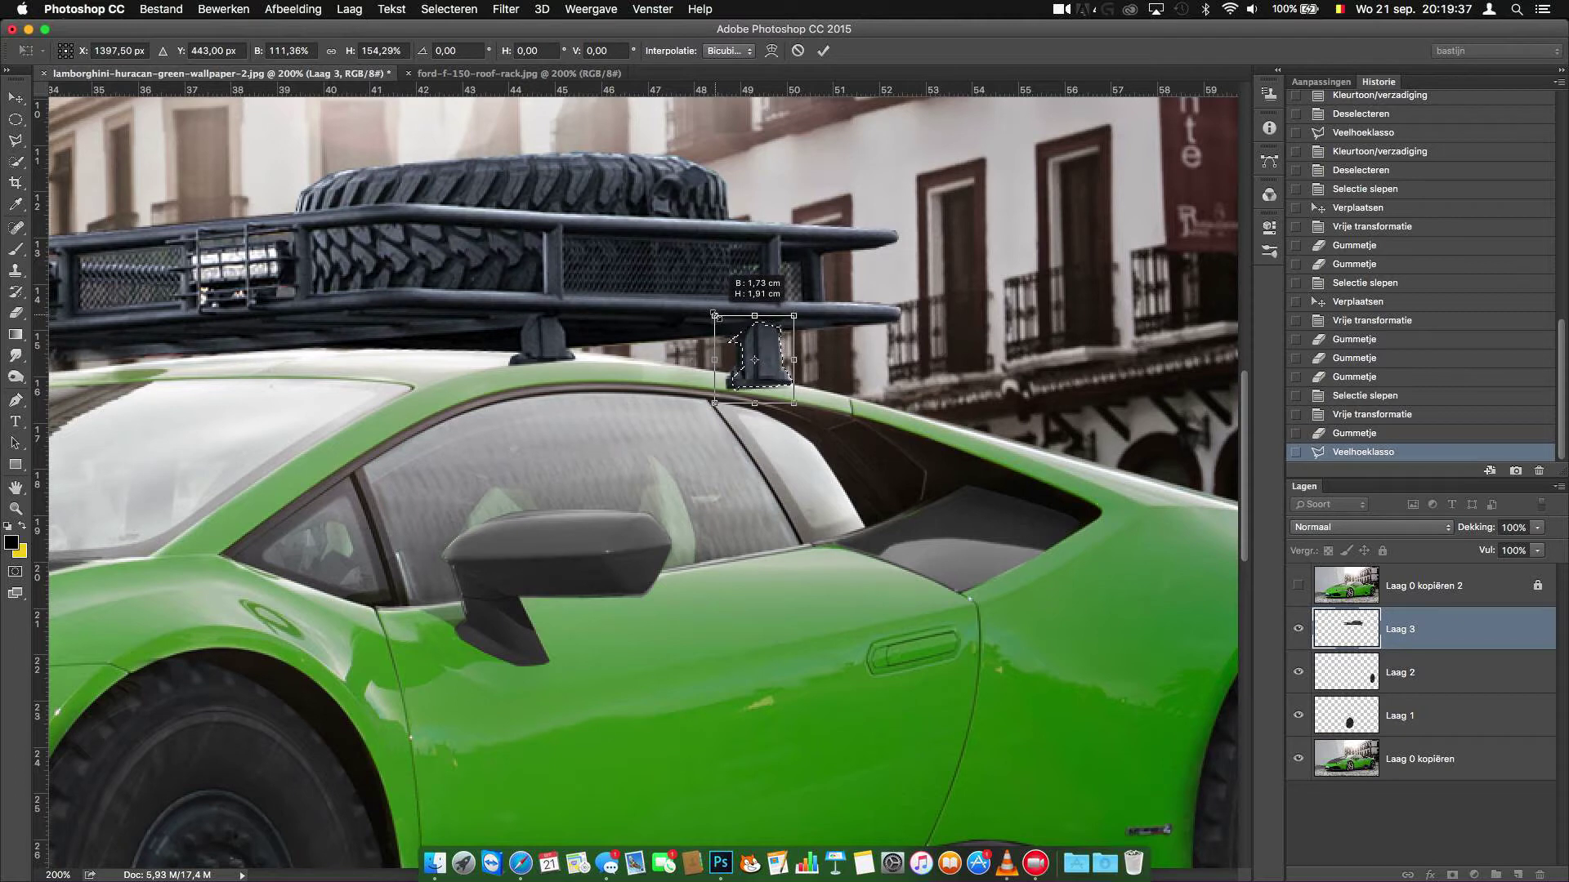
key(Return)
Step: Deselect and erase the rack where it overlaps the window
click(448, 9)
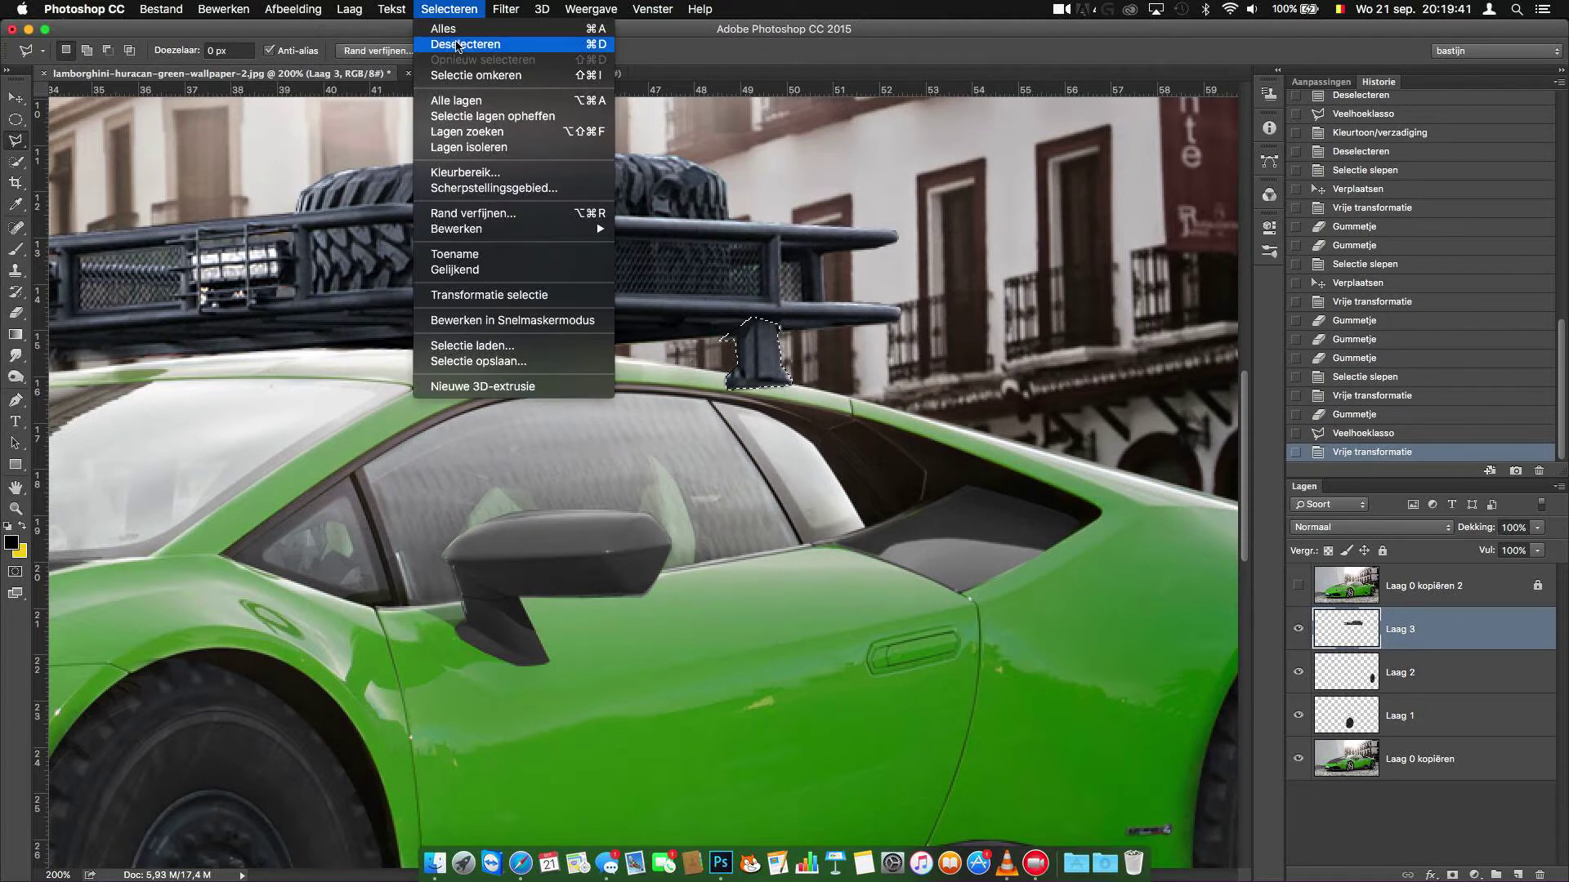
click(458, 47)
key(e)
mouse_move(702, 421)
mouse_down()
mouse_move(776, 425)
mouse_move(701, 413)
mouse_up()
key(super+minus)
key(super+minus)
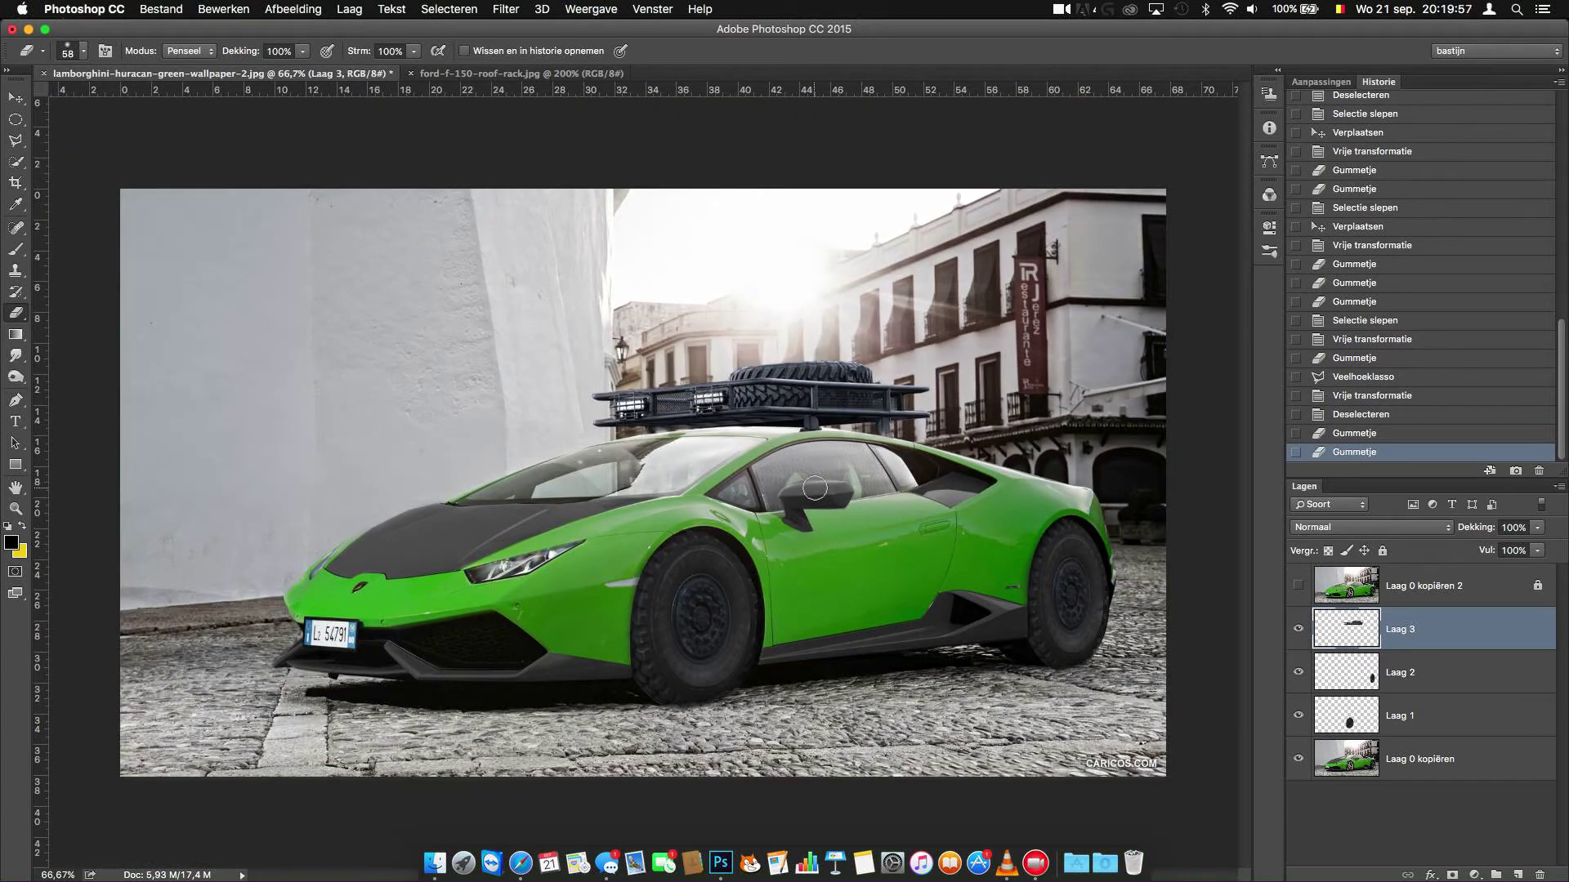
Step: Zoom in and draw a polygonal selection around the front headlight
key(super+equal)
key(super+equal)
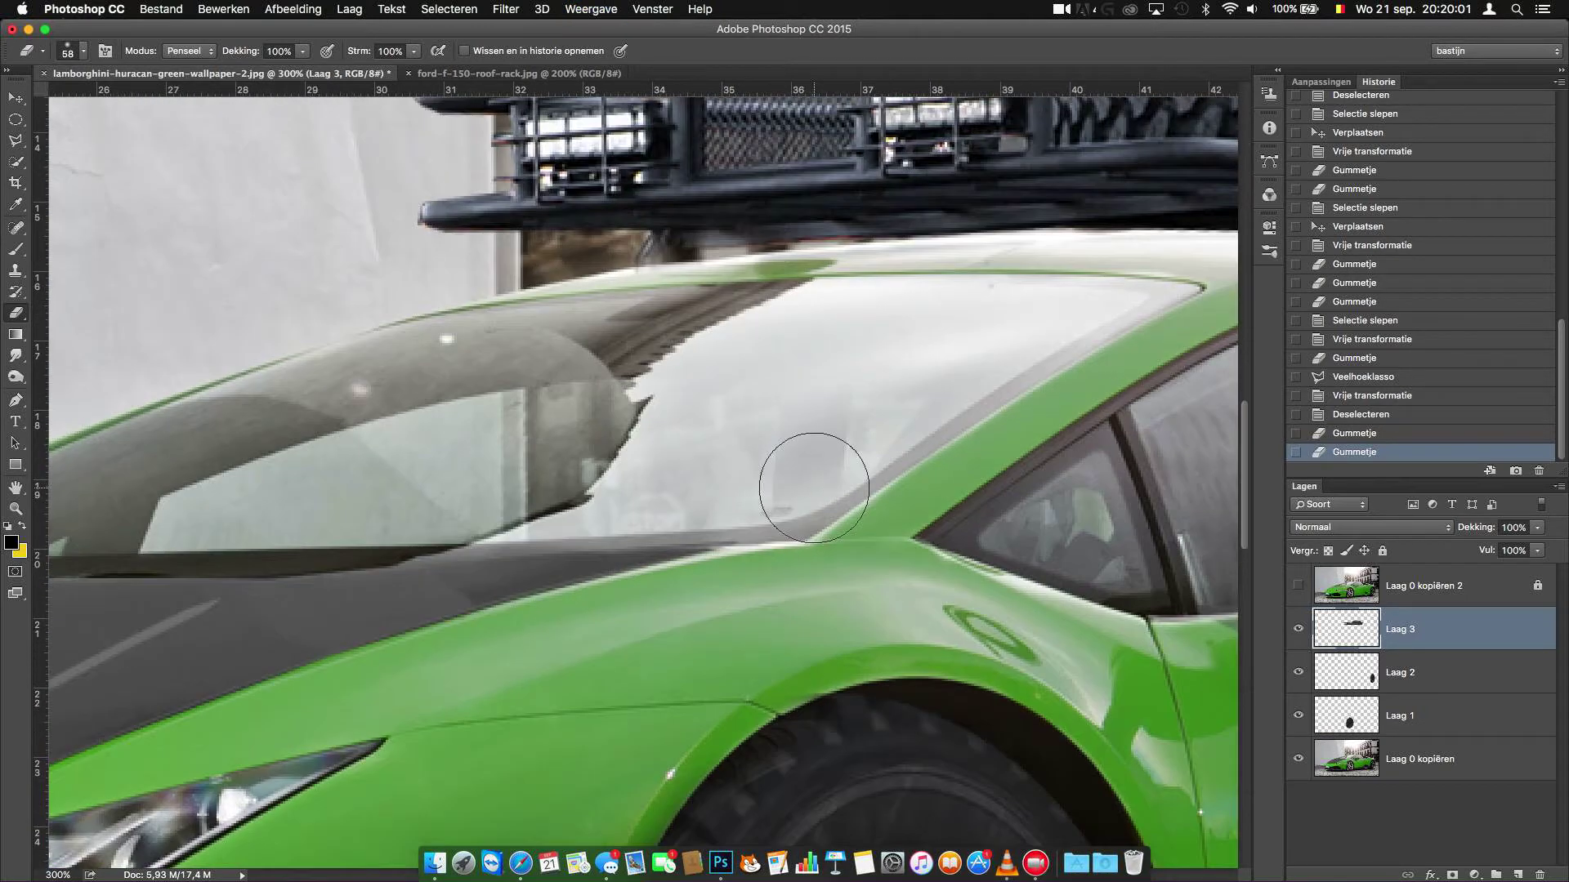
scroll(815, 488, down, 5)
scroll(814, 488, left, 5)
key(super+equal)
scroll(815, 488, left, 2)
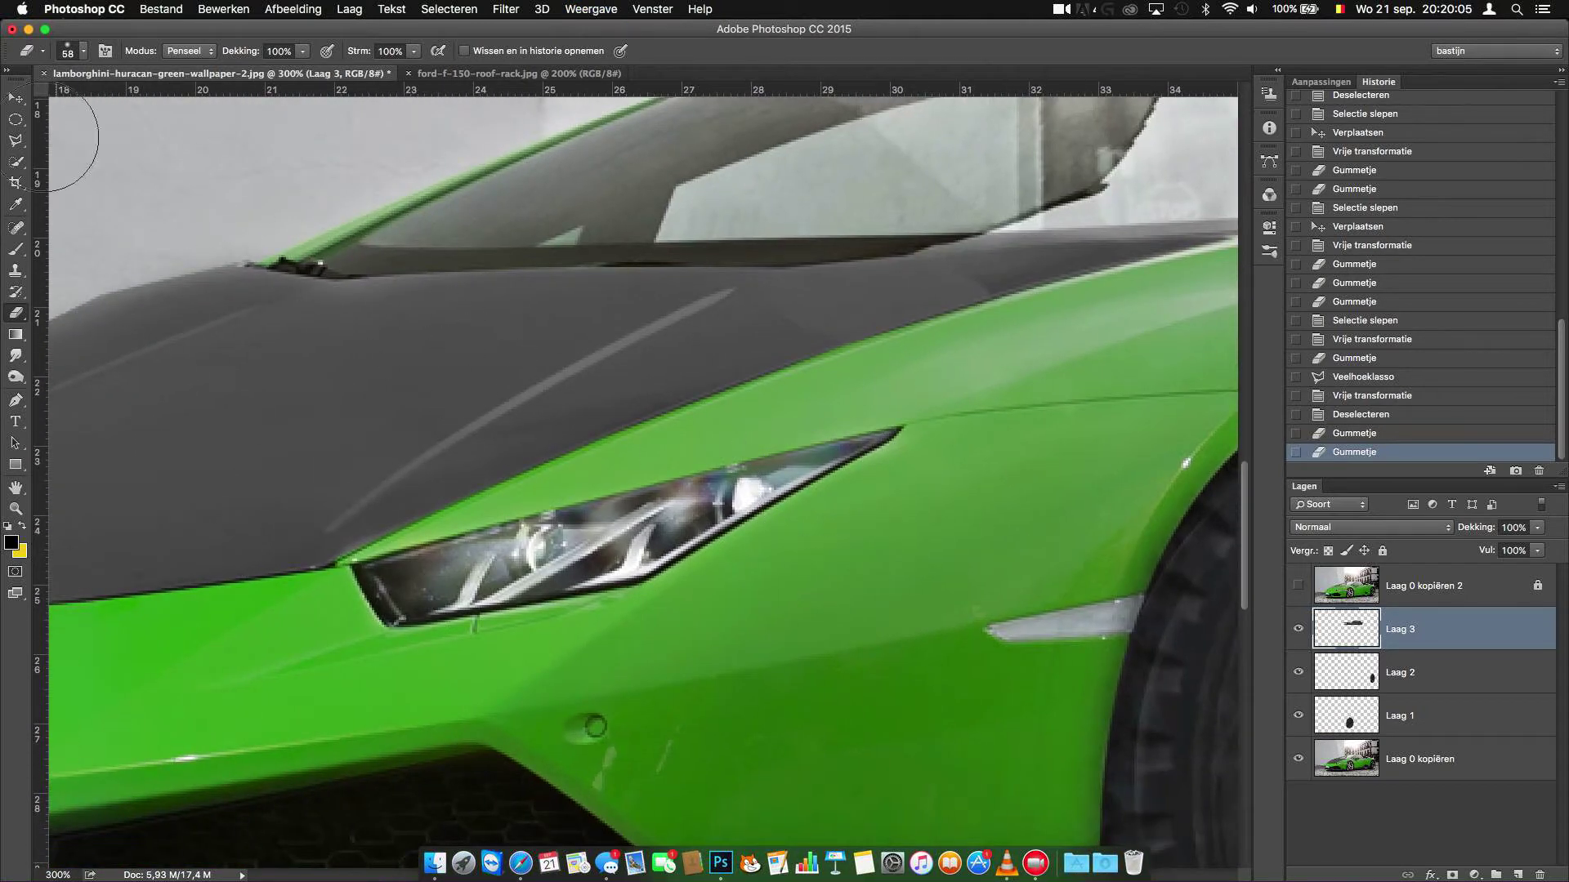
click(16, 140)
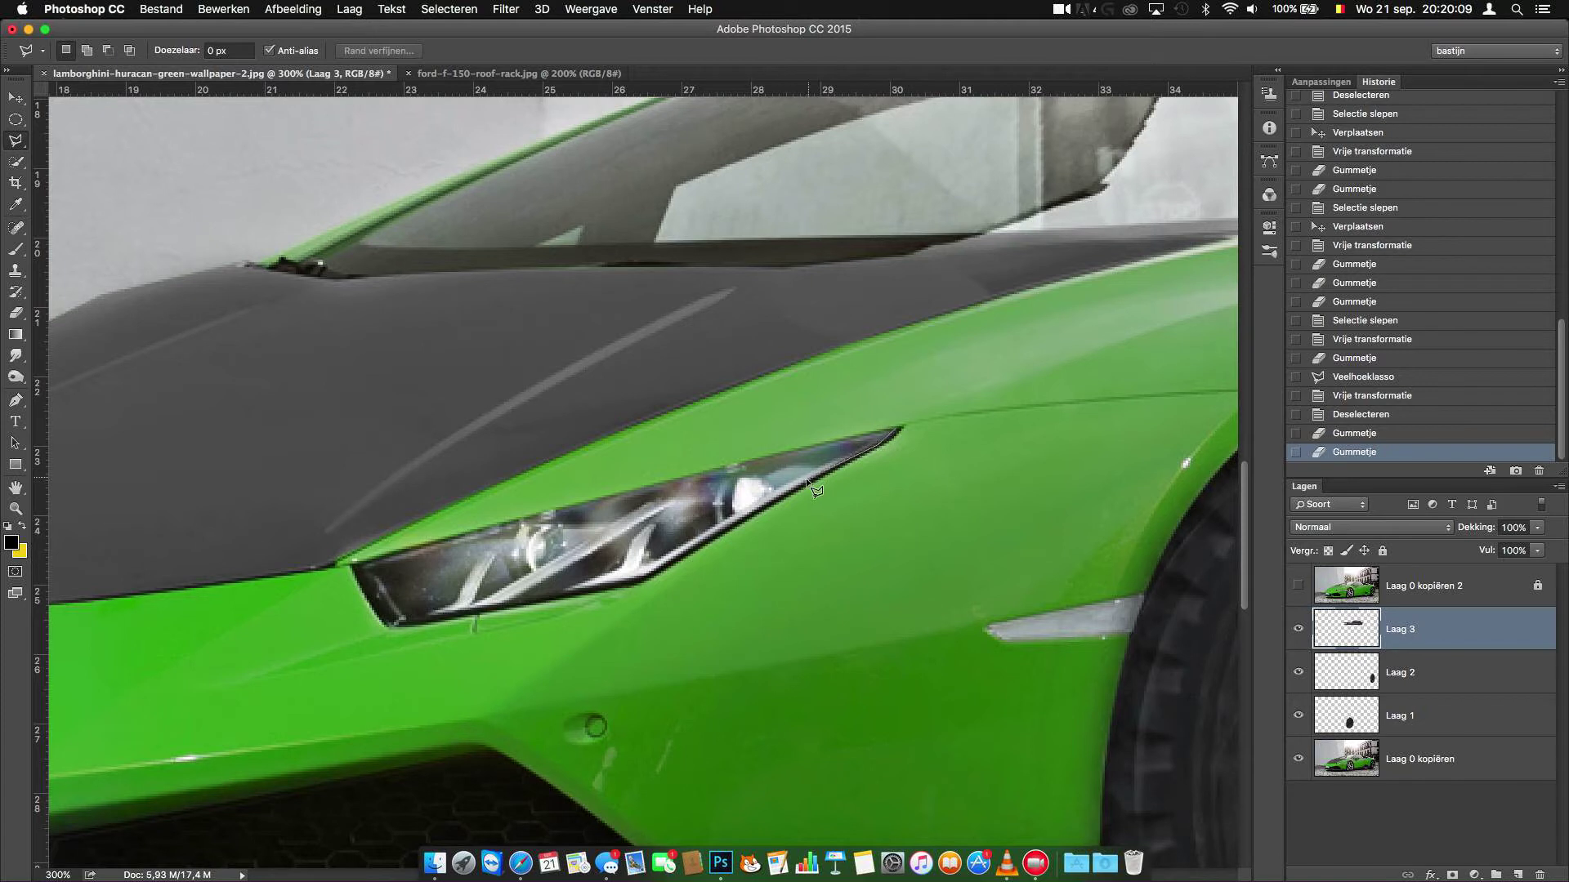
click(541, 593)
click(395, 623)
click(899, 435)
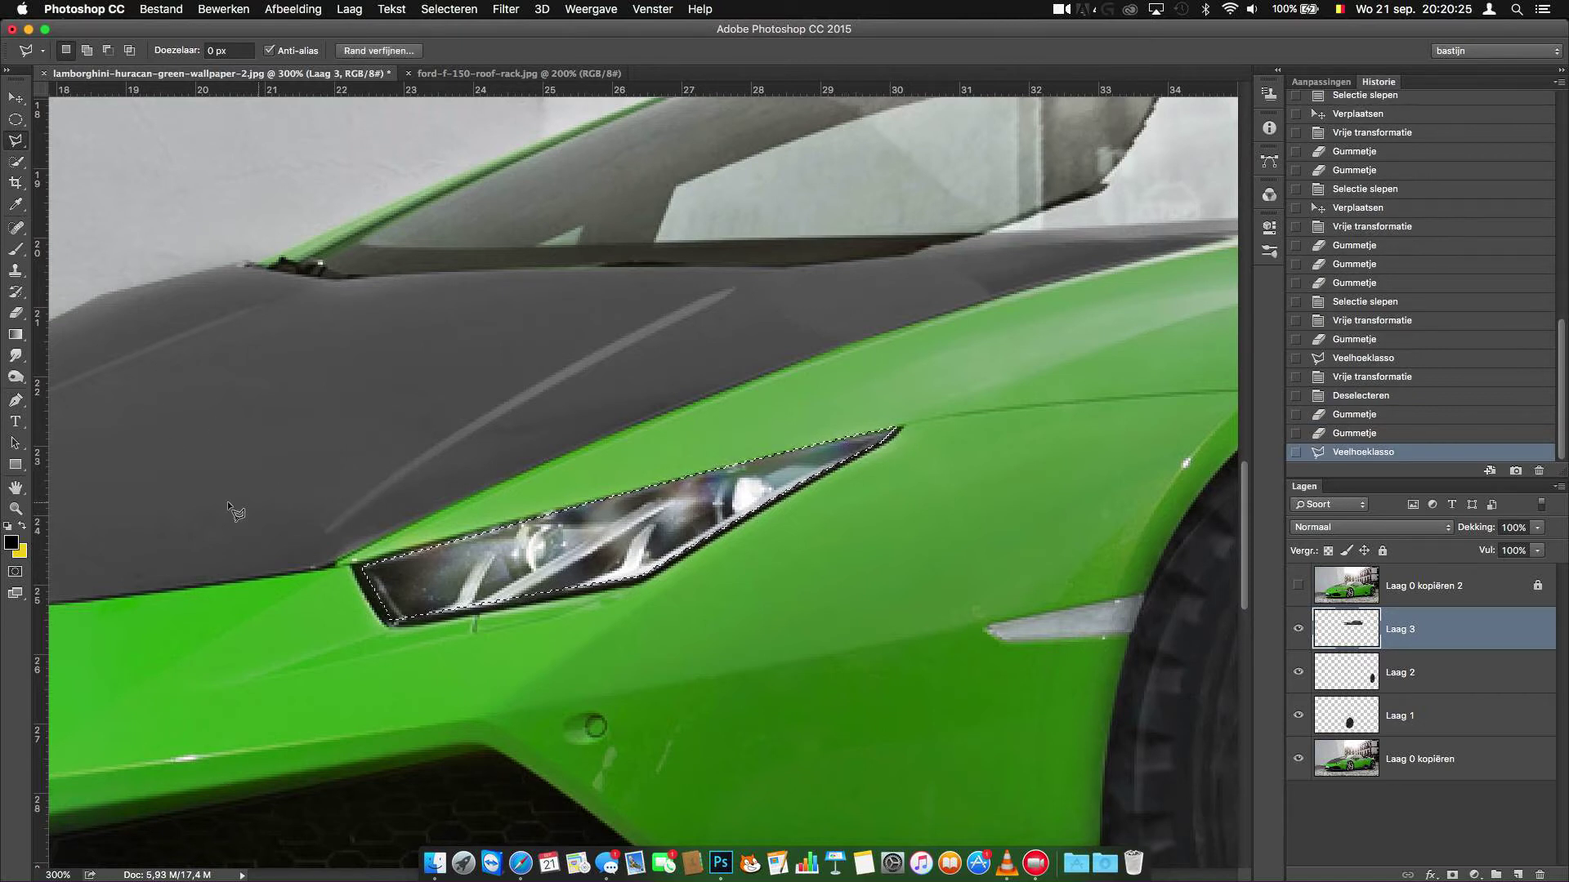
Step: Add a new layer and brush the car's green into the headlight selection
key(super+shift+alt+n)
key(b)
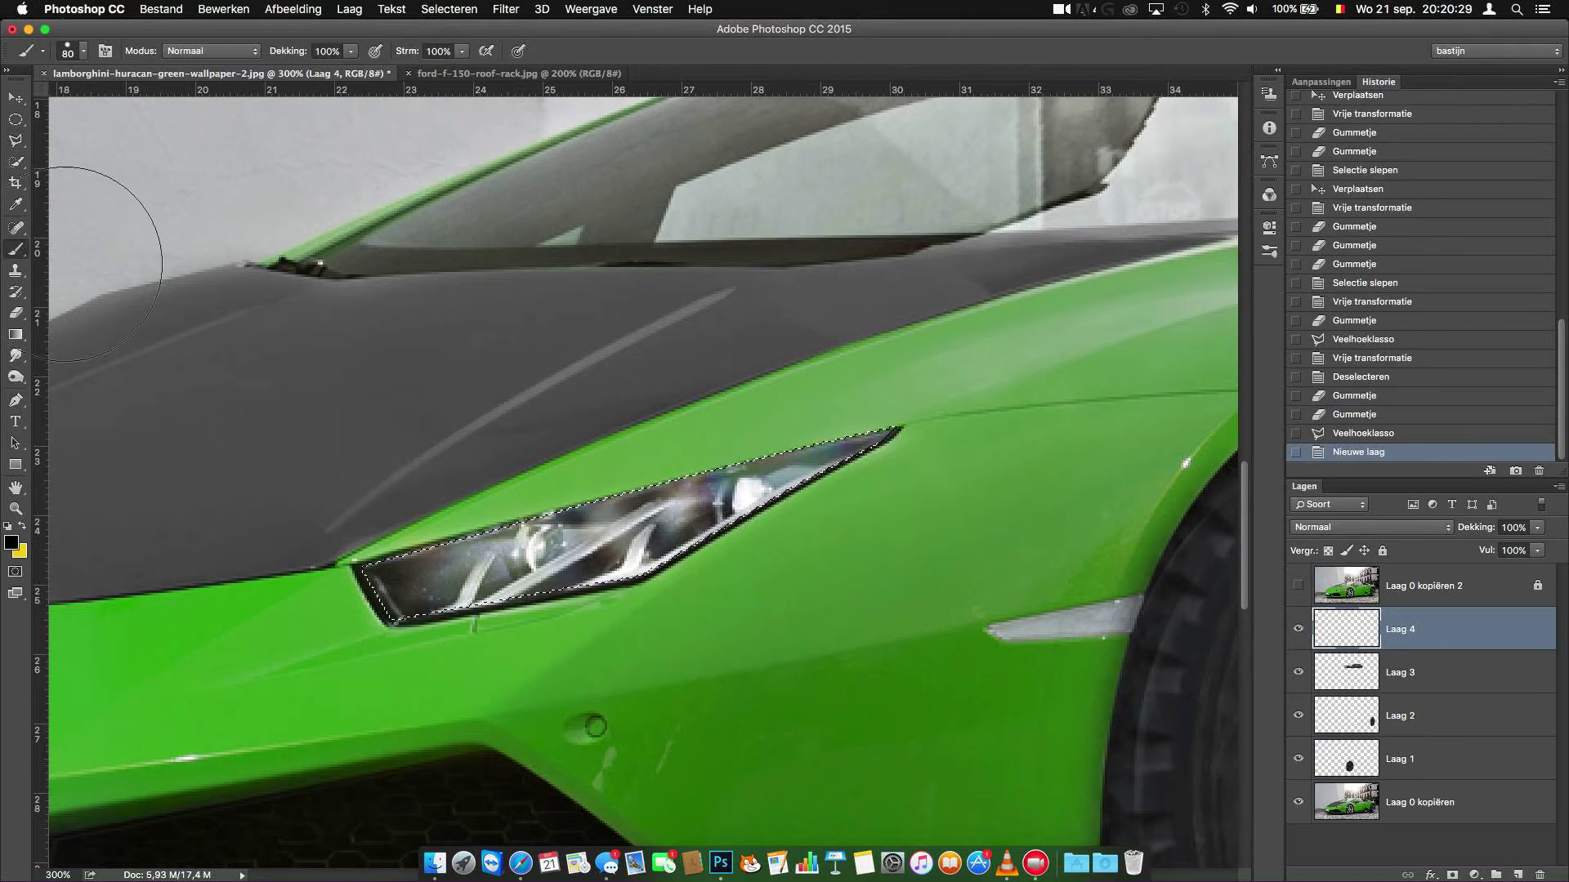
alt+click(684, 718)
click(435, 574)
drag(436, 574, 817, 482)
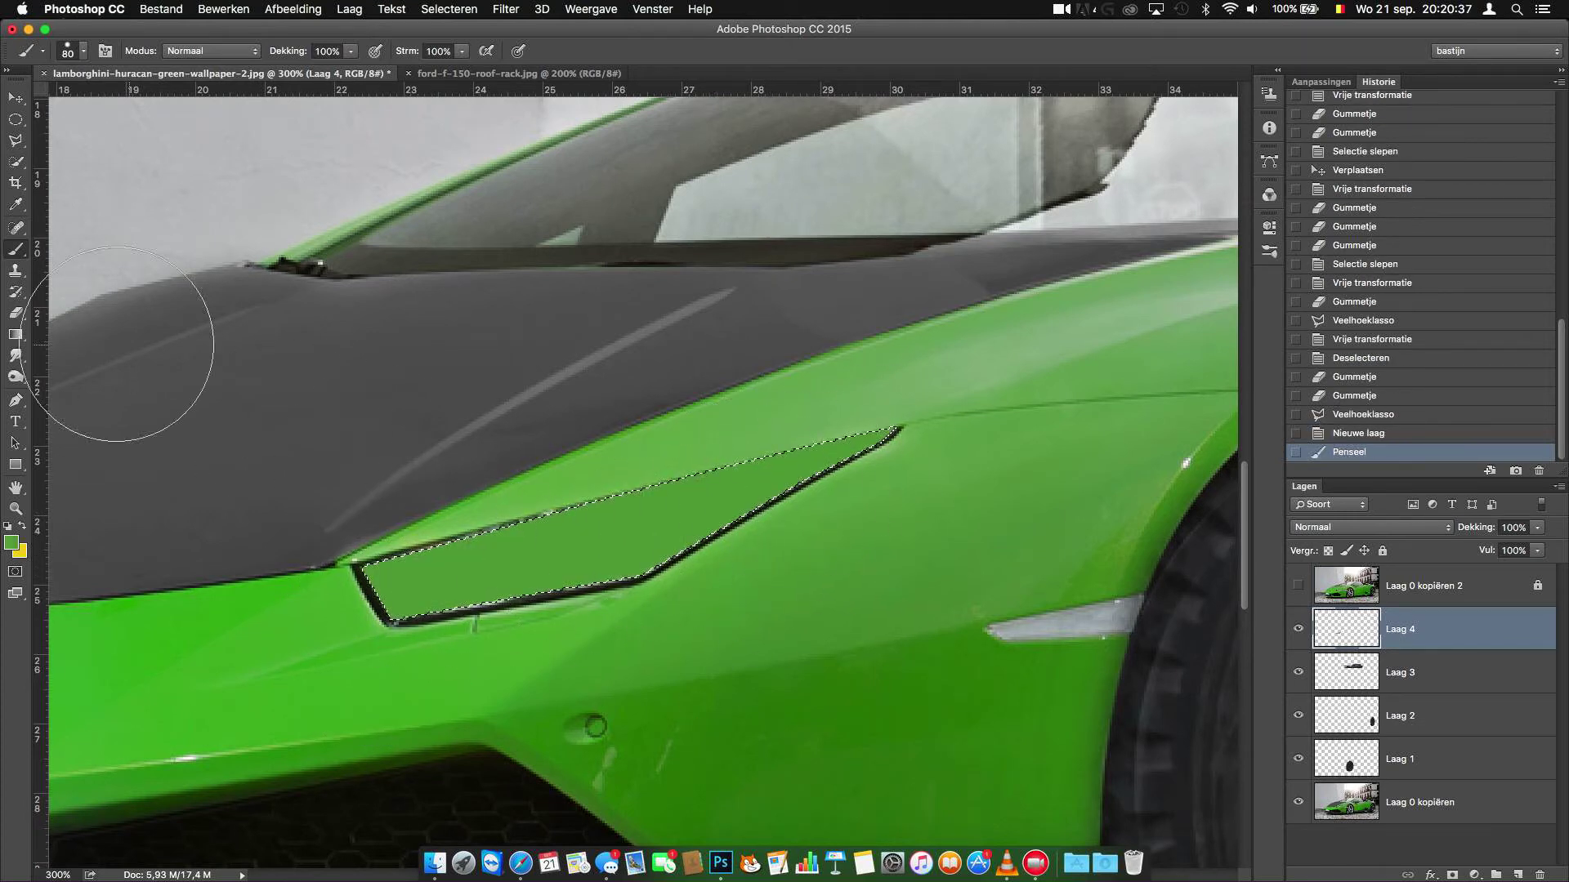
Step: Lay a pale green gradient across the headlight, then deselect
click(16, 334)
click(12, 540)
click(721, 257)
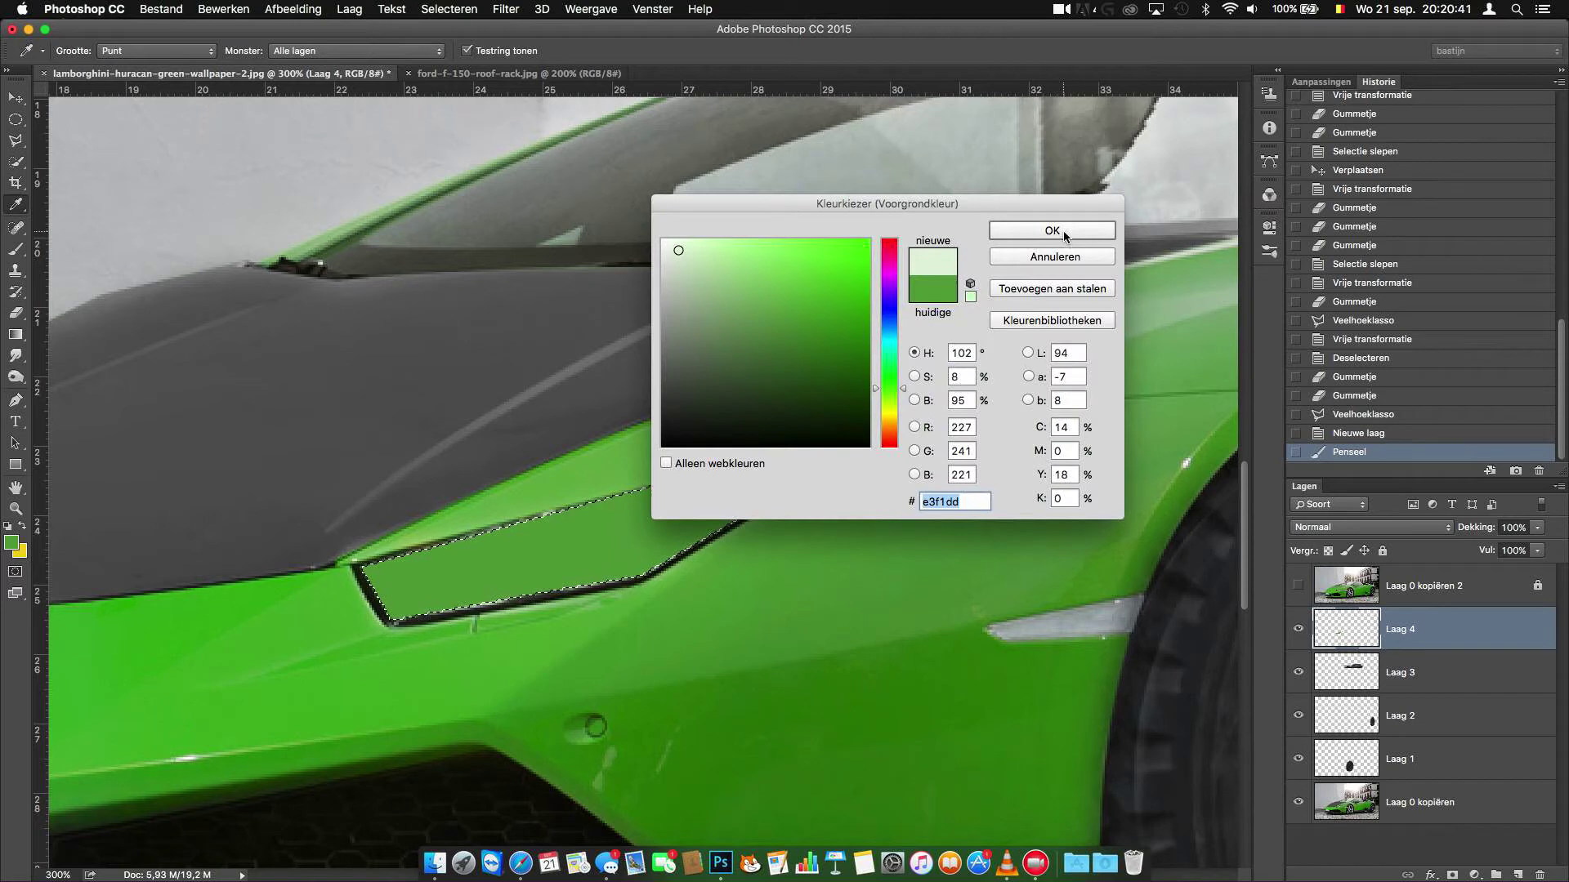
click(1097, 131)
drag(881, 439, 473, 655)
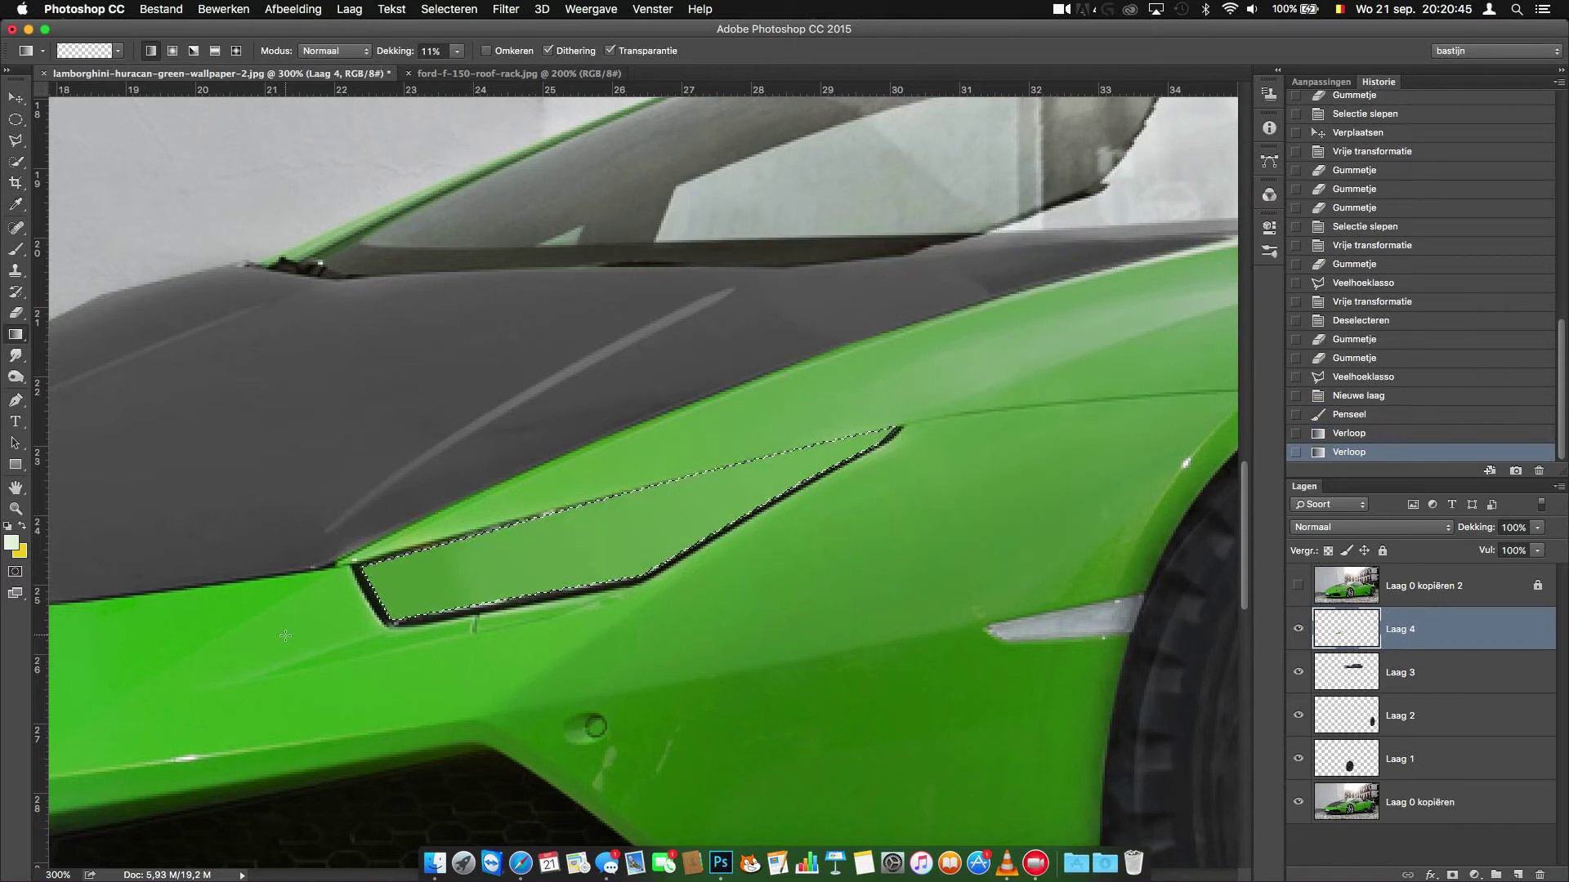
click(448, 9)
click(459, 44)
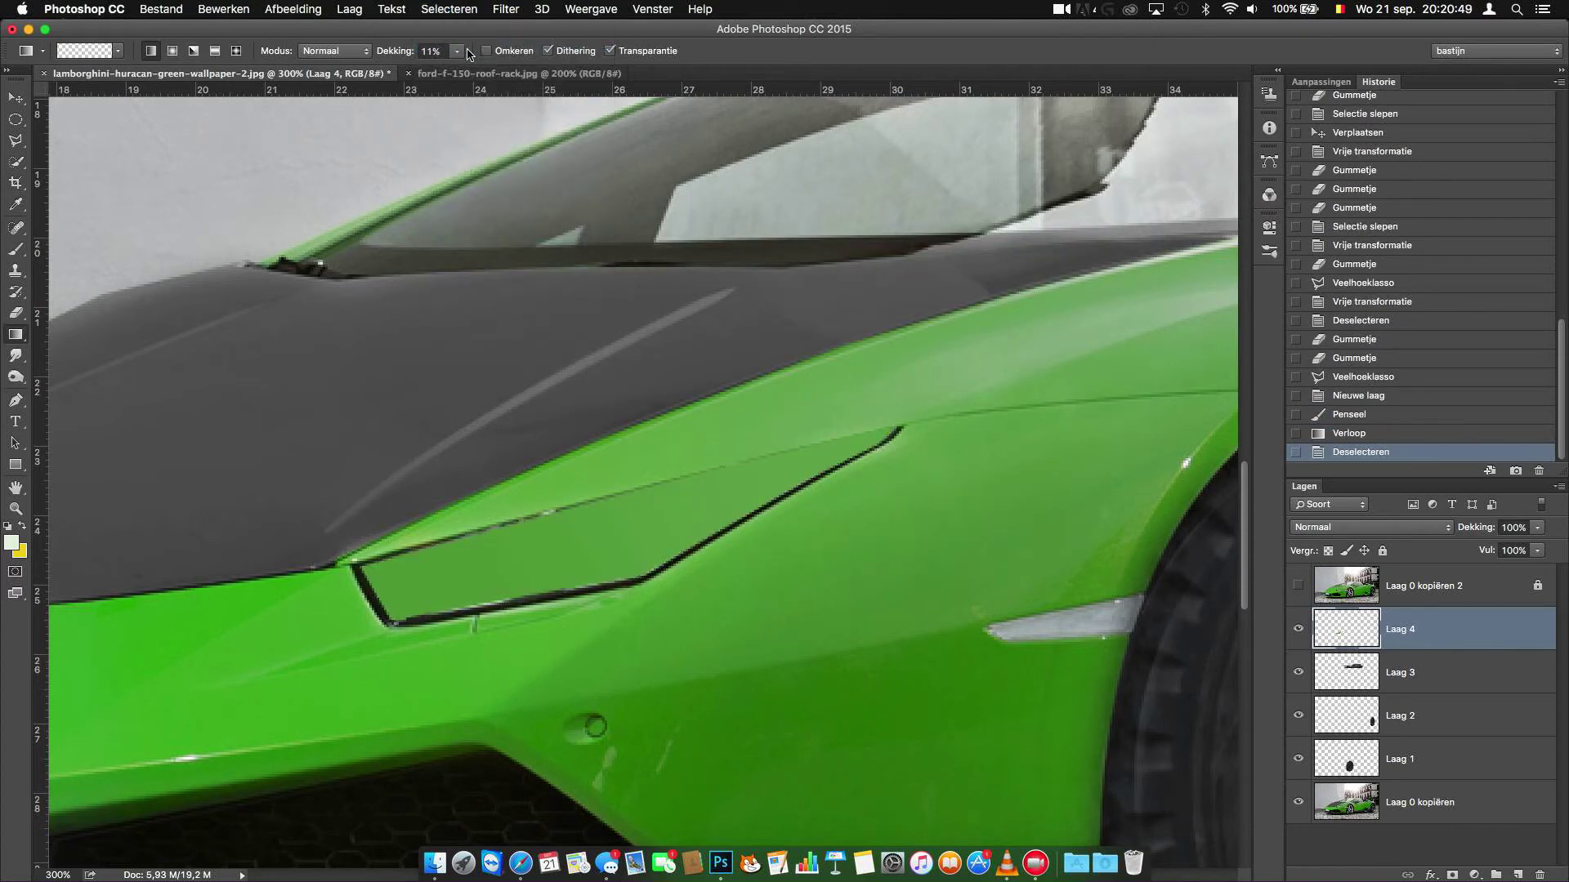
key(super+minus)
key(super+minus)
key(super+minus)
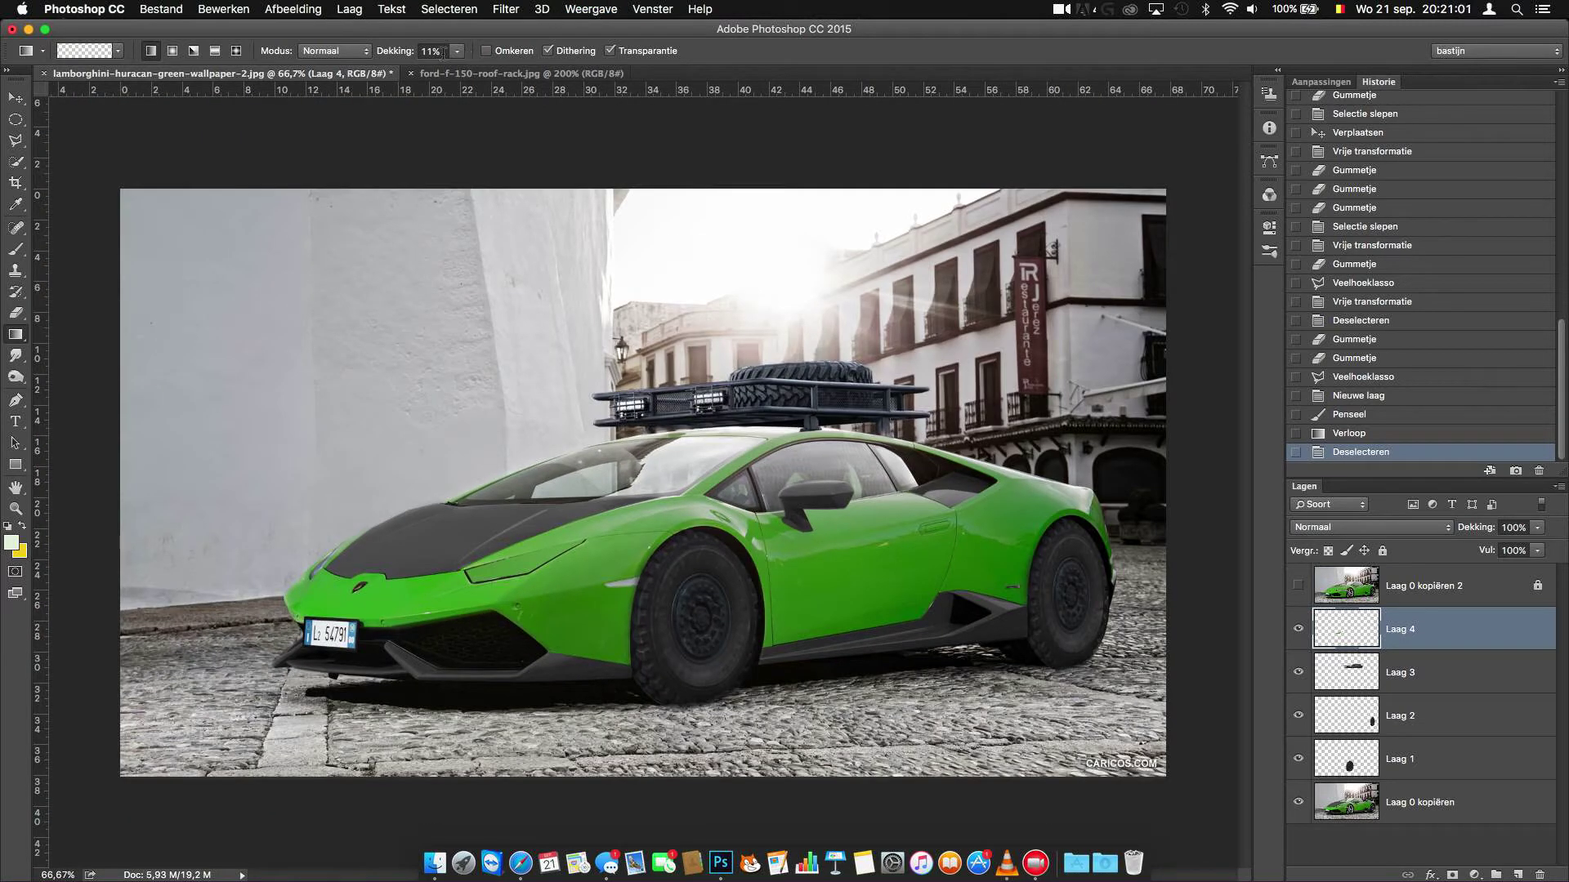
Step: Clone green bodywork over the white side marker and wheel-arch edge on Laag 0 kopiëren
key(super+plus)
key(super+plus)
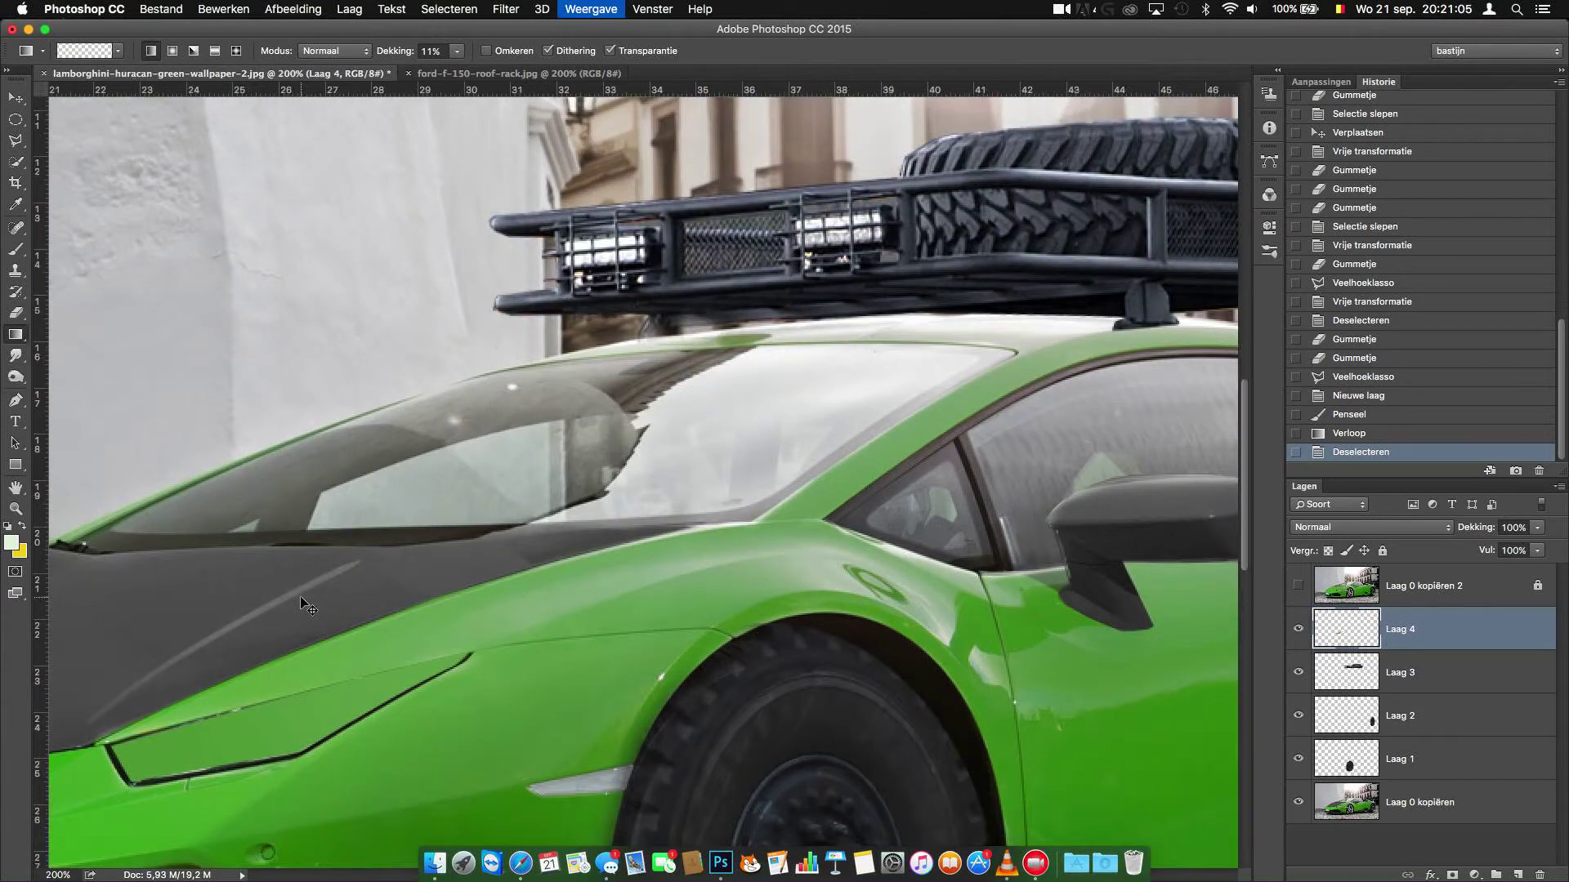
key(super+plus)
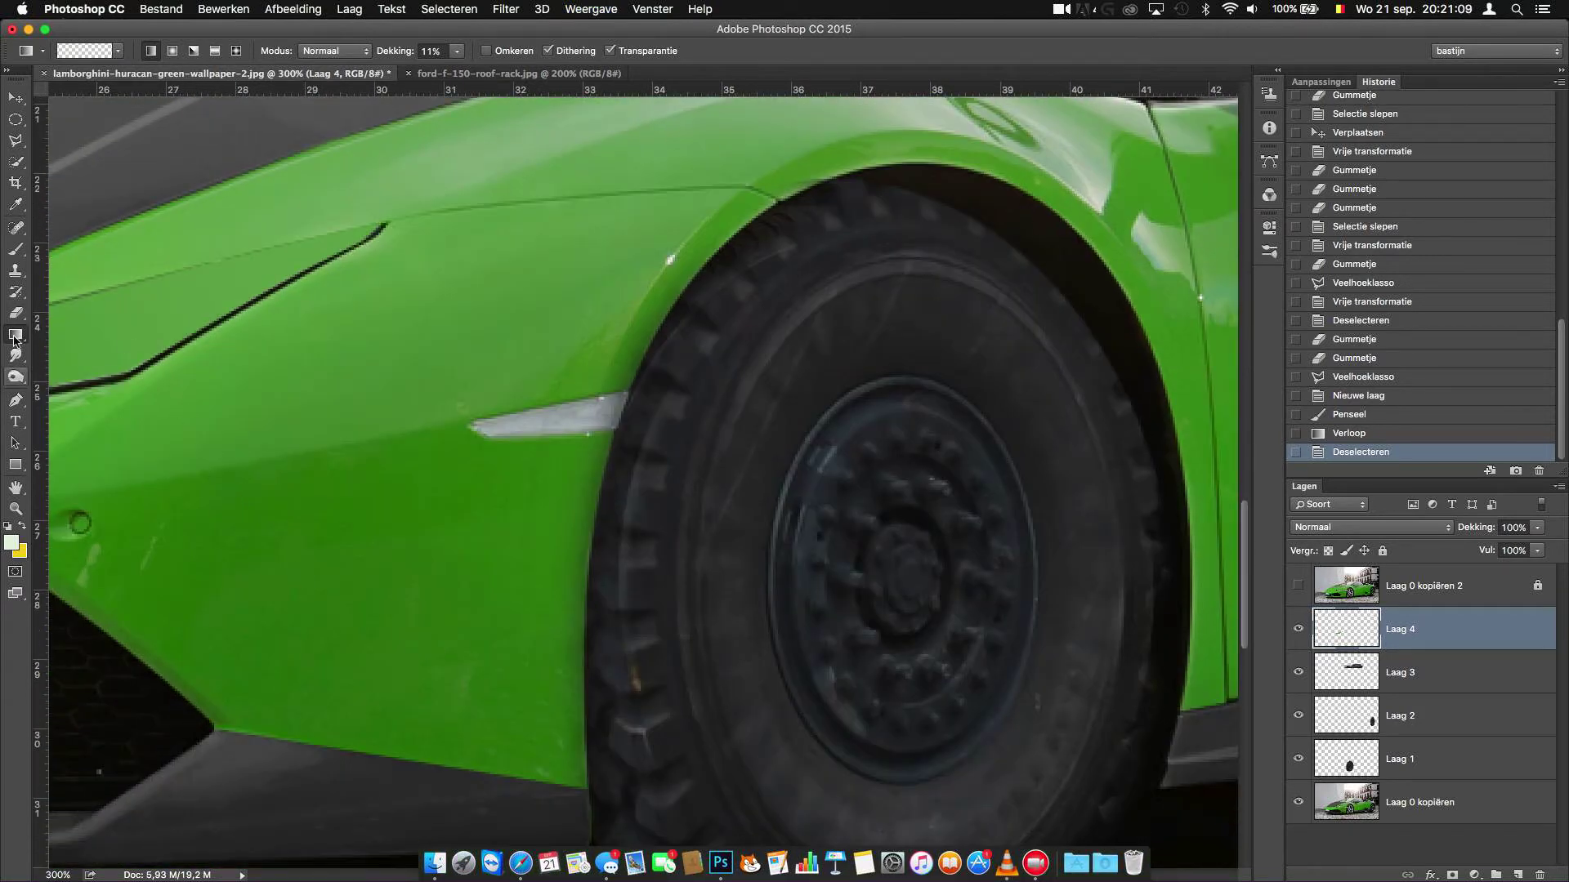
click(16, 272)
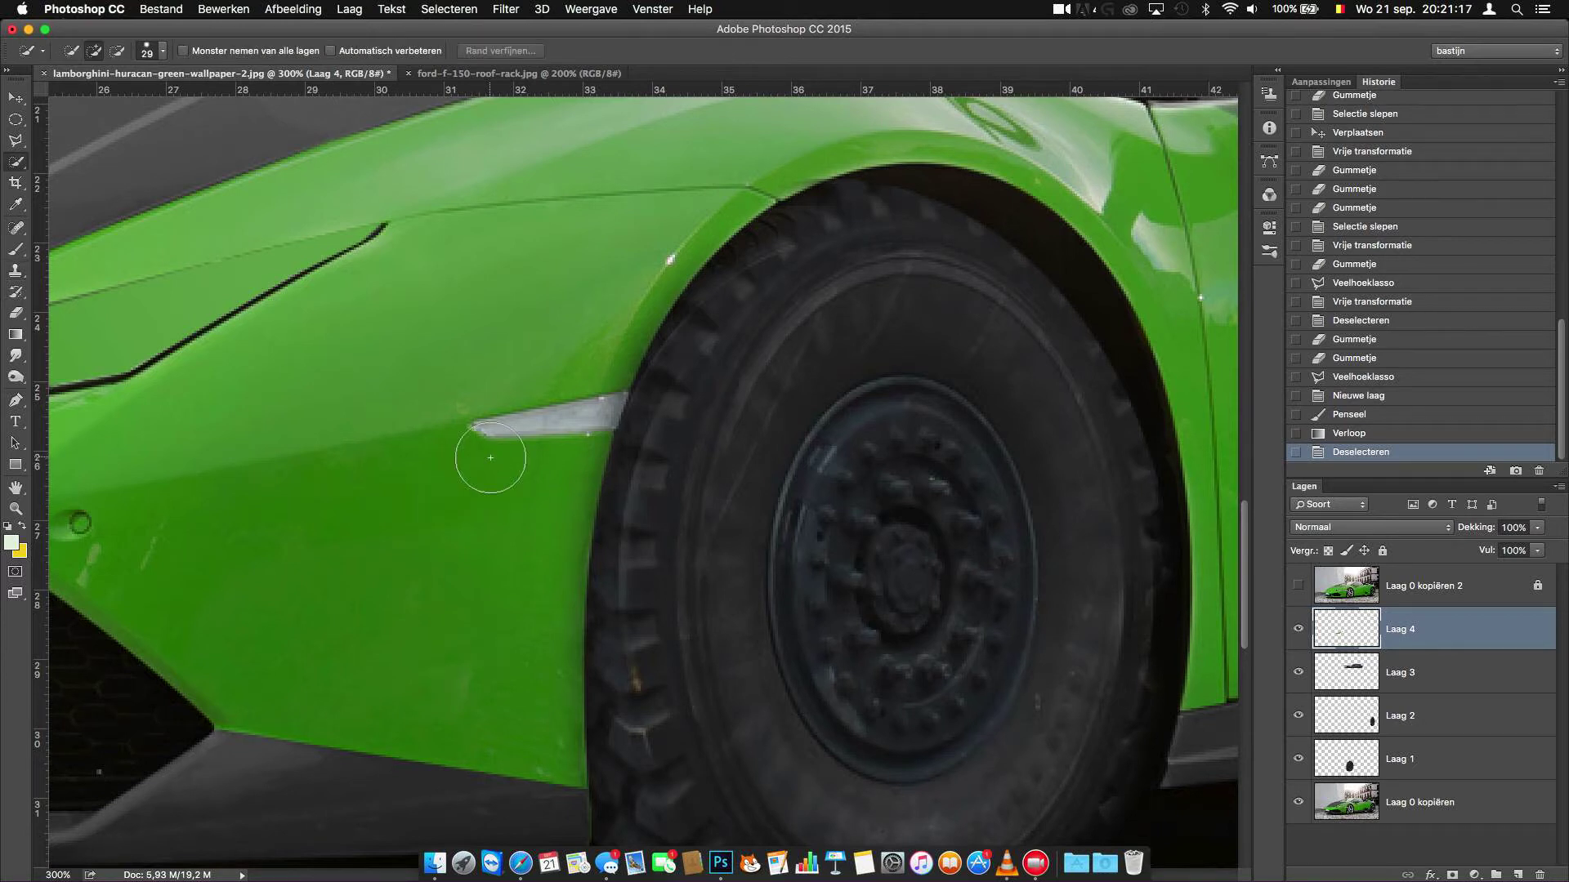
mouse_move(483, 441)
mouse_down()
mouse_move(531, 413)
mouse_move(584, 417)
mouse_move(563, 441)
mouse_move(586, 422)
mouse_move(564, 421)
mouse_move(615, 406)
mouse_move(571, 441)
mouse_move(588, 402)
mouse_up()
click(1416, 798)
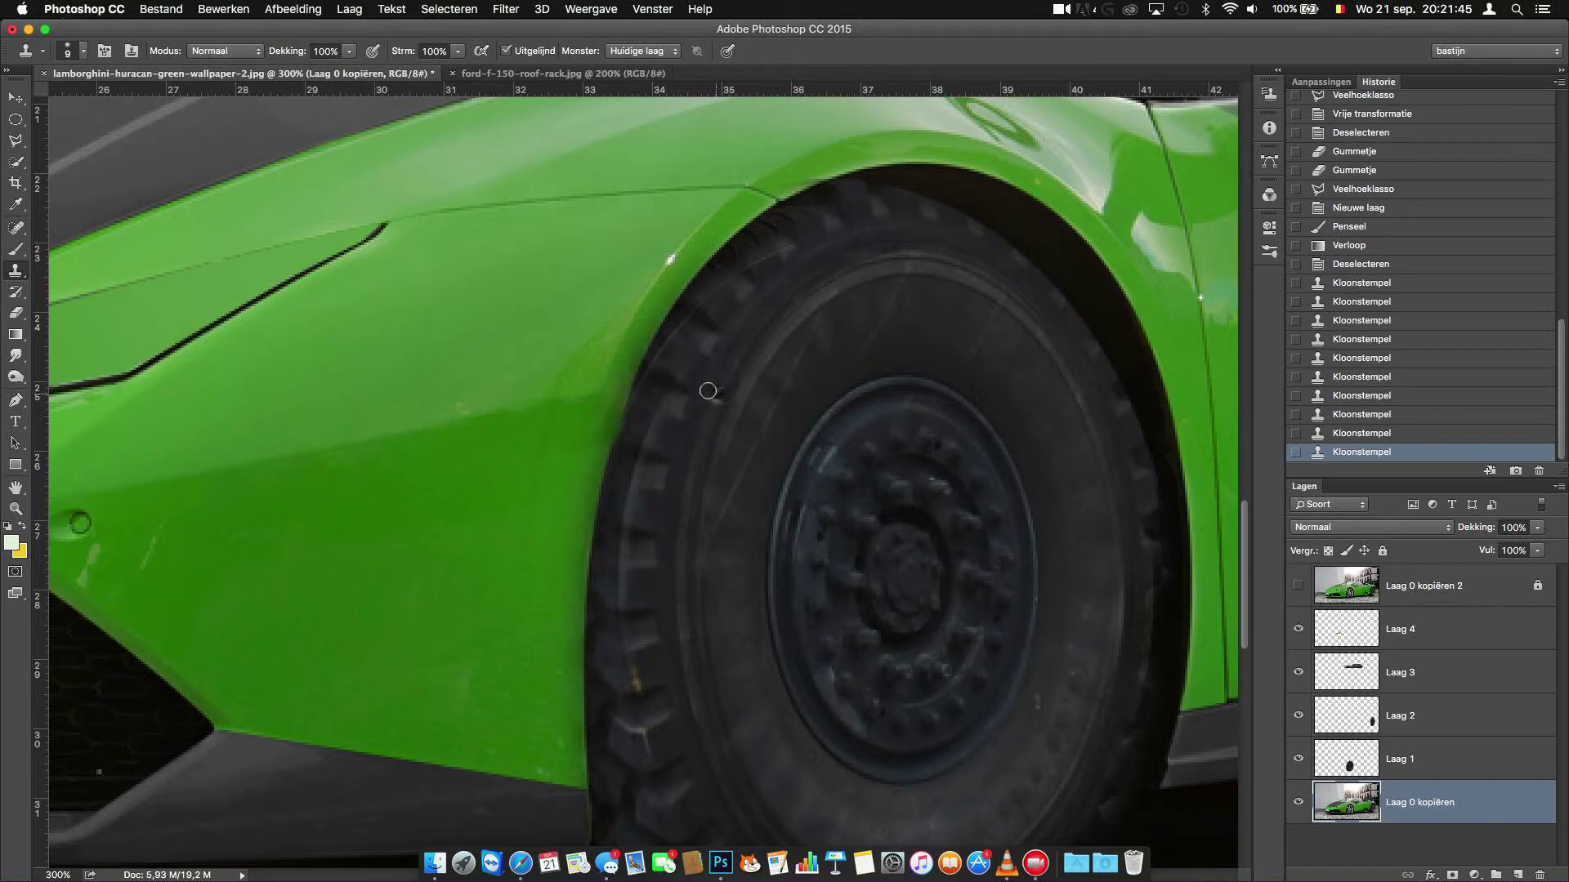
drag(618, 371, 603, 433)
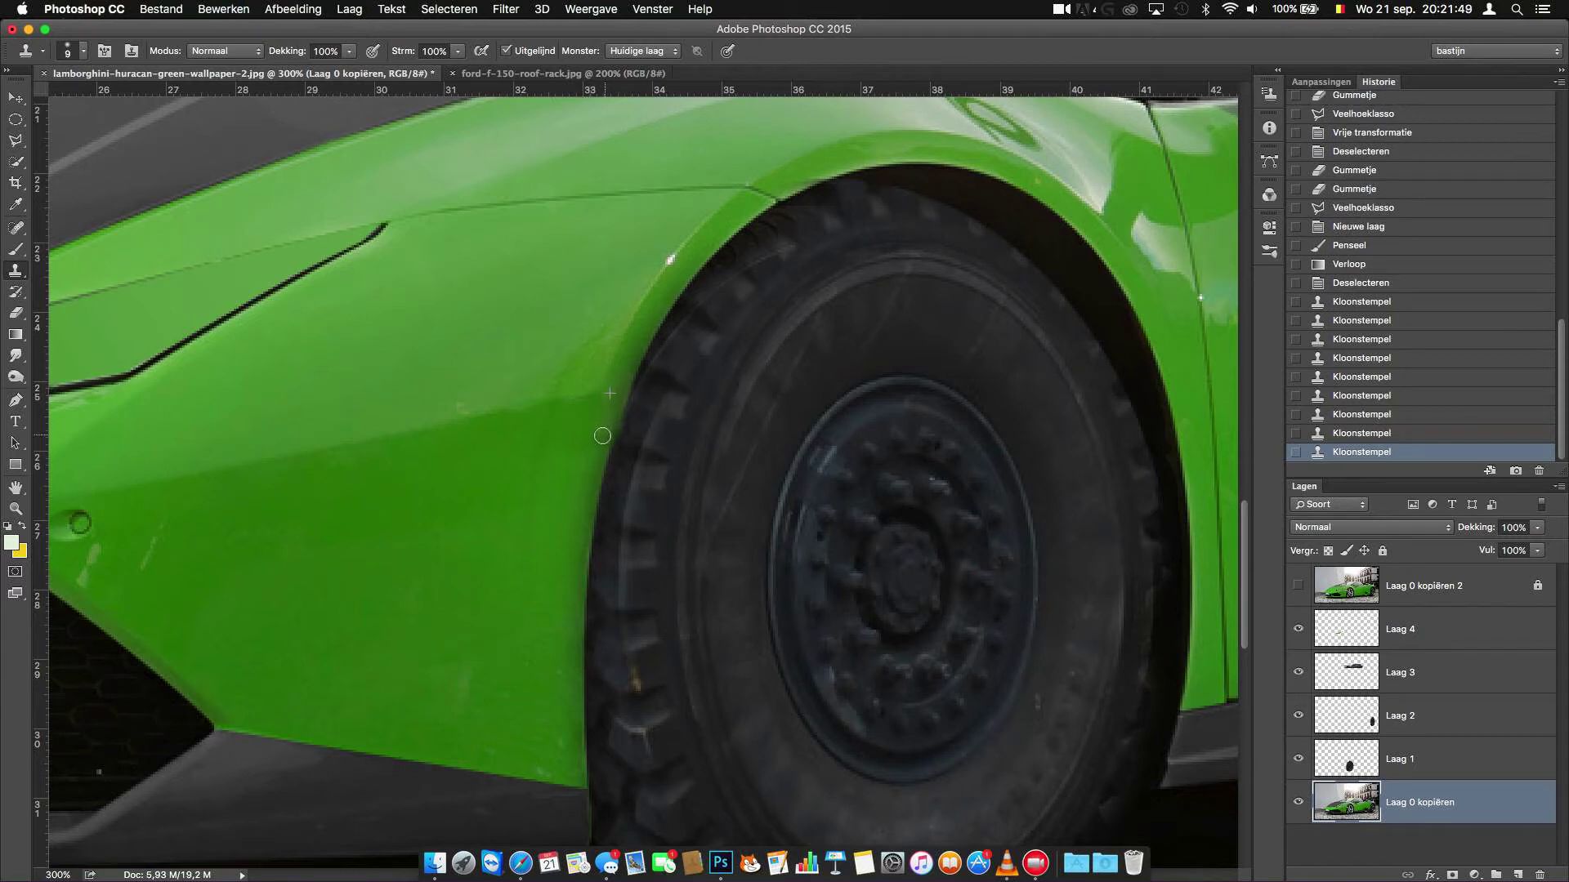
key(super+0)
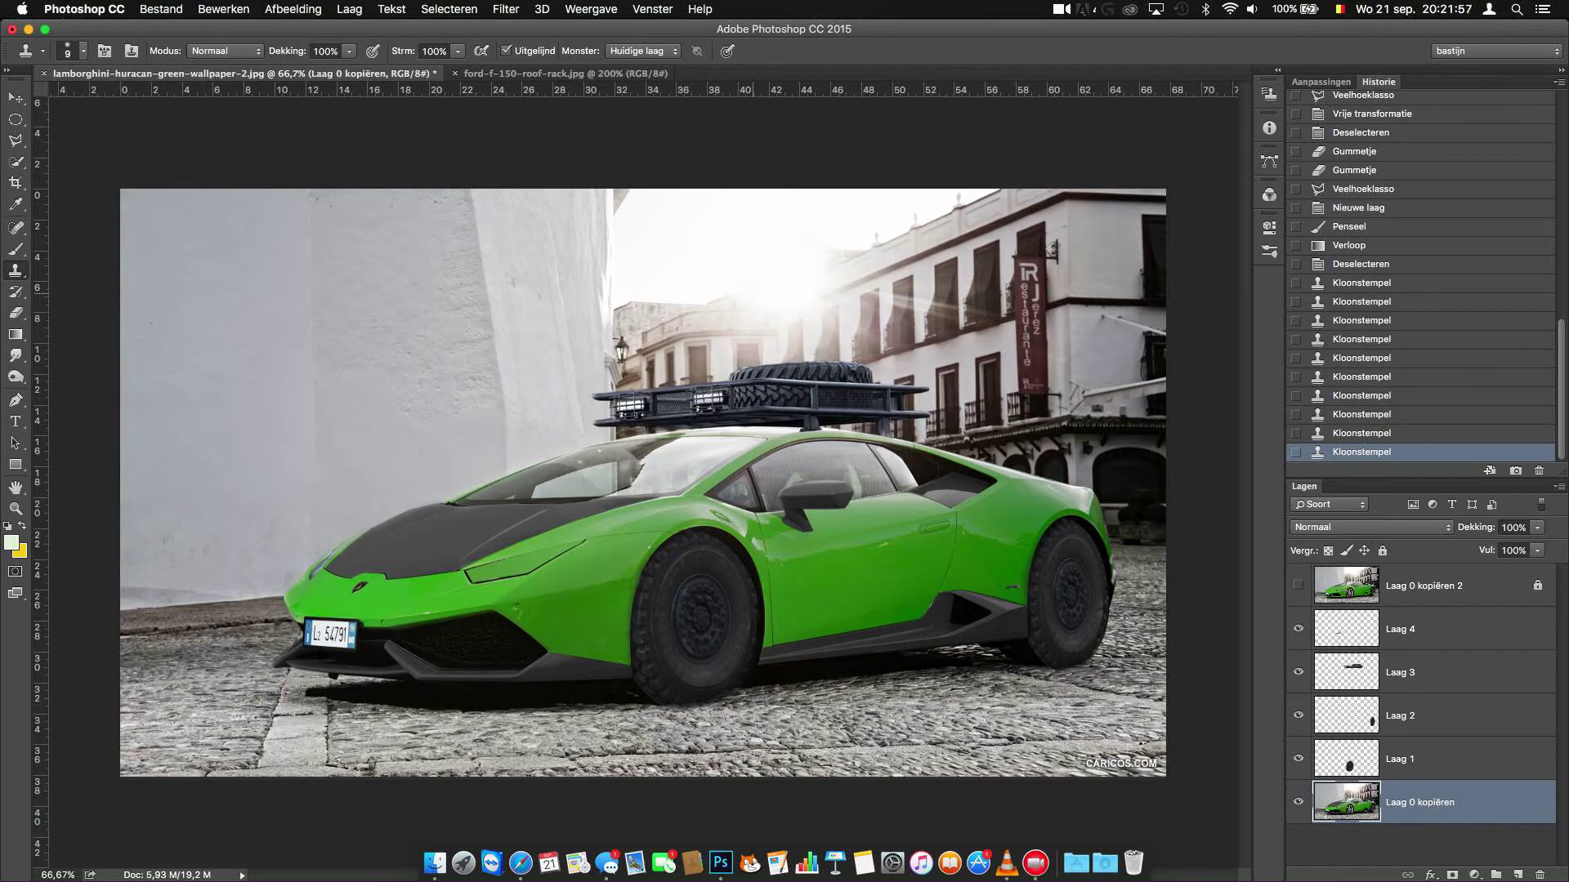
scroll(500, 369, up, 5)
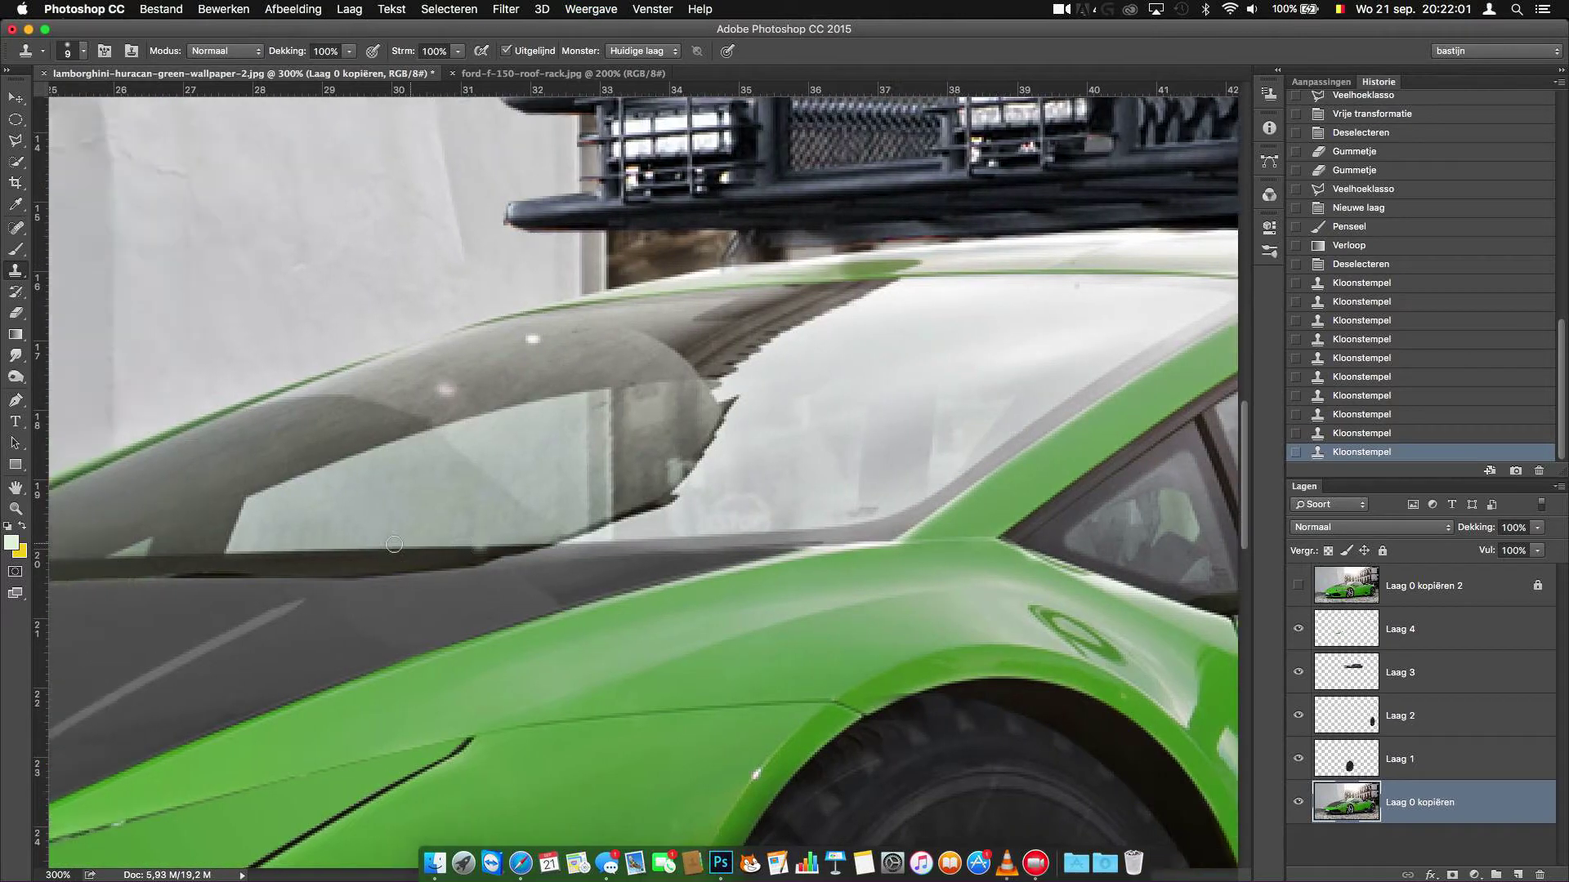
scroll(394, 544, down, 3)
scroll(394, 544, left, 10)
scroll(394, 545, up, 3)
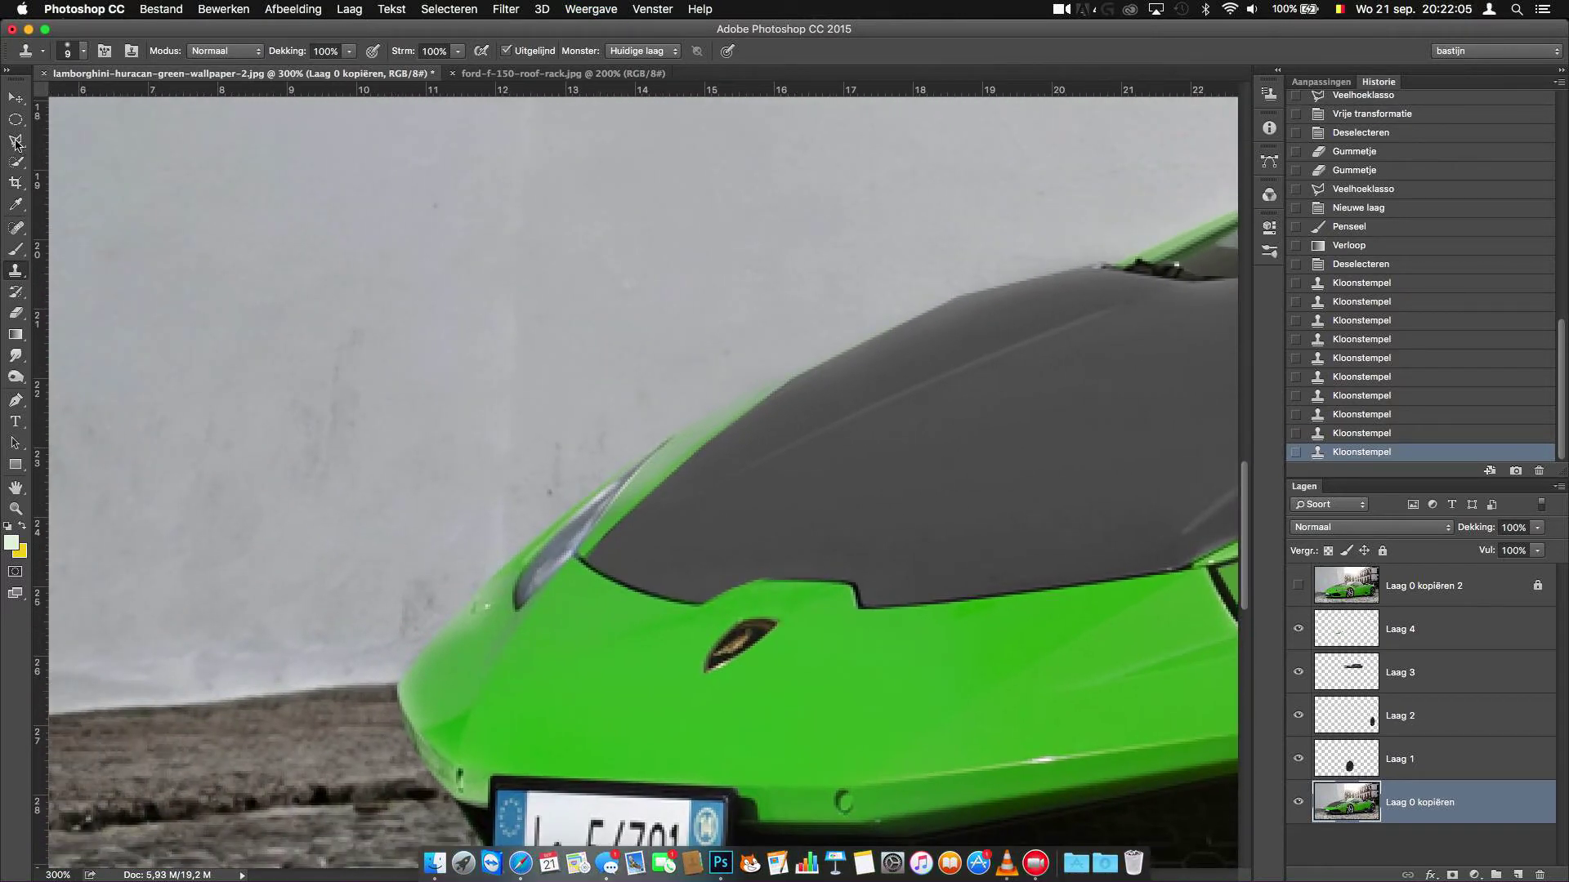
click(16, 142)
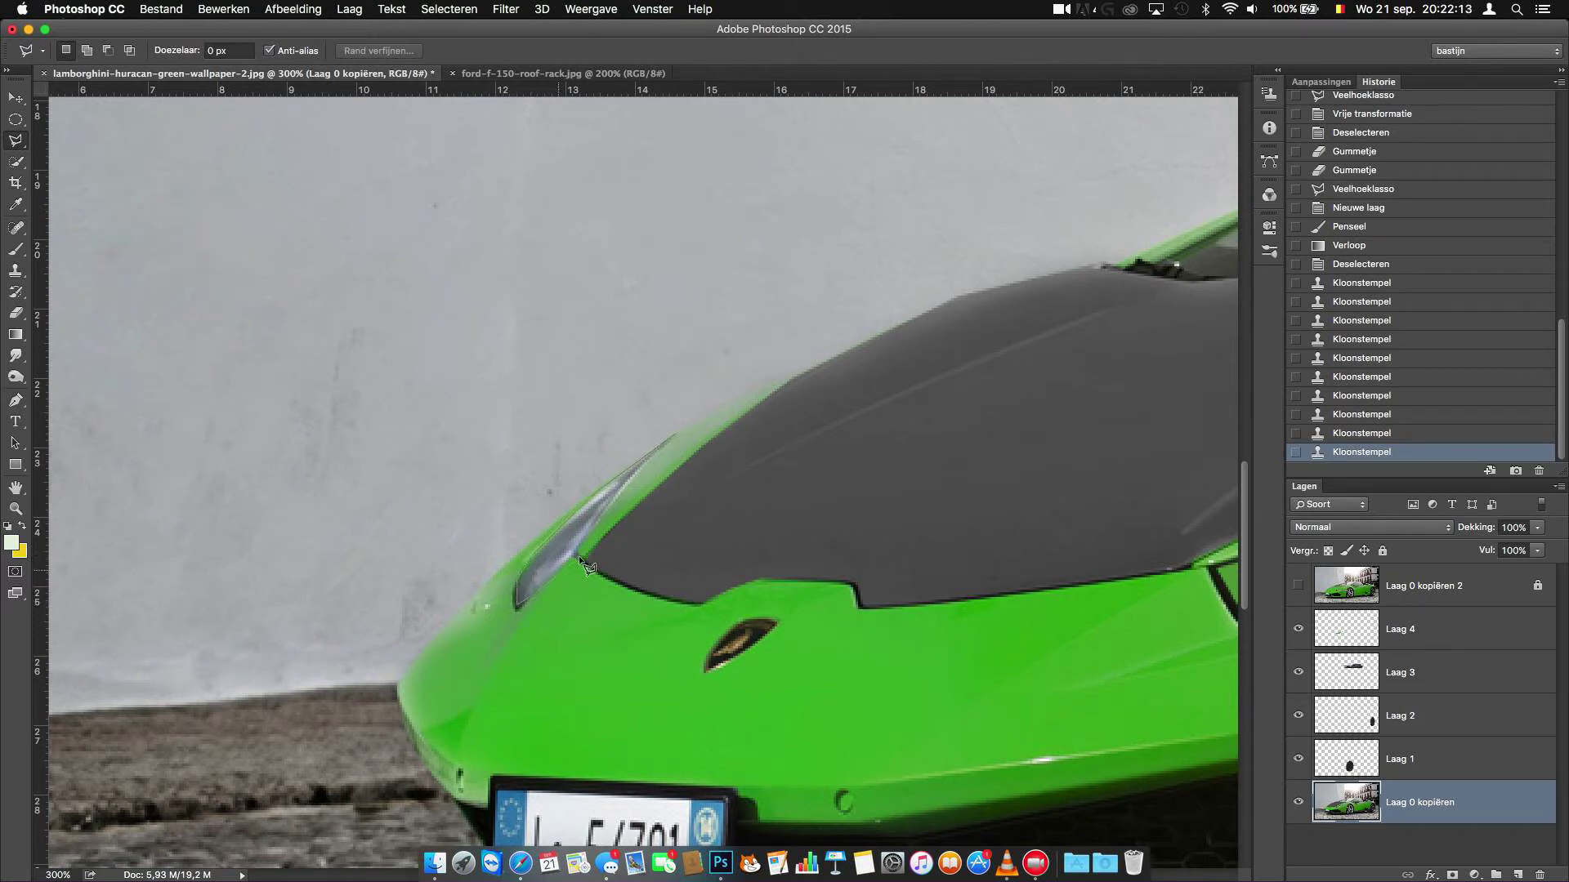
Step: Select the nose headlight, set the foreground to body green and brush it in
click(675, 434)
click(9, 547)
click(798, 305)
click(1050, 231)
key(b)
drag(542, 455, 507, 472)
click(449, 9)
click(473, 45)
Step: Undo to restore the selection, then paint the headlight green on new layer Laag 5
click(15, 141)
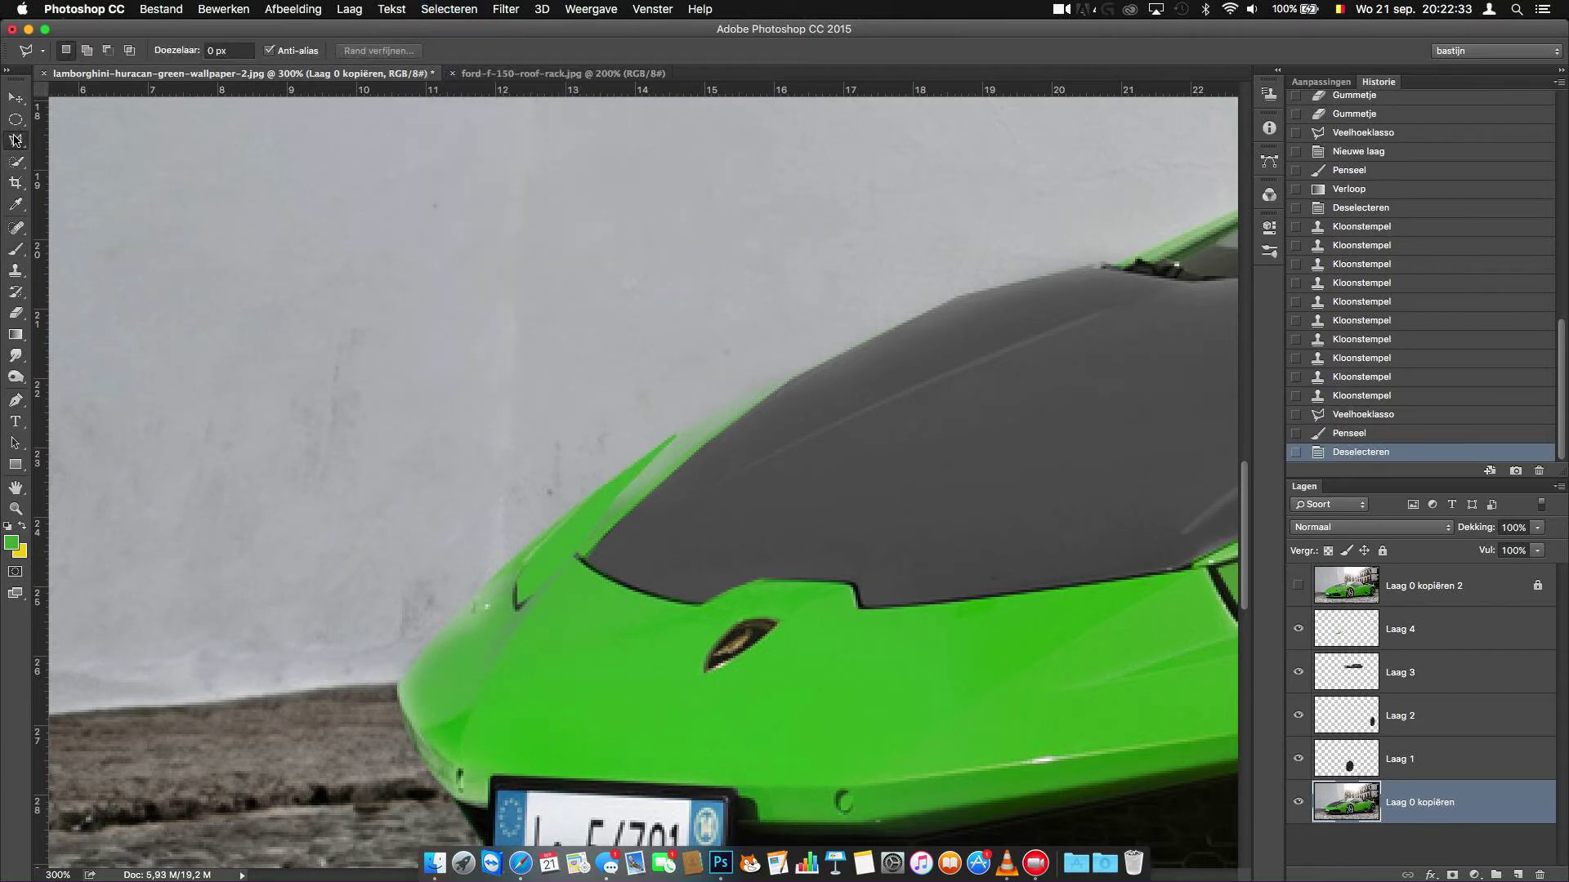
key(super+minus)
key(super+minus)
key(super+minus)
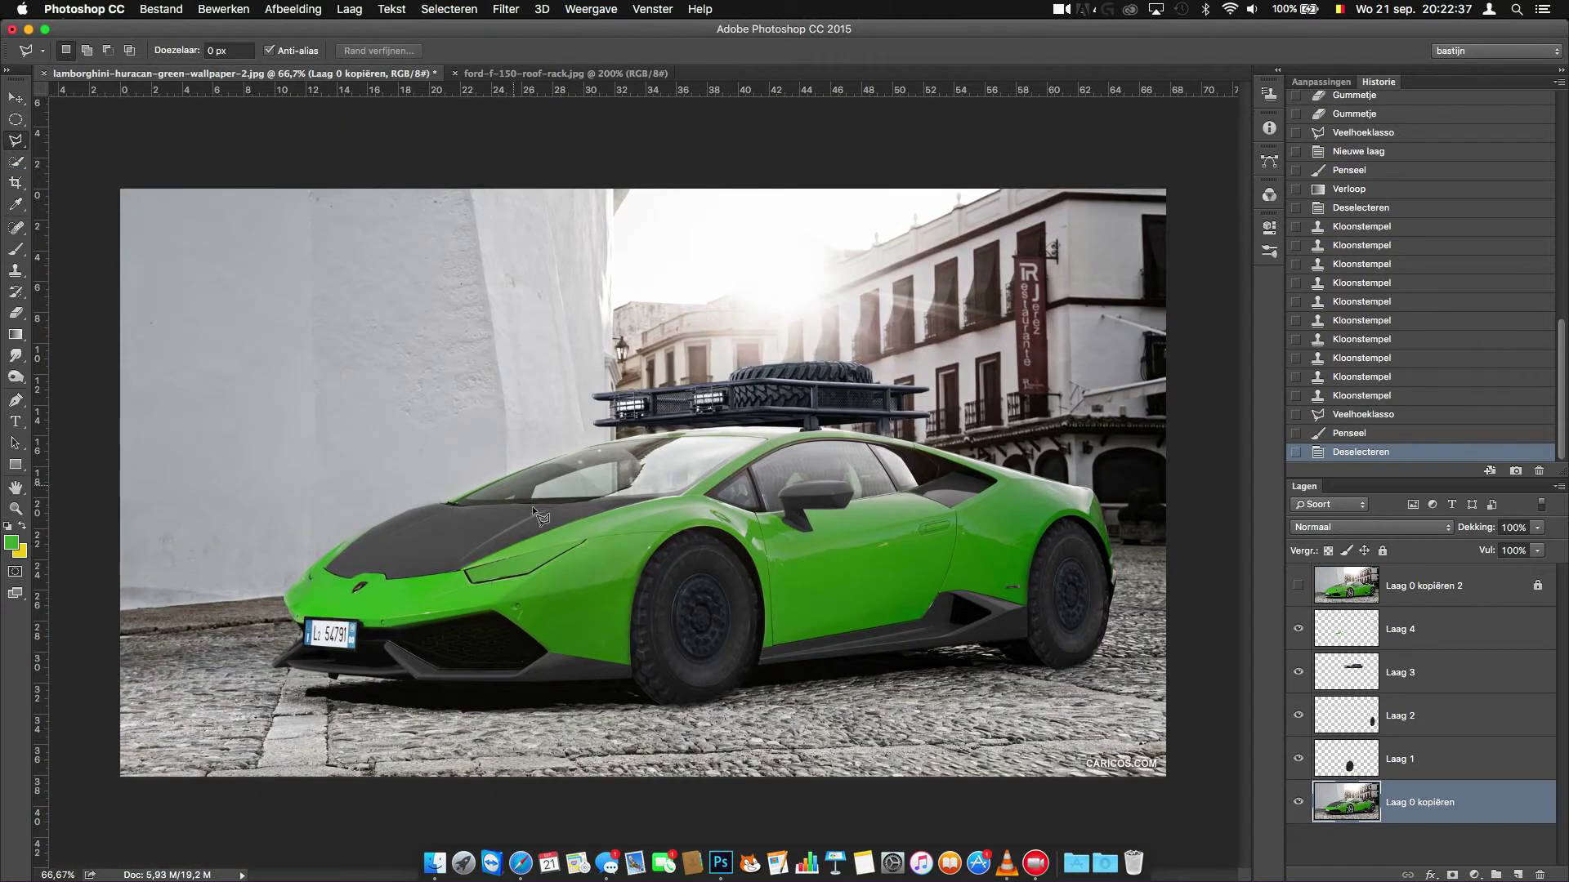
key(super+alt+z)
key(super+alt+z)
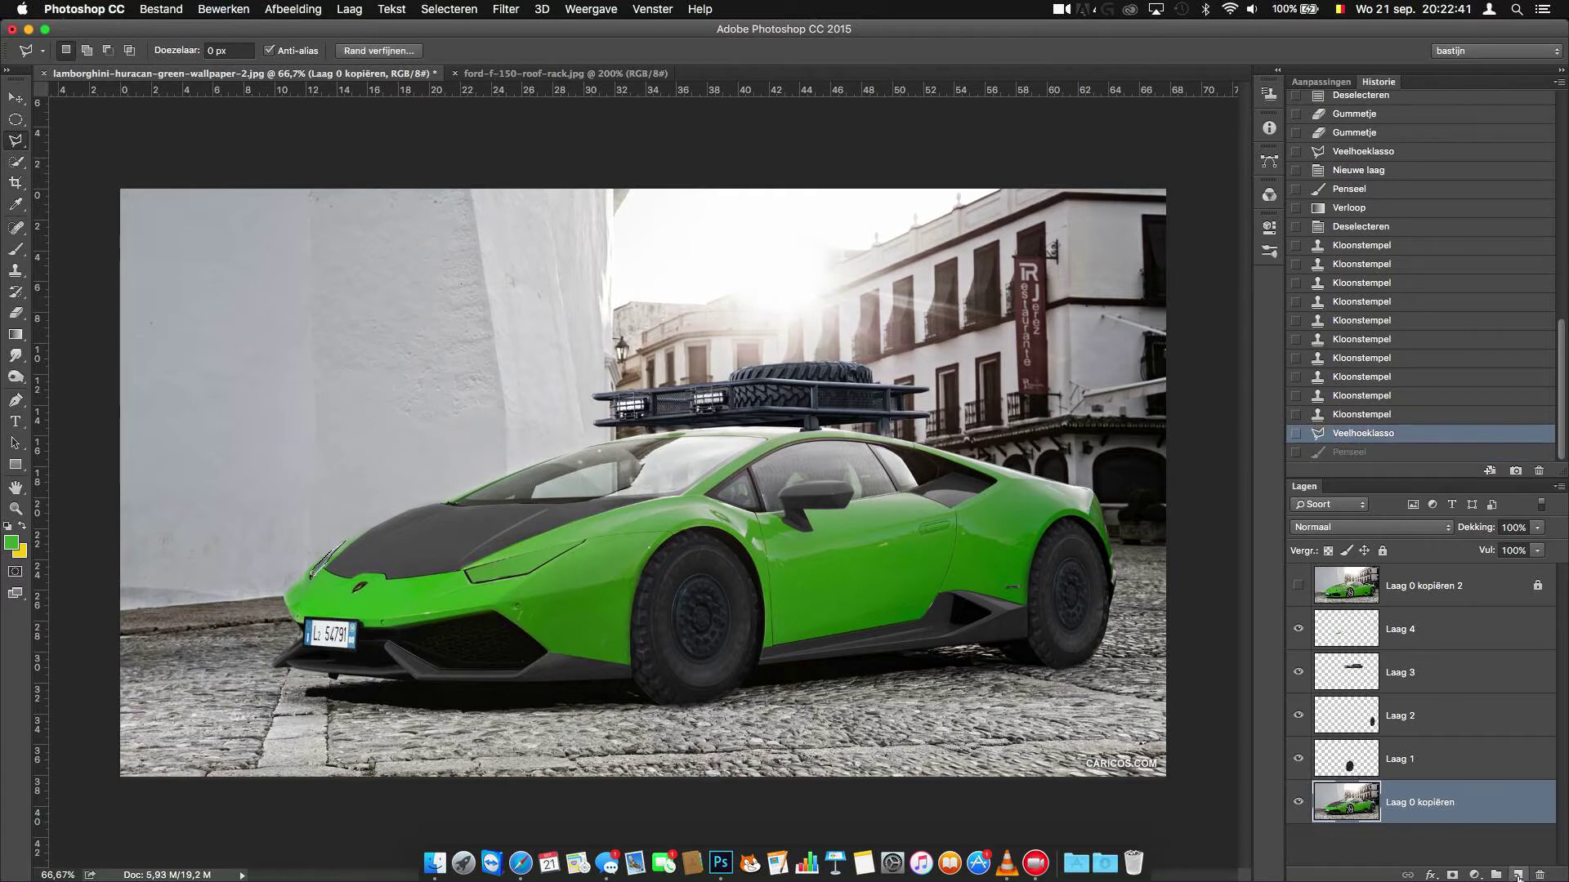
click(1517, 874)
click(15, 249)
drag(315, 568, 343, 543)
Step: Deselect and erase the excess green near the hood edge
click(449, 9)
click(466, 44)
key(e)
drag(347, 546, 368, 540)
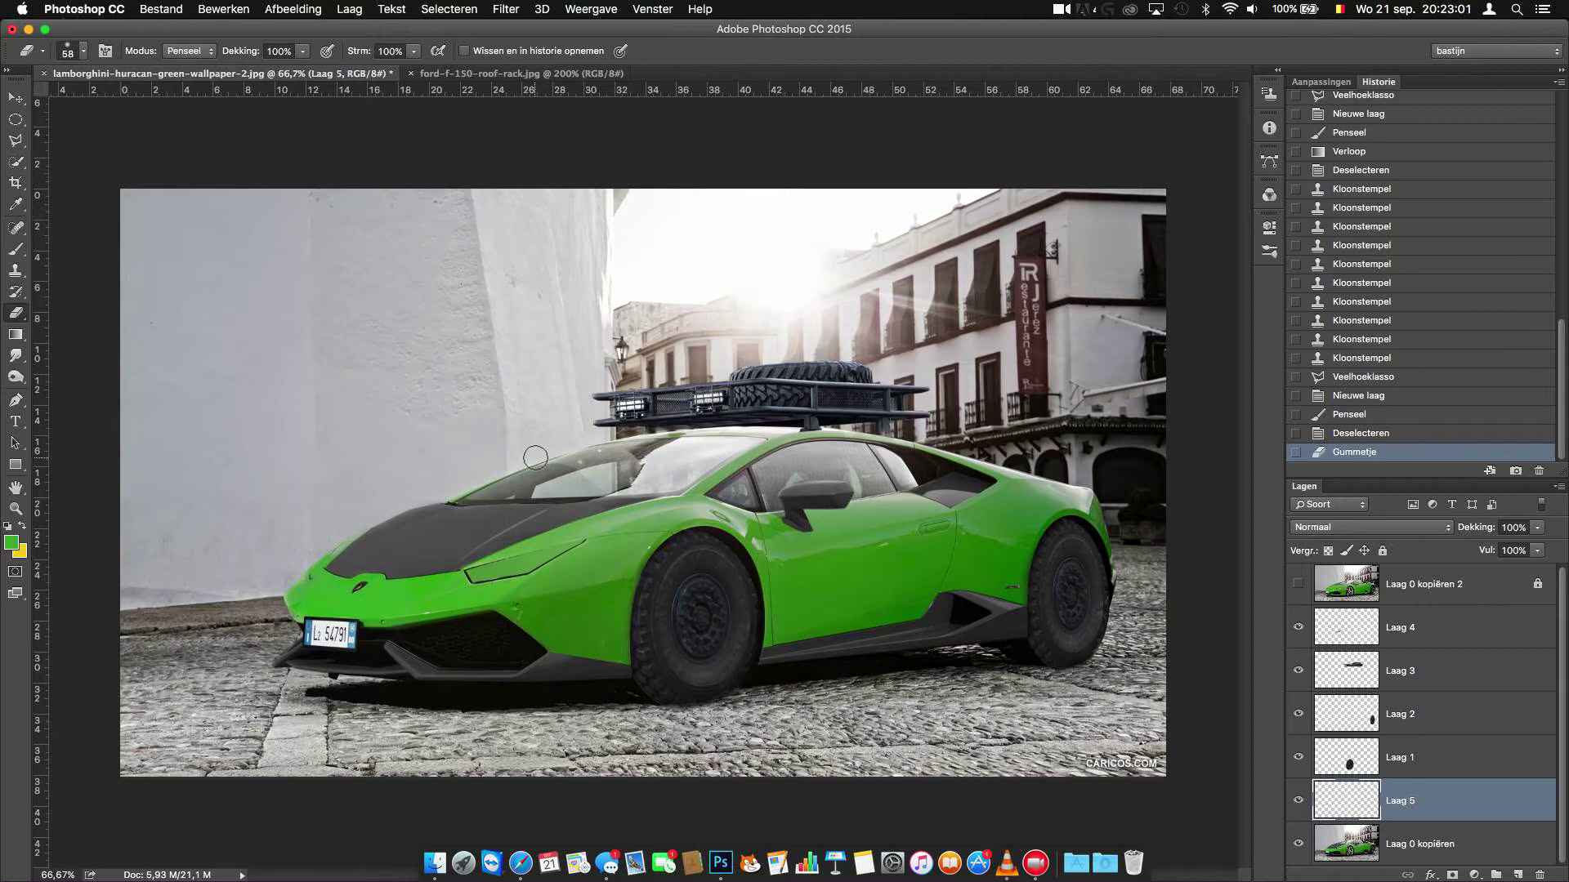
scroll(536, 457, up, 3)
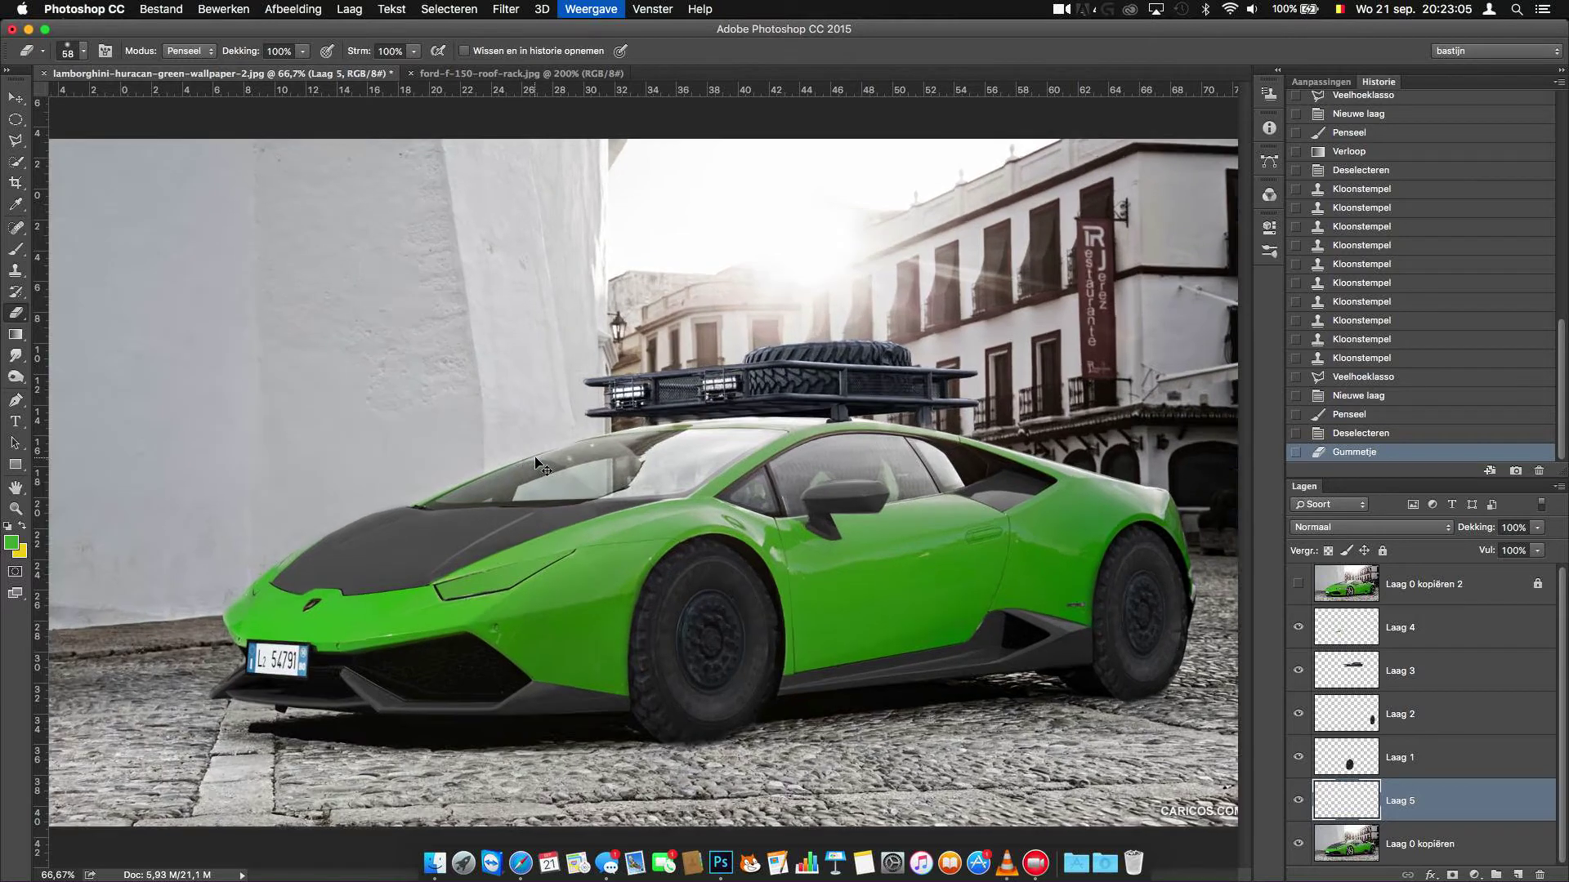
Step: Close the polygonal selection around the door handle
scroll(535, 458, up, 3)
scroll(535, 458, right, 5)
scroll(535, 458, right, 3)
scroll(535, 457, right, 6)
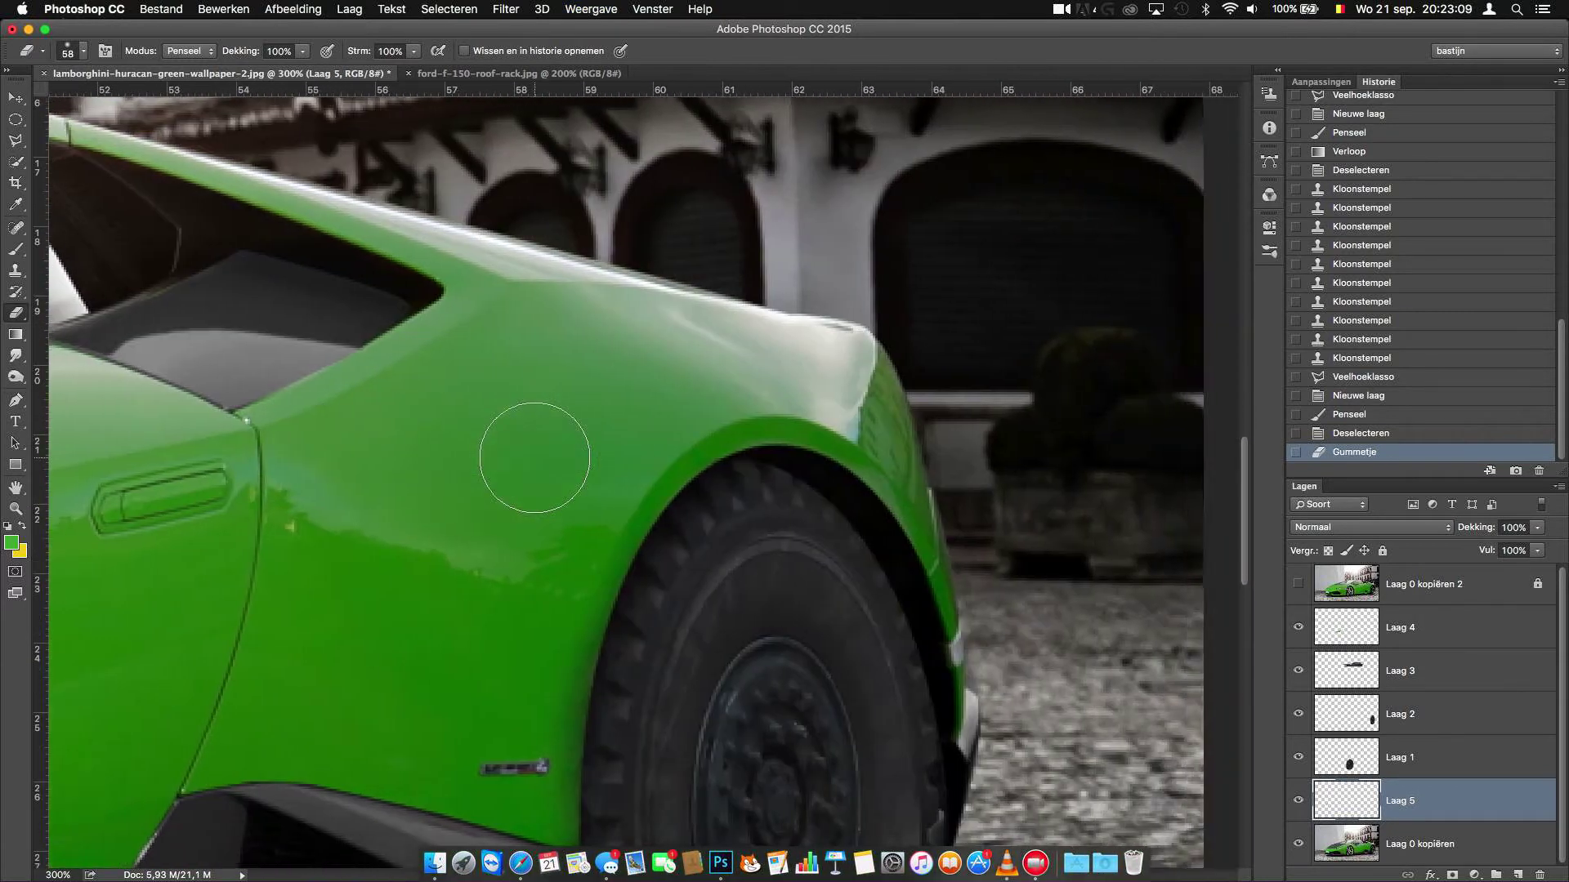
scroll(534, 457, left, 4)
key(l)
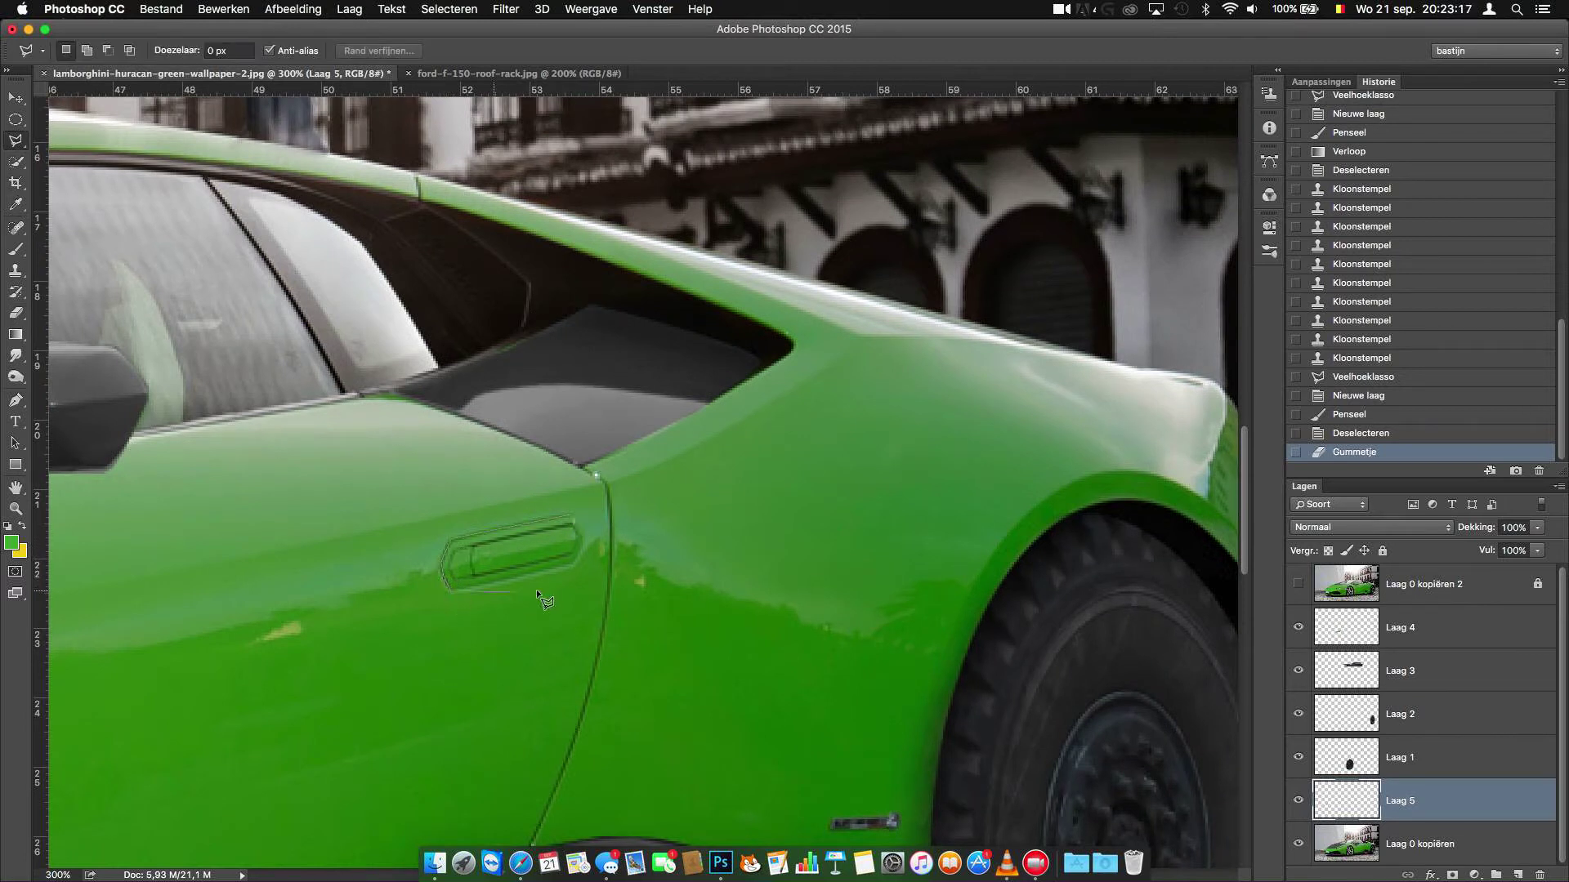
click(443, 565)
key(super+minus)
key(super+minus)
key(super+minus)
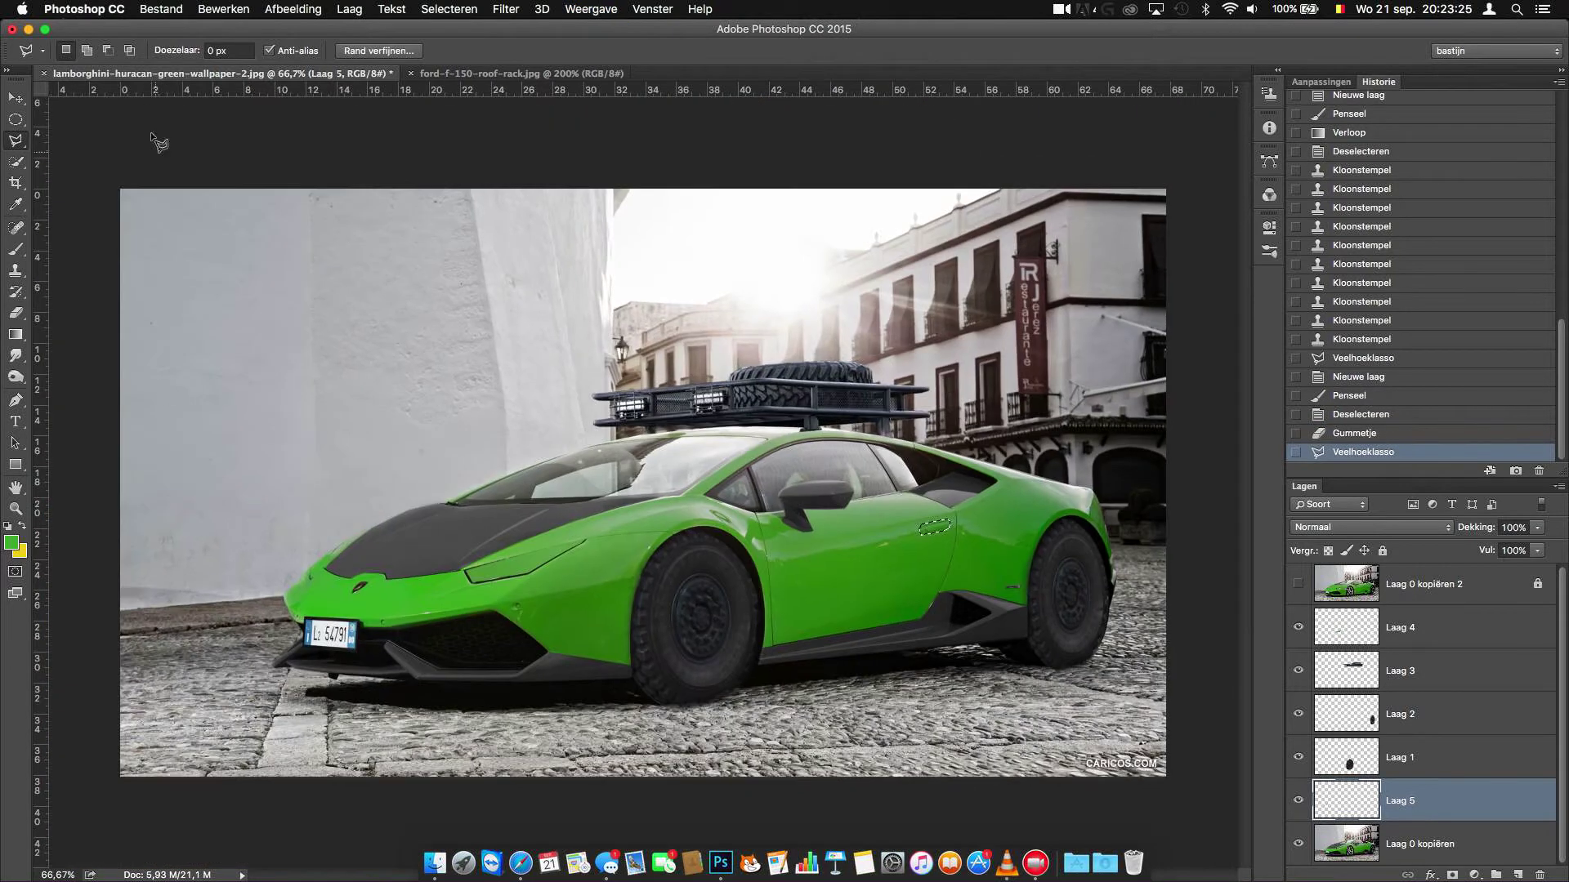
Step: Dismiss the Hue/Saturation error and target the Laag 0 kopiëren photo layer
click(305, 10)
click(523, 129)
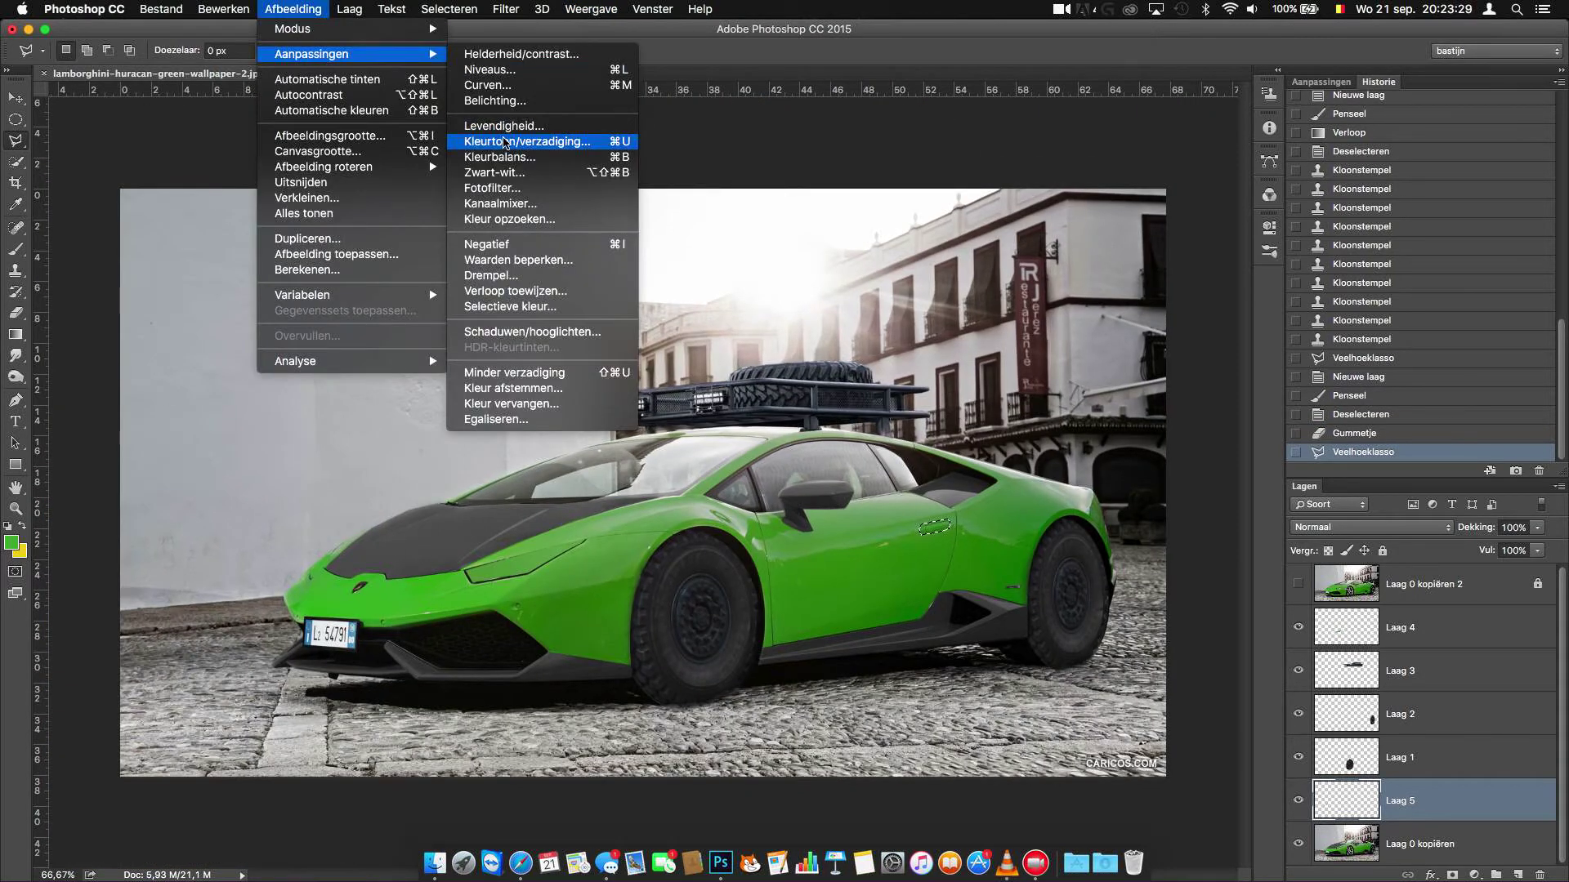
key(Return)
click(1389, 844)
Step: Turn the handle grey with Hue/Saturation (Saturation -100, Lightness -28), then deselect
click(305, 10)
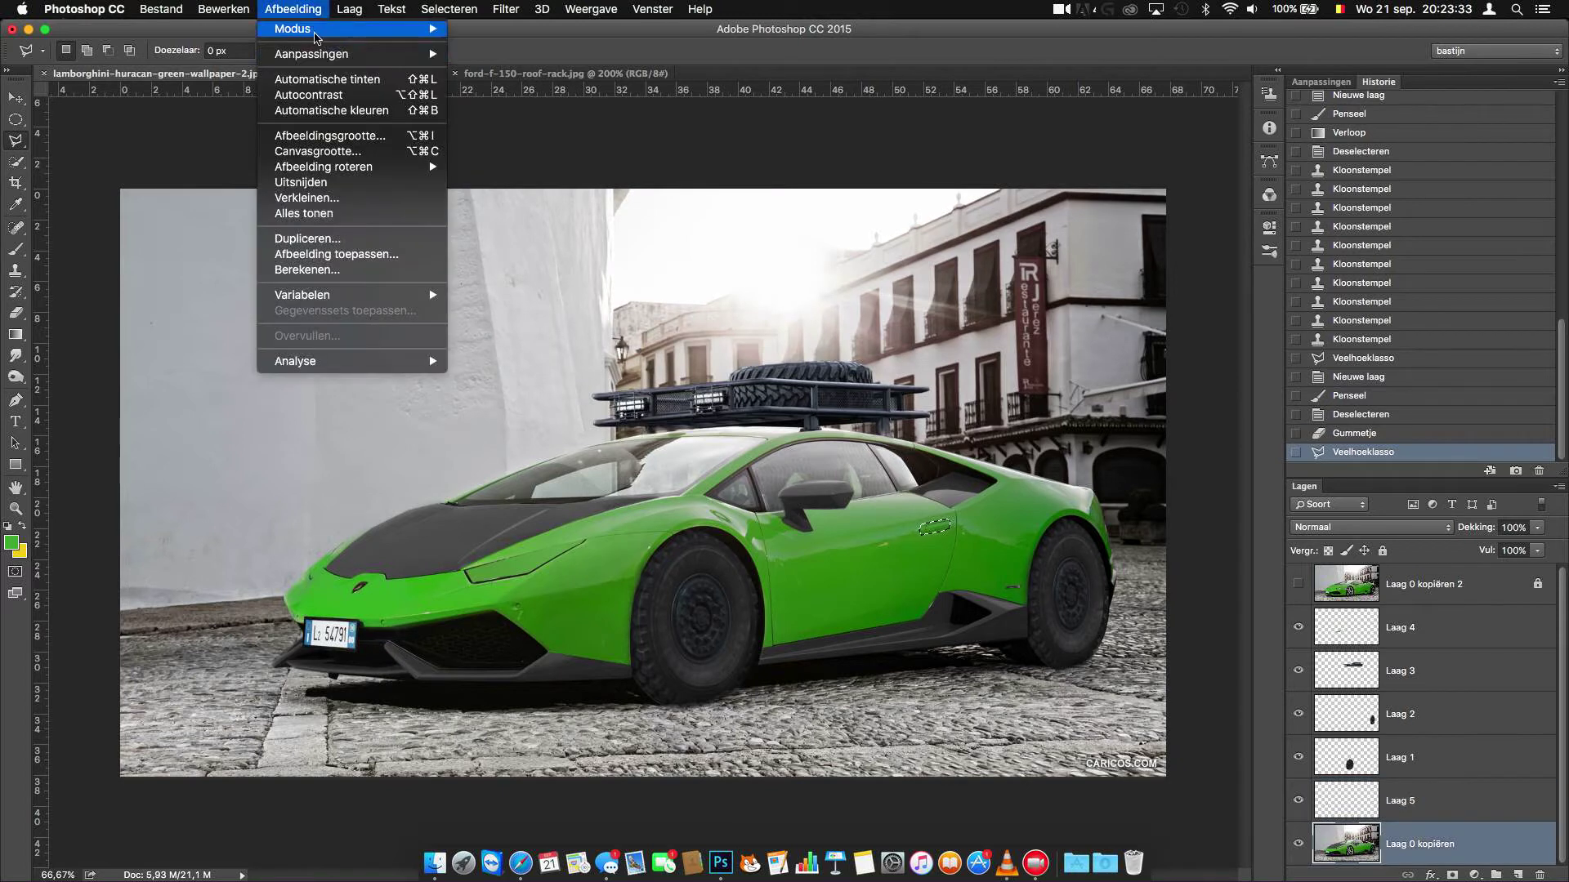
click(490, 140)
drag(1262, 439, 1181, 439)
drag(1263, 482, 1241, 485)
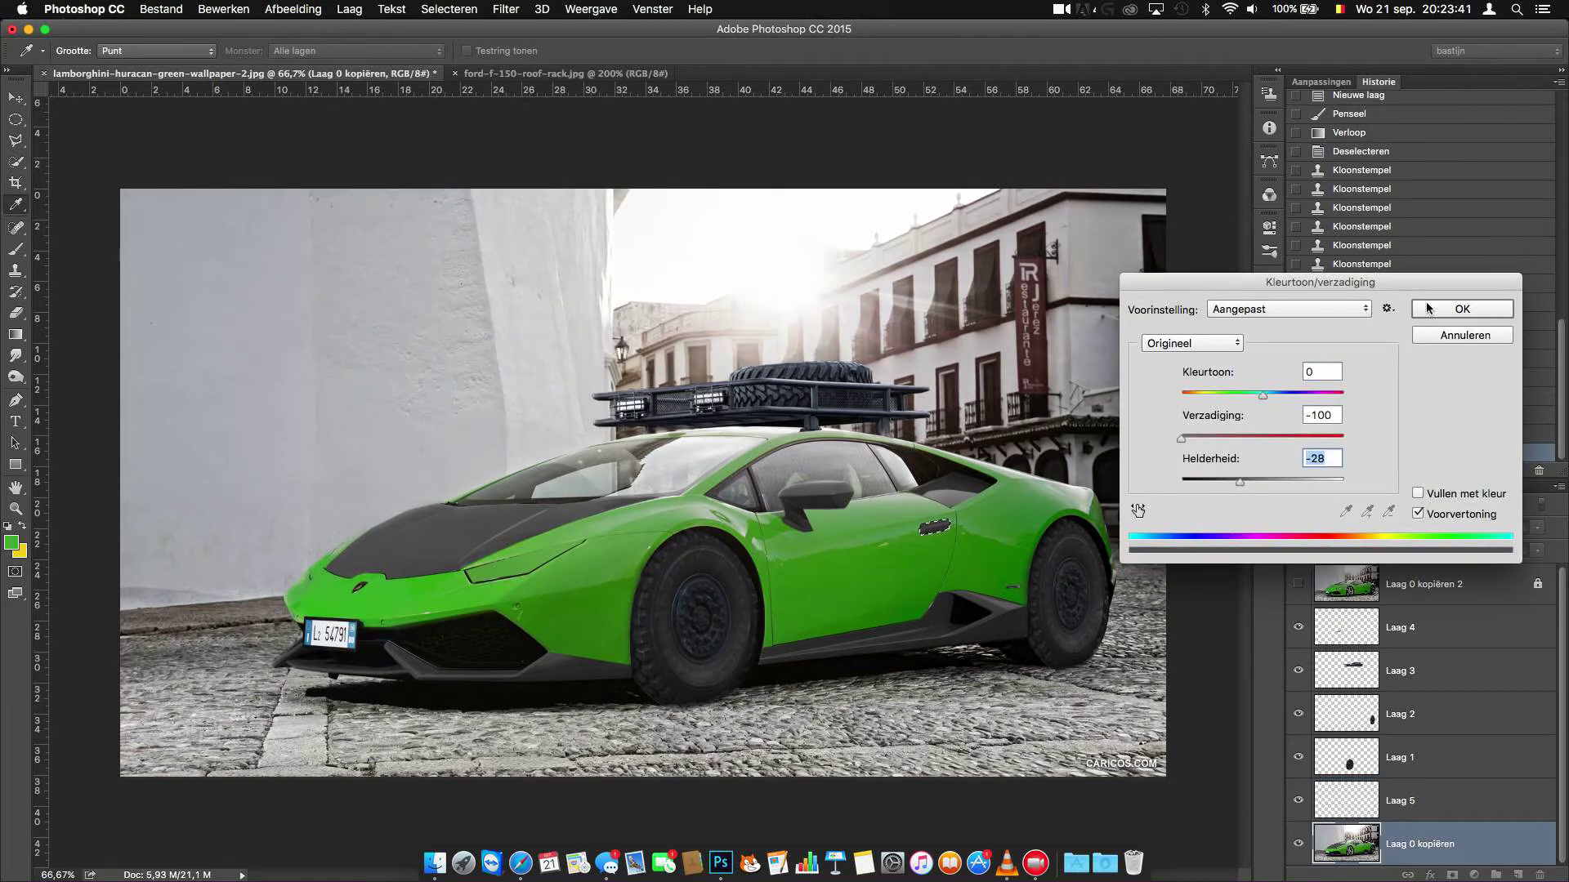
click(1426, 308)
click(448, 9)
click(459, 47)
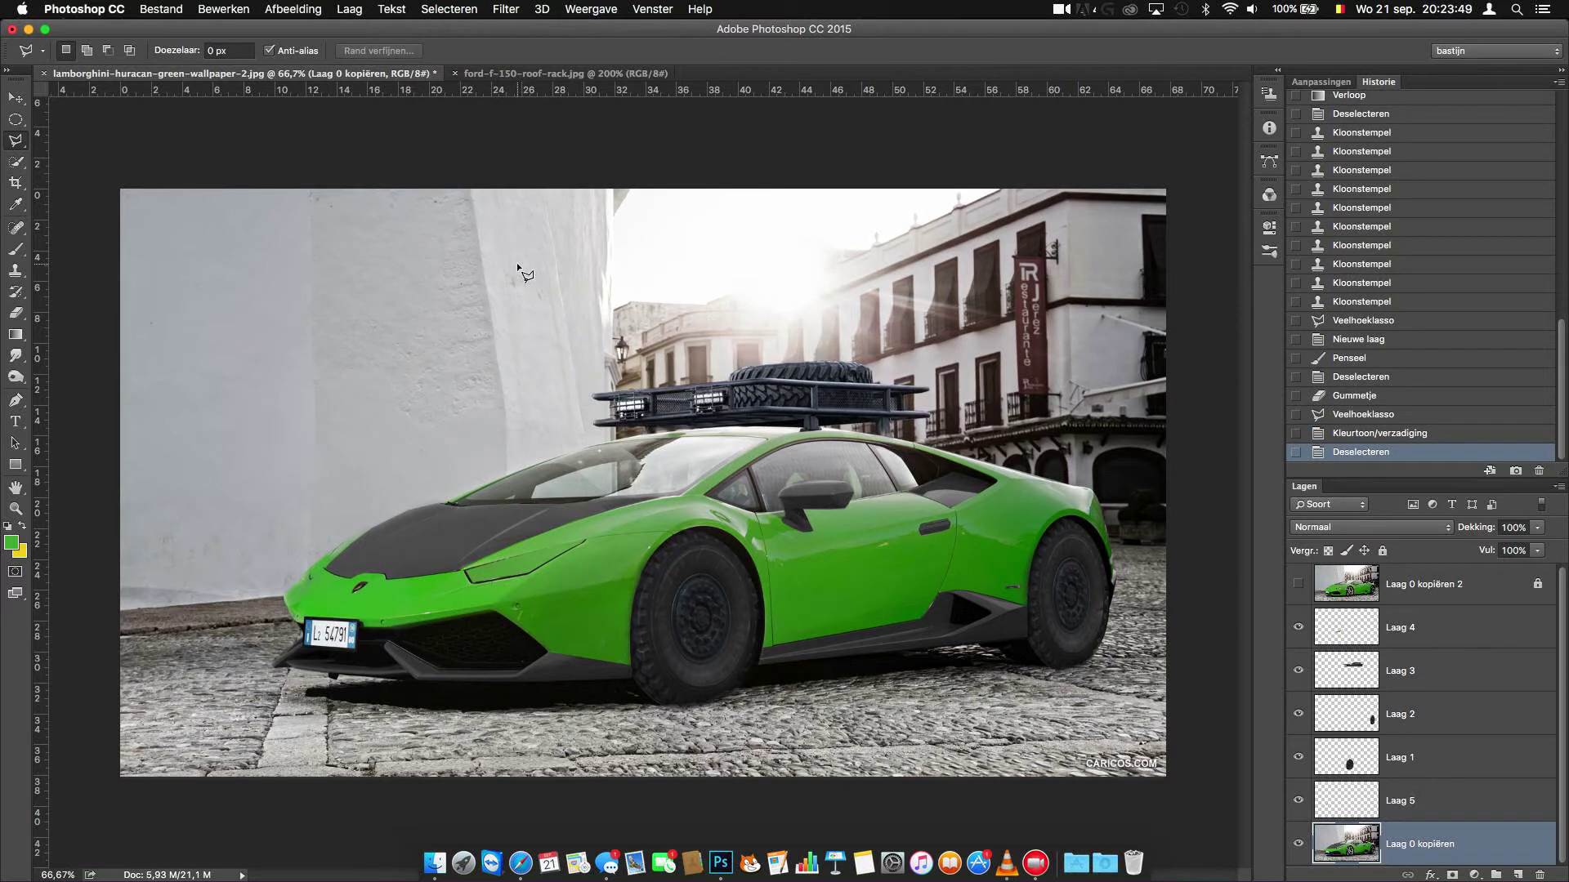
Step: Close the Ford image and open the Challenger photo from Downloads in Photoshop
click(454, 73)
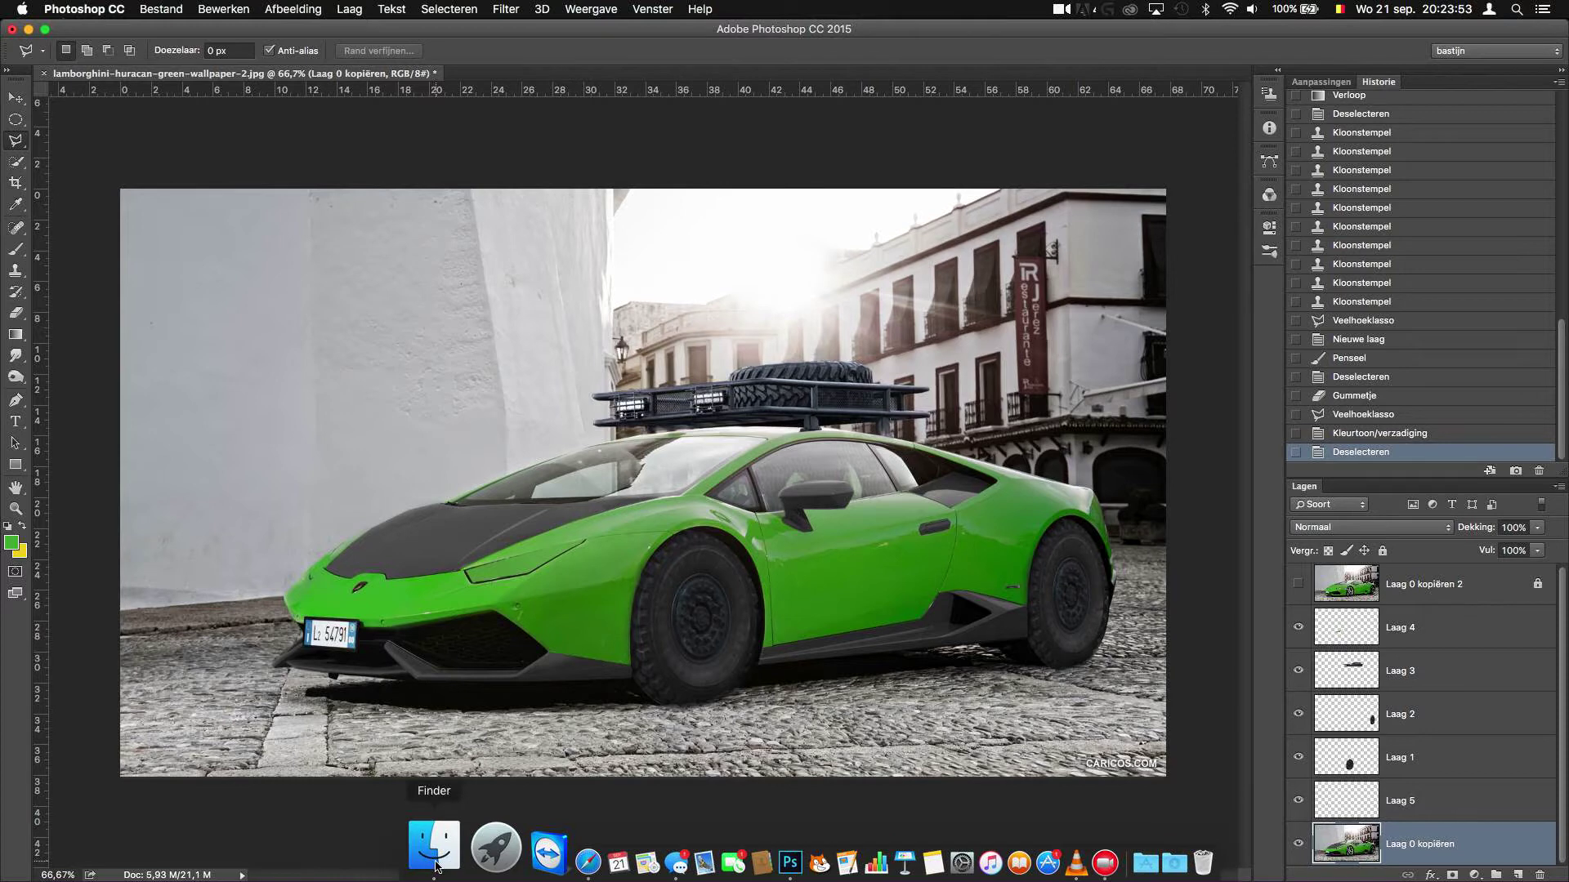
click(436, 864)
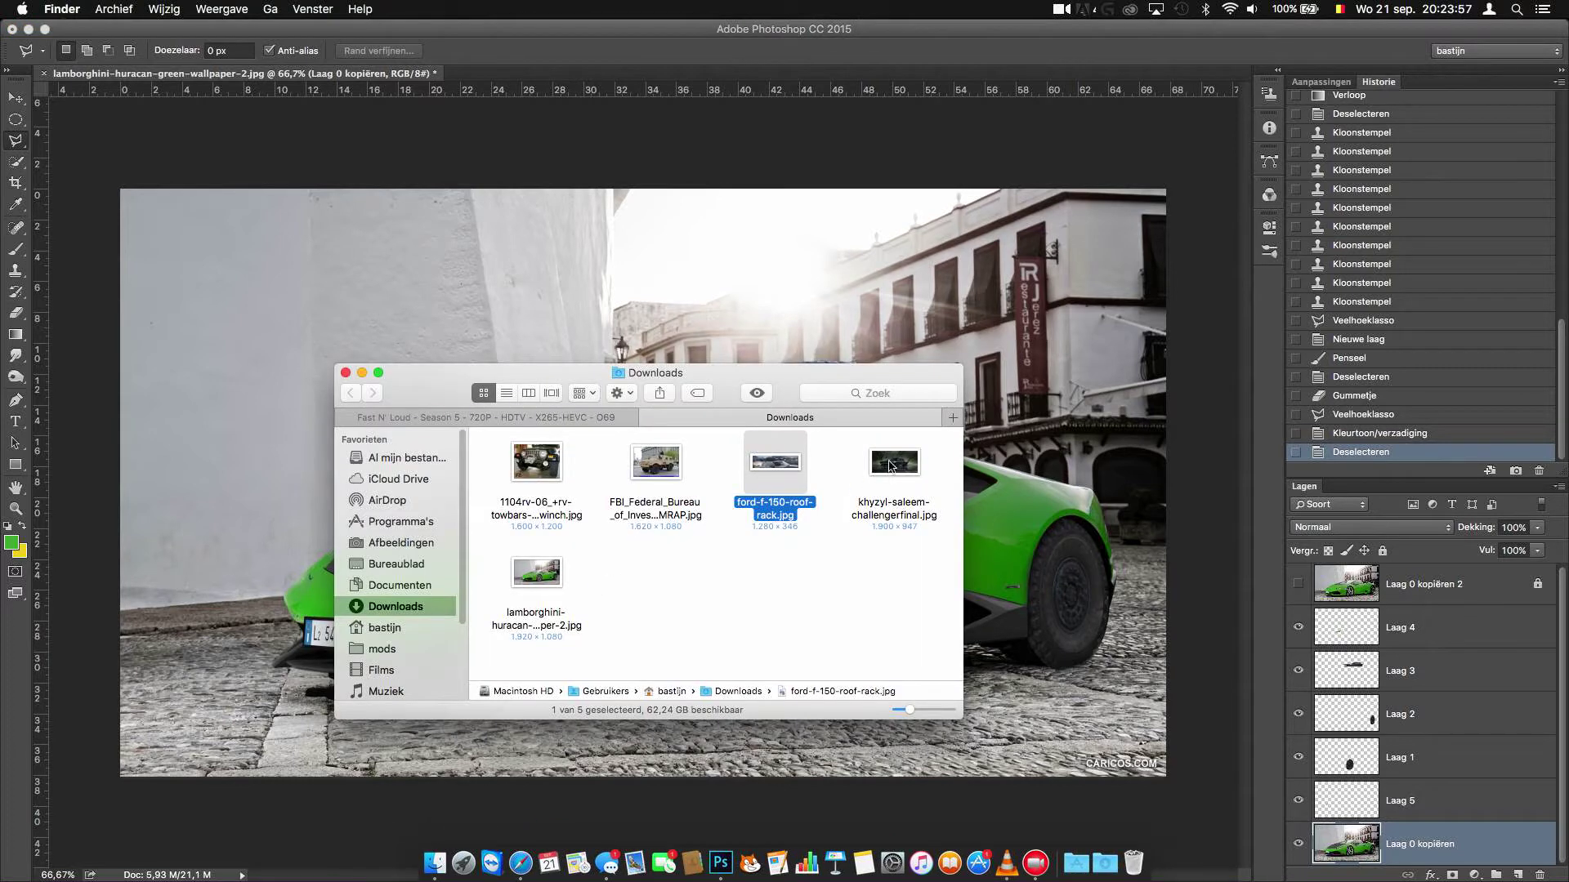
right_click(890, 466)
click(1274, 526)
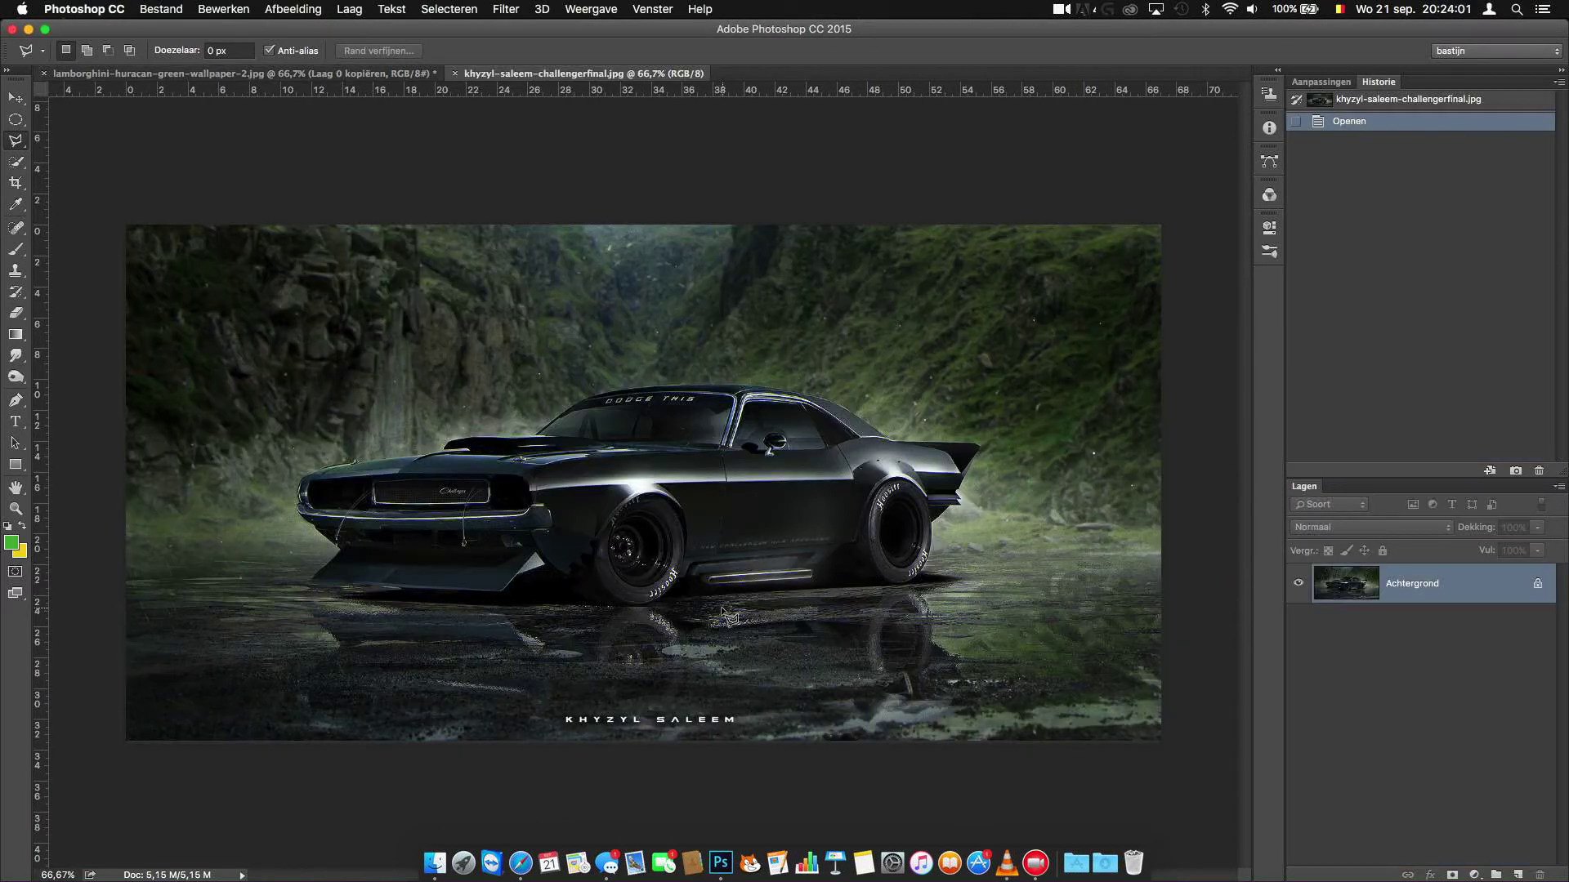
scroll(722, 612, up, 1)
scroll(723, 612, up, 1)
scroll(723, 613, up, 1)
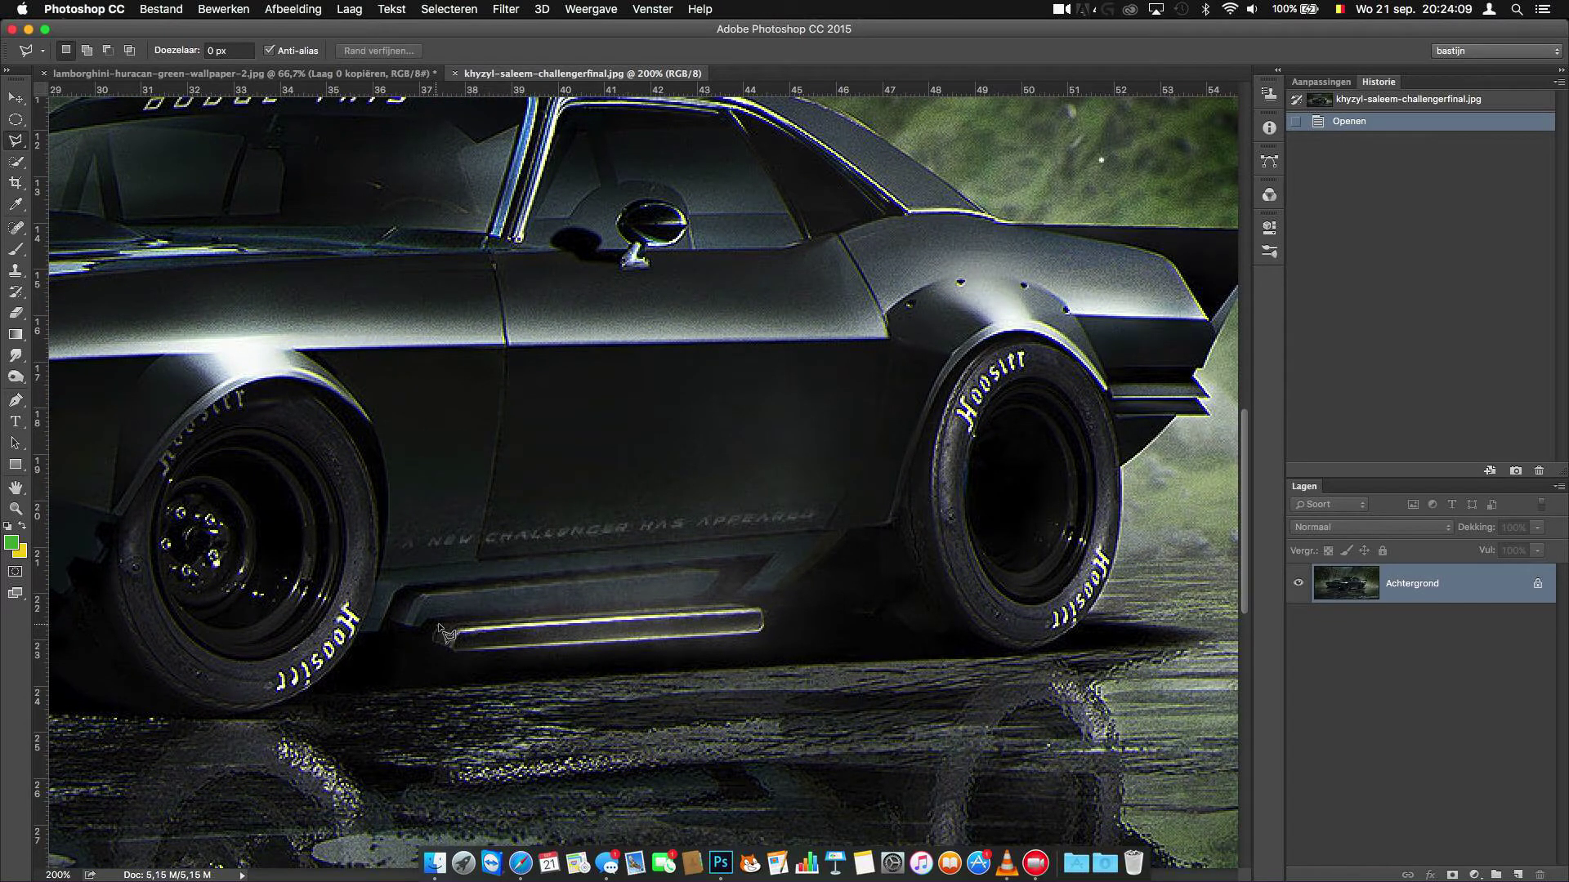
Step: Outline the chrome side strip and drag it into the Lamborghini image
click(764, 631)
click(431, 638)
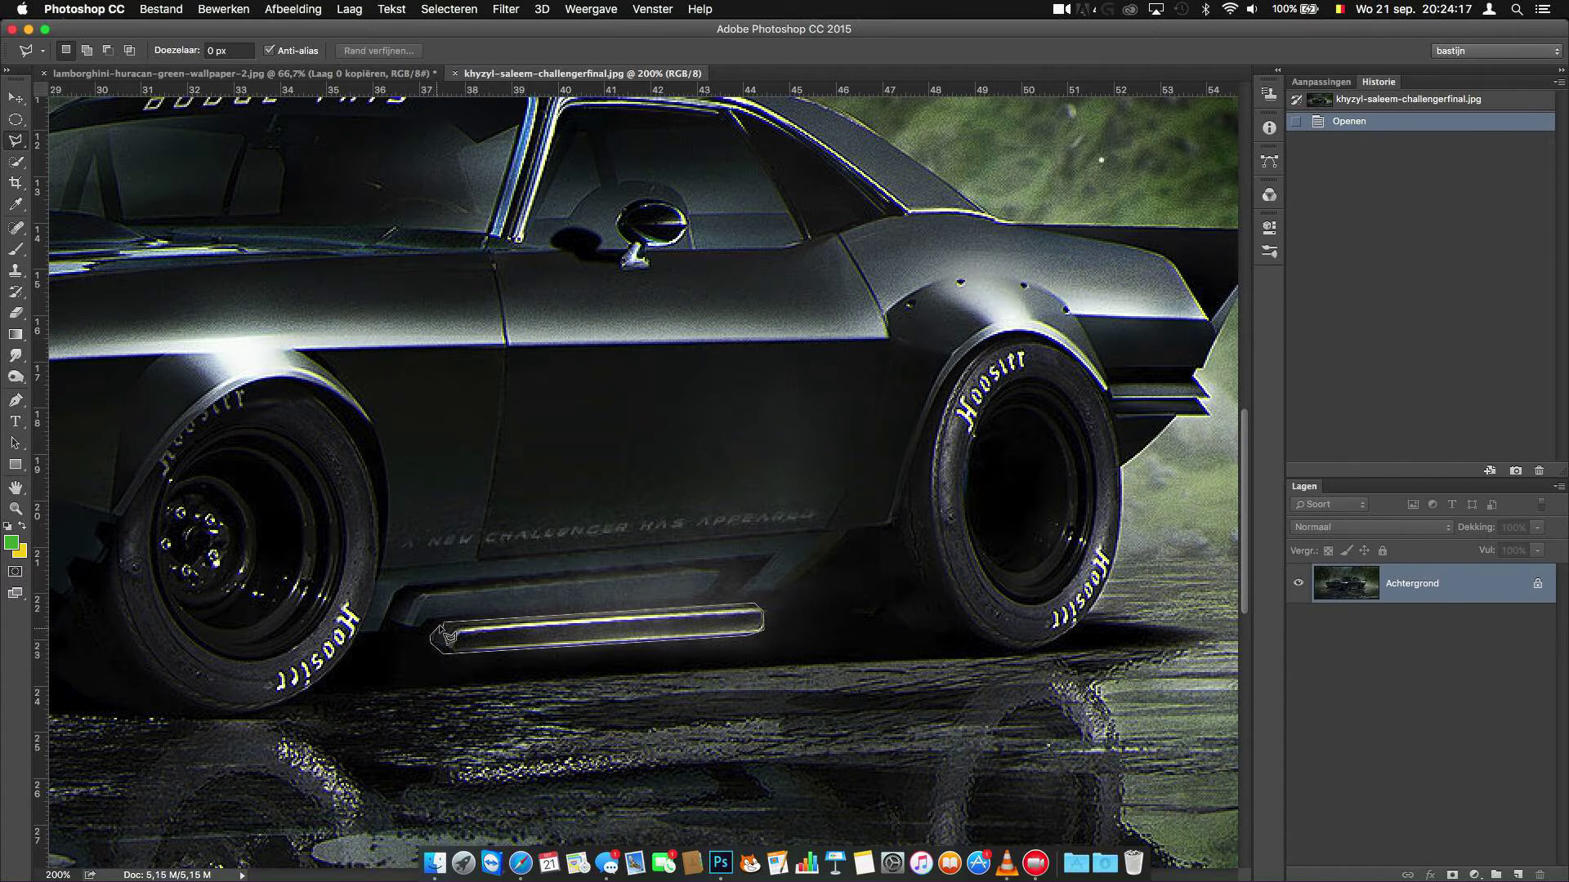
click(451, 633)
key(v)
mouse_move(497, 592)
mouse_down()
mouse_move(276, 150)
mouse_move(883, 637)
mouse_up()
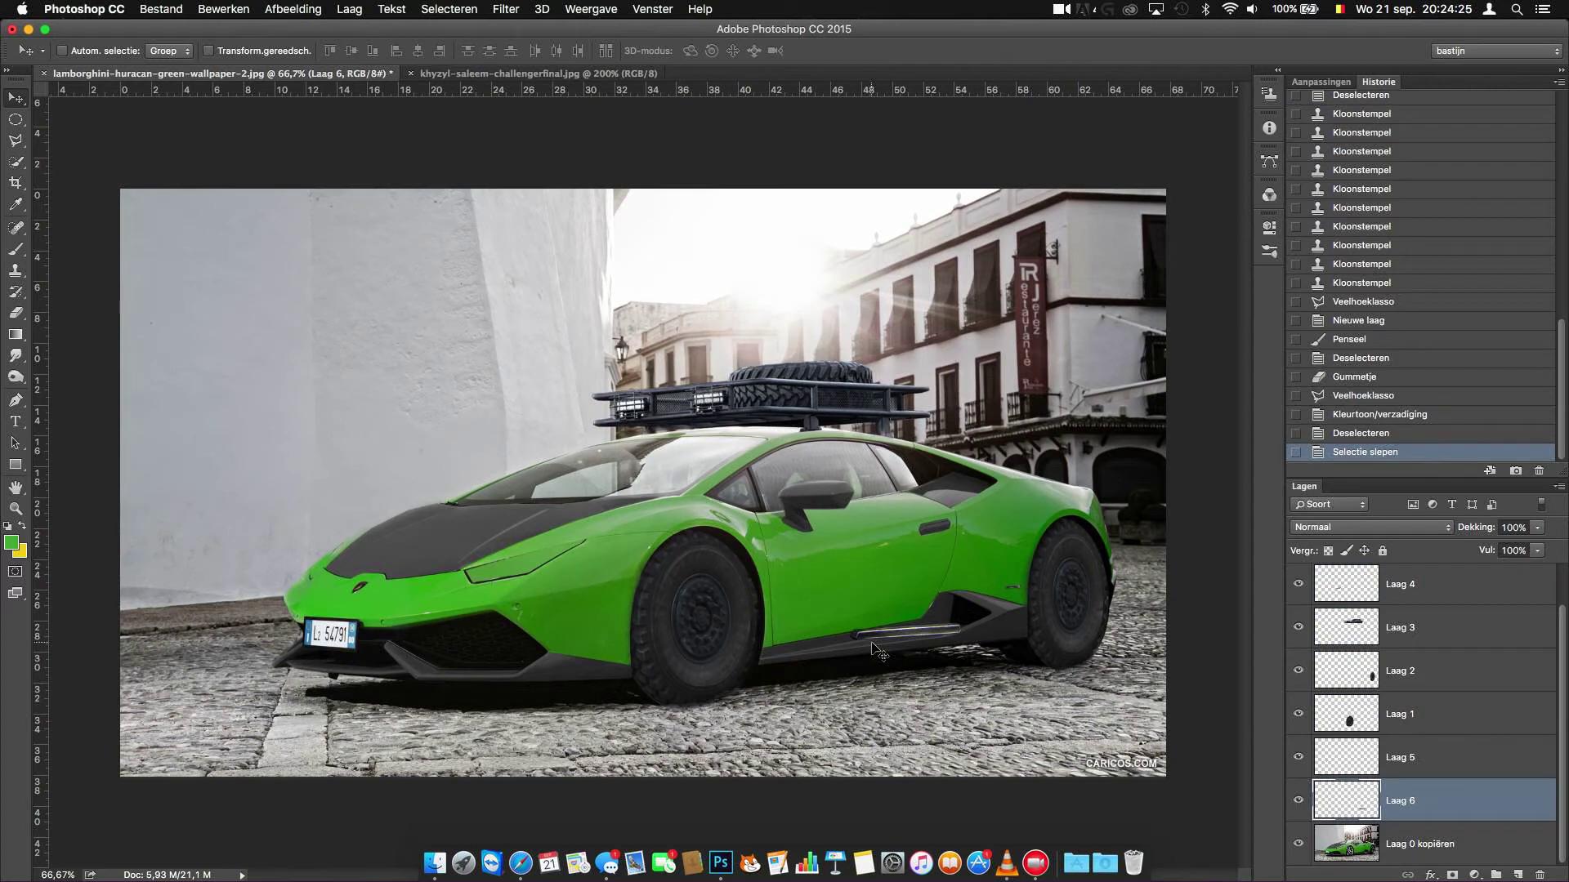
Step: Close the Challenger image and free-transform the strip to lie along the lower side skirt
click(411, 73)
click(223, 9)
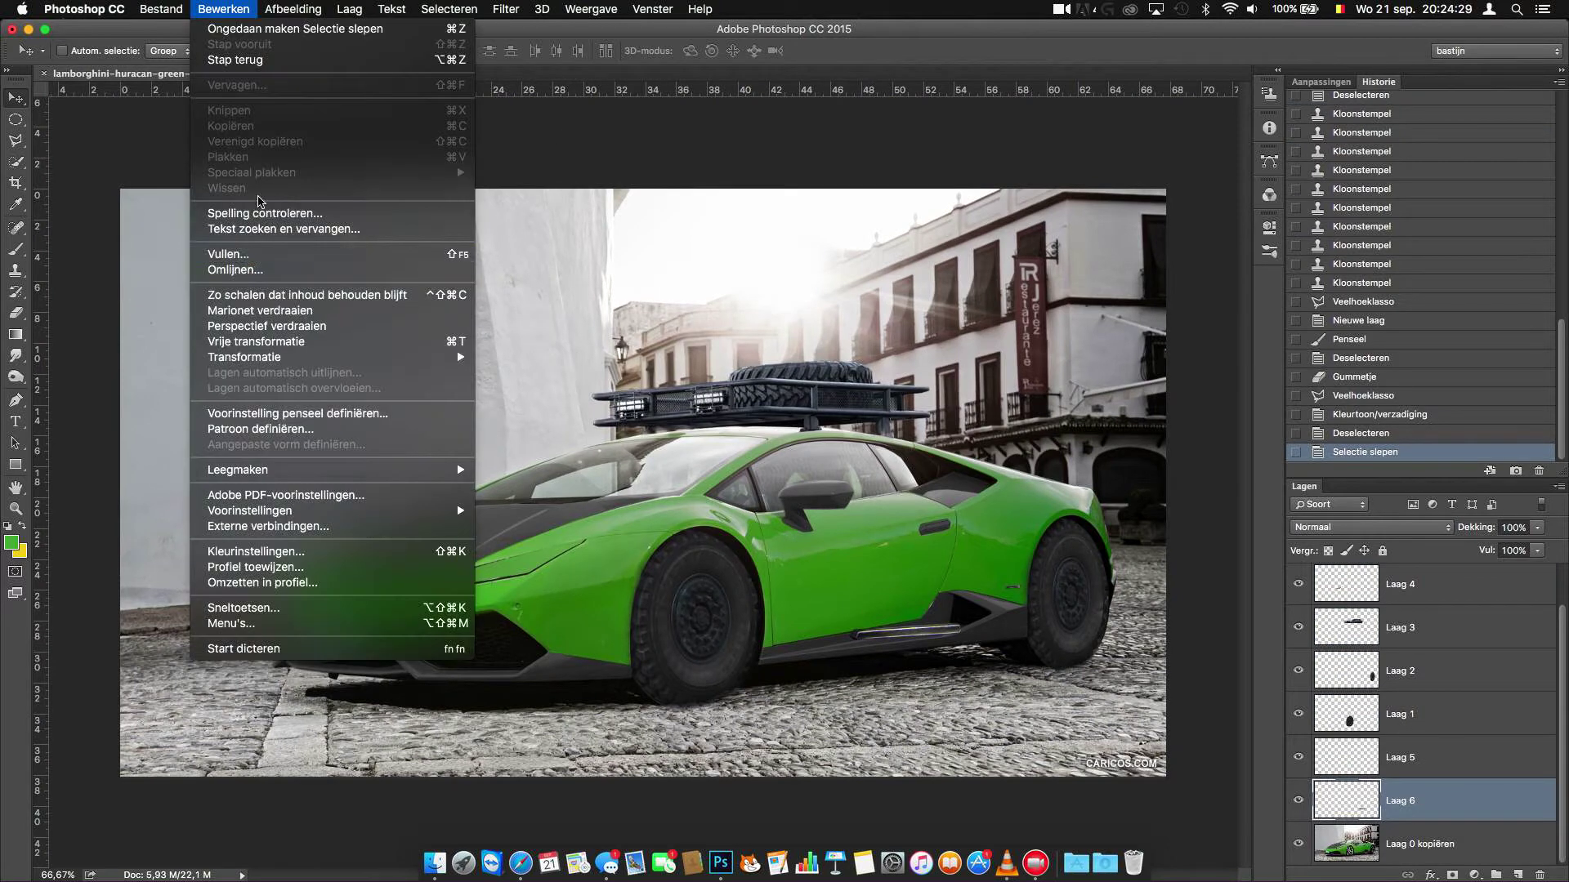
click(245, 312)
drag(944, 638, 937, 633)
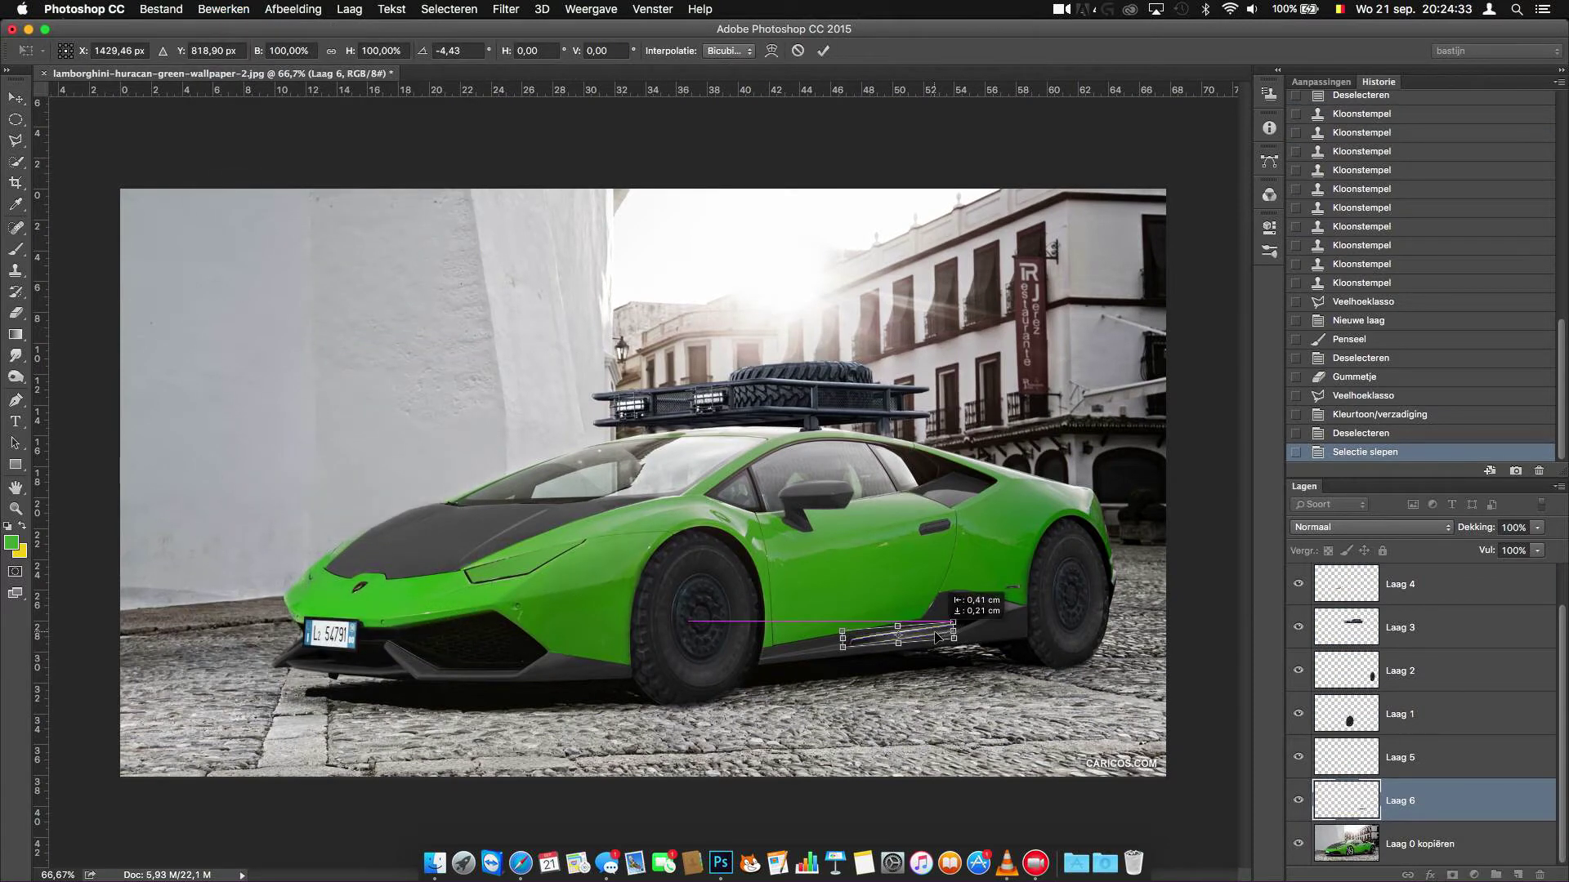
key(super+plus)
key(super+plus)
key(super+plus)
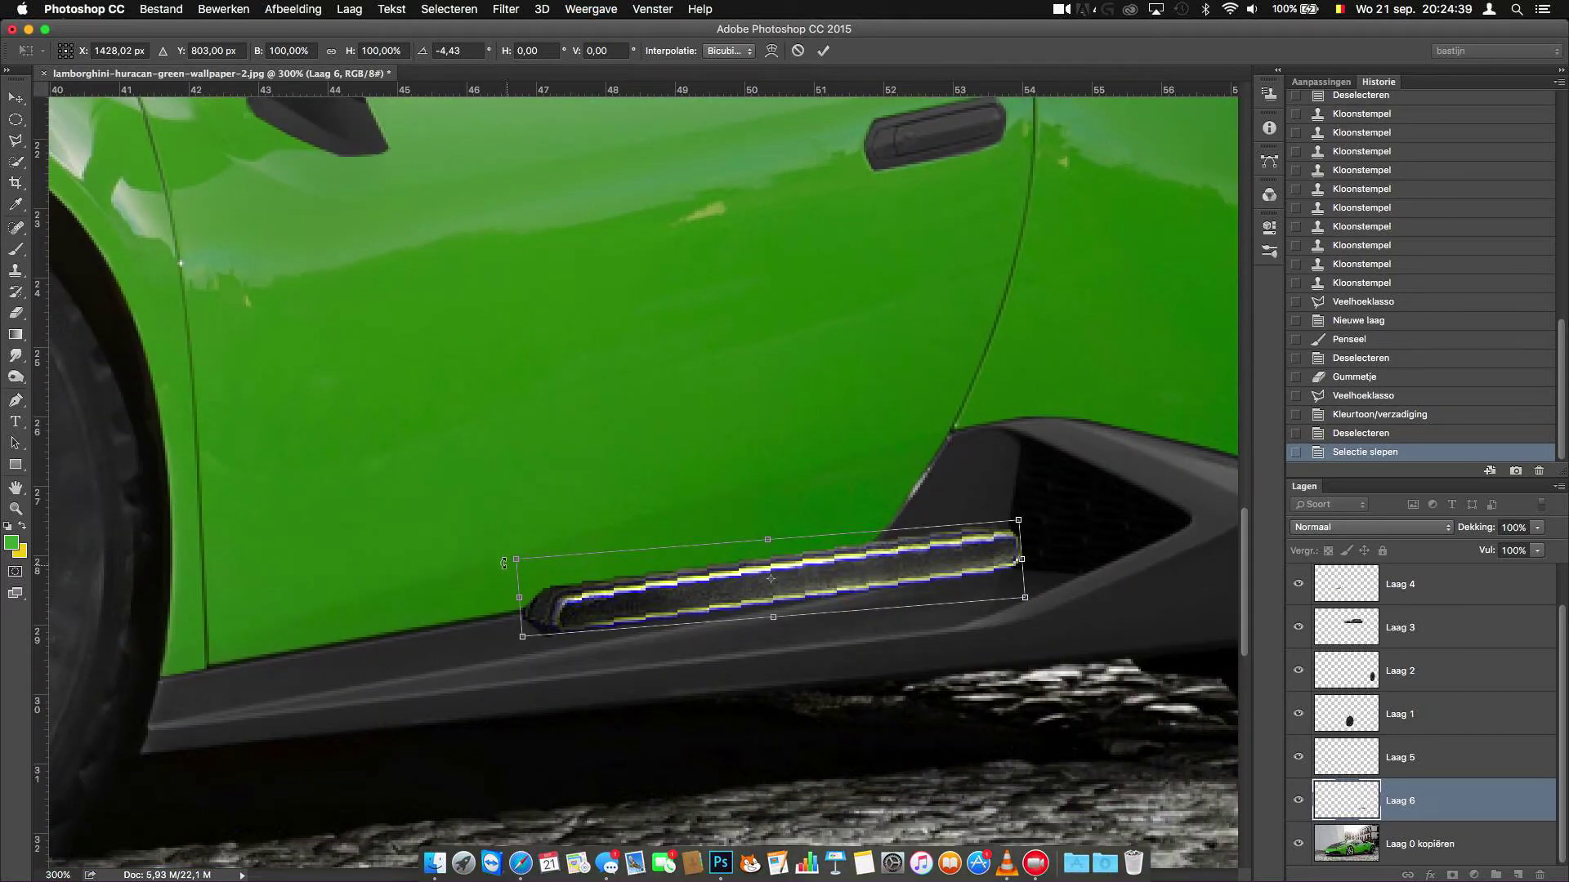
drag(519, 597, 596, 589)
drag(767, 540, 767, 564)
drag(630, 599, 304, 672)
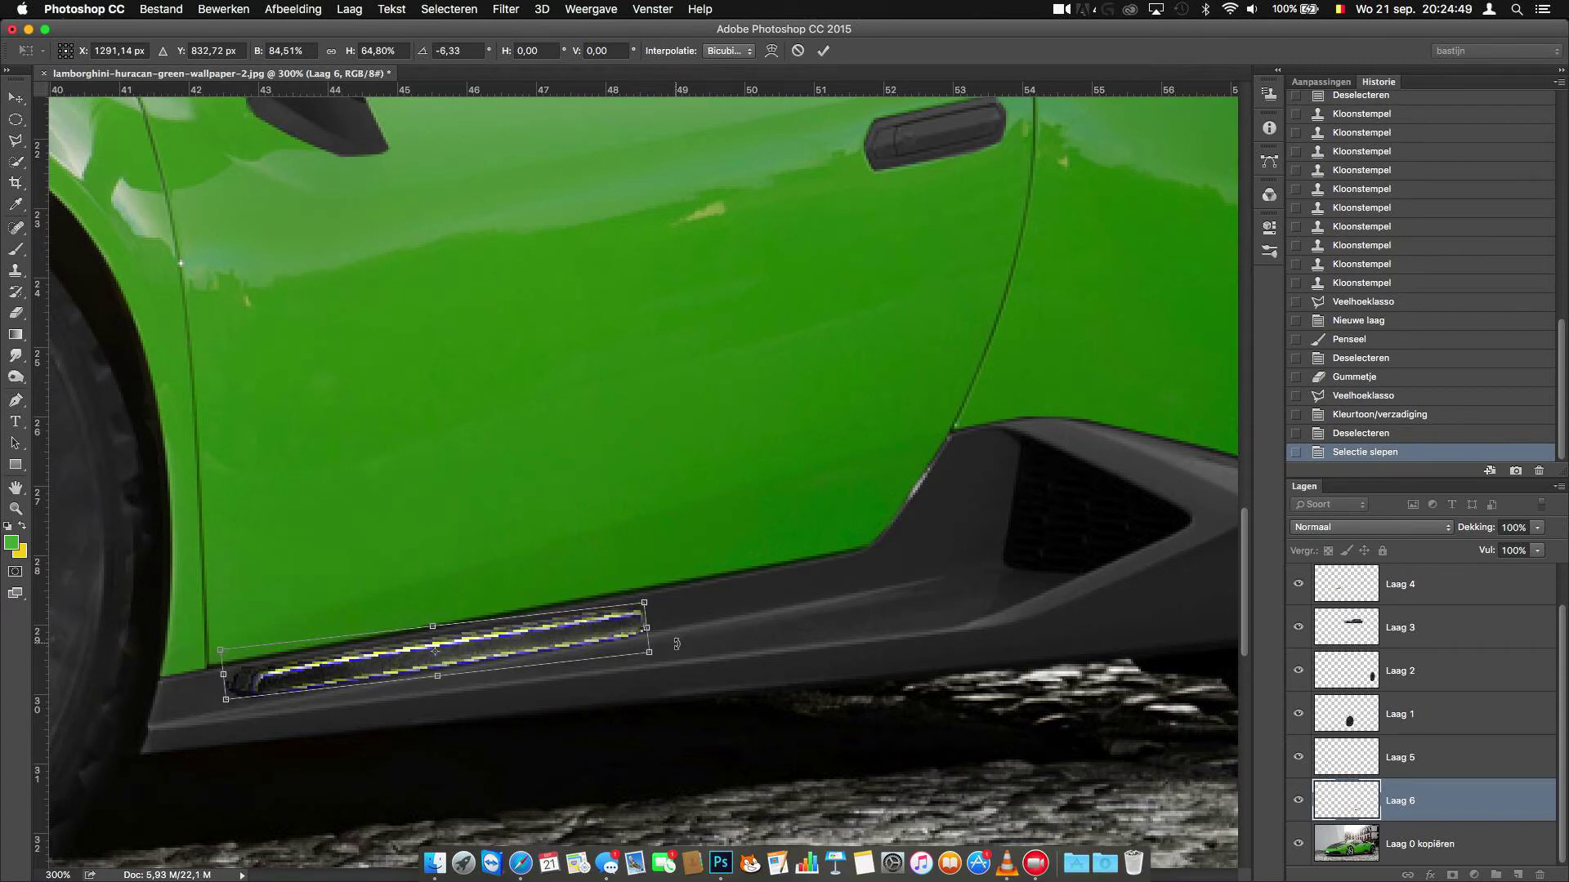
key(Return)
key(super+minus)
key(super+minus)
key(super+minus)
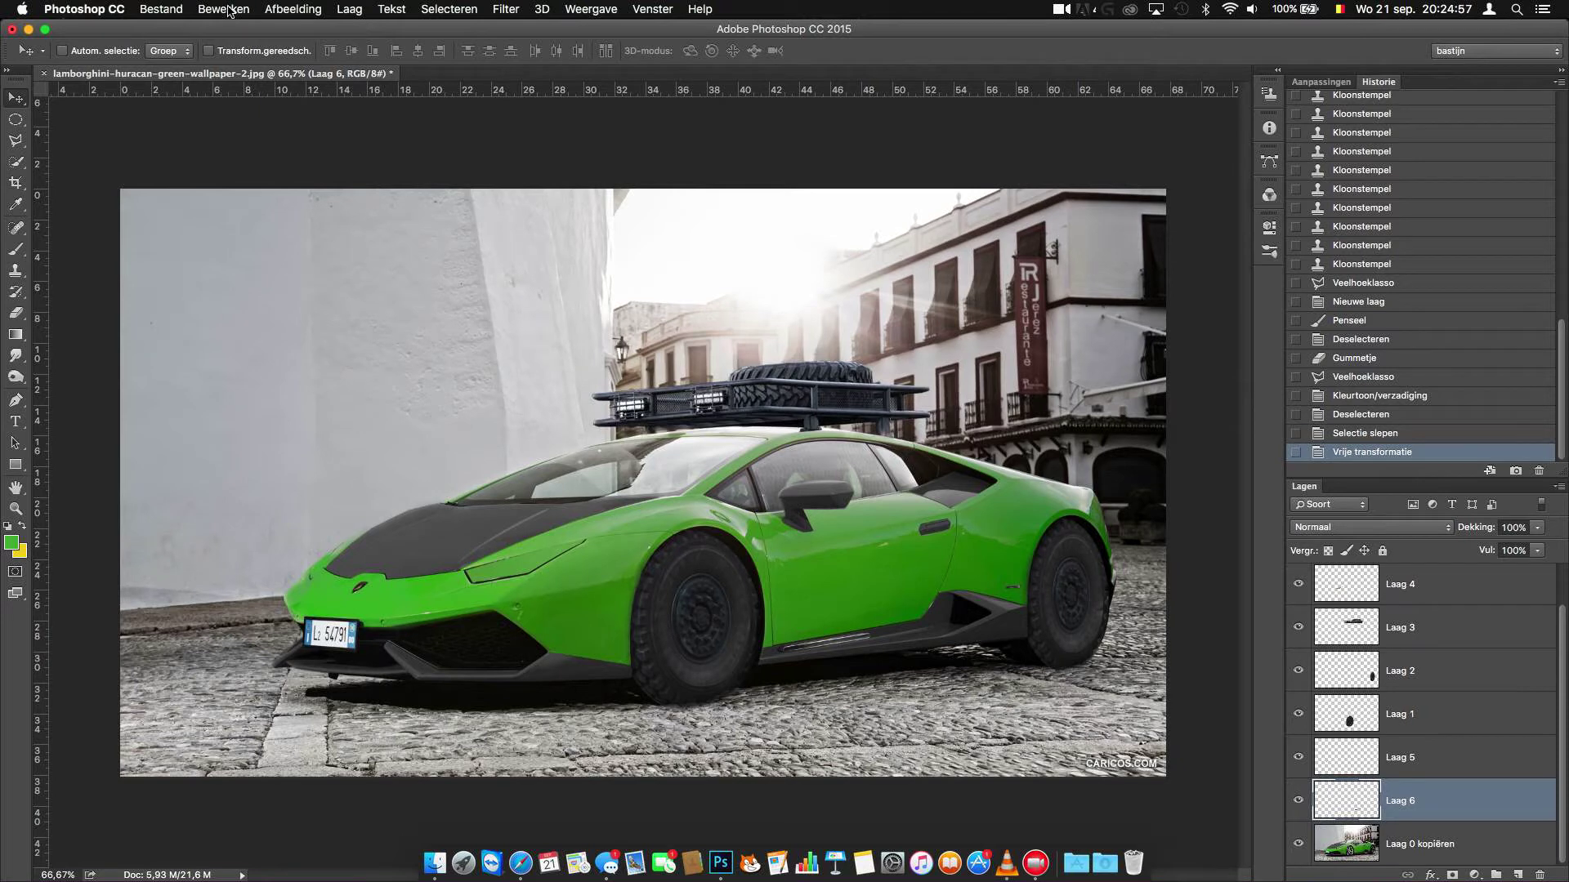
Step: Make the strip dark grey with Hue/Saturation (Saturation -100, Lightness -25)
click(270, 9)
click(506, 150)
drag(1256, 483, 1182, 447)
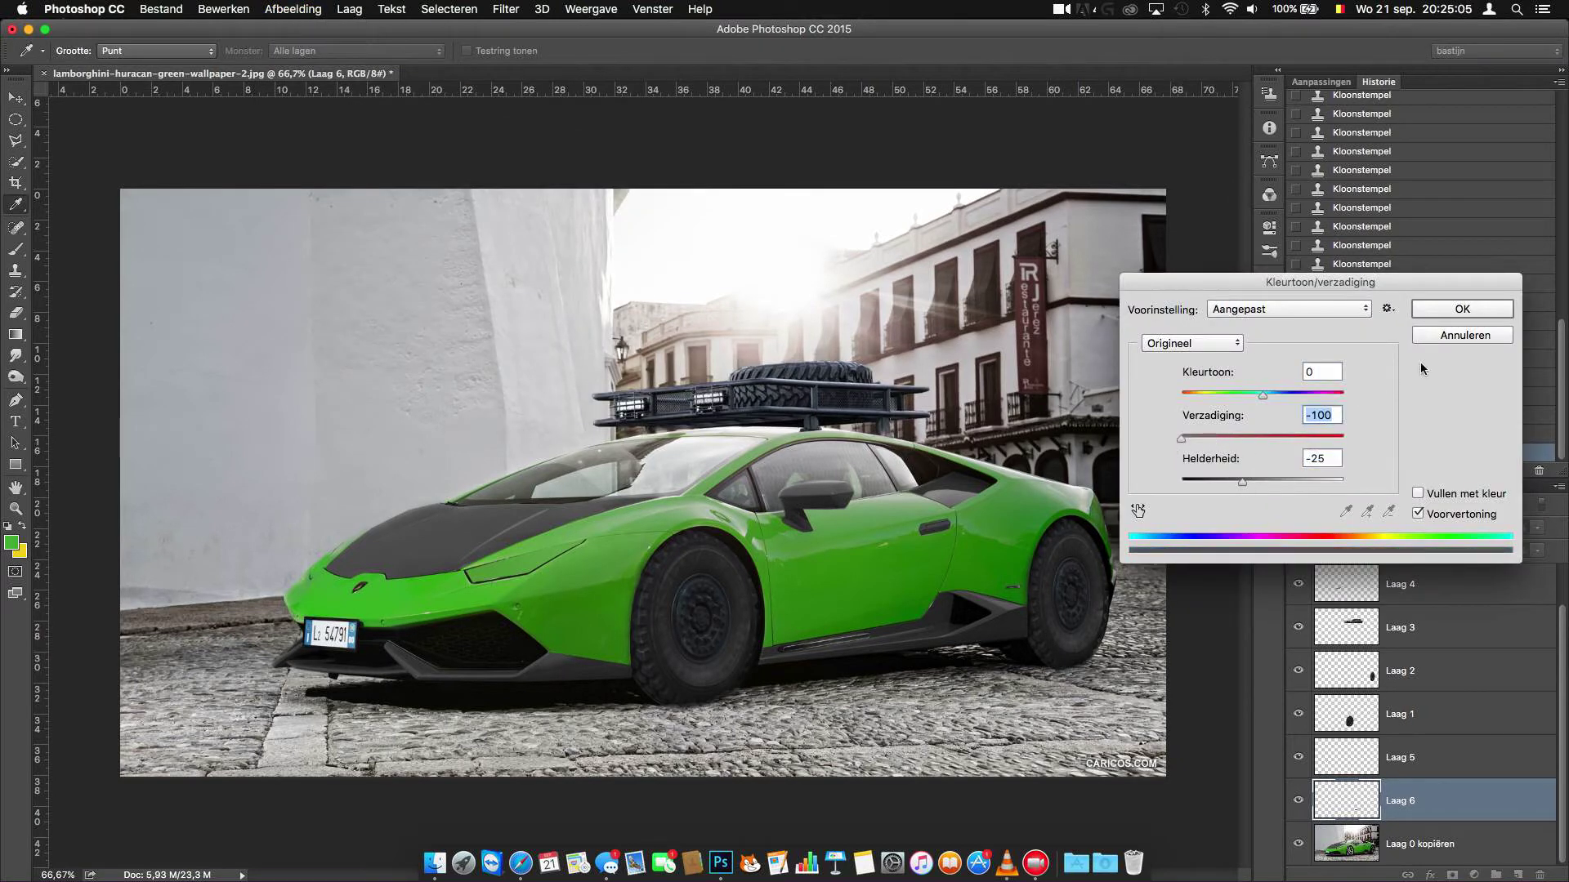
click(1463, 309)
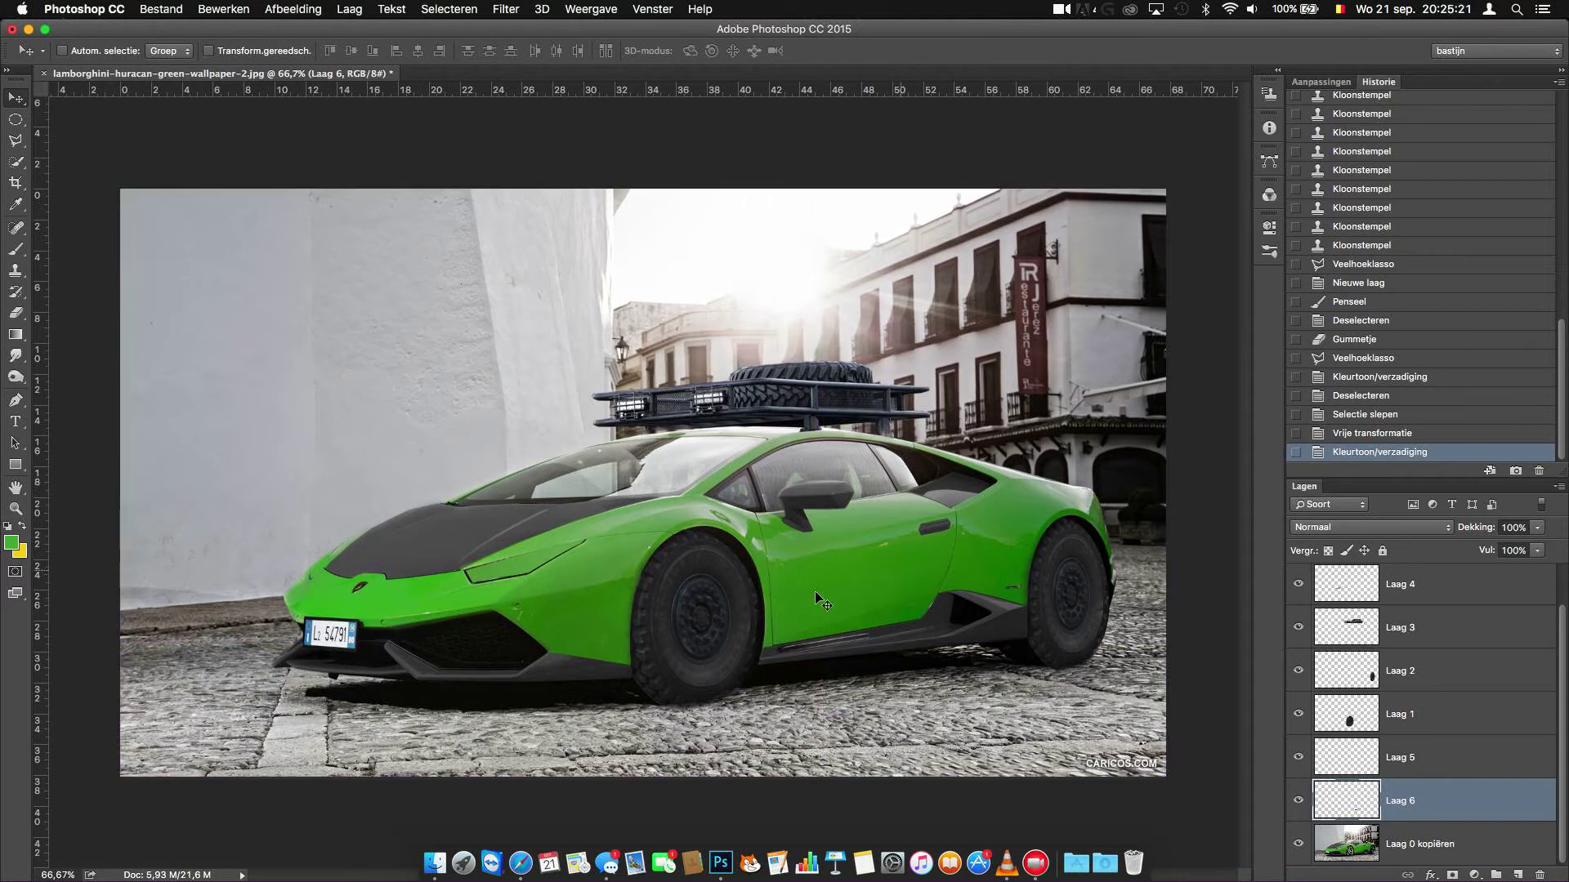
Step: Open the 1104rv Jeep image from Downloads in Photoshop
click(426, 854)
right_click(546, 449)
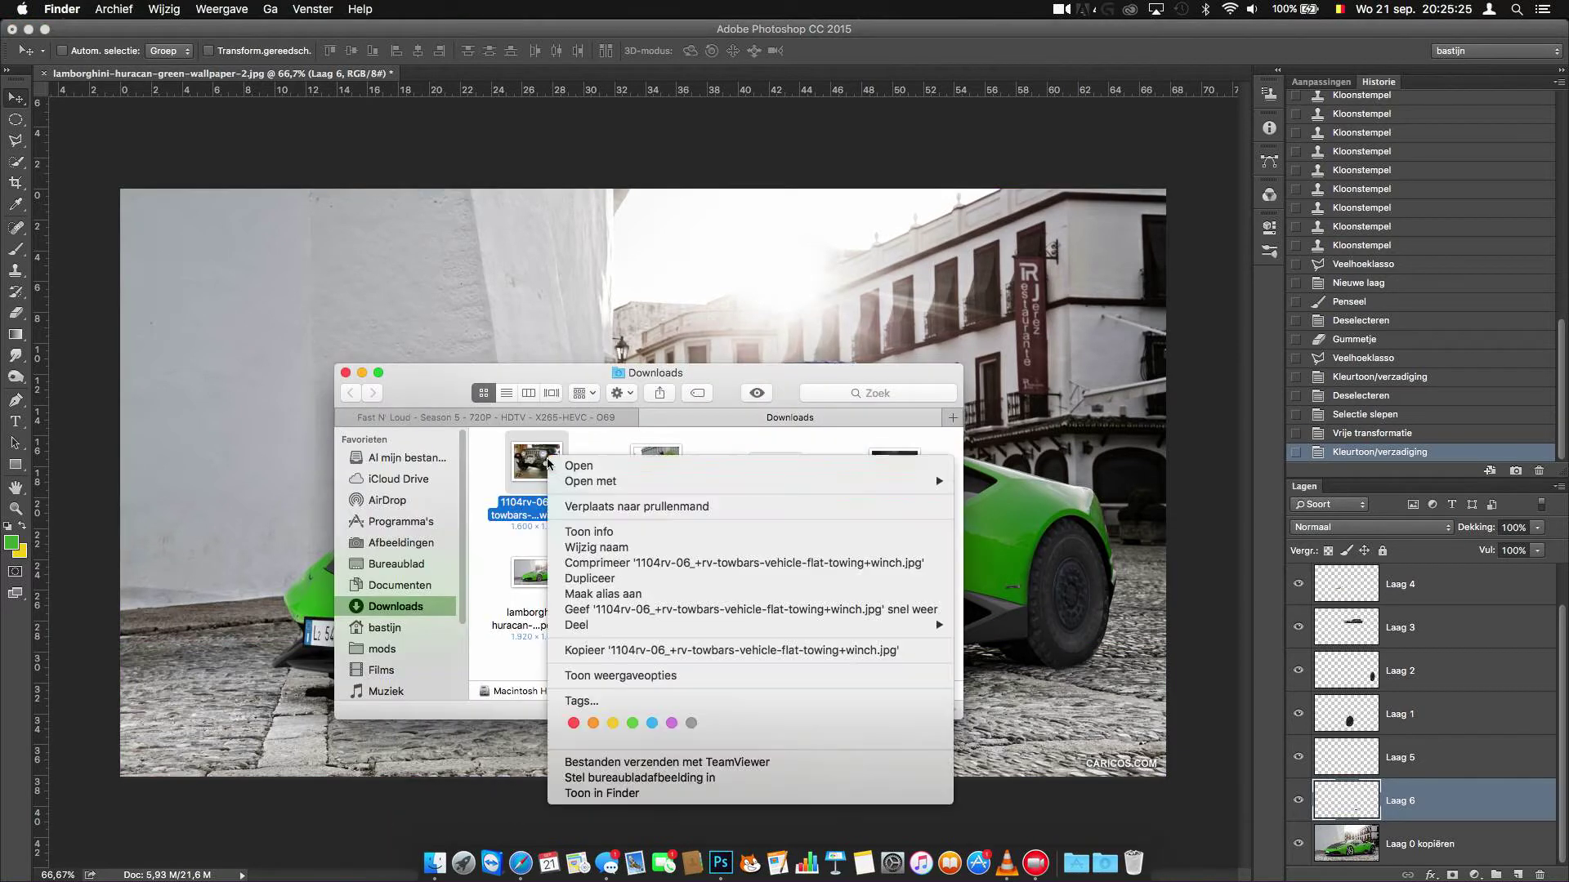
click(1025, 512)
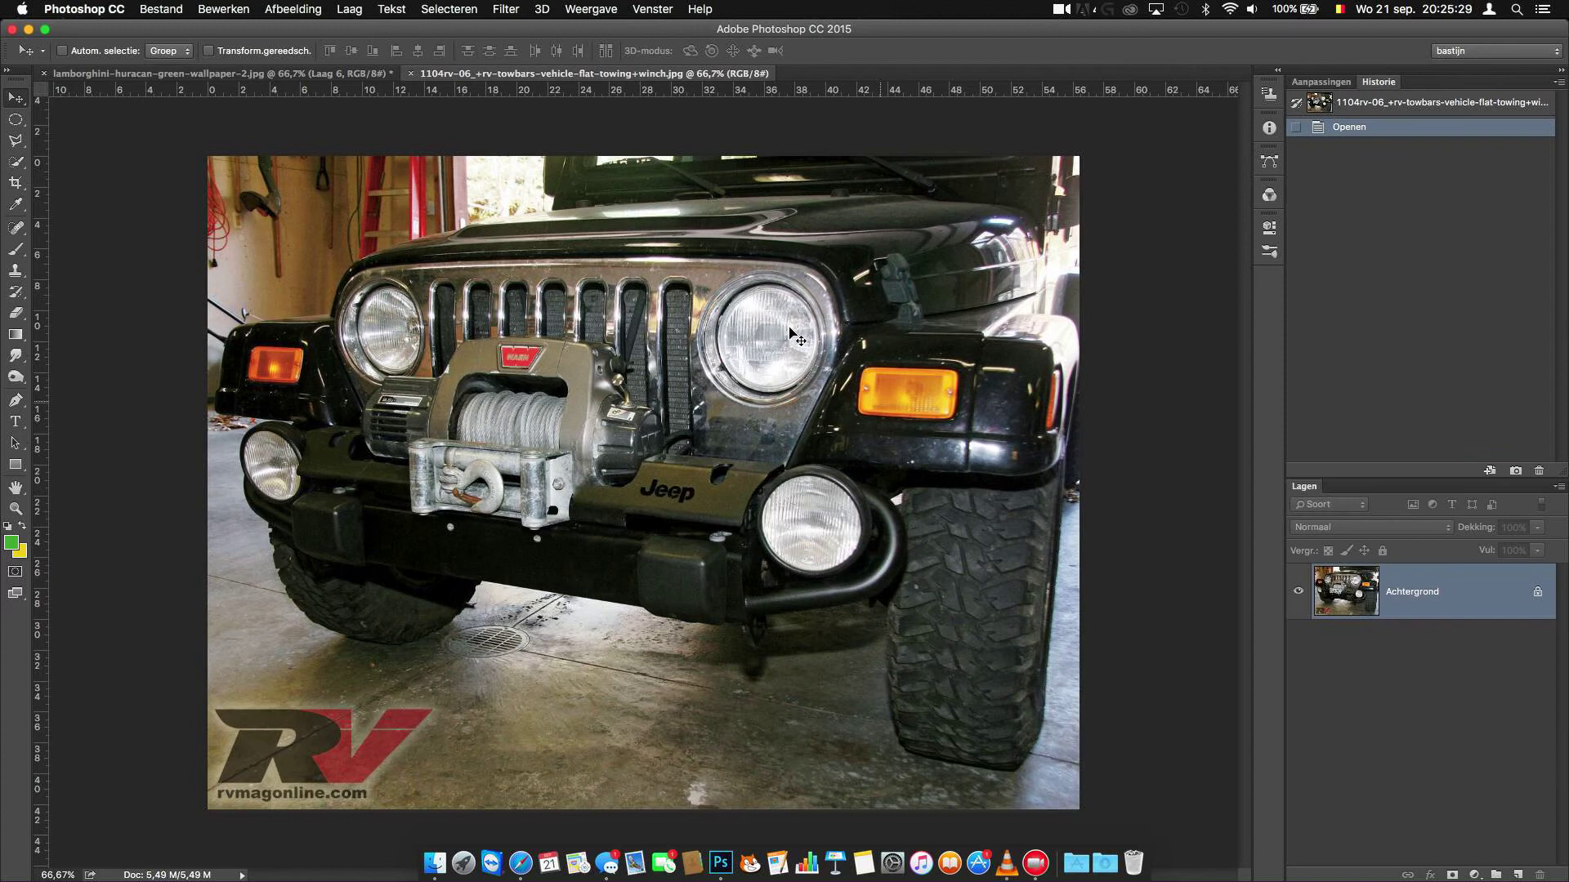
Step: Outline the Jeep's winch with the Polygonal Lasso and drag it to the Lamborghini tab
key(l)
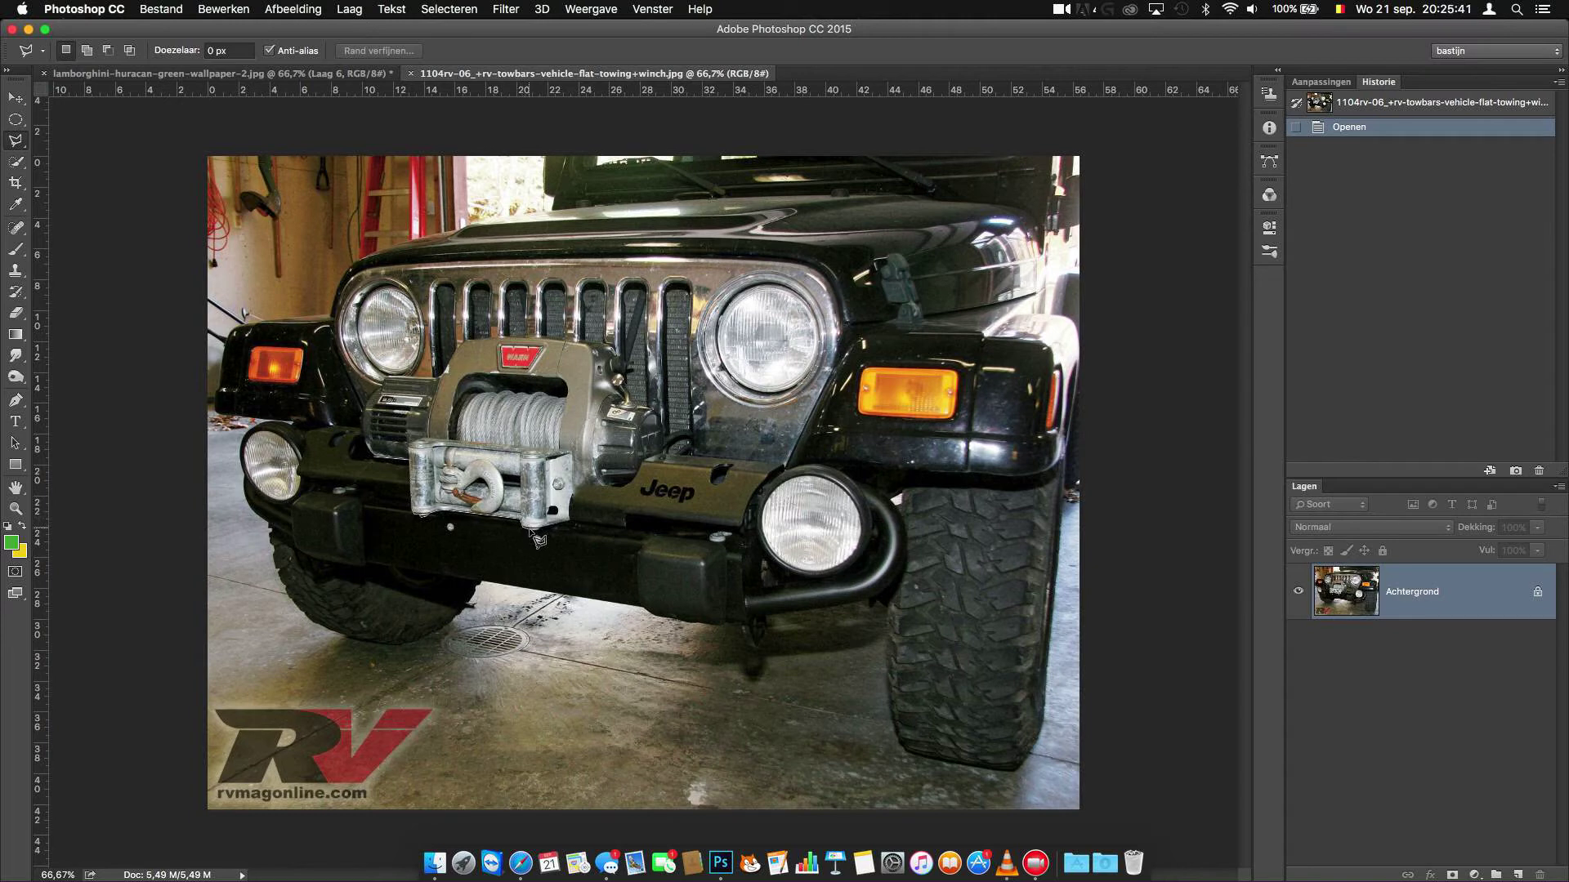
click(573, 516)
click(362, 425)
double_click(381, 468)
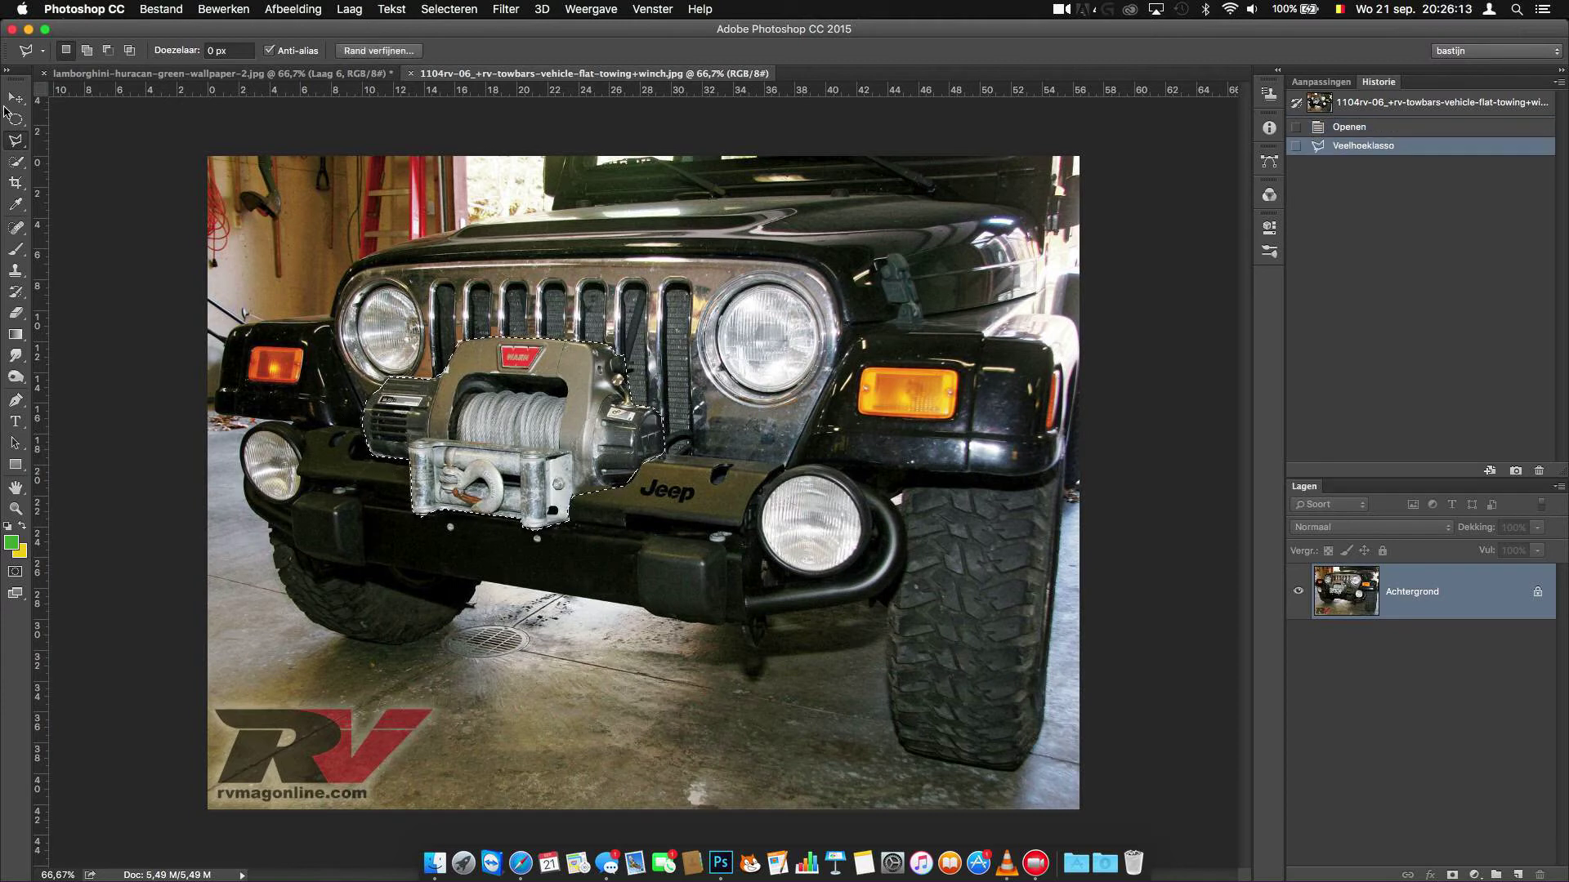
key(v)
drag(384, 466, 199, 79)
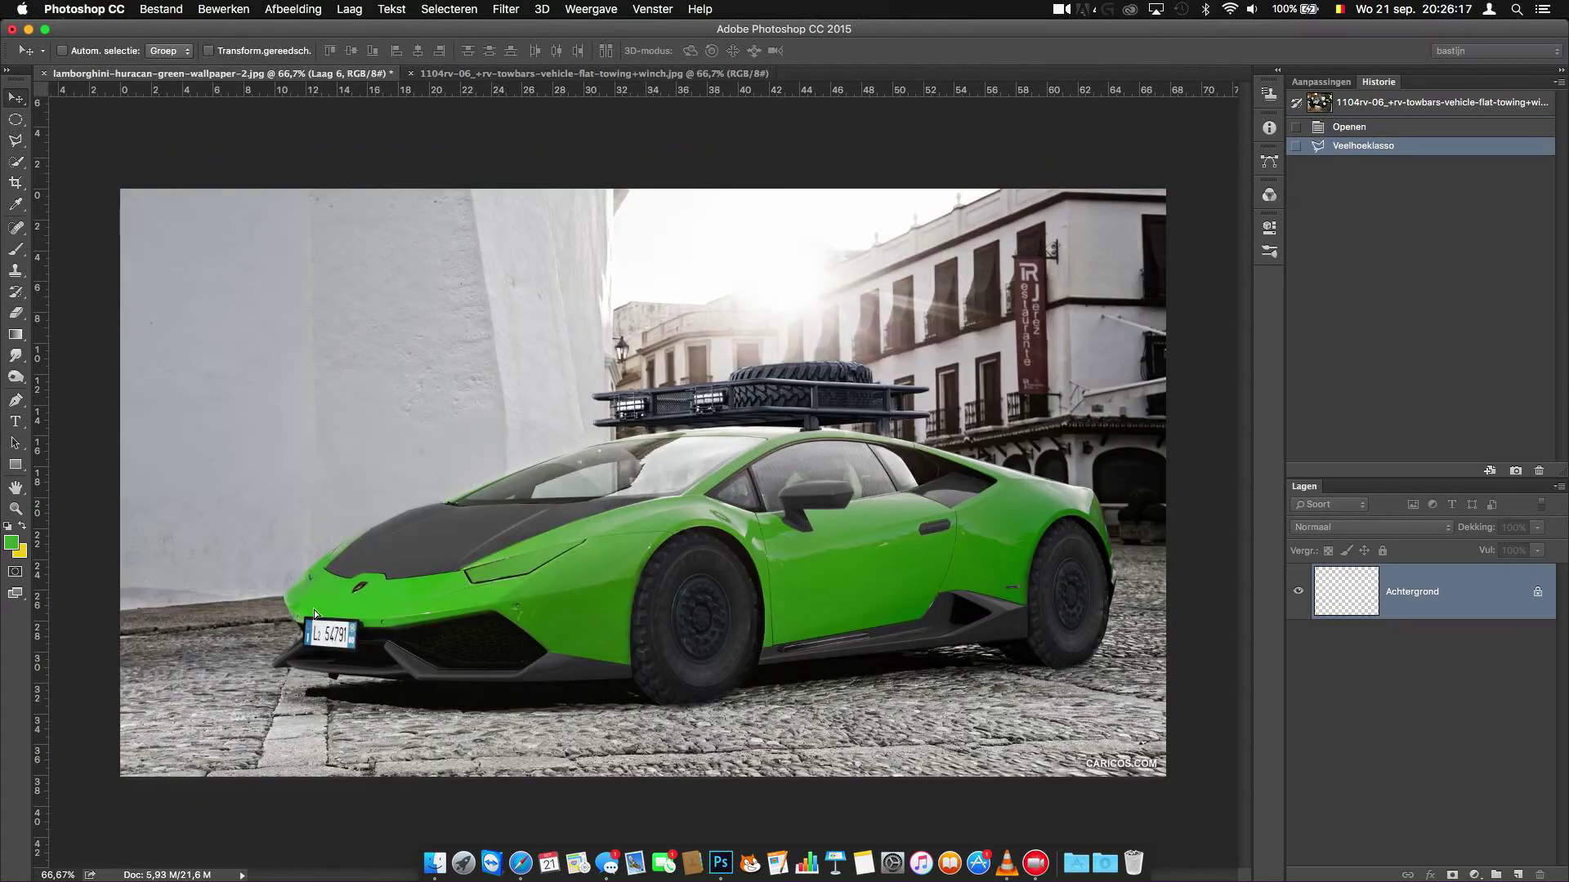
Step: Drop the winch in as Laag 7, then shrink, move and tilt it onto the front bumper
drag(314, 609, 332, 644)
click(215, 12)
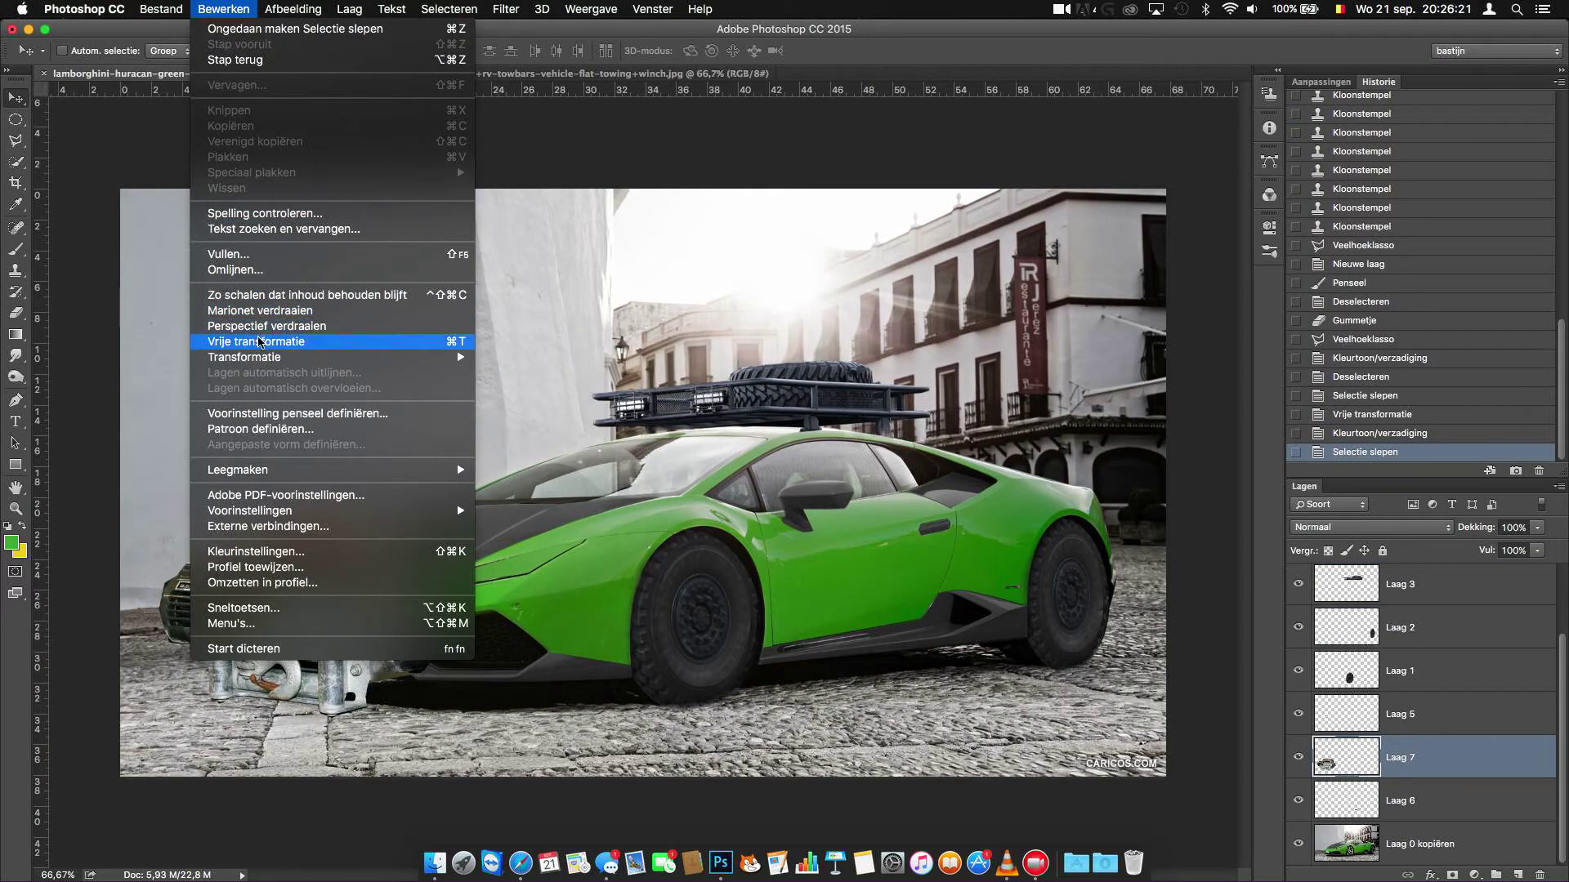
click(245, 342)
drag(155, 527, 342, 660)
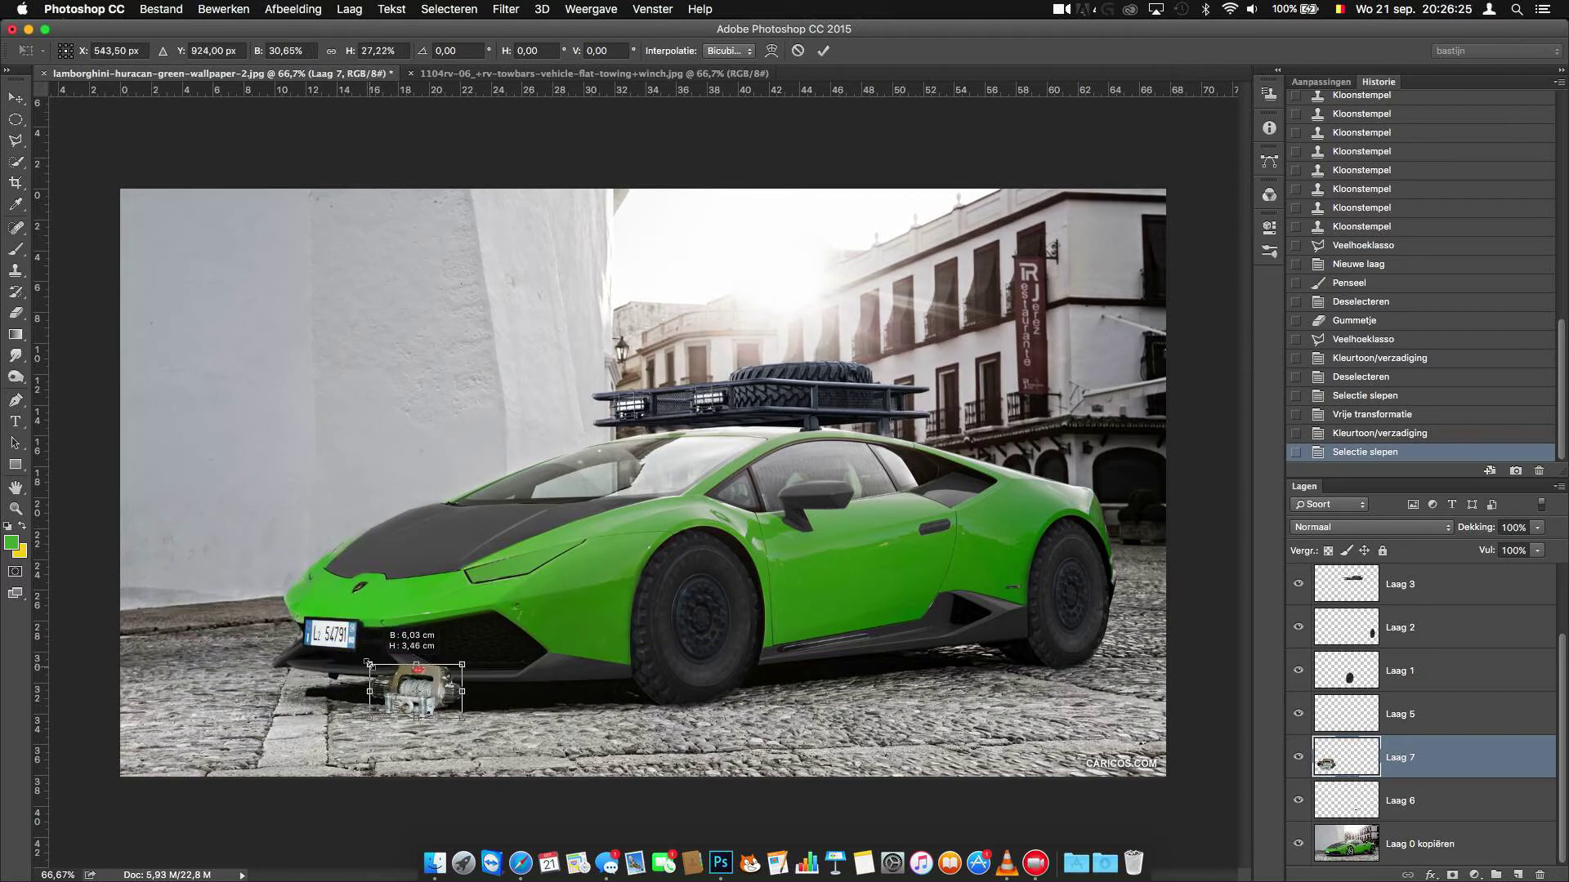
drag(409, 685, 327, 651)
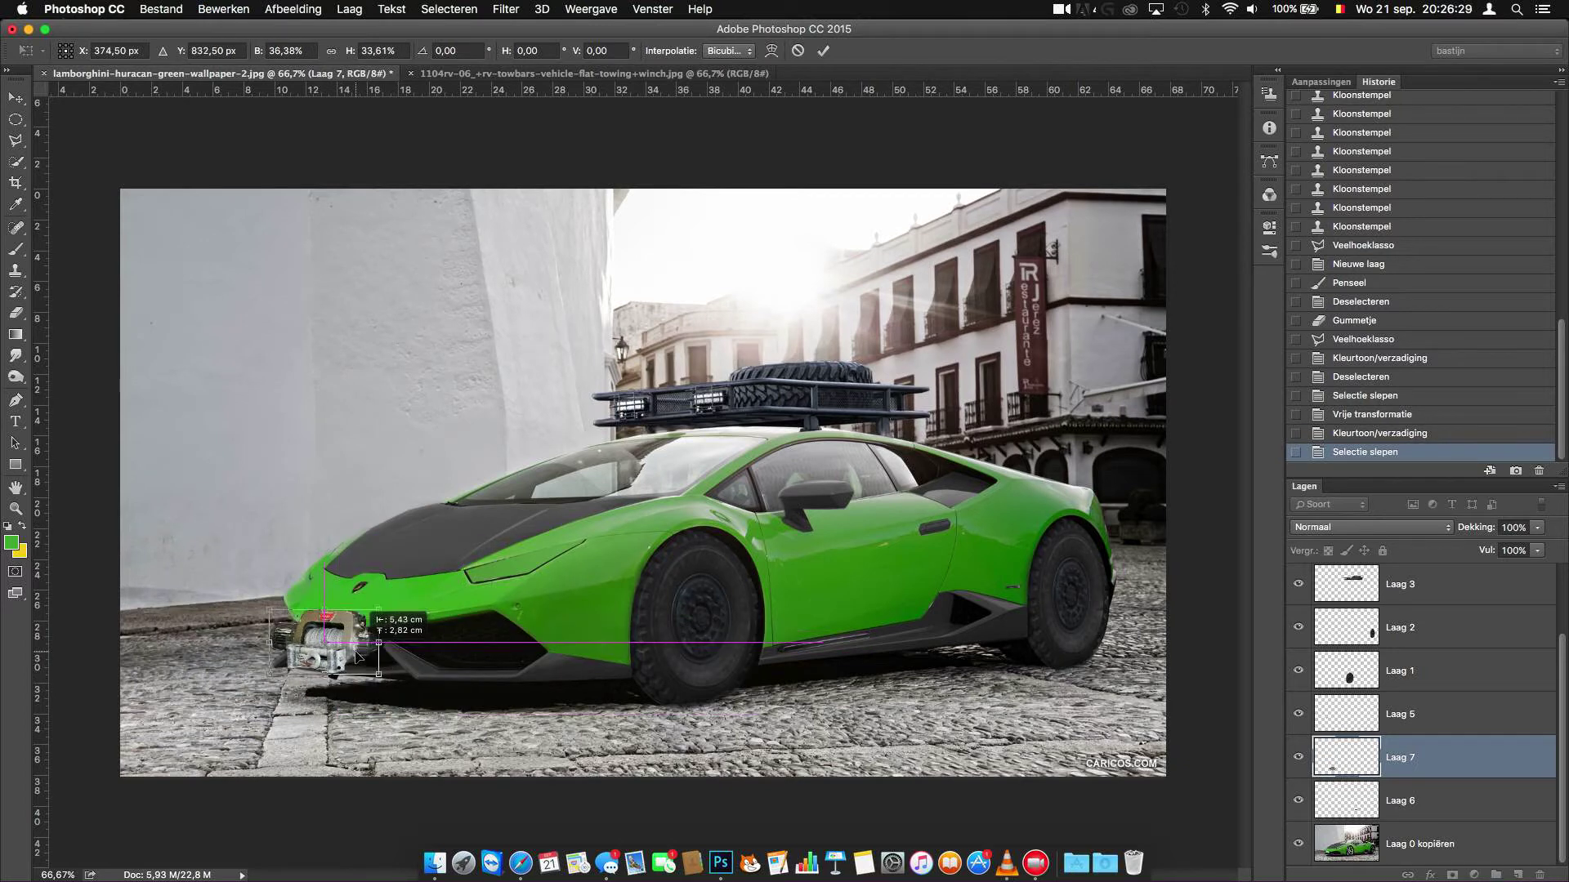
drag(411, 712, 411, 693)
key(Return)
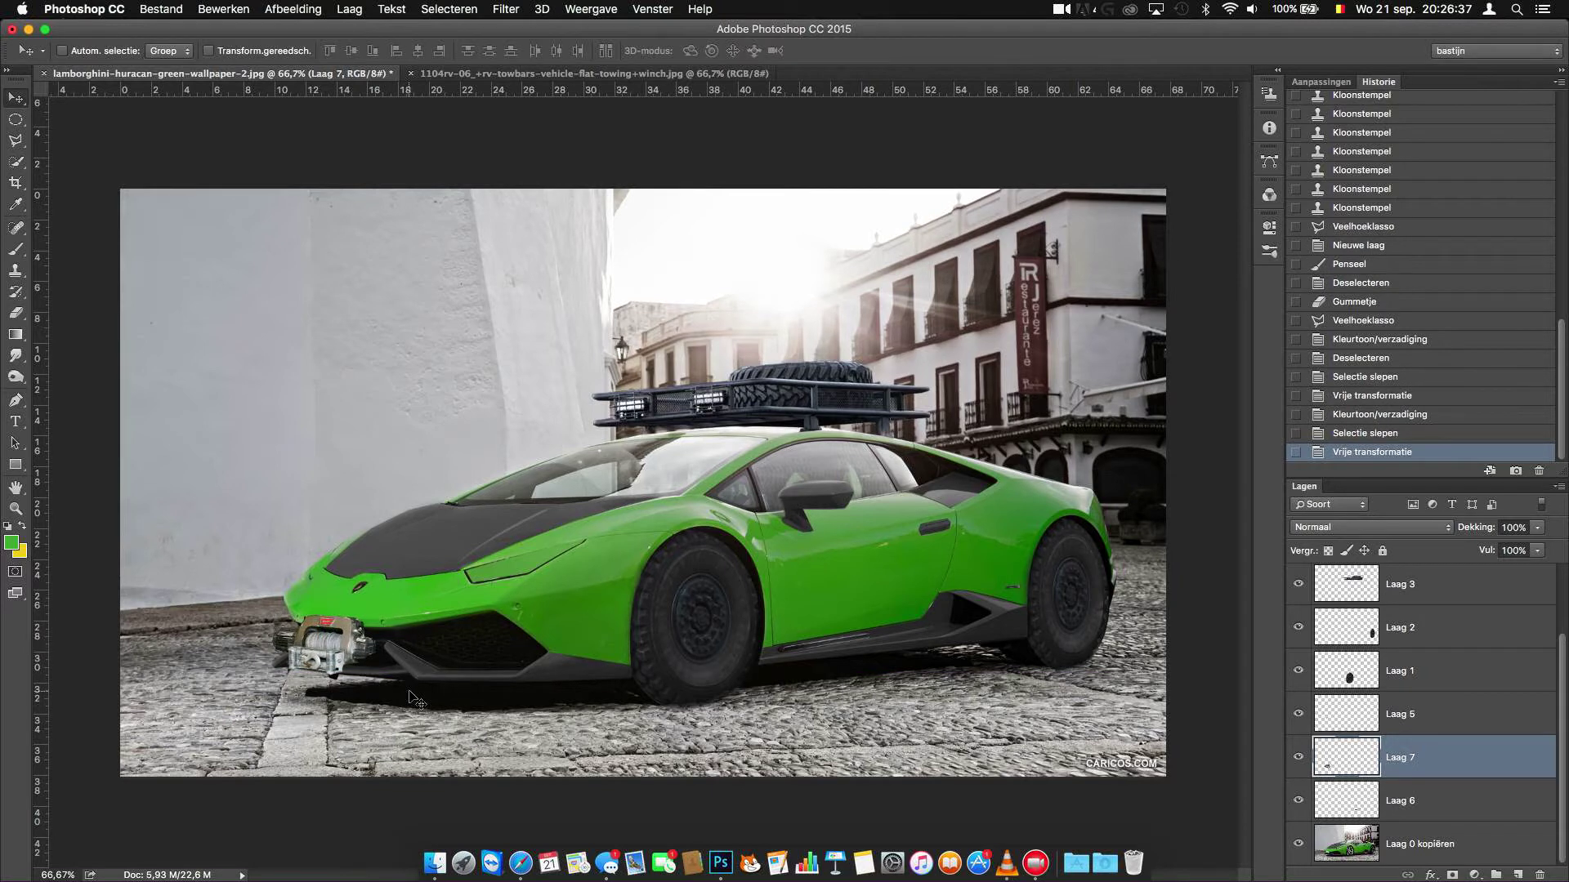
Step: Darken the winch with Hue/Saturation Lightness -47
click(223, 9)
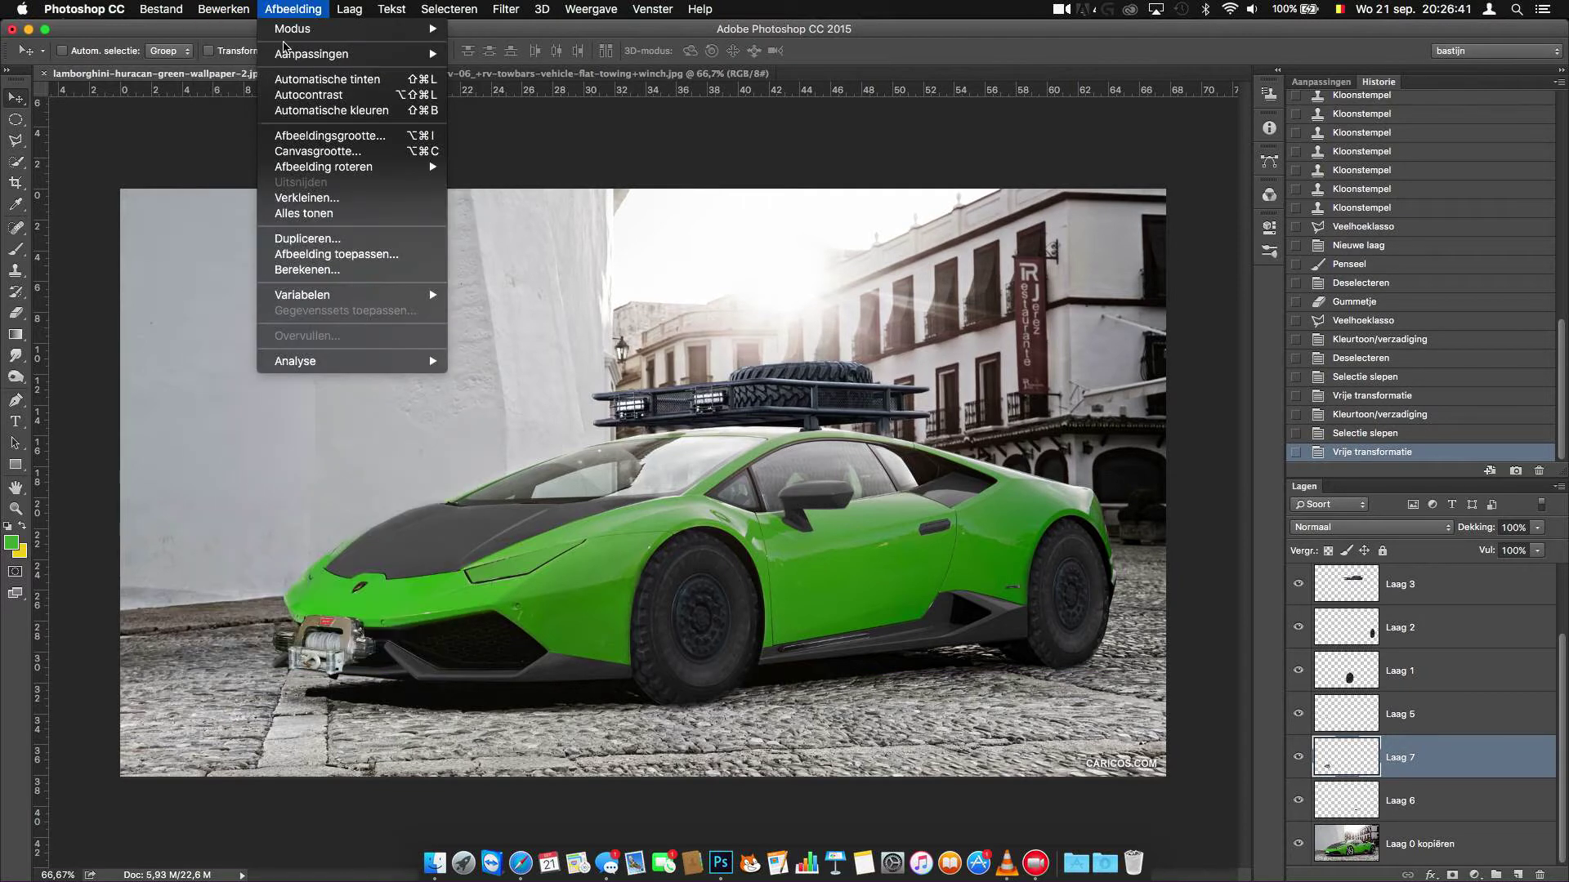
click(523, 141)
drag(1263, 482, 1225, 486)
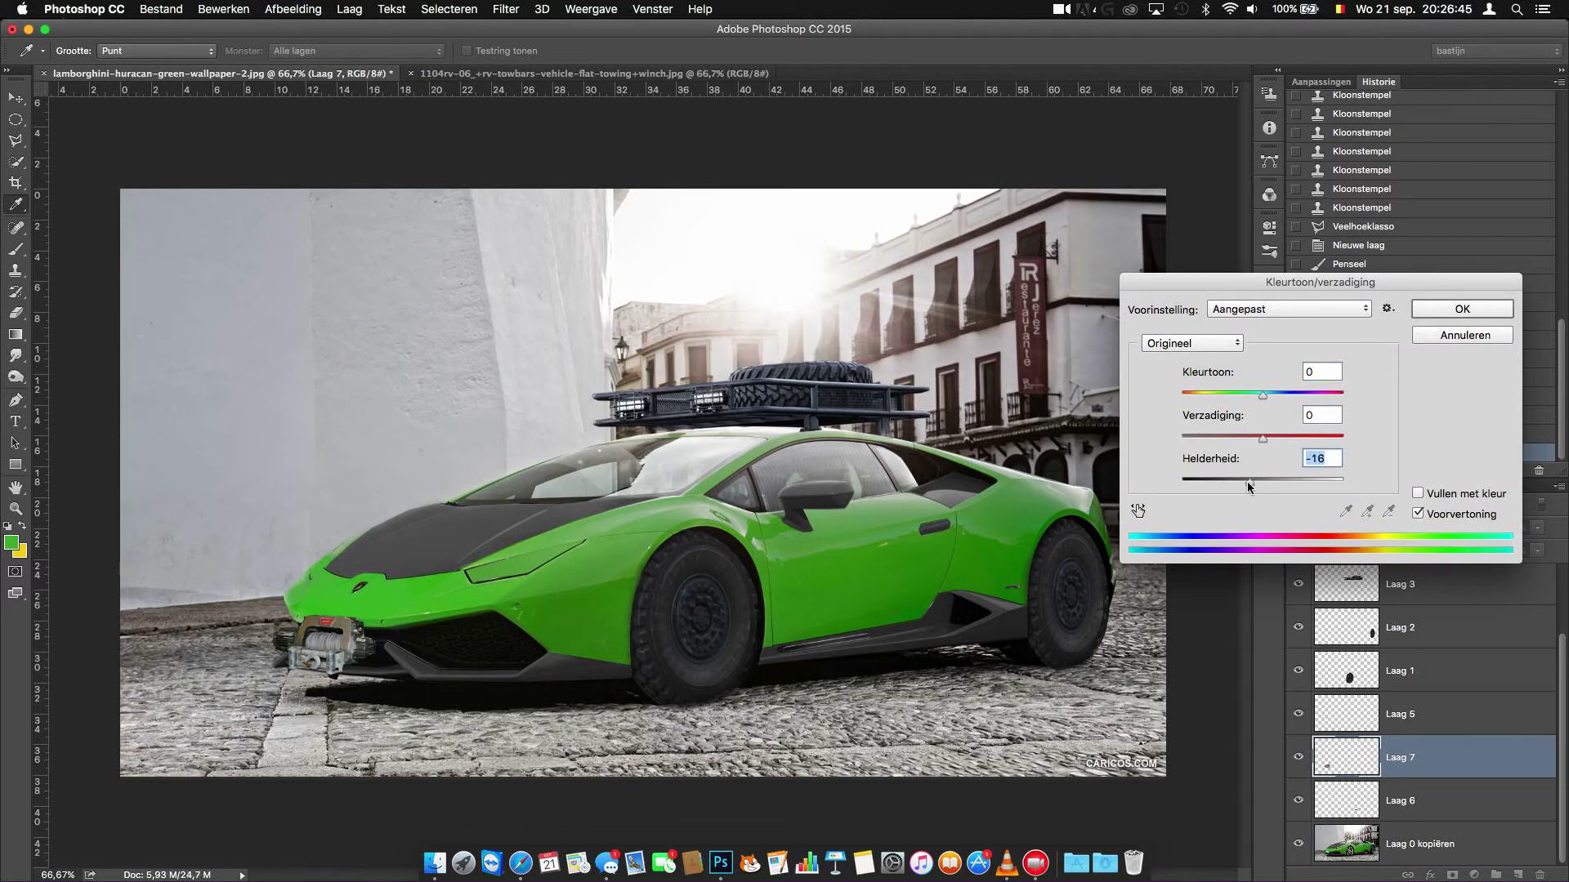
click(1447, 310)
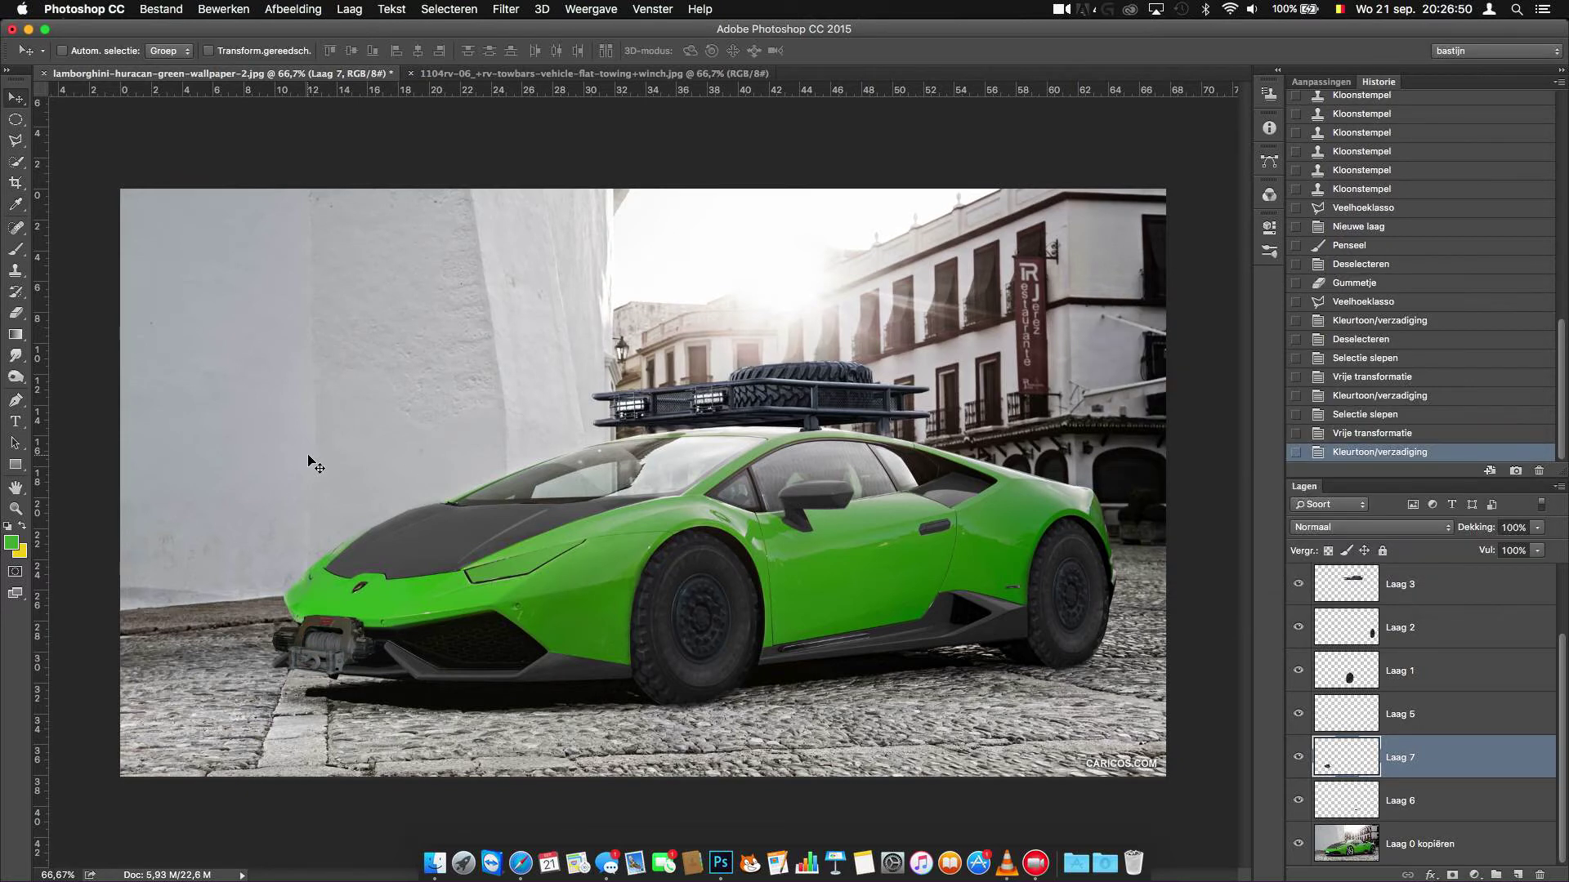
Step: Pick the Polygonal Lasso and zoom in on the windshield
click(16, 140)
key(super+1)
key(super+plus)
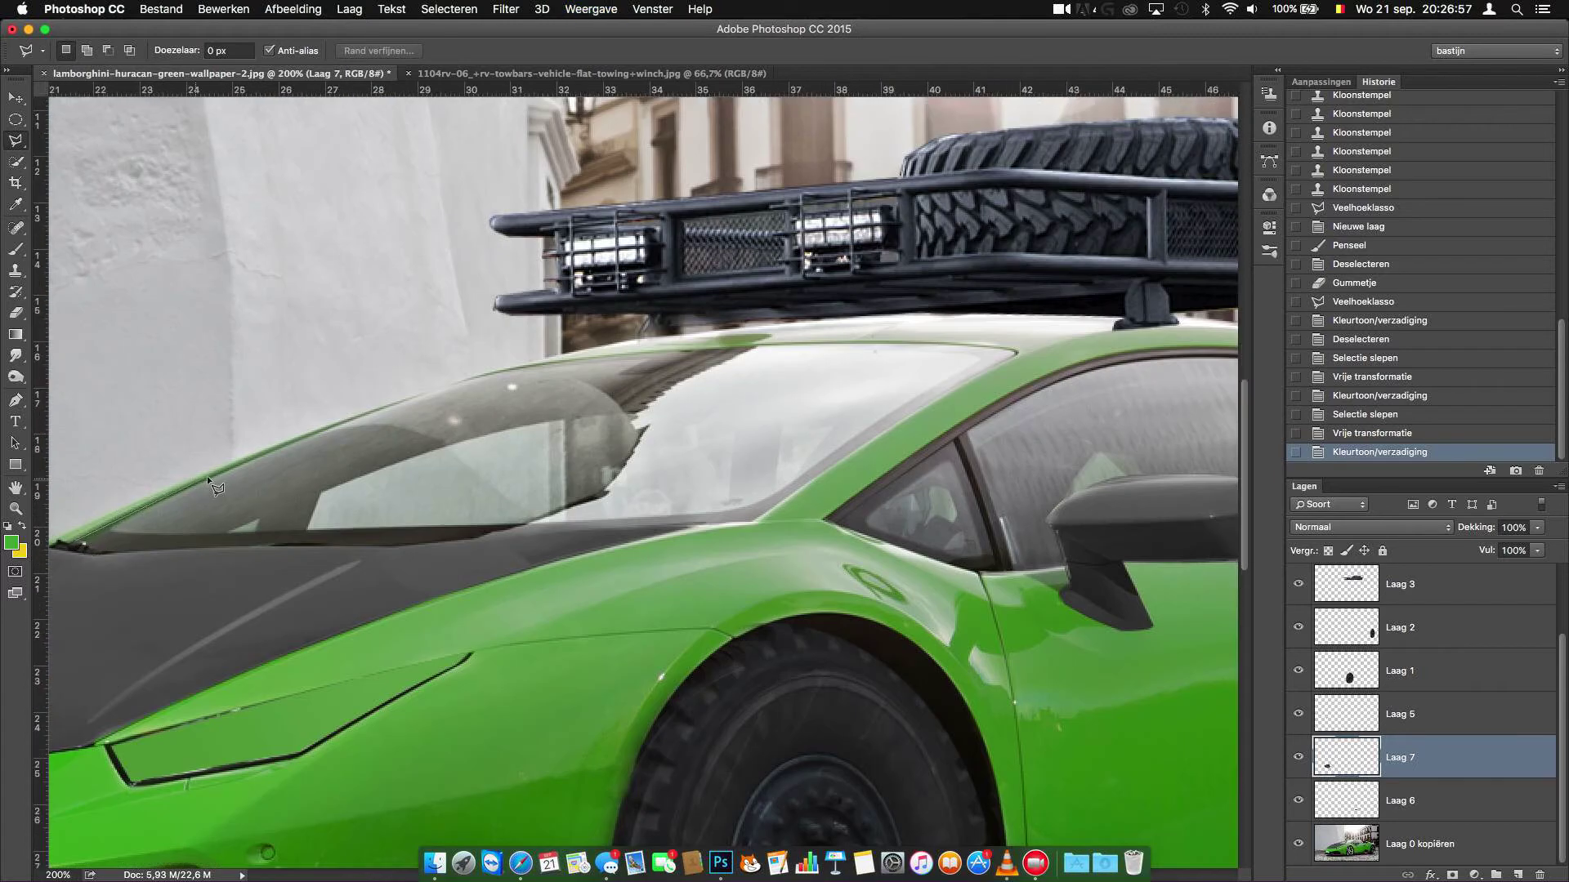
Step: Outline the windshield with the Polygonal Lasso
click(352, 417)
click(879, 433)
click(347, 551)
click(80, 542)
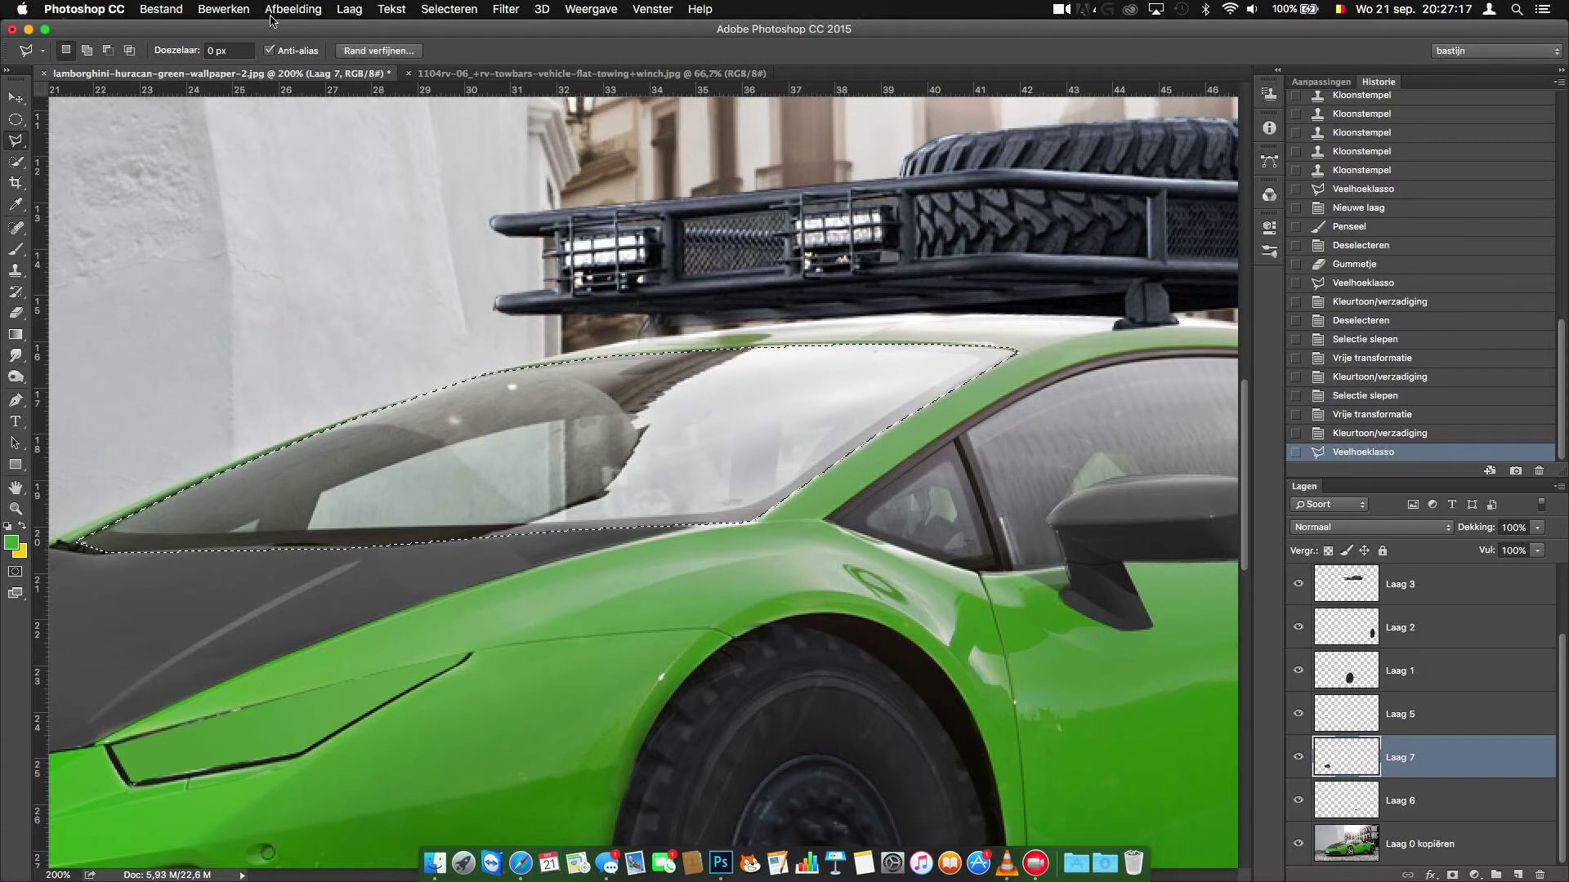
Step: Fill the windshield selection with solid black on a new layer
key(ctrl+shift+alt+n)
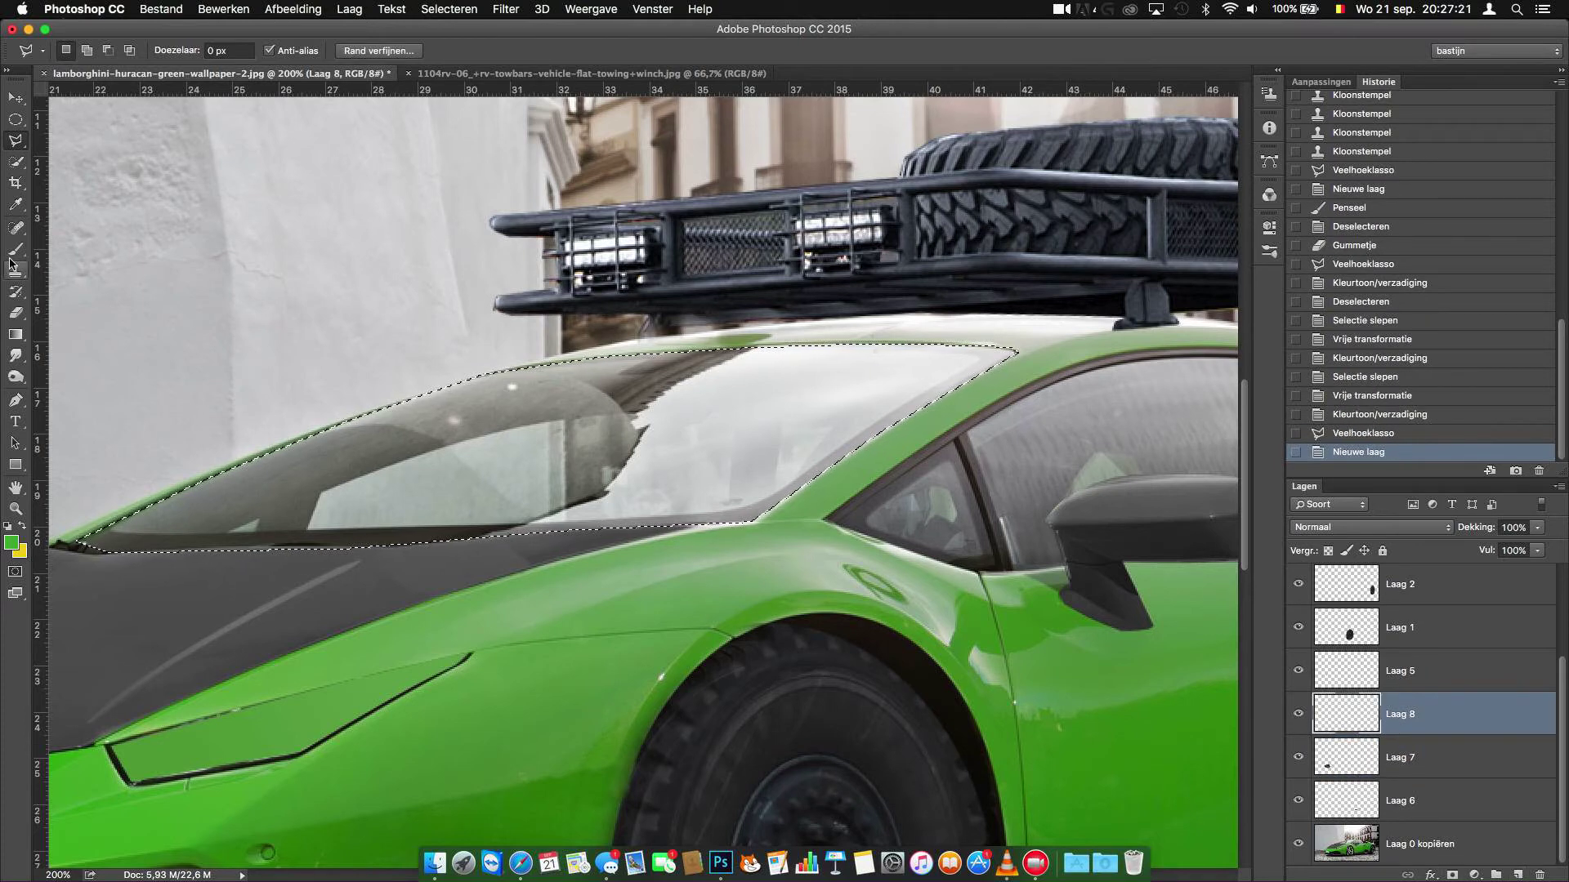
click(15, 250)
drag(114, 531, 209, 515)
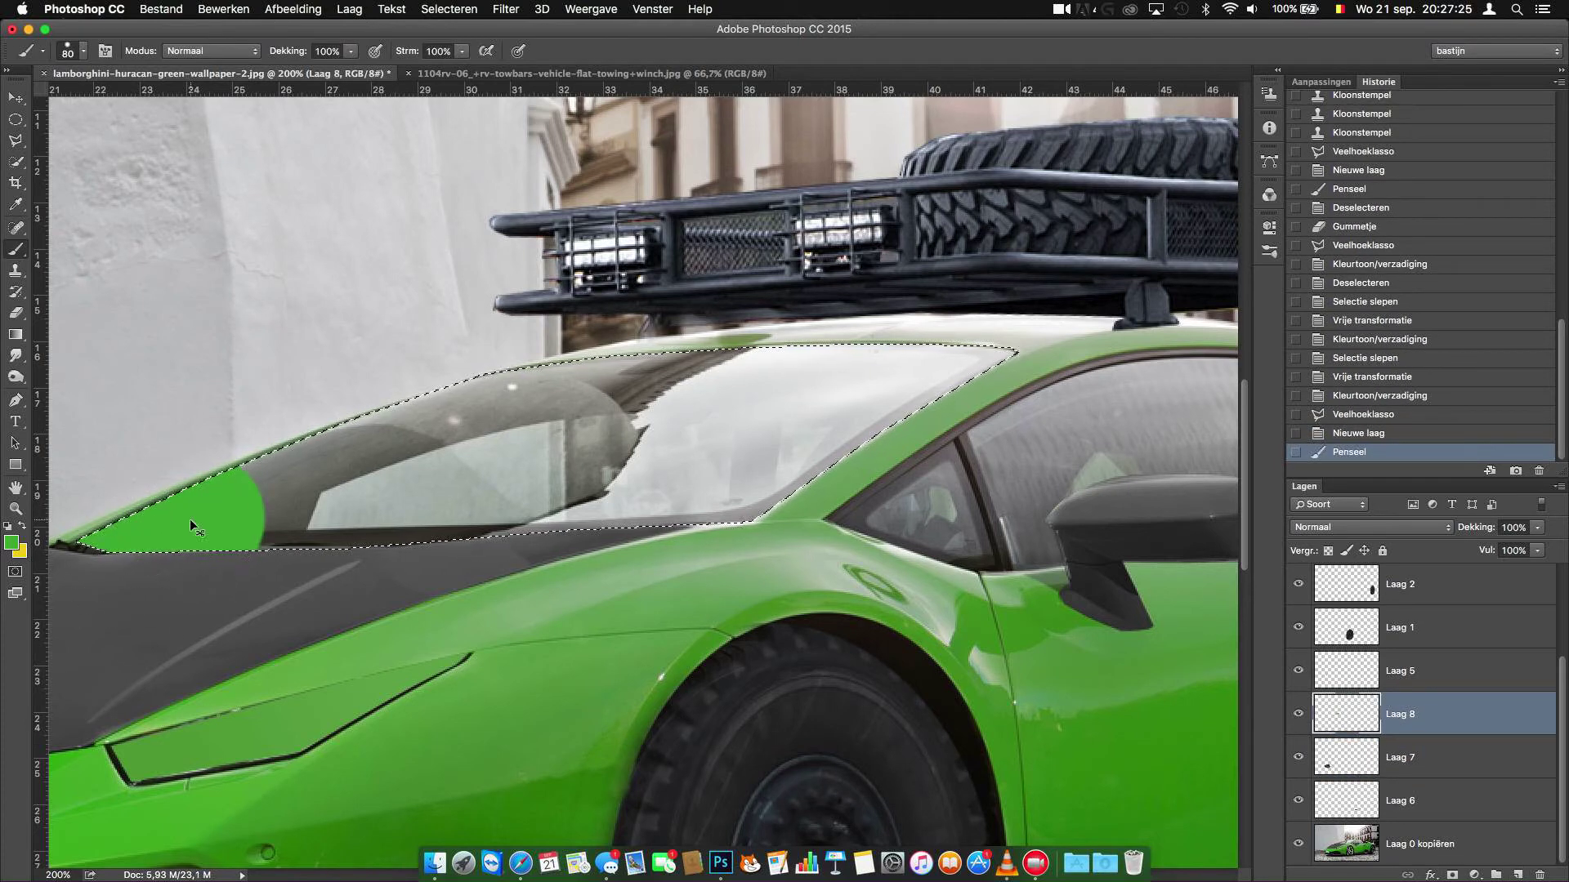
key(ctrl+z)
click(12, 543)
click(821, 418)
key(Return)
mouse_move(821, 418)
mouse_down()
mouse_move(527, 384)
mouse_move(419, 462)
mouse_move(217, 462)
mouse_move(245, 506)
mouse_up()
Step: Deselect and lower the tint layer's Fill to about 72% so the windshield stays see-through
click(449, 9)
click(465, 44)
click(1537, 550)
drag(1541, 566, 1518, 570)
Step: Darken the photo's edges and corners with faint 11% black gradients on the base layer
key(super+minus)
key(super+minus)
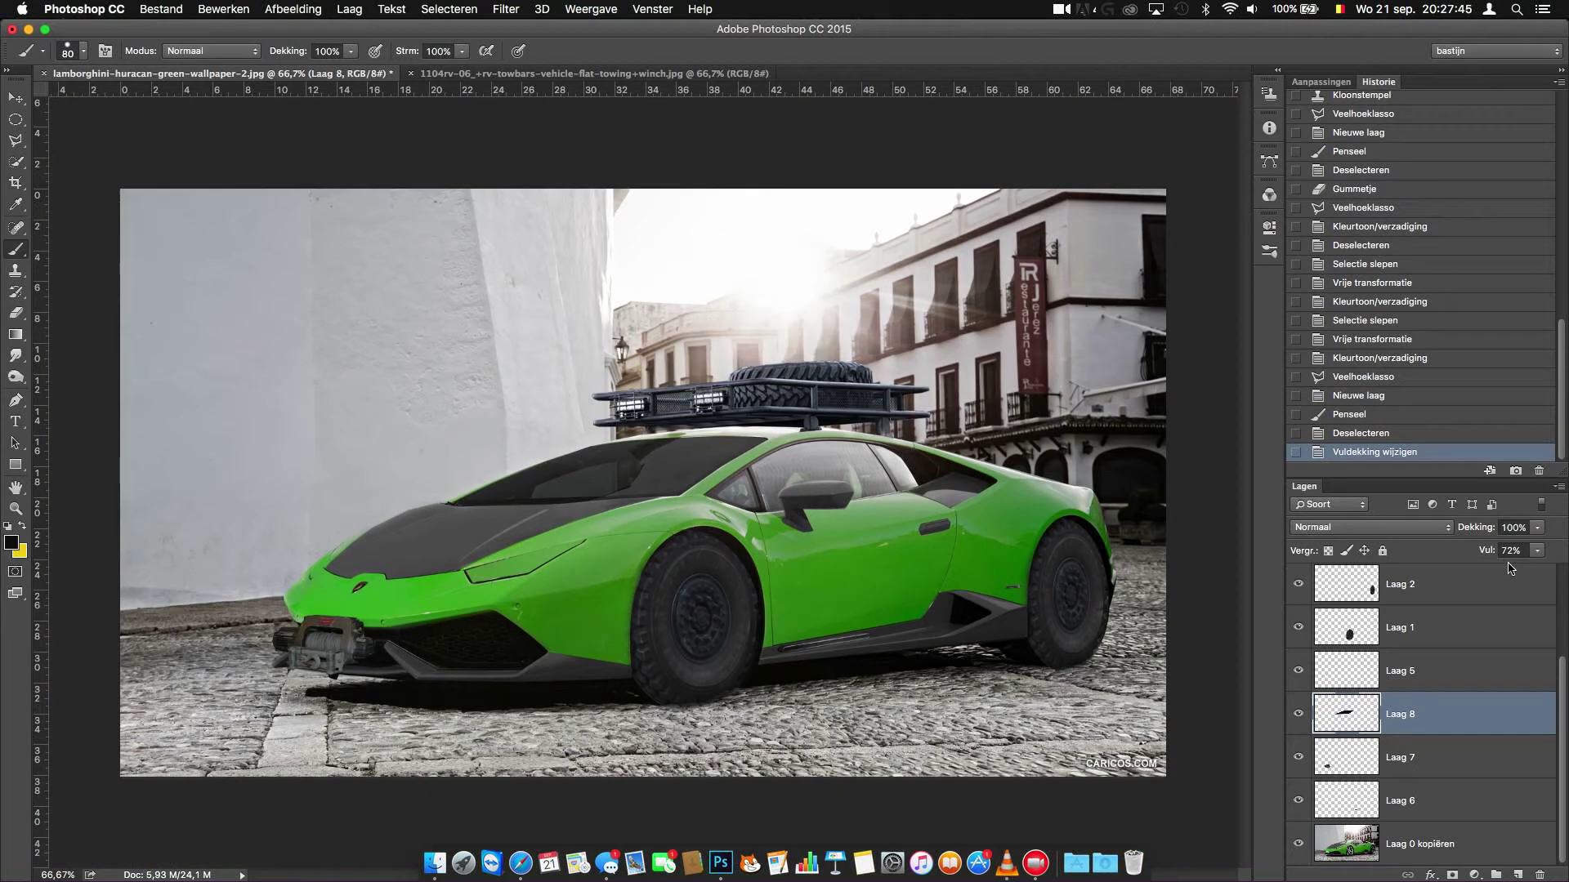
click(1413, 846)
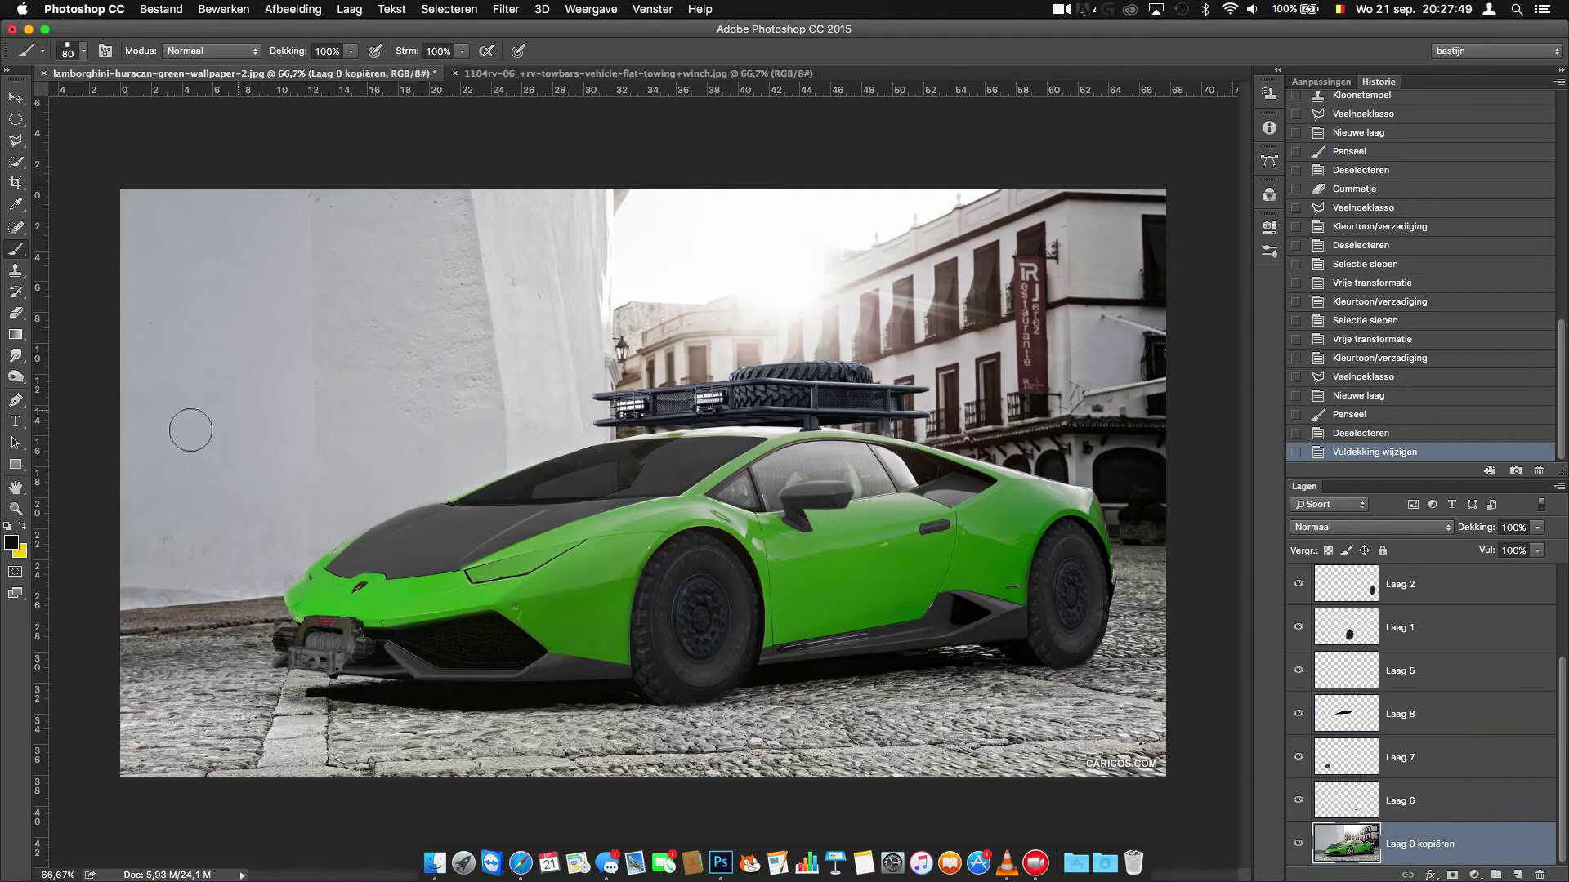
key(g)
drag(248, 174, 523, 401)
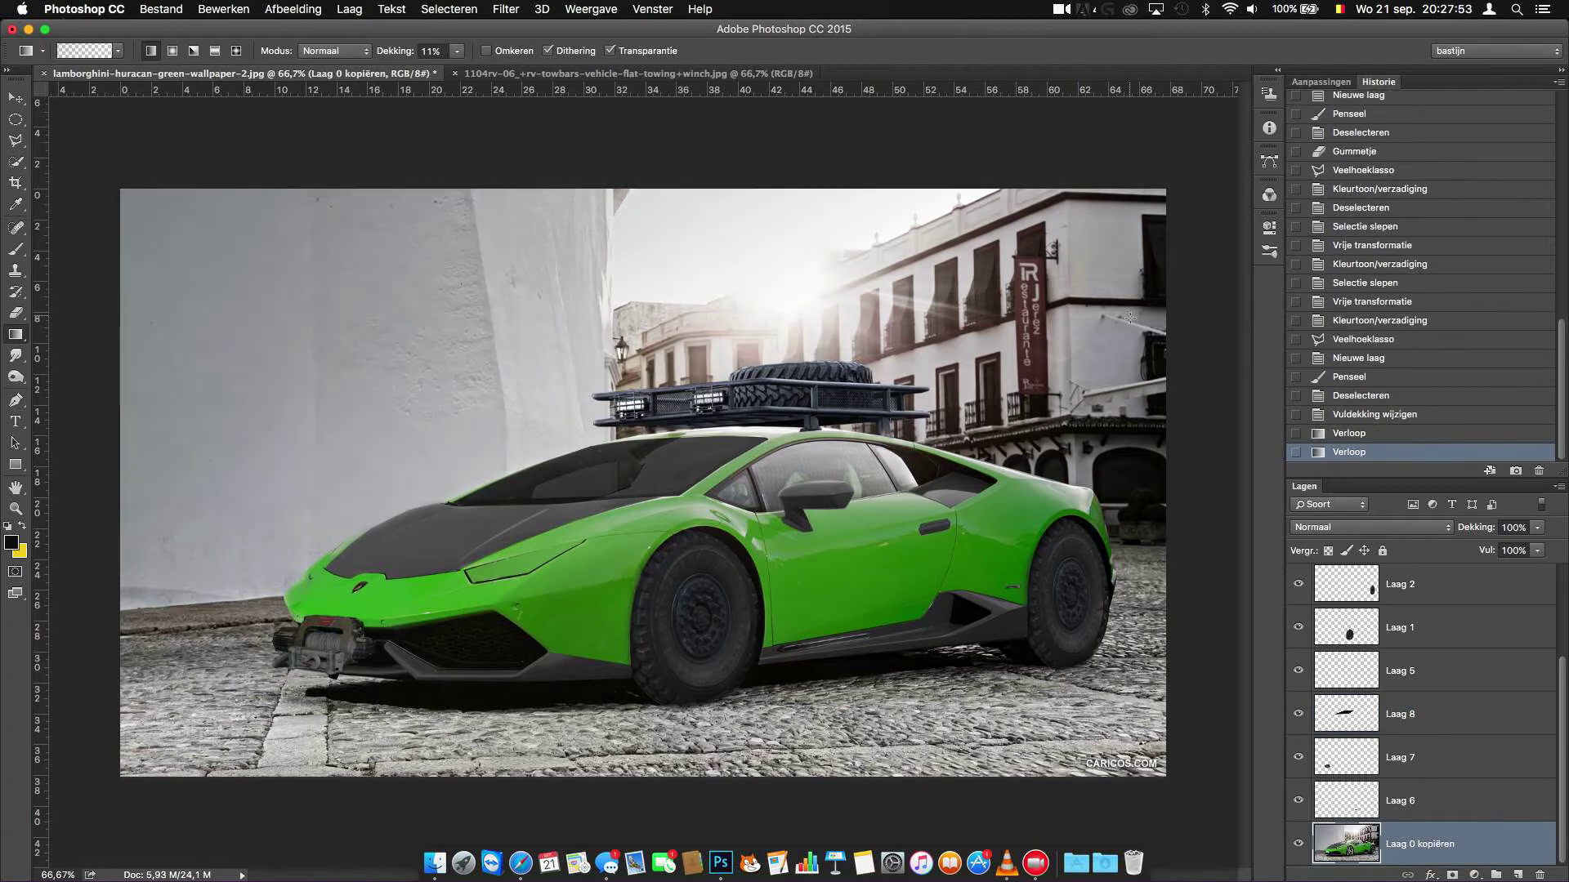
drag(1127, 212, 1005, 343)
drag(654, 192, 654, 311)
drag(123, 490, 311, 490)
drag(716, 688, 715, 646)
drag(1160, 772, 1022, 621)
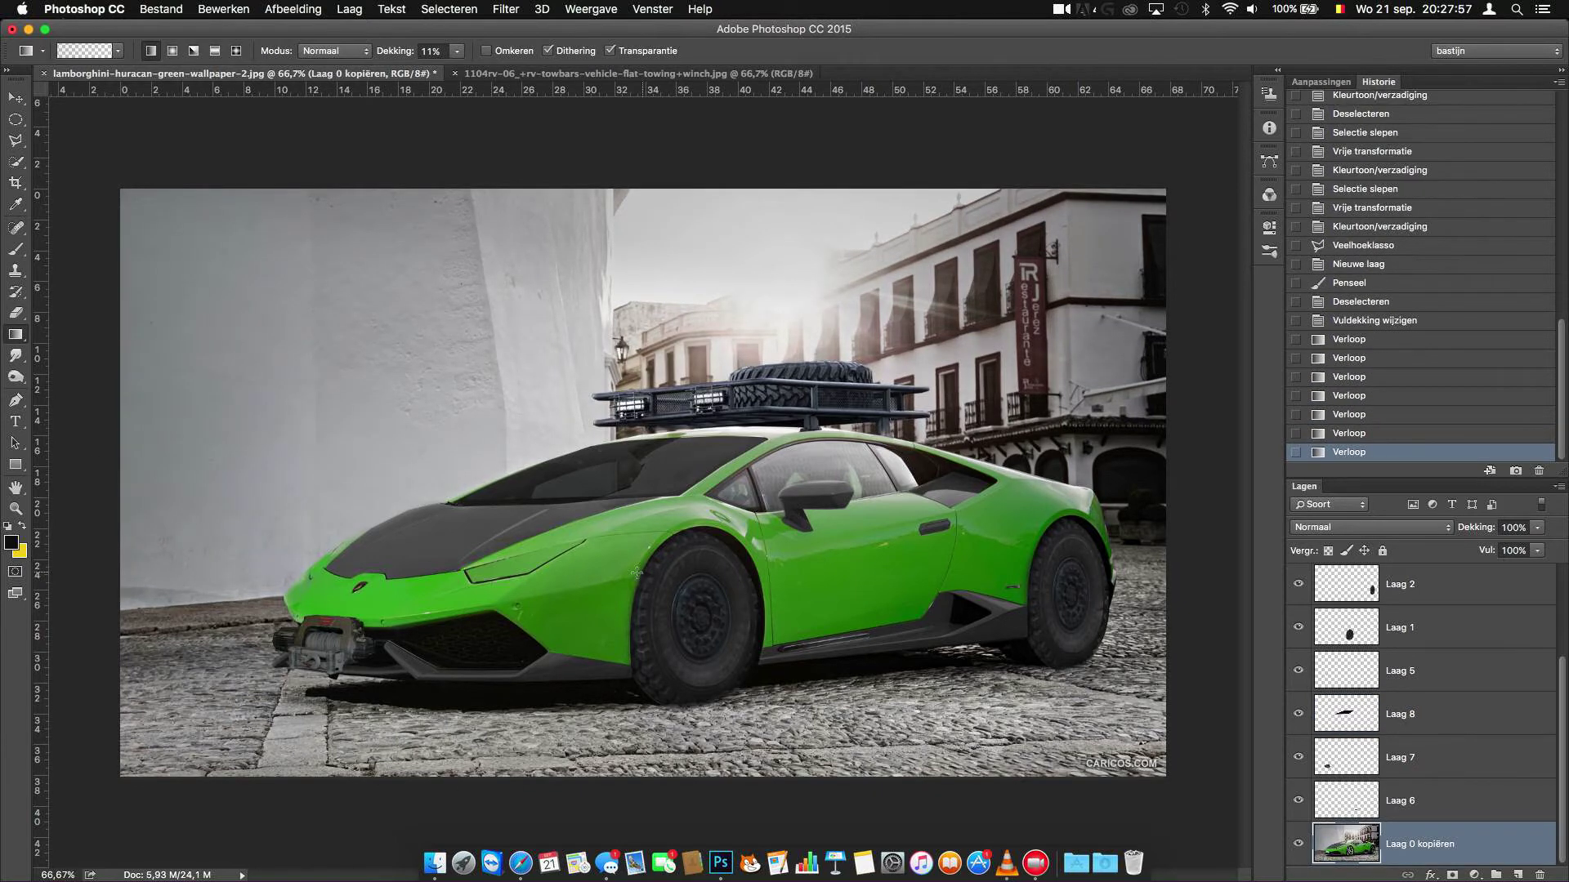
drag(1161, 563, 981, 458)
drag(252, 291, 327, 384)
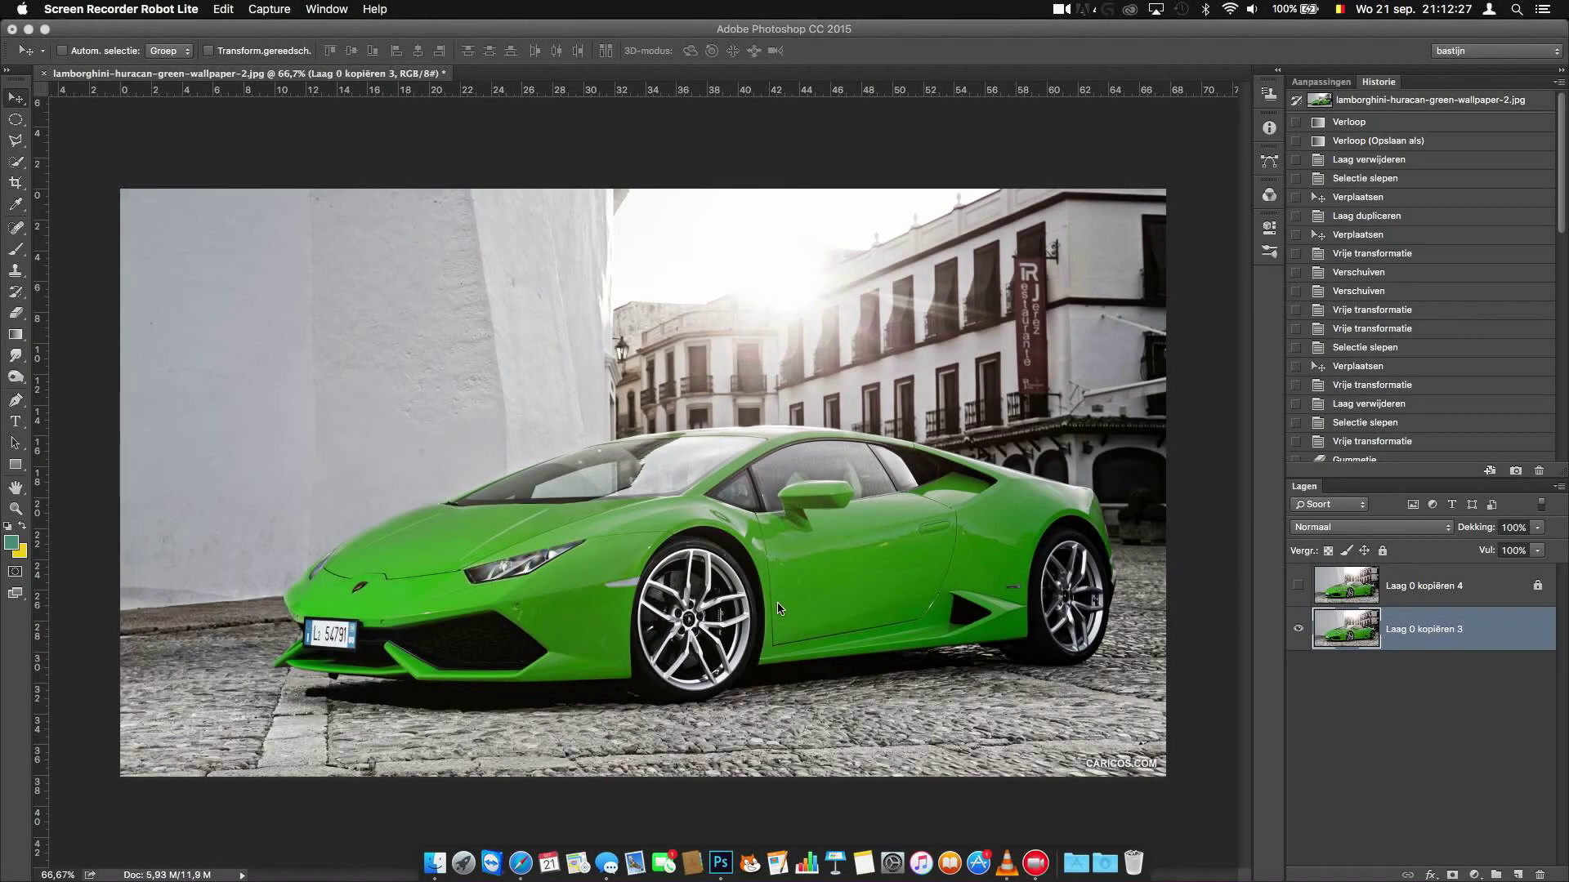
Step: Adjust the Greens in Hue/Saturation to Hue +65 and Saturation -25
click(760, 598)
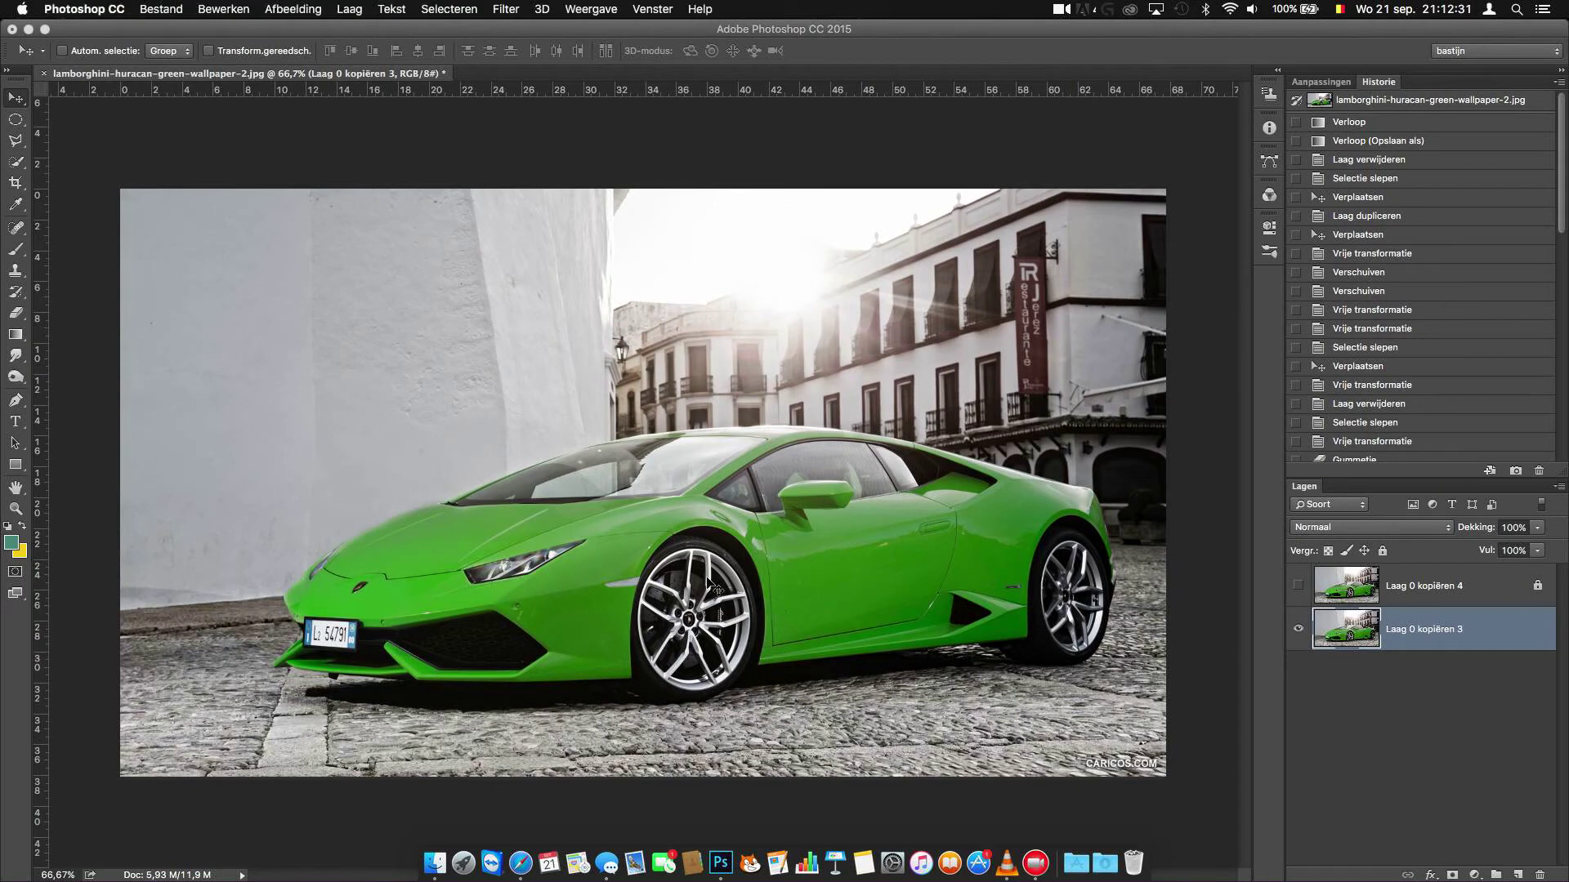
click(293, 9)
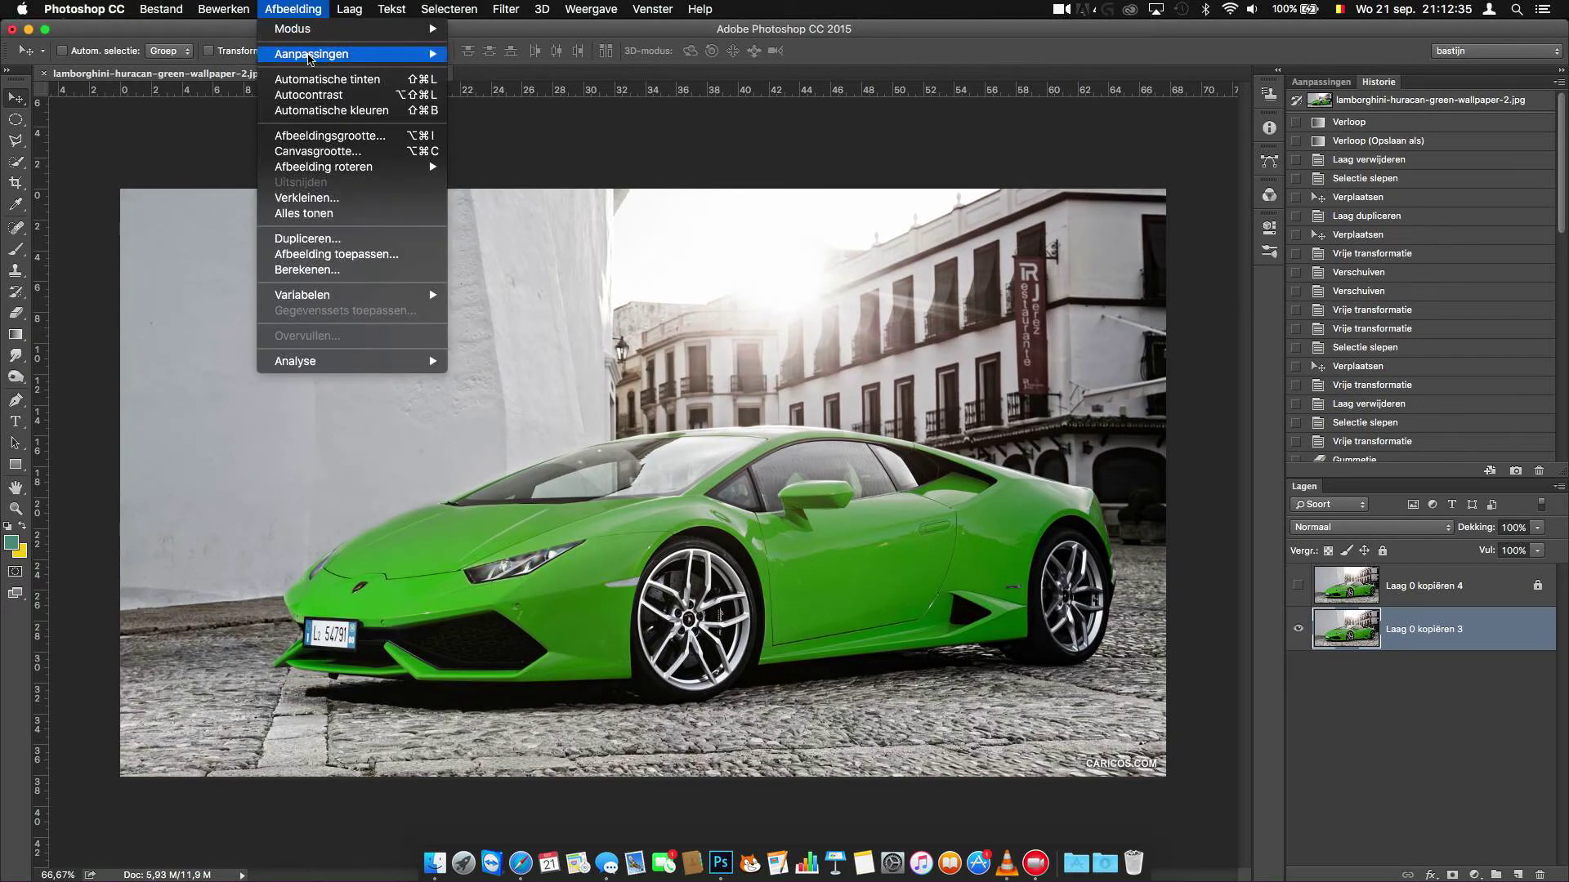
click(508, 140)
click(1169, 343)
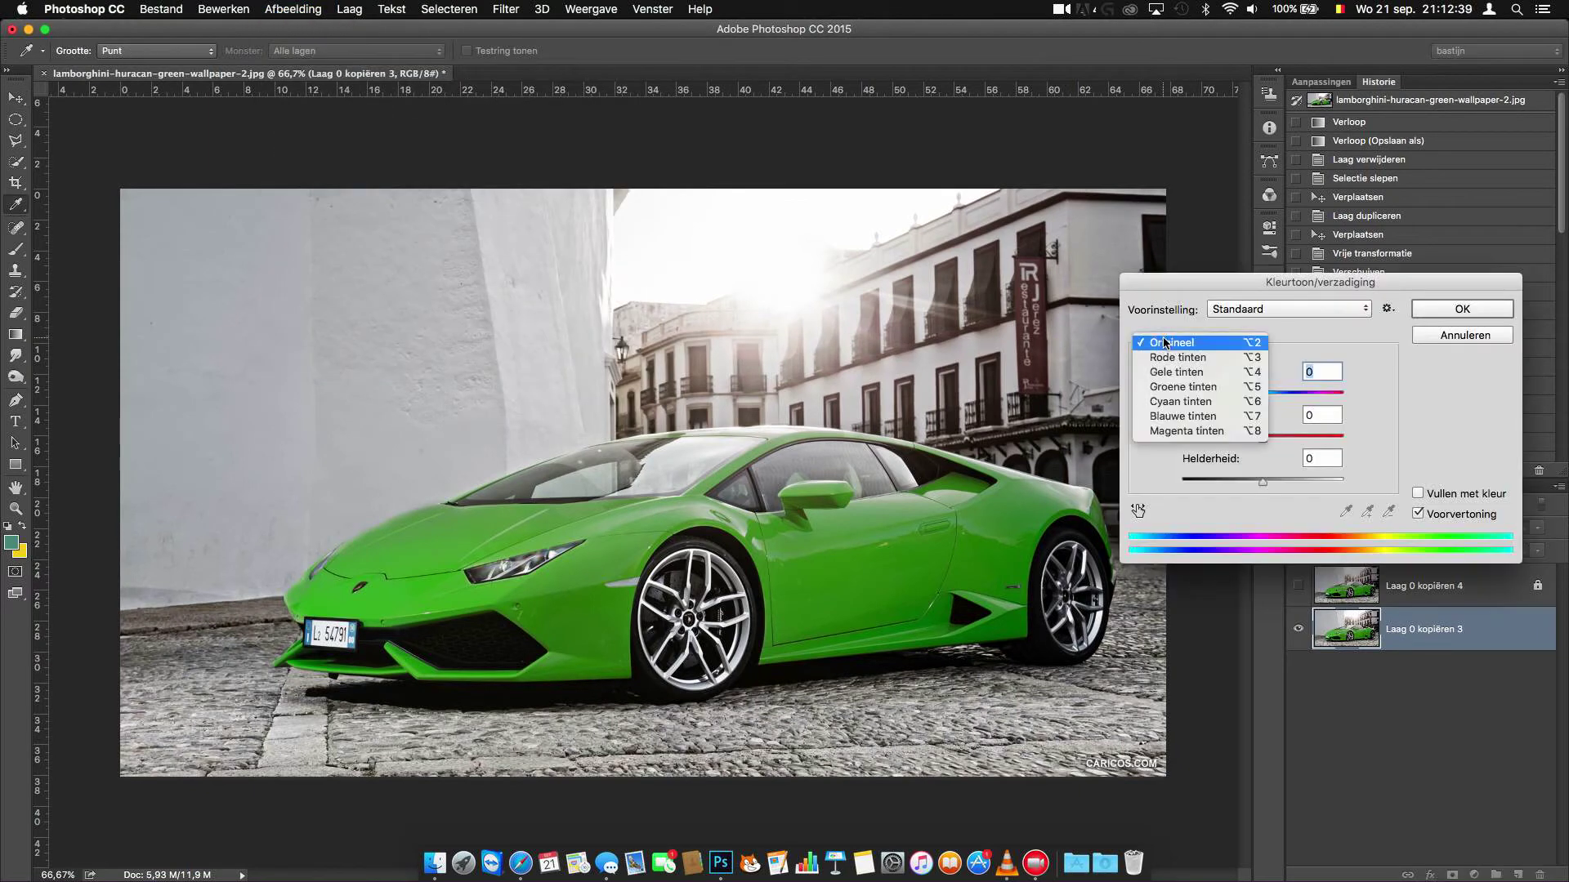
click(1176, 391)
drag(1174, 284, 1005, 149)
drag(1094, 261, 1141, 265)
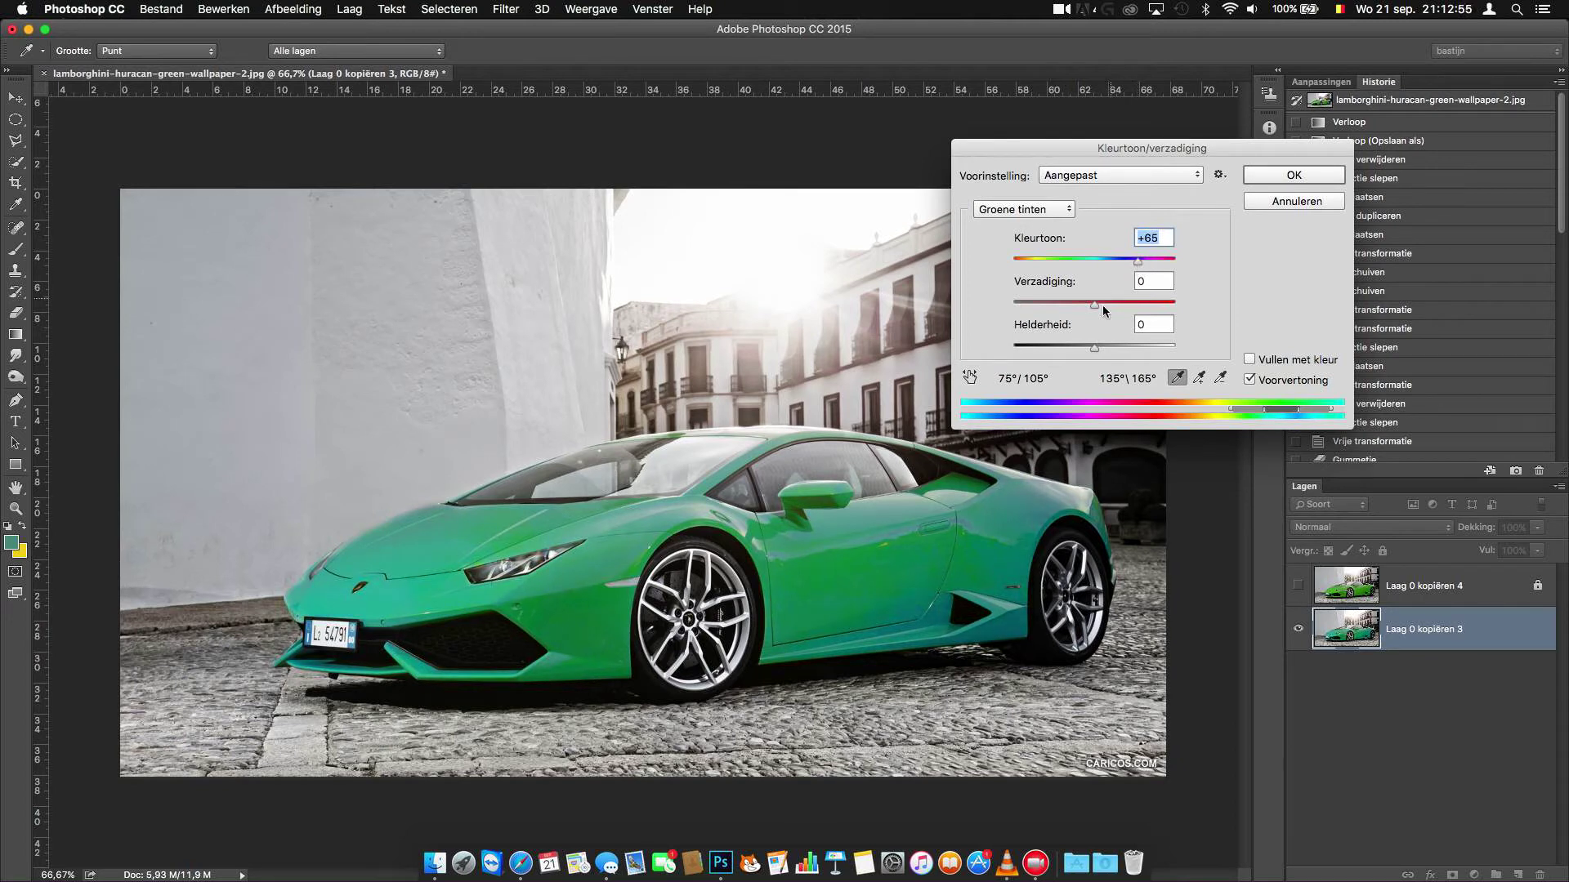
drag(1103, 309, 1082, 309)
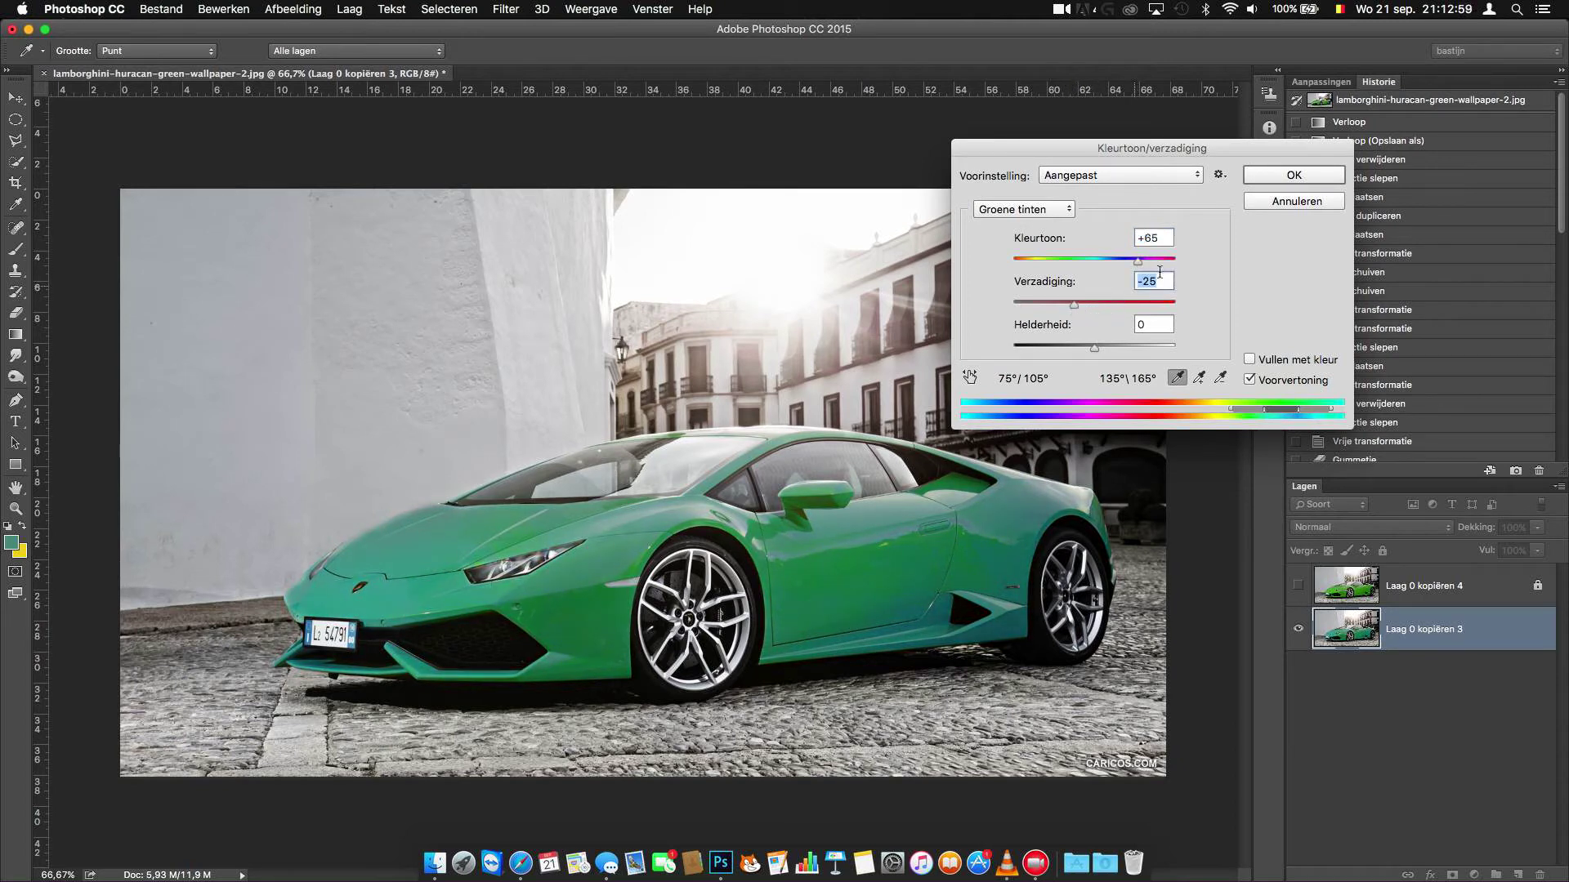
click(1279, 181)
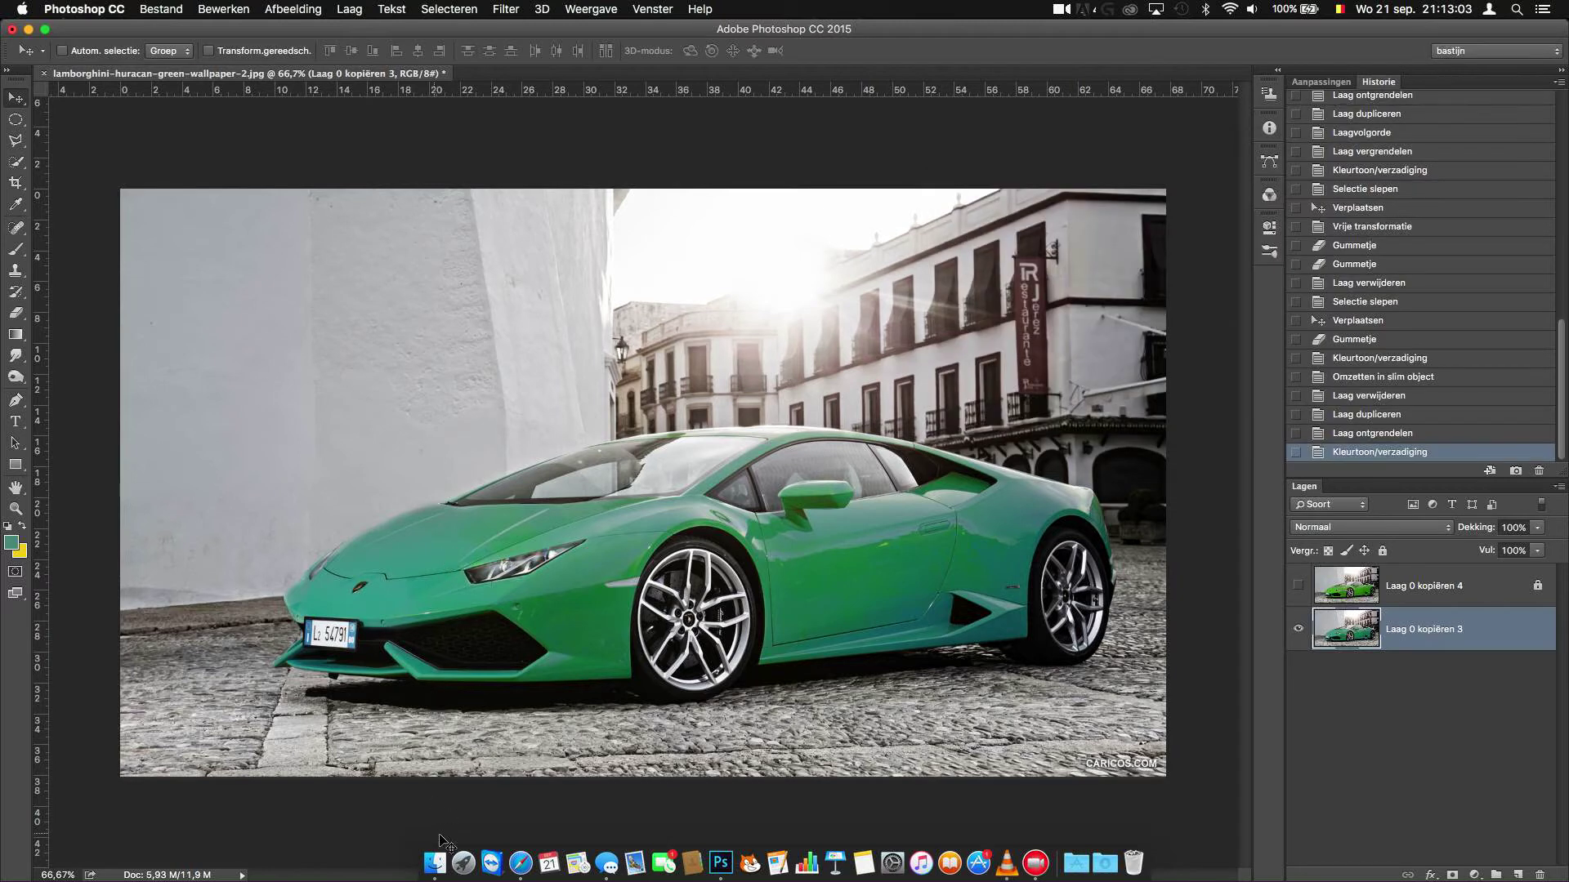
click(435, 863)
Step: Drag in the Goodyear wheel image and scale it to cover the rear wheel
mouse_move(653, 543)
mouse_down()
mouse_move(644, 495)
mouse_move(1096, 653)
mouse_move(950, 470)
mouse_move(972, 484)
mouse_up()
drag(1021, 572, 1055, 582)
drag(1070, 508, 1071, 505)
drag(993, 599, 1019, 594)
drag(1154, 594, 1089, 599)
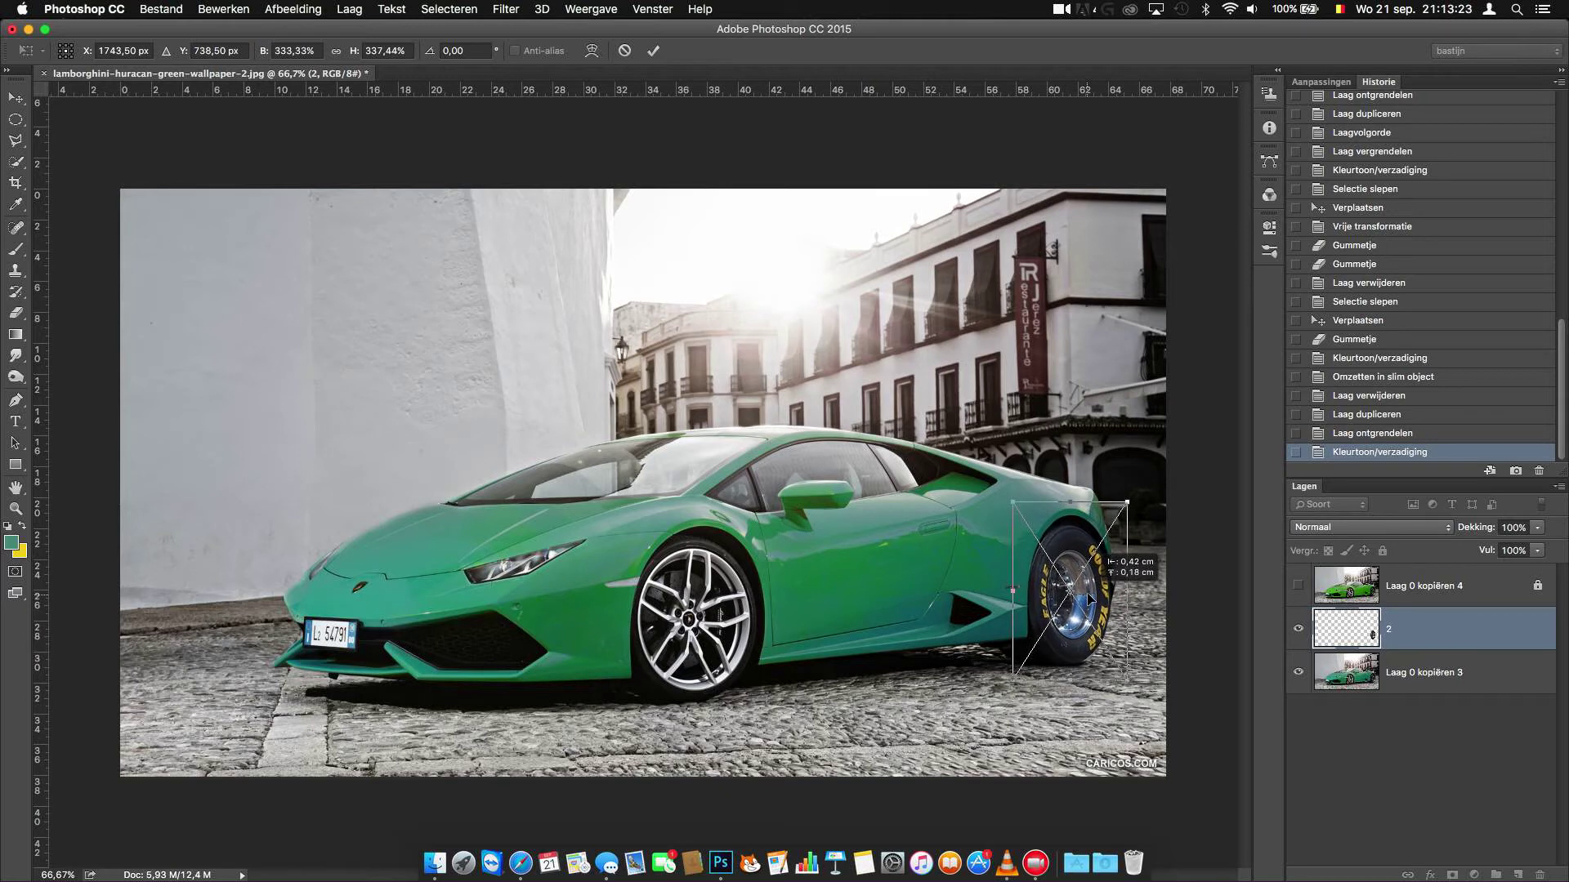
drag(1071, 502, 1071, 496)
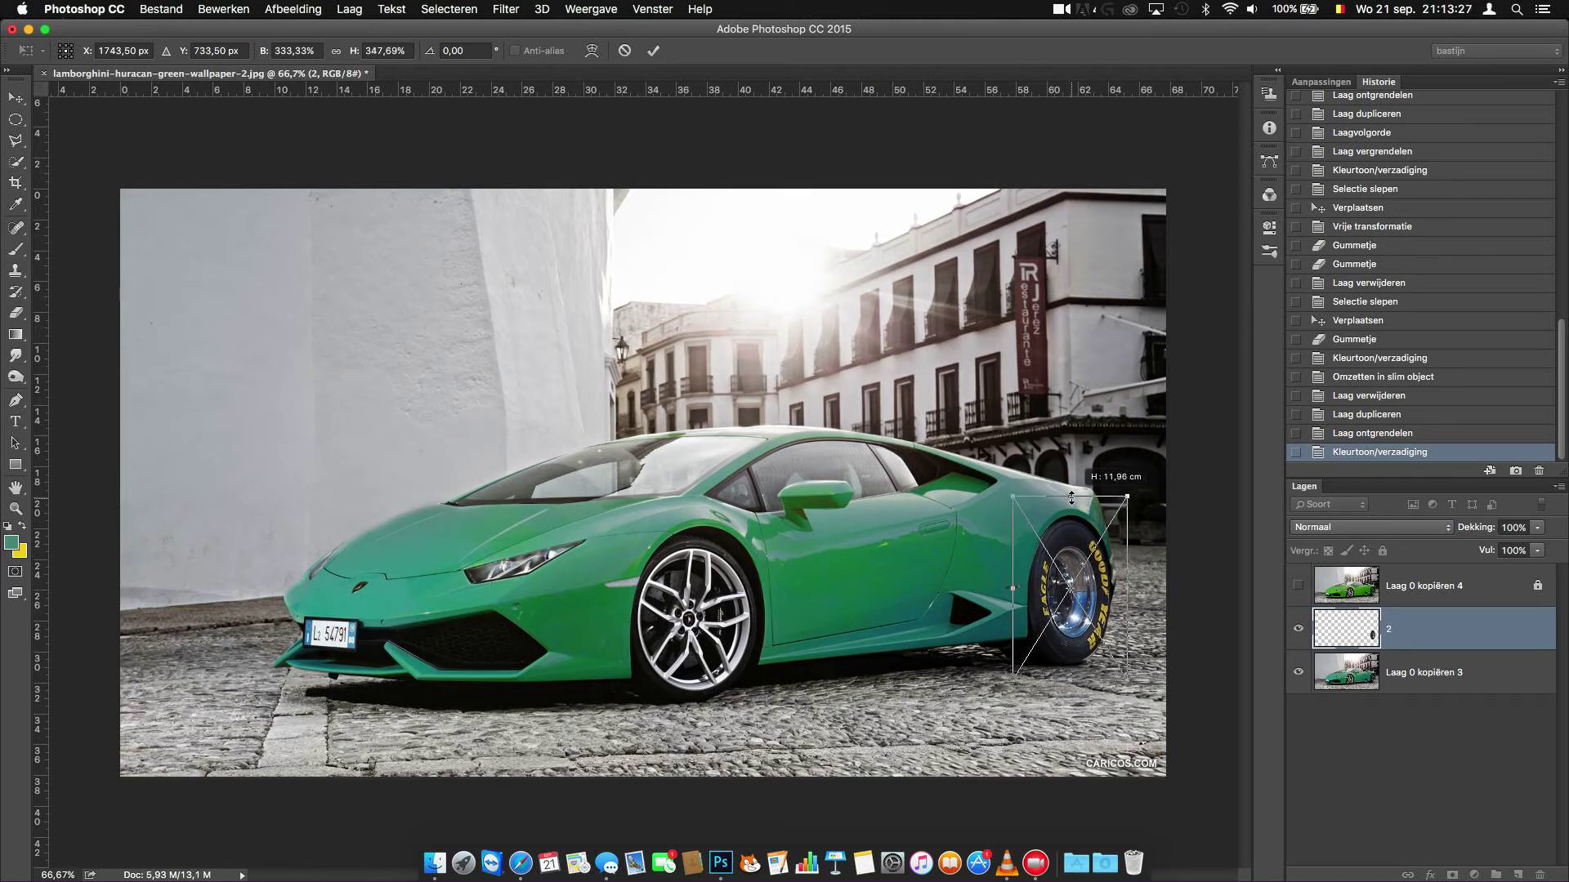
key(Right)
key(Right)
drag(1075, 492, 1075, 490)
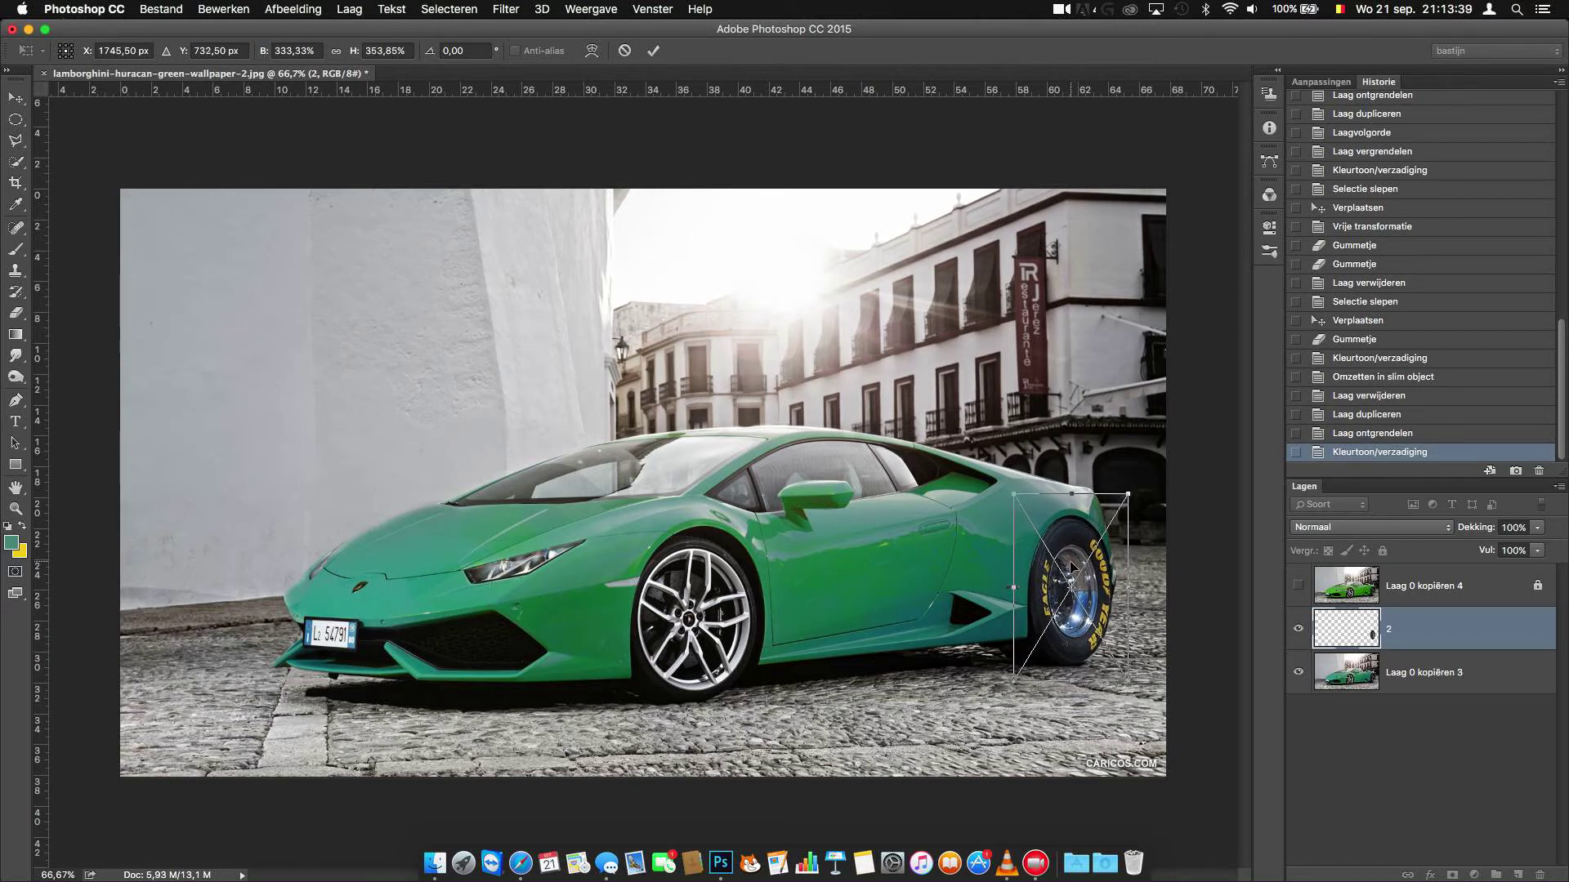
key(Return)
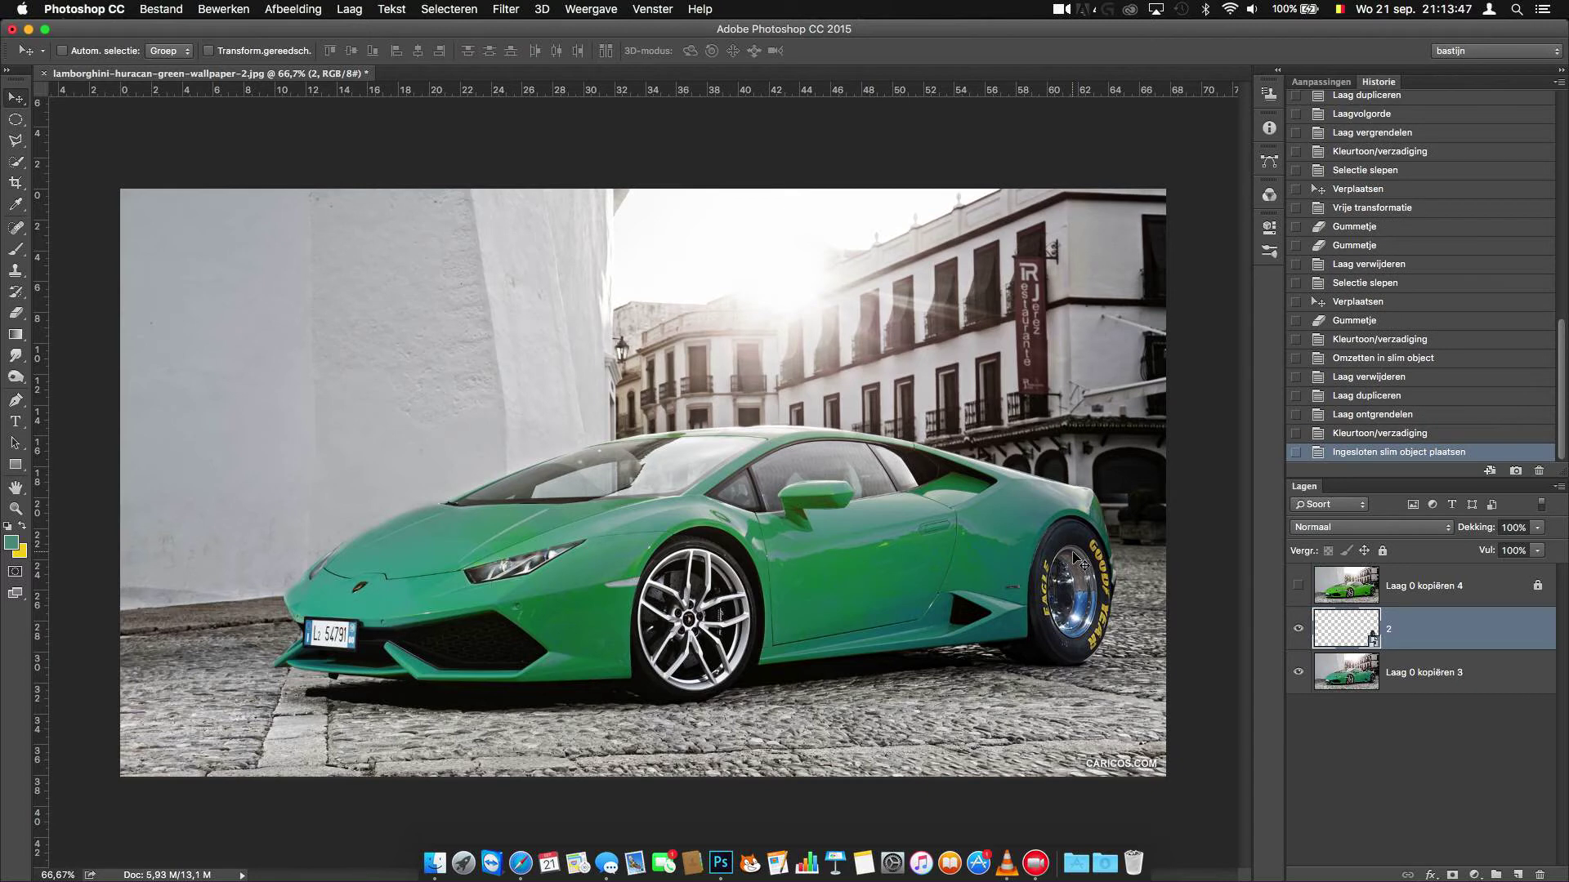
Step: Duplicate the wheel layer and move the copy onto the front wheel
drag(1399, 648, 1513, 871)
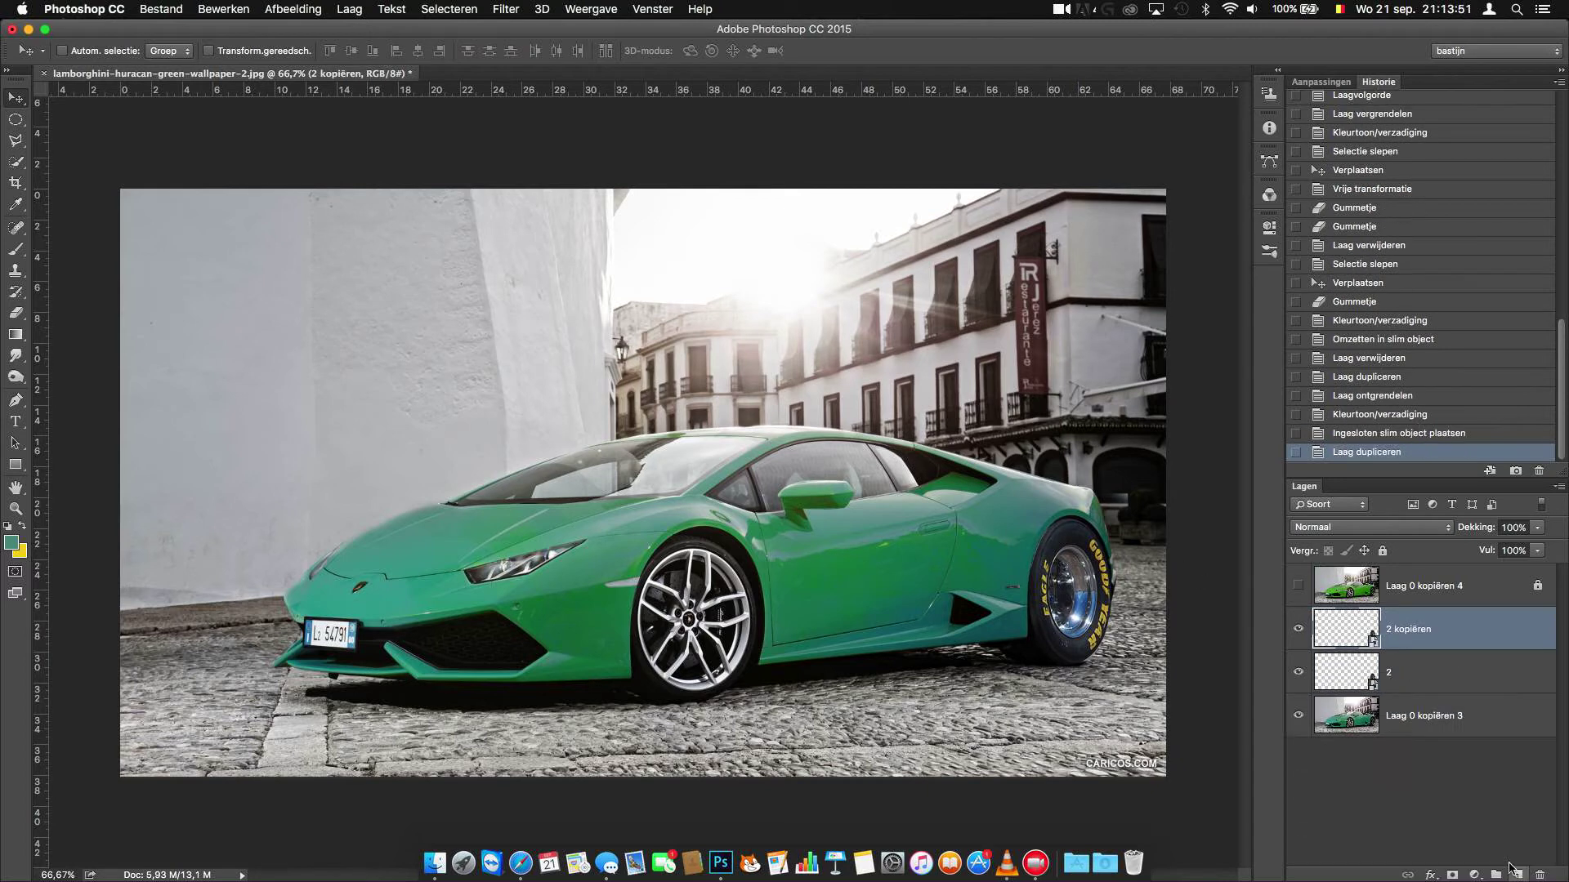
drag(1063, 602, 672, 625)
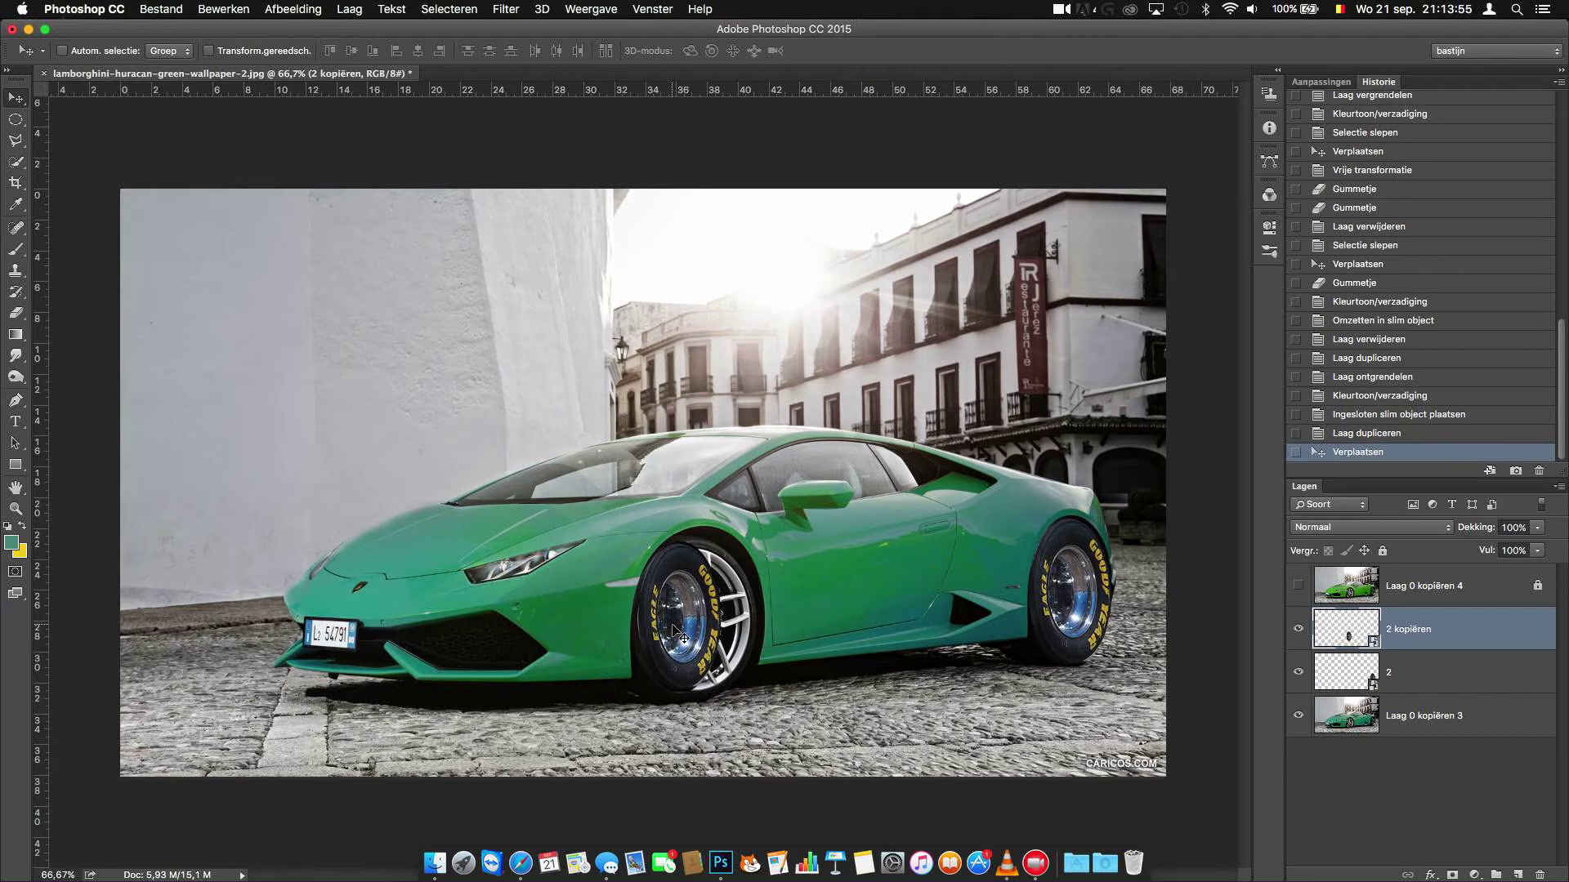
click(282, 9)
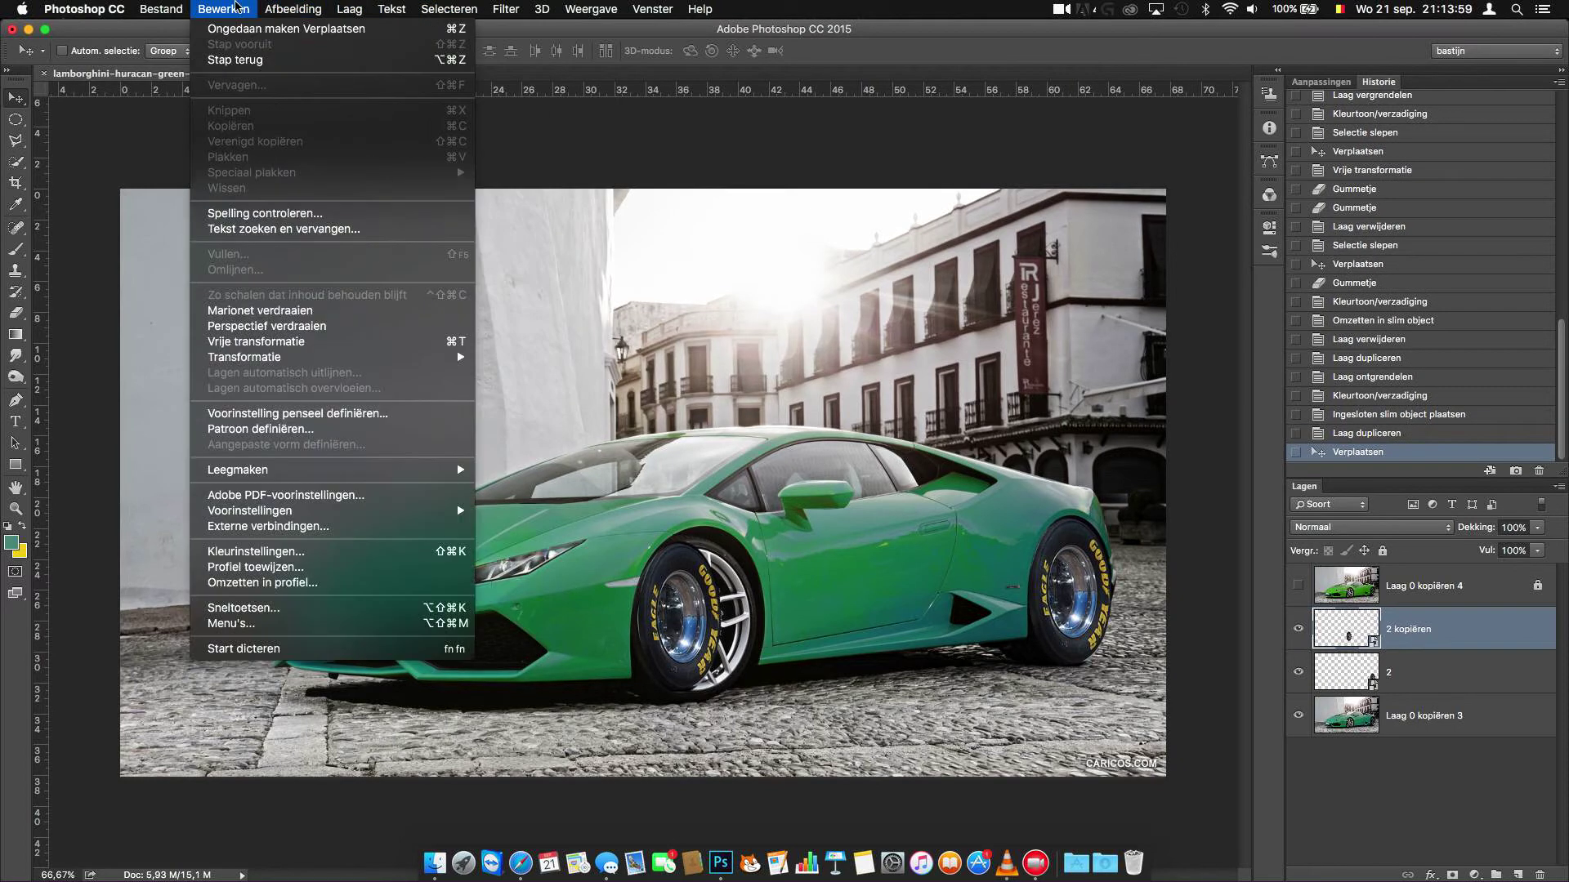
click(262, 341)
Step: Enlarge the front wheel copy to cover the original tyre and nudge it into place
drag(735, 613, 772, 615)
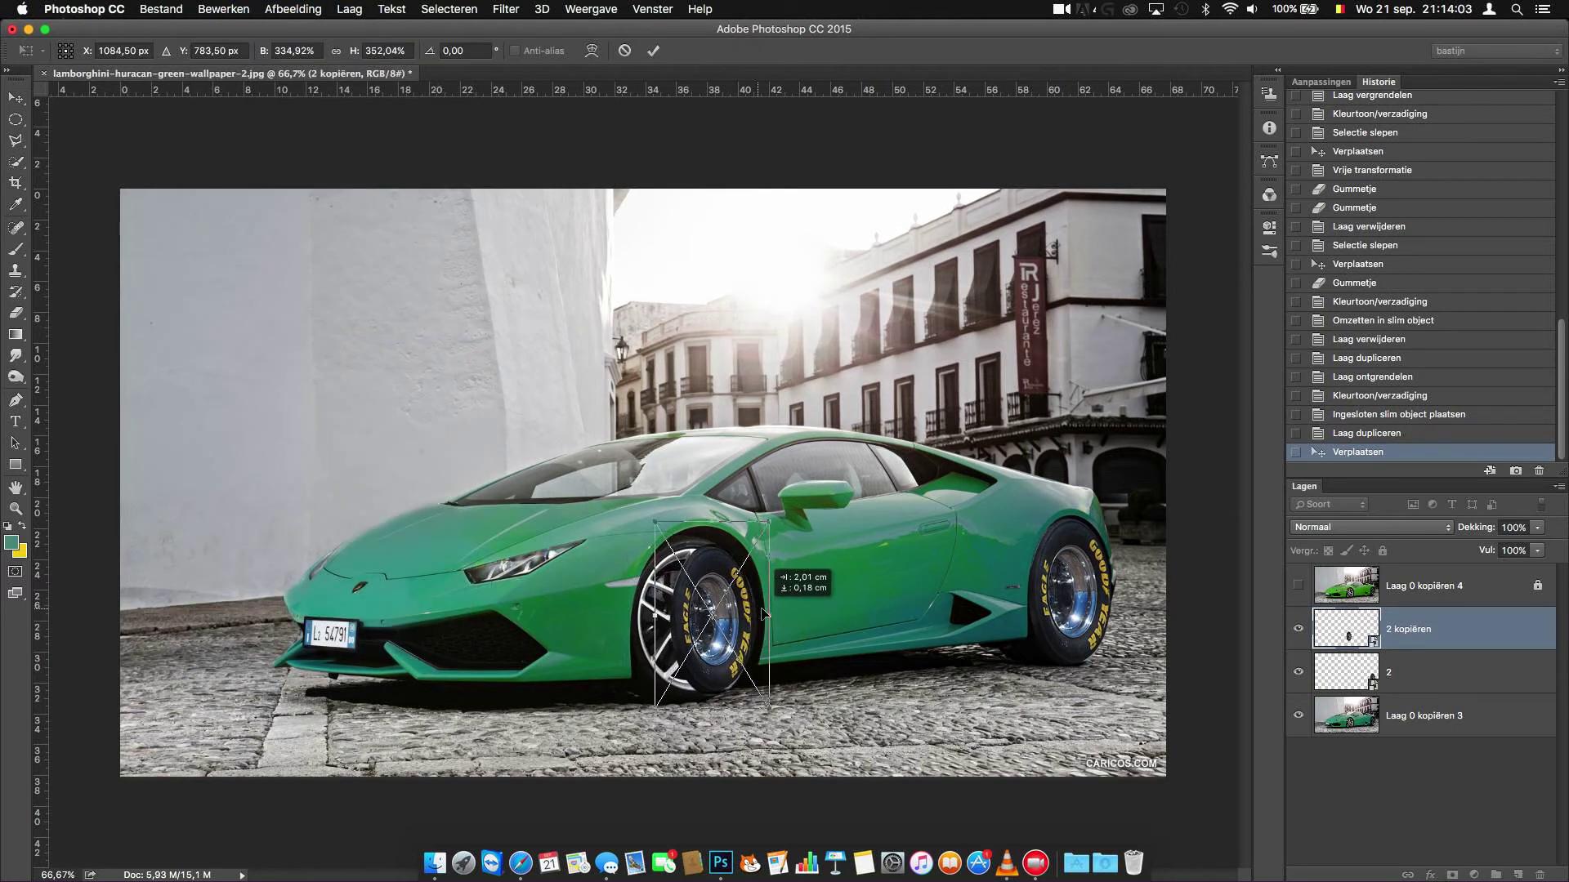
drag(624, 612, 614, 624)
drag(694, 571, 696, 580)
drag(775, 626, 783, 617)
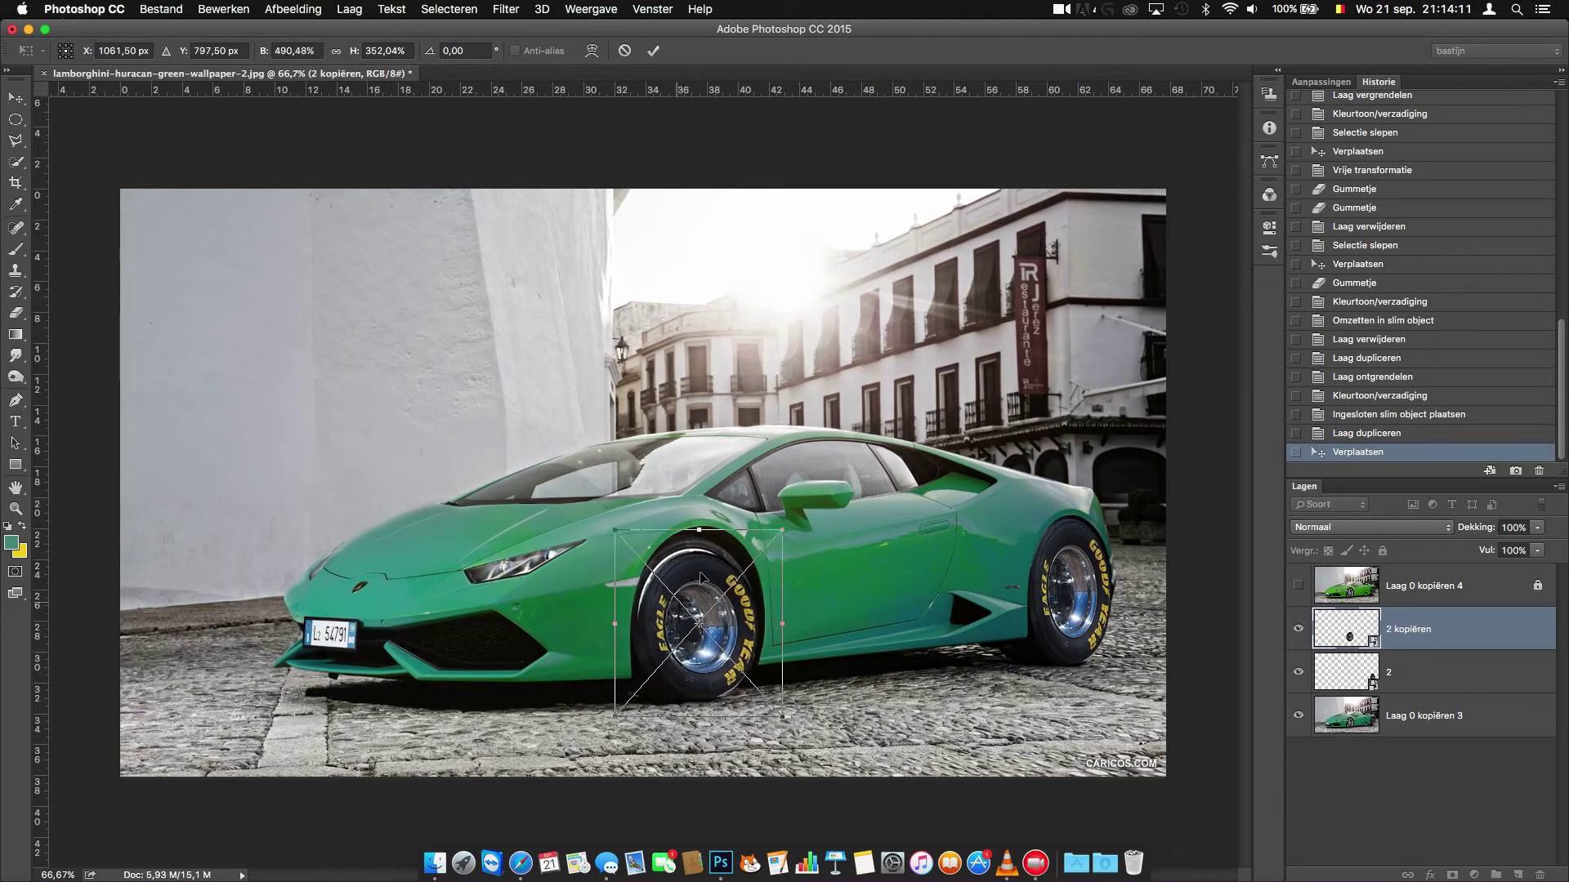
mouse_move(696, 529)
mouse_down()
mouse_move(700, 514)
mouse_move(612, 517)
mouse_up()
drag(783, 618, 783, 616)
drag(611, 617, 606, 618)
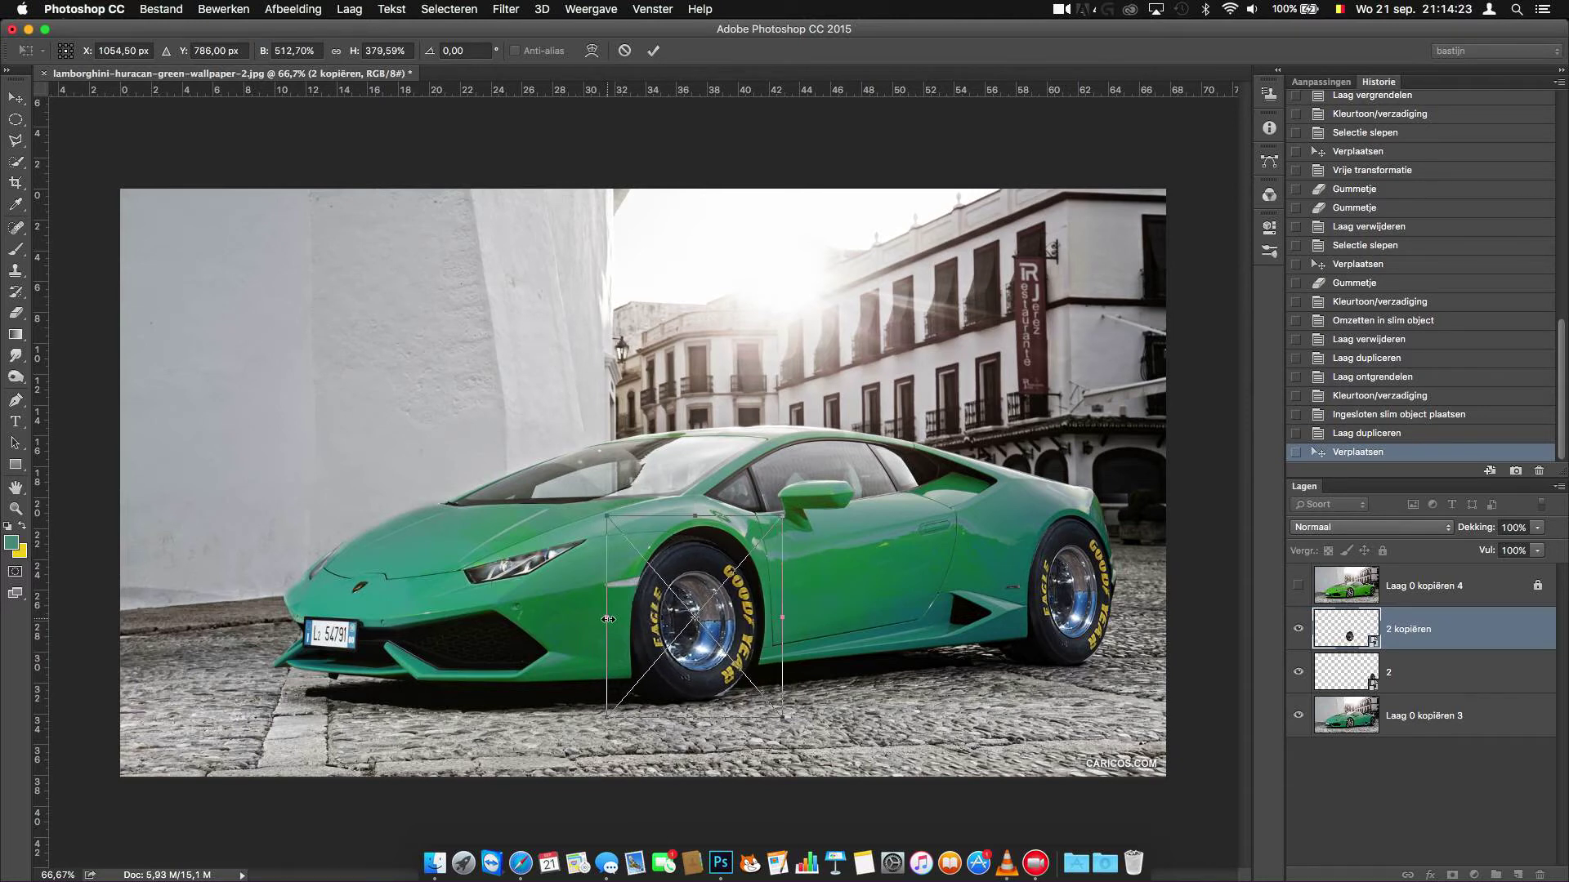
key(Return)
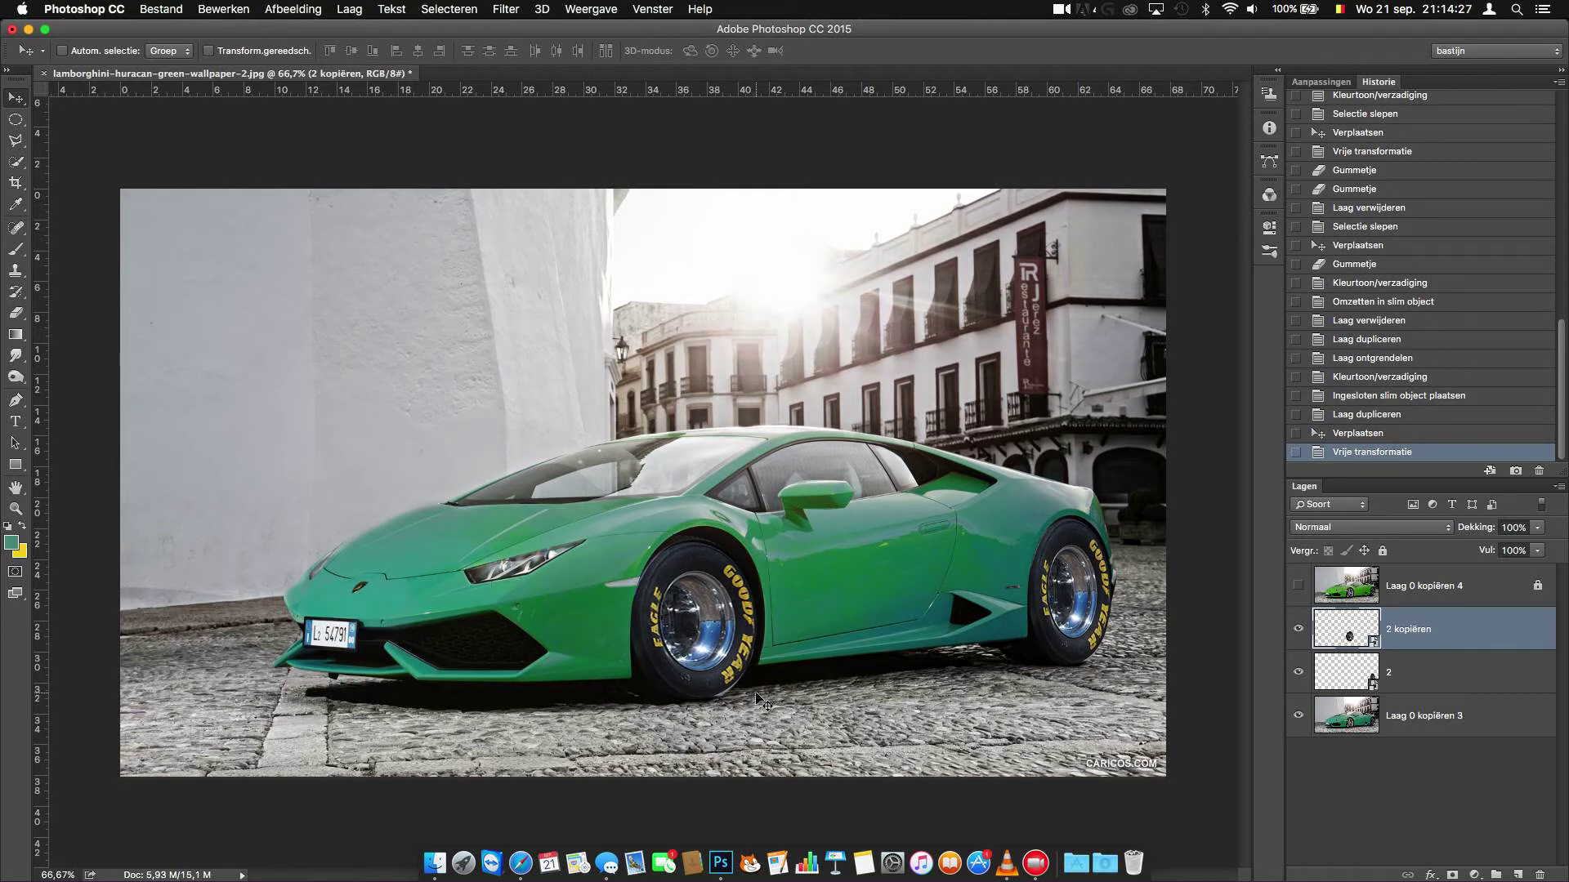
key(Left)
key(Left)
key(Left)
key(Left)
key(Left)
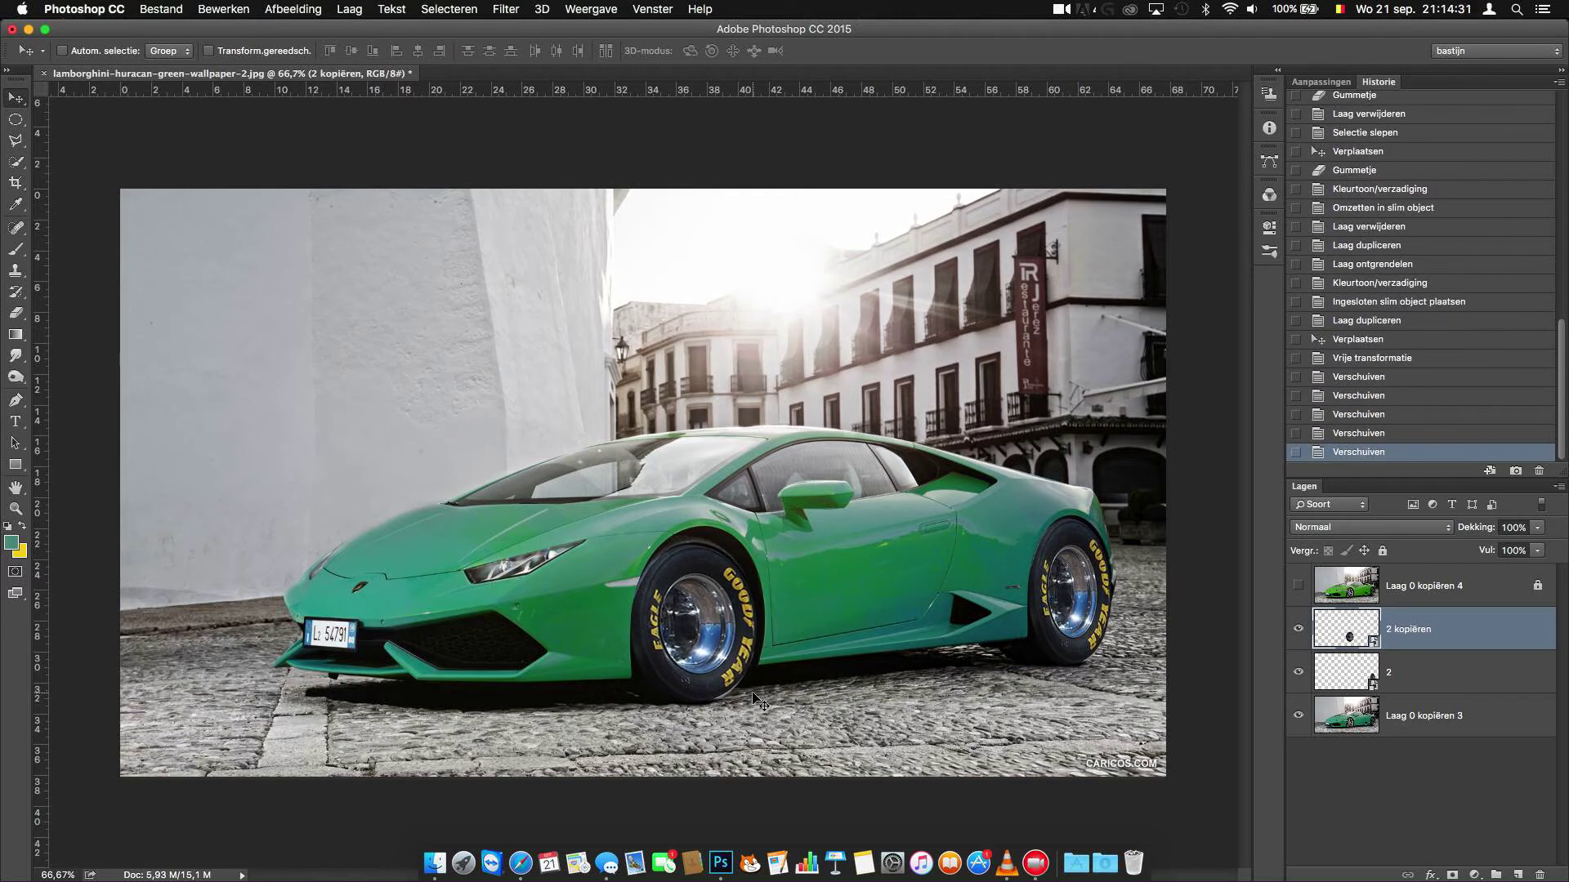
click(1517, 875)
Step: Paint a black (000000) shadow inside the front wheel arch on a layer below the wheel
key(super+bracketleft)
click(16, 250)
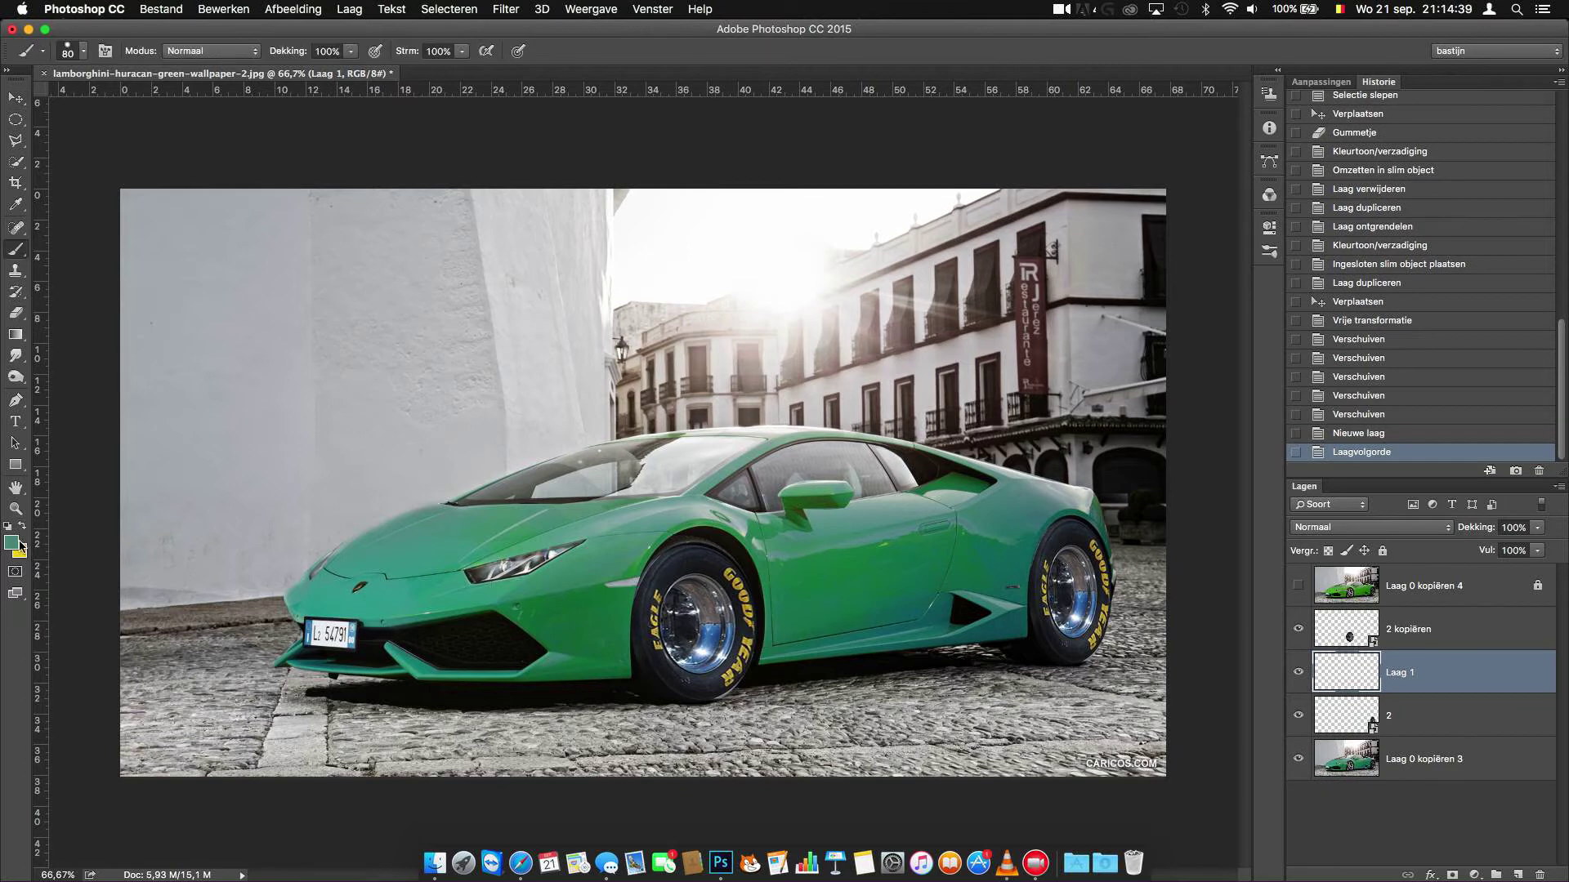
click(12, 542)
text(000000)
key(Return)
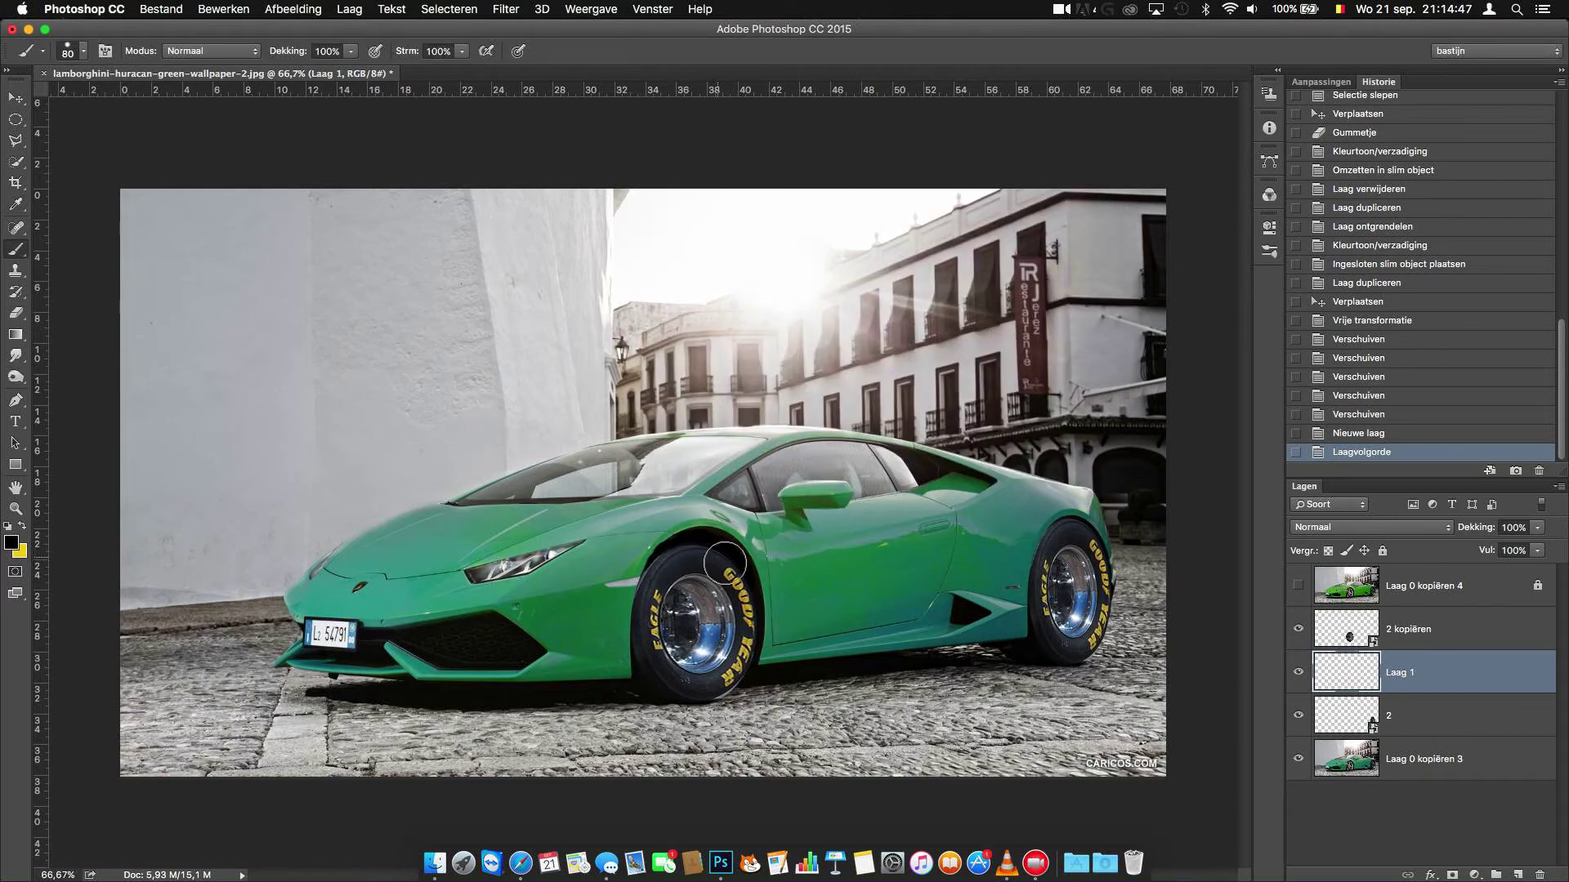
drag(727, 562, 686, 565)
click(16, 314)
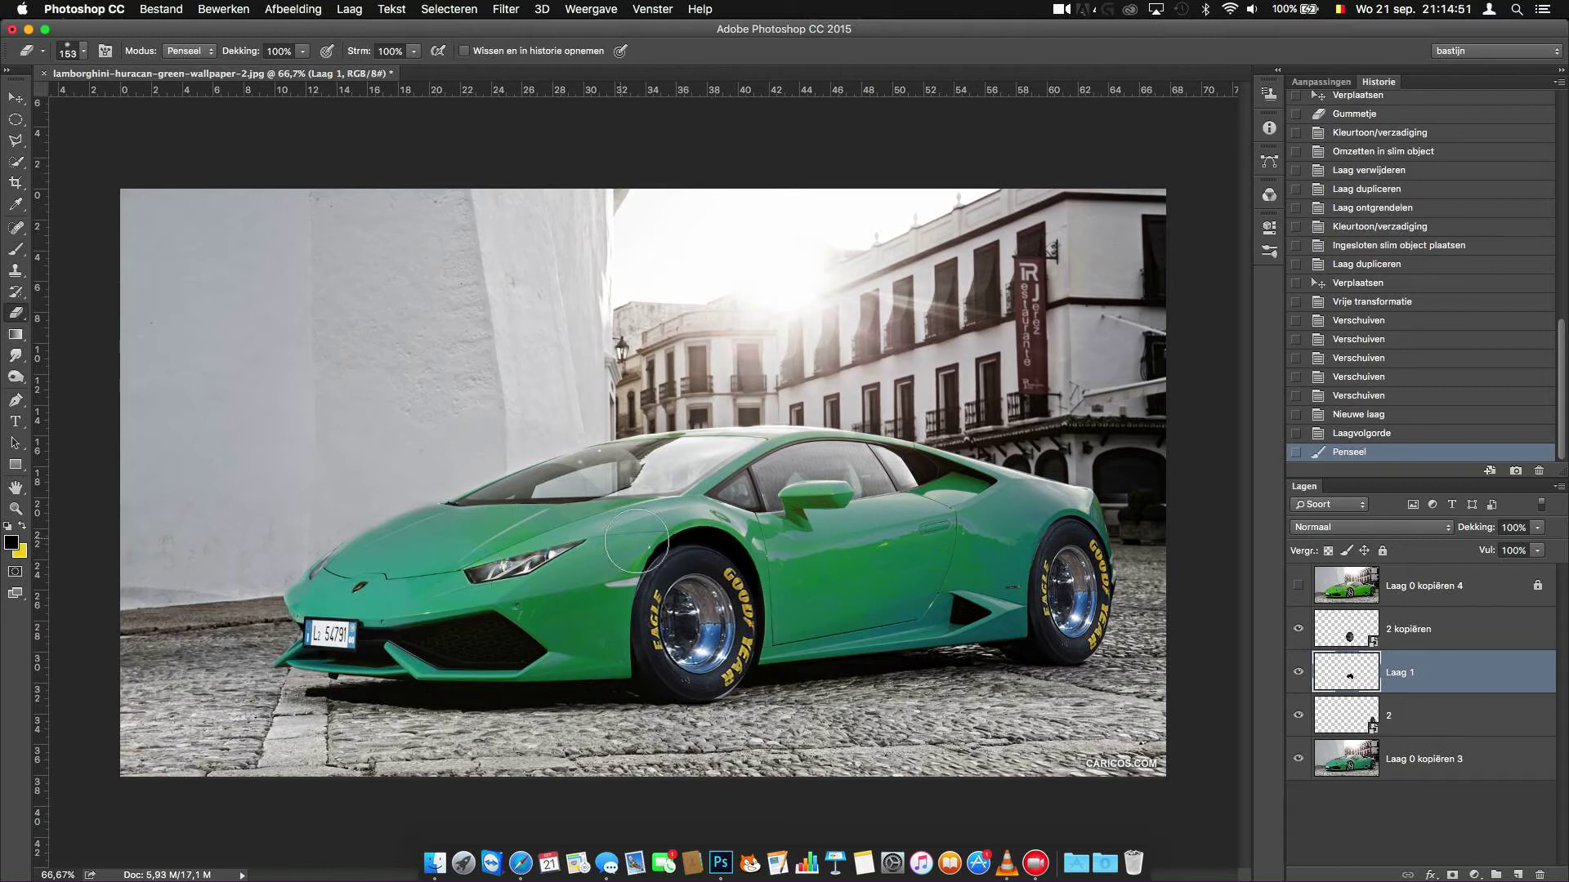
click(615, 553)
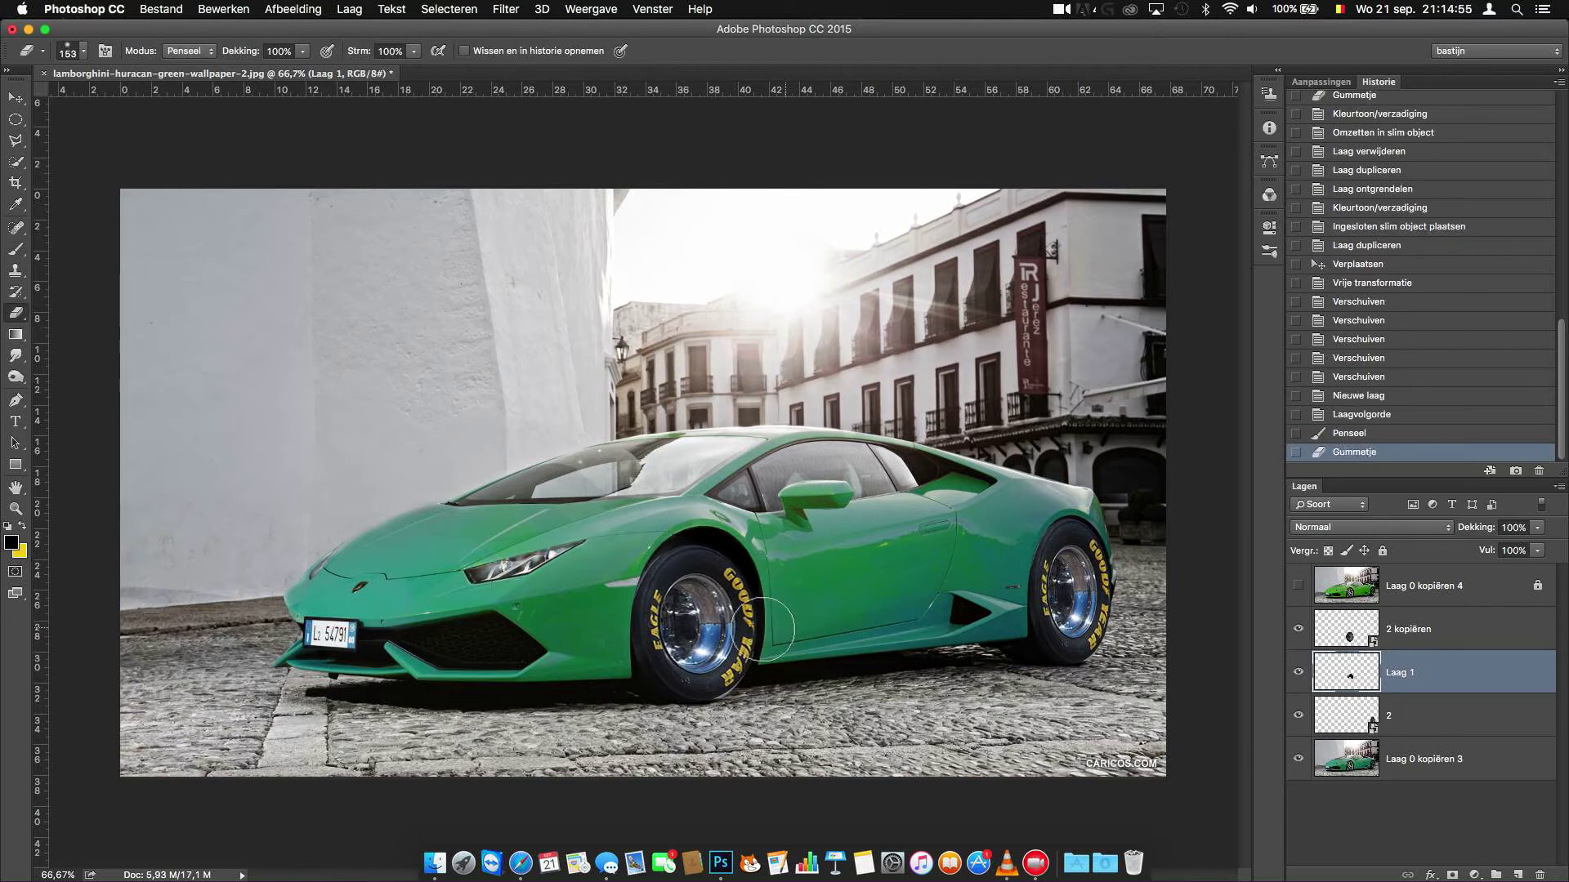
click(16, 249)
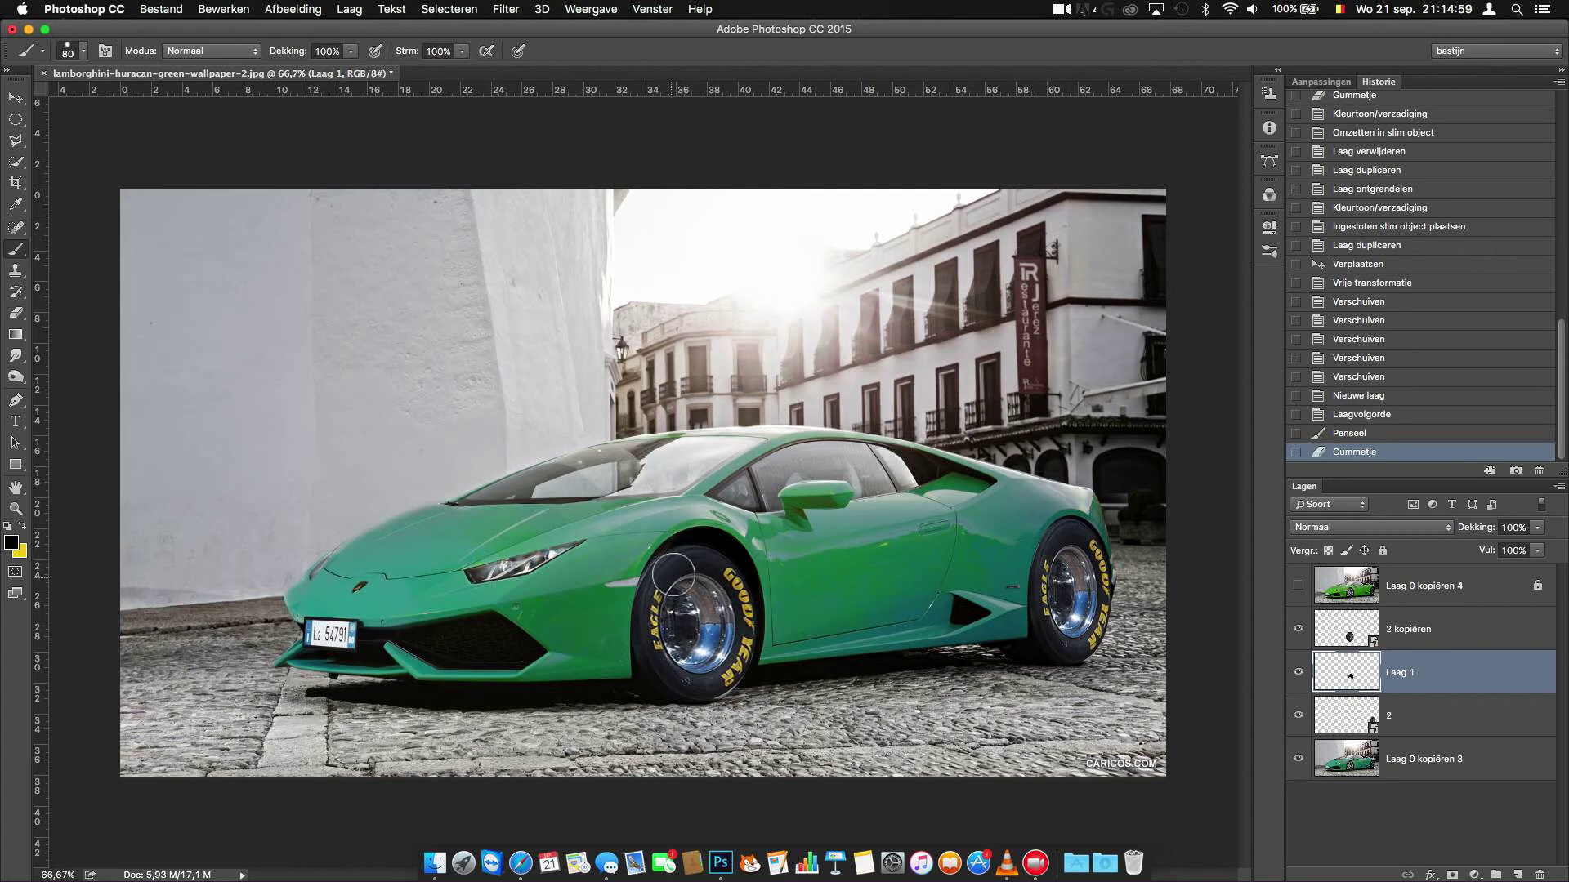
drag(680, 559, 668, 578)
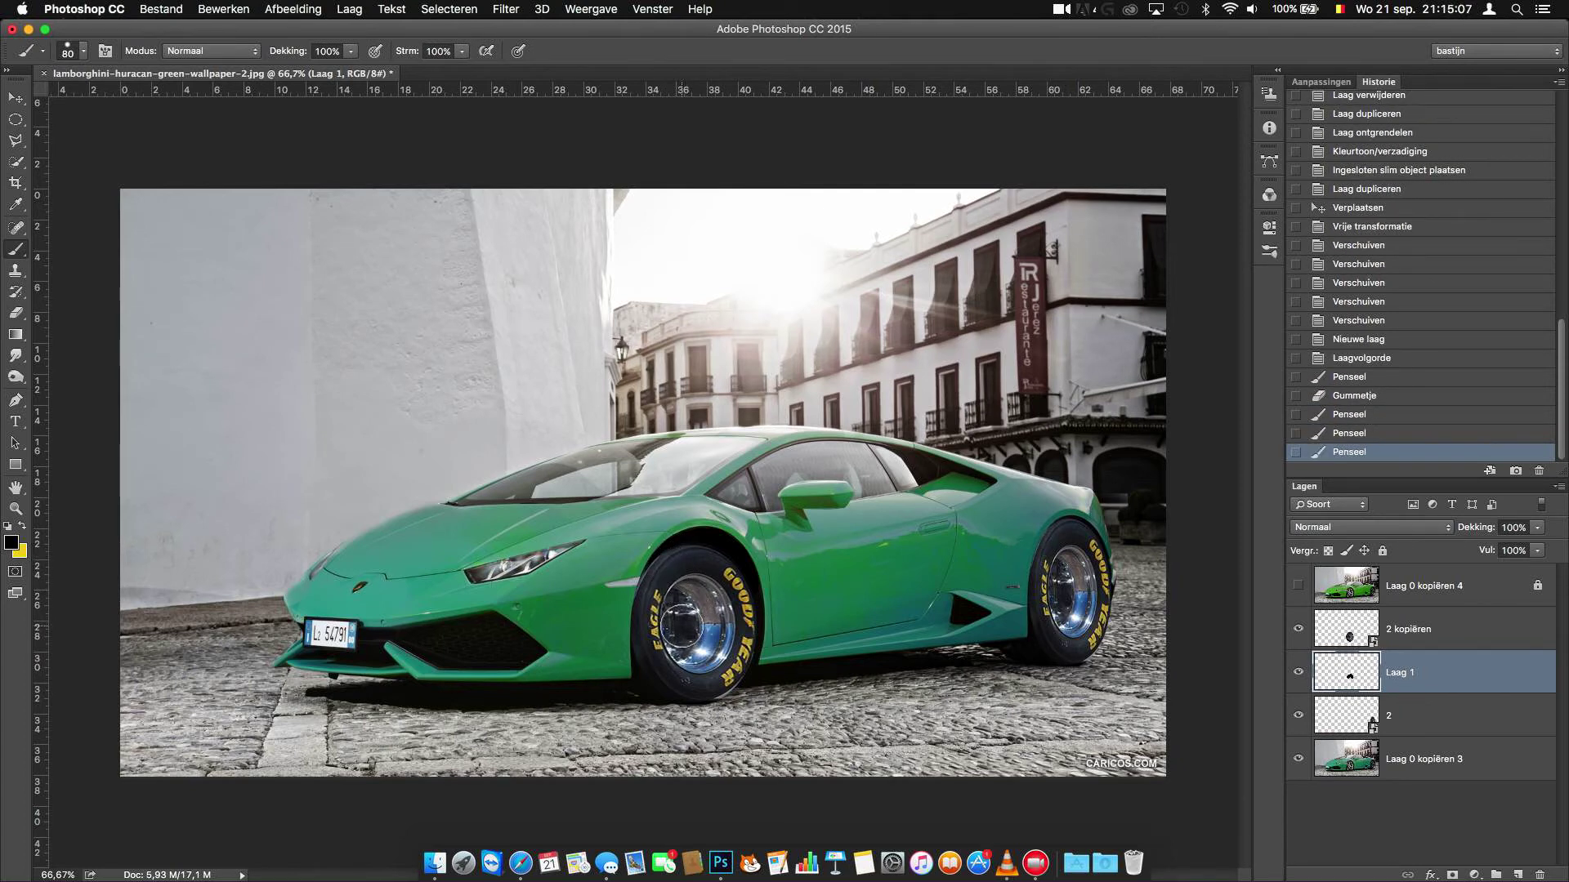
Step: Erase stray edges of layers 2 and 2 kopiëren around the front tyre, rasterizing when asked
click(10, 101)
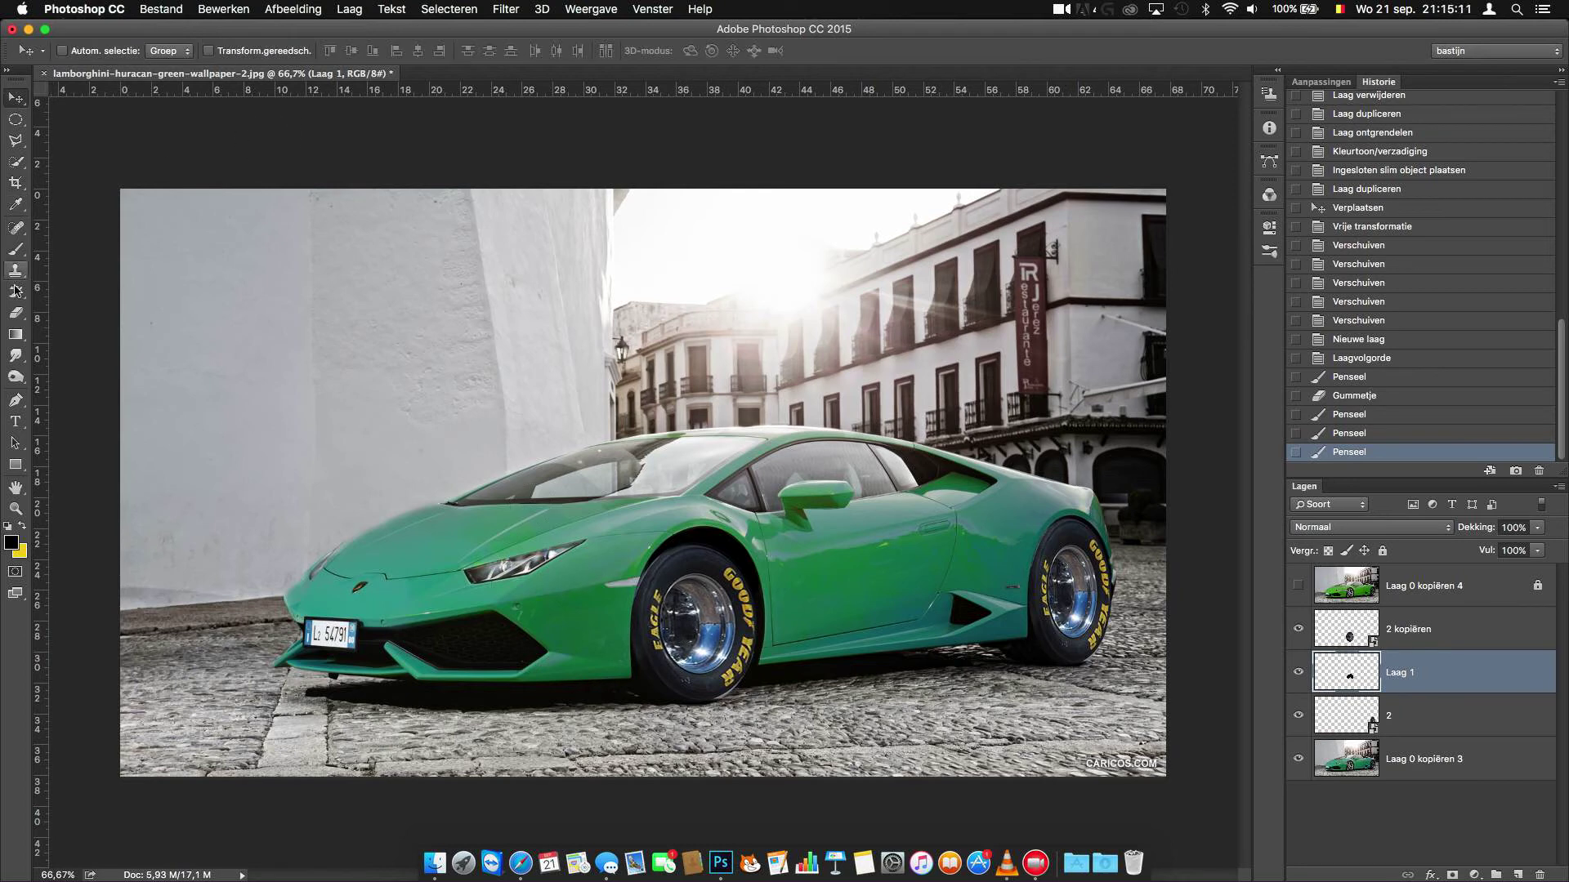
click(15, 313)
click(590, 608)
click(1463, 715)
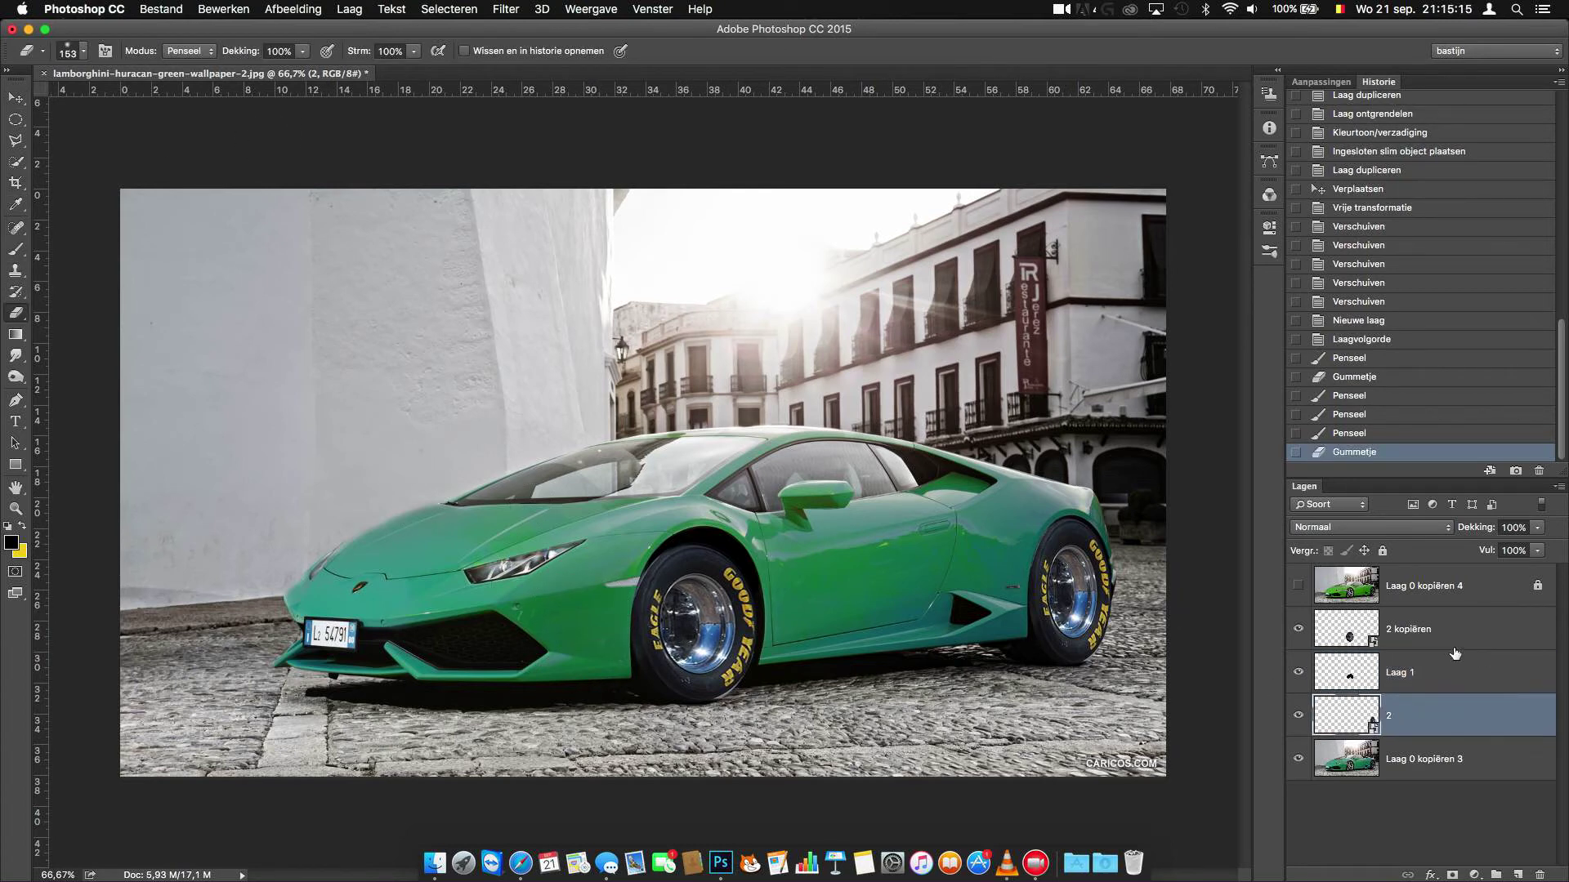
click(1463, 631)
click(593, 616)
key(Return)
click(605, 607)
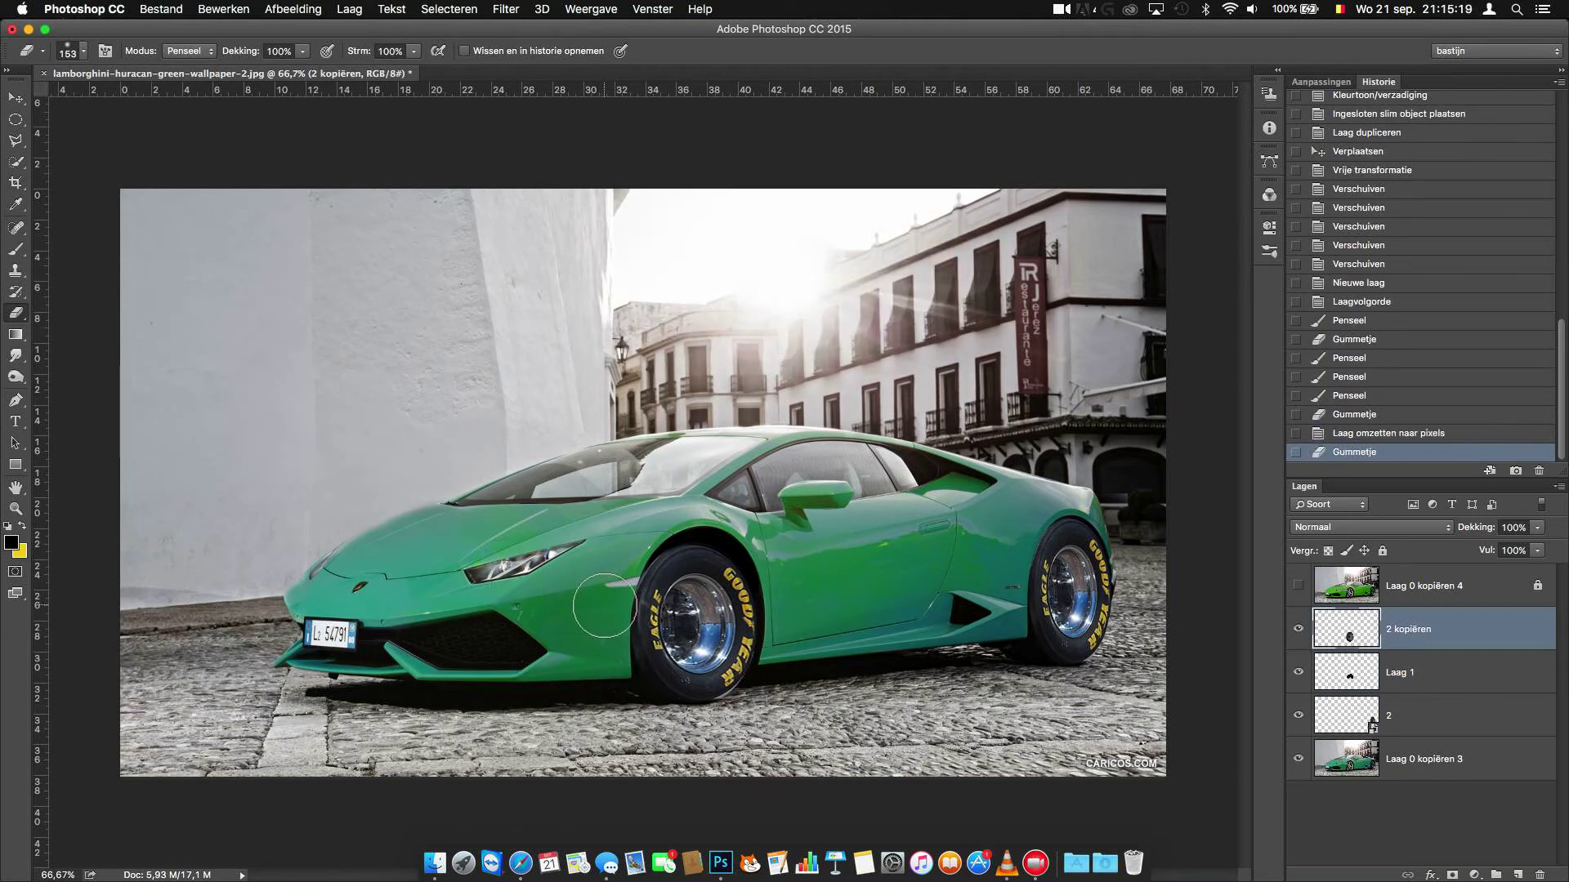
key(ctrl+z)
key(ctrl+z)
drag(595, 630, 584, 658)
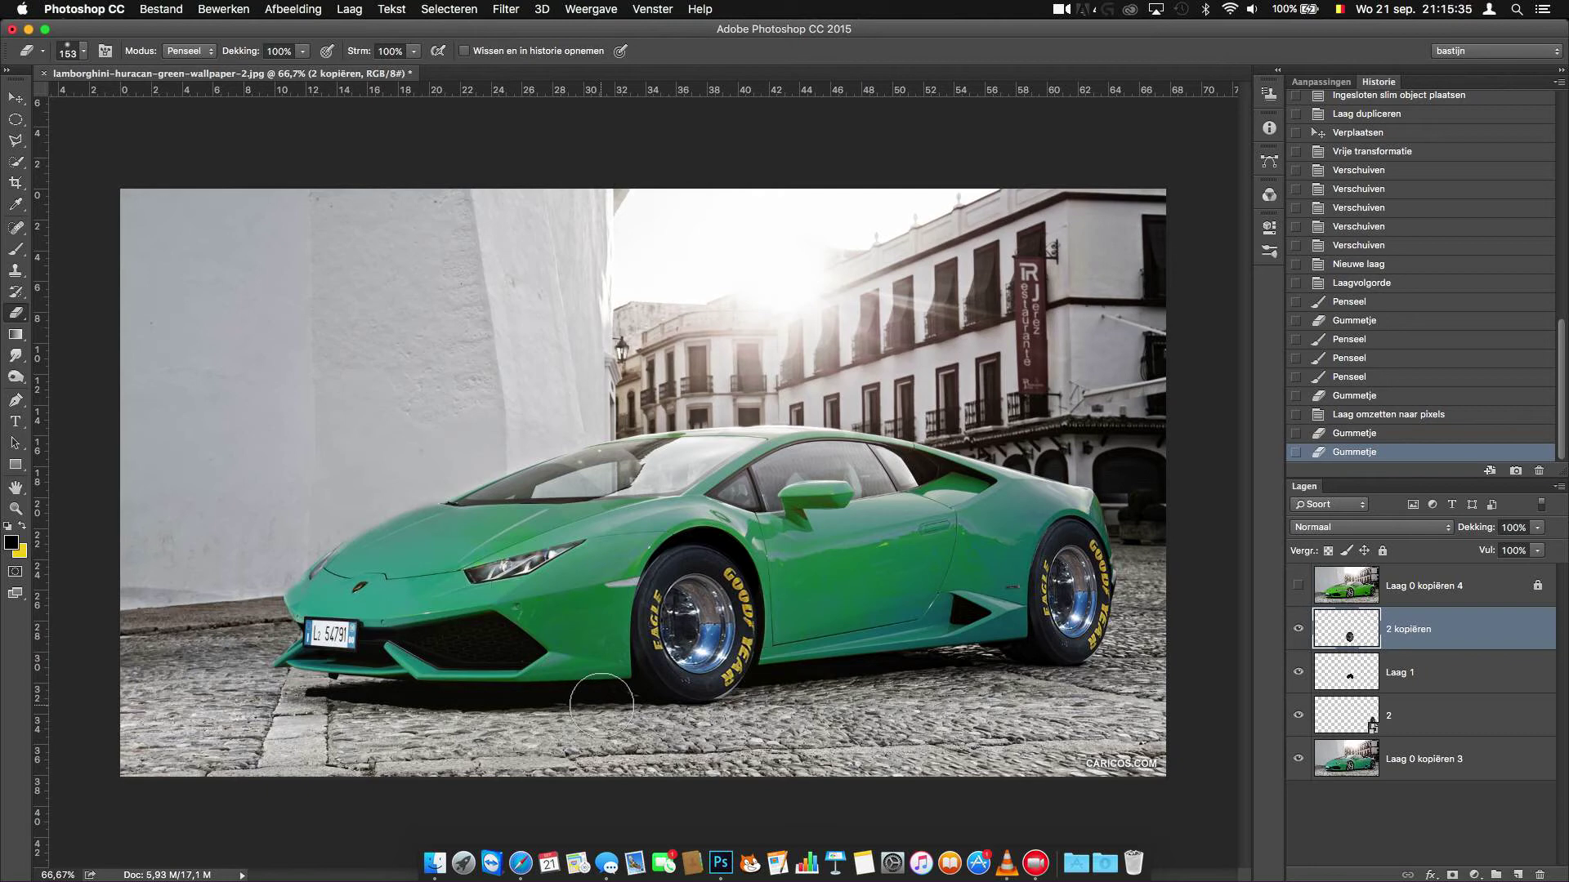
Step: Open 5.PSD in Photoshop and drag its exhaust pipes onto the car image
click(431, 862)
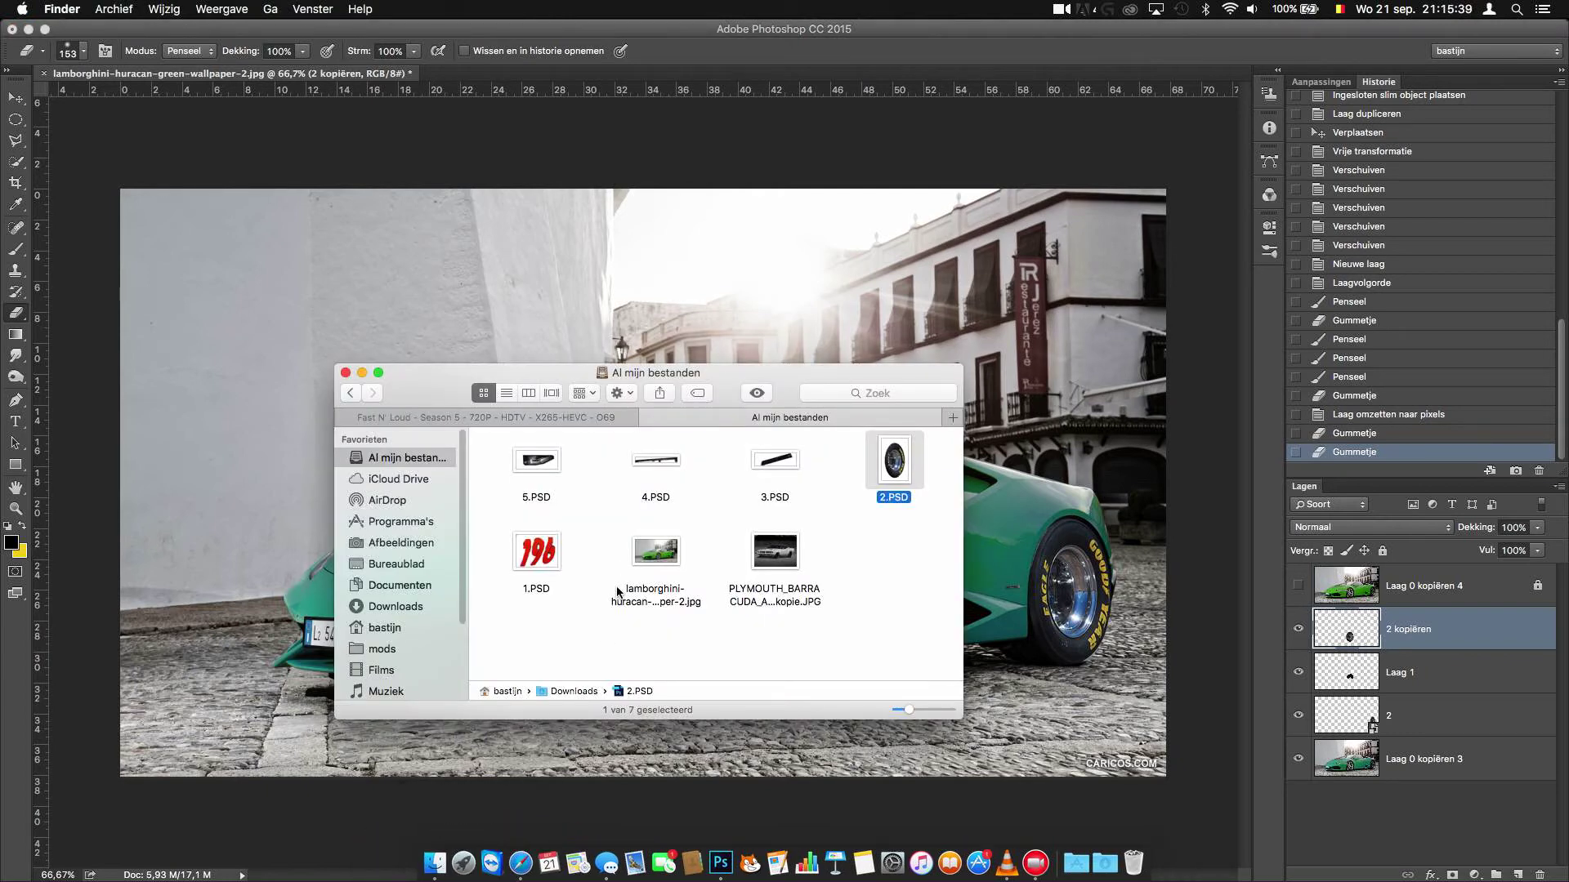
click(528, 455)
right_click(528, 454)
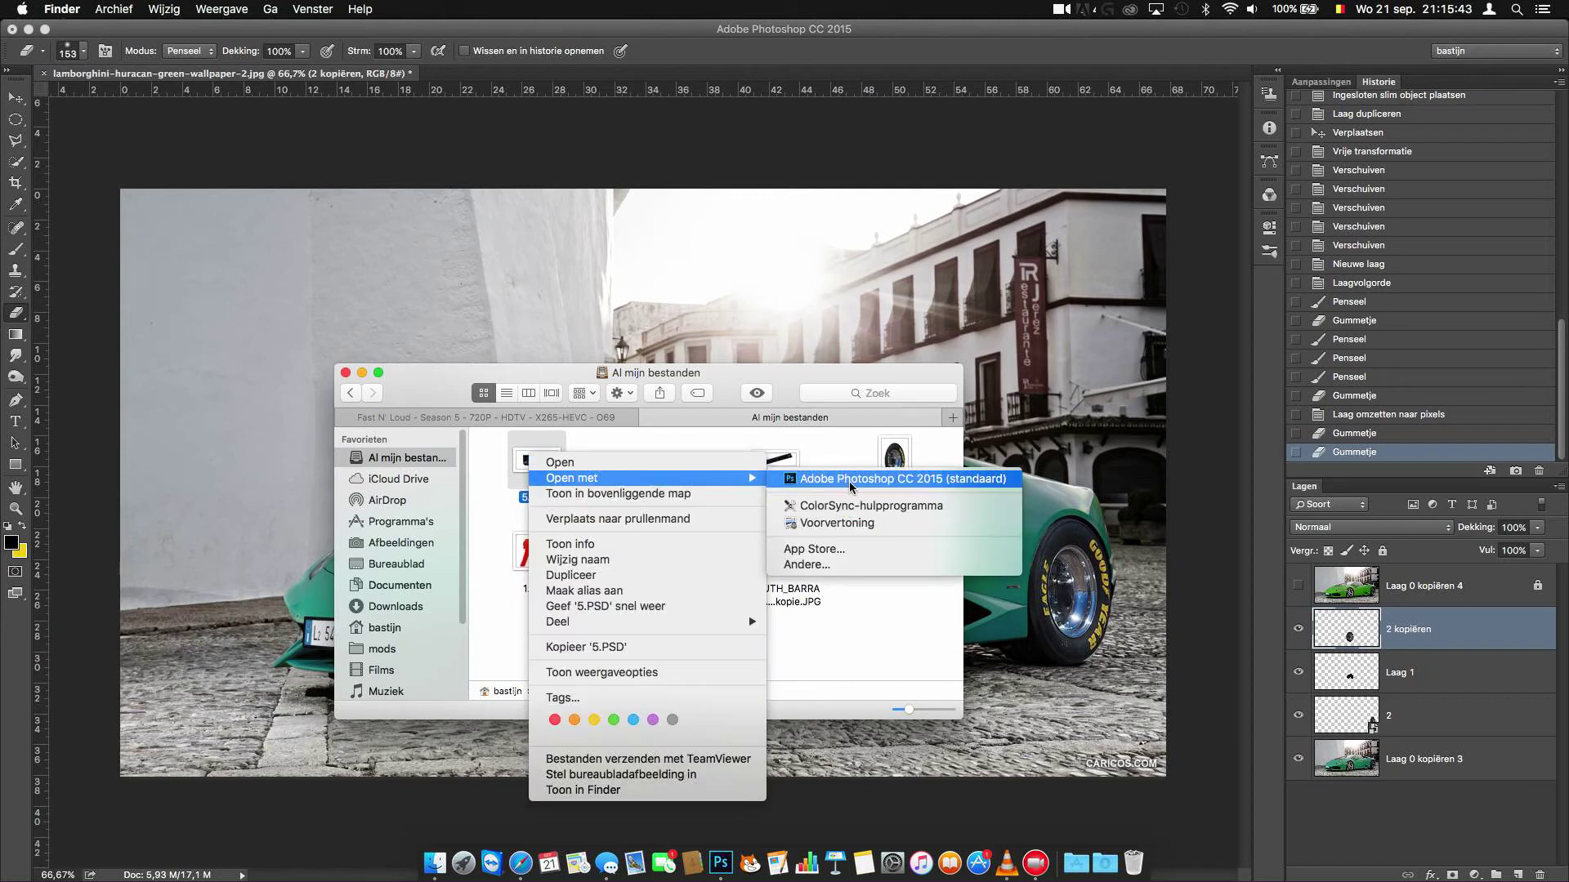
click(893, 480)
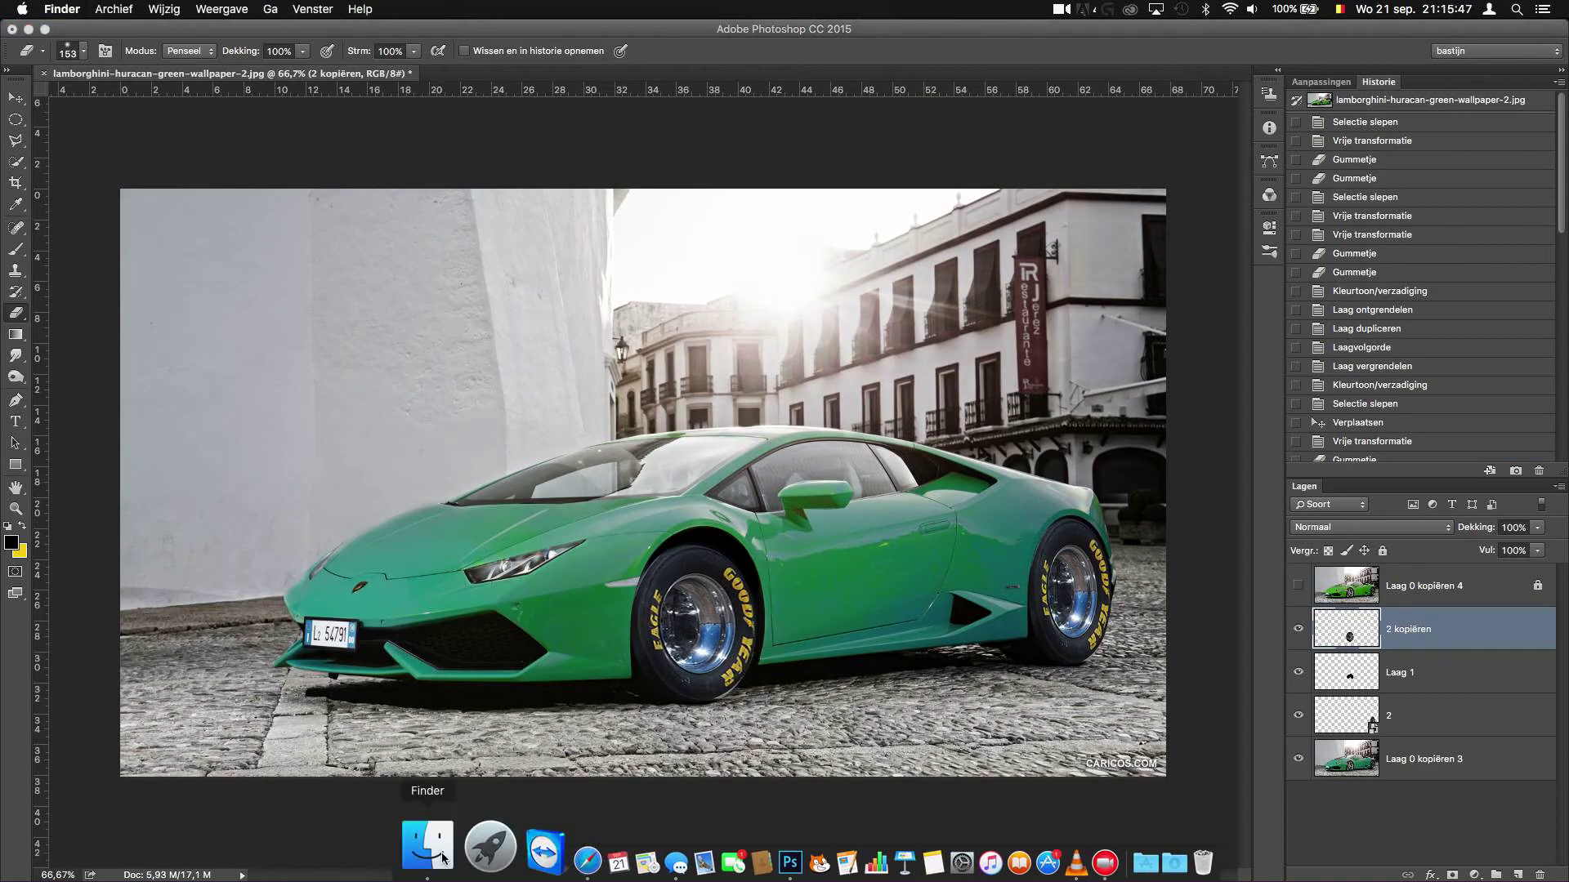
drag(412, 530, 214, 599)
Step: Flip the exhaust pipes horizontally and scale them into the front bumper intake
drag(619, 470, 402, 383)
right_click(448, 410)
click(507, 630)
drag(523, 457, 435, 653)
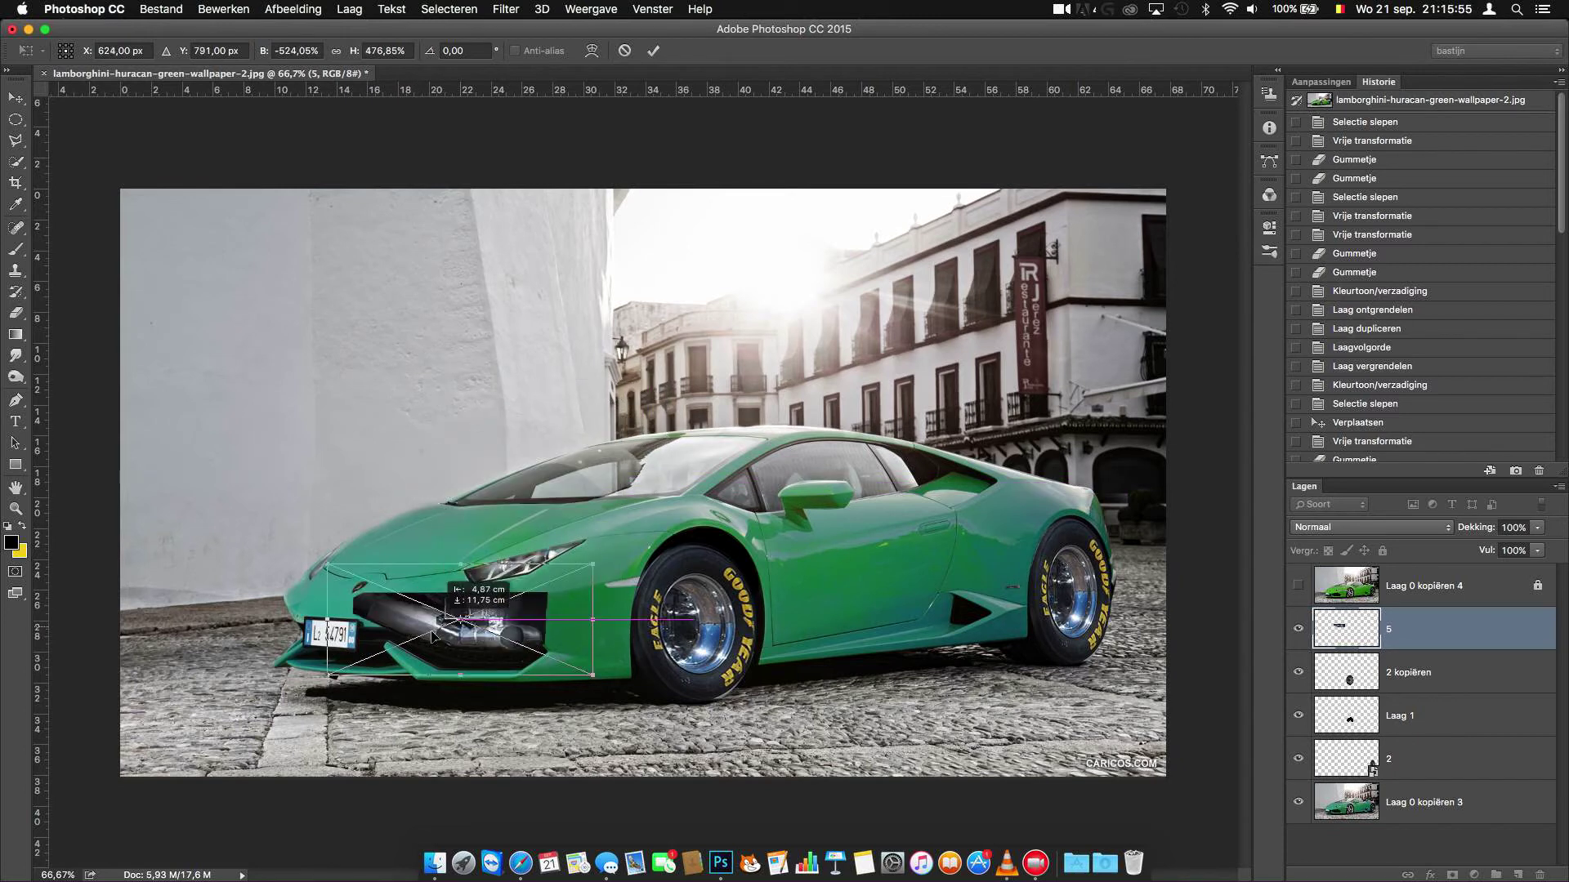
mouse_move(314, 578)
mouse_down()
mouse_move(366, 604)
mouse_move(372, 590)
mouse_up()
drag(514, 638, 500, 638)
key(Return)
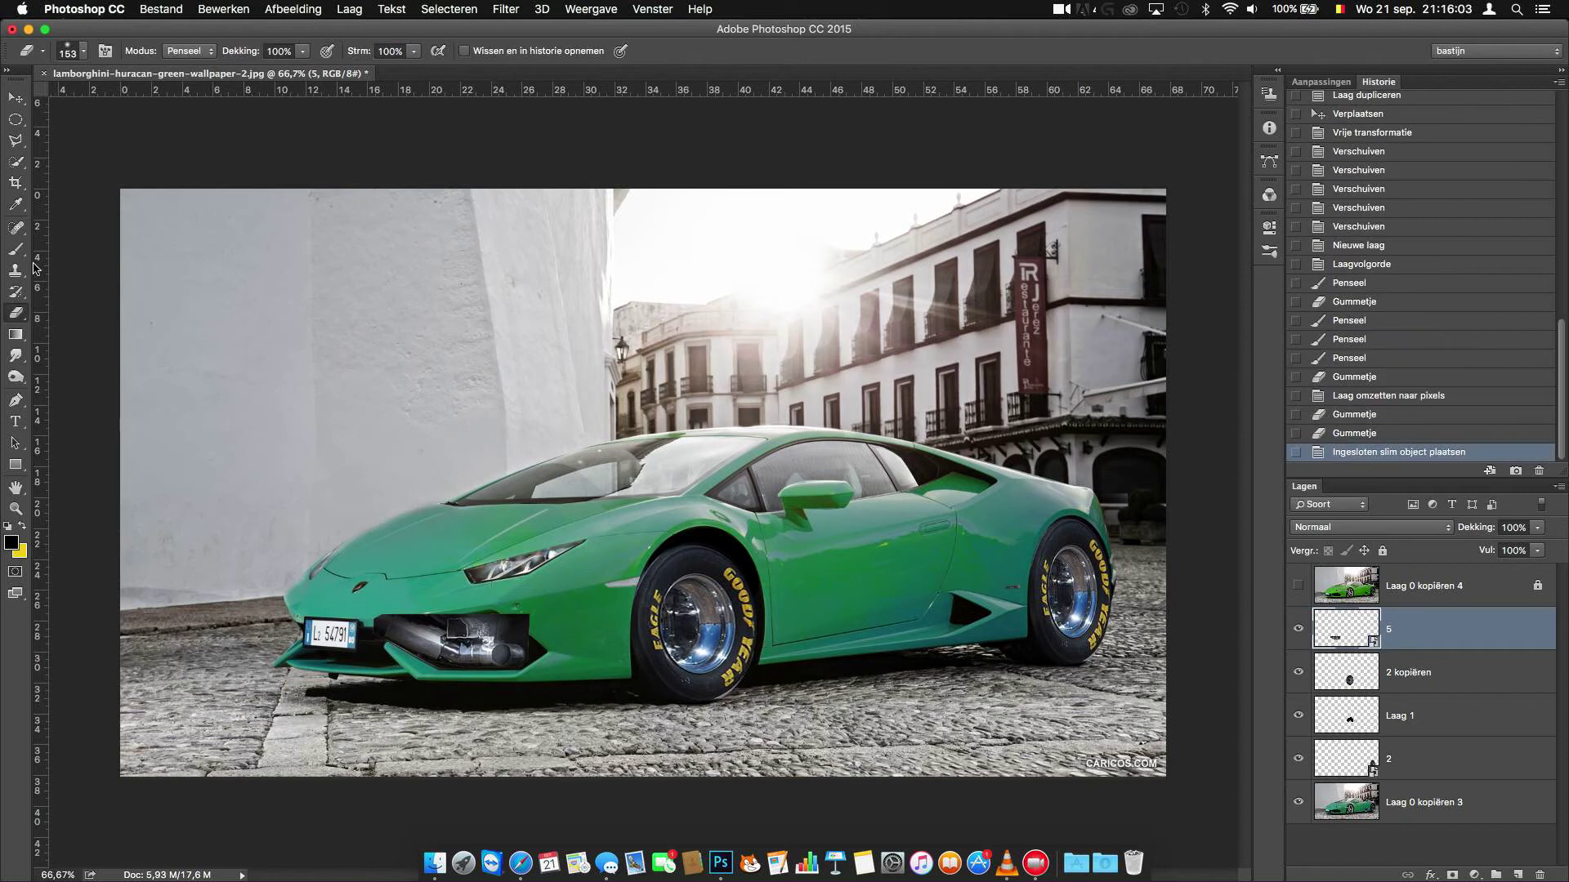
Step: Rasterize the pipes layer and erase the excess along the bumper
key(b)
click(642, 572)
key(Return)
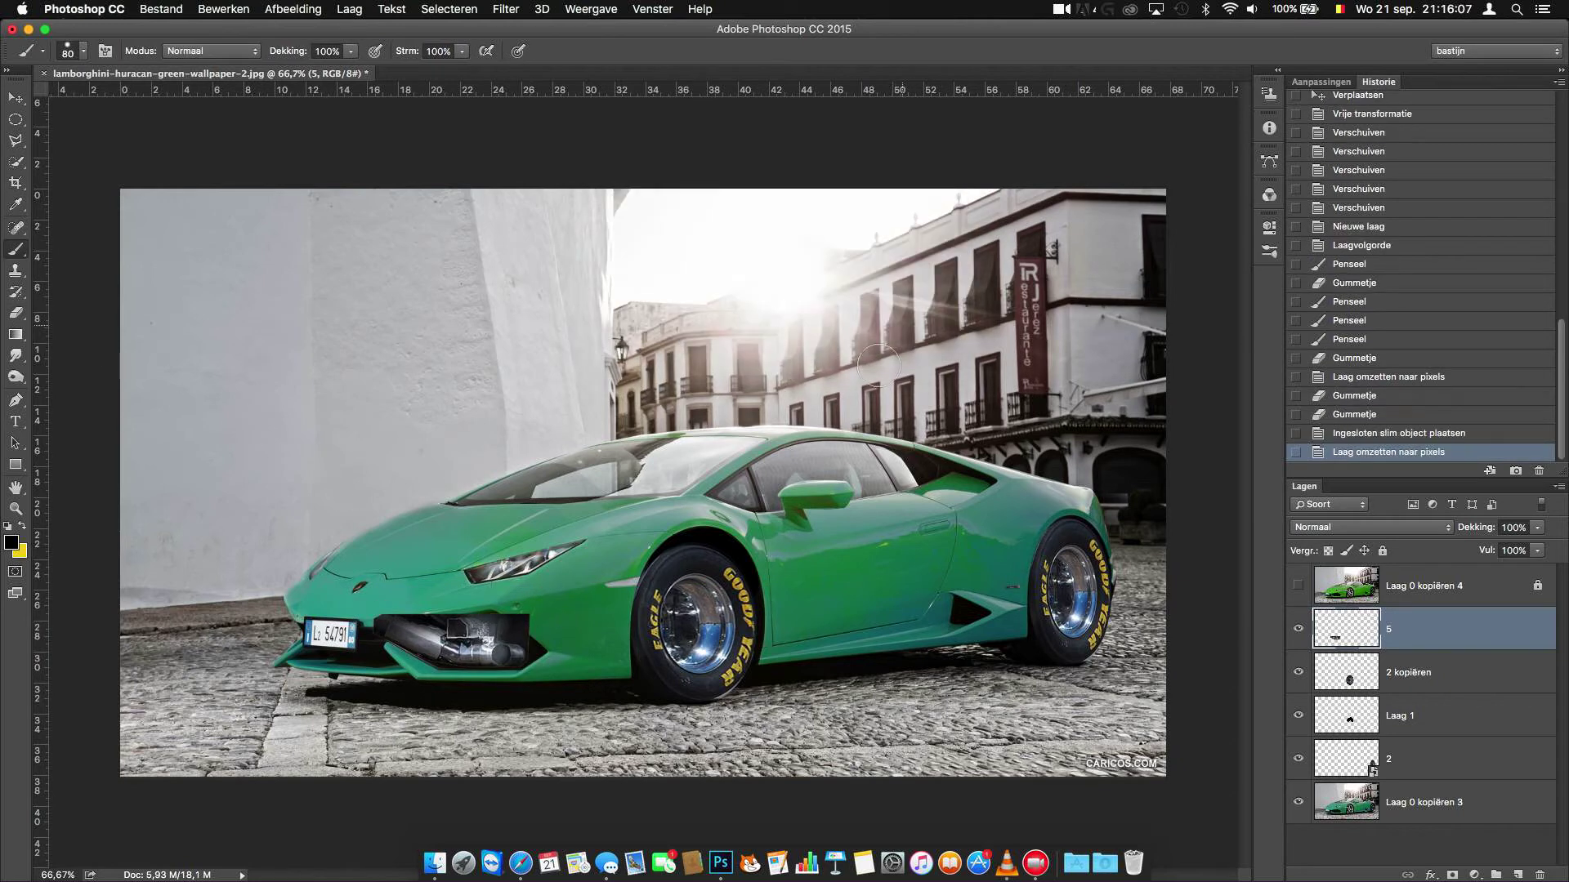
click(16, 313)
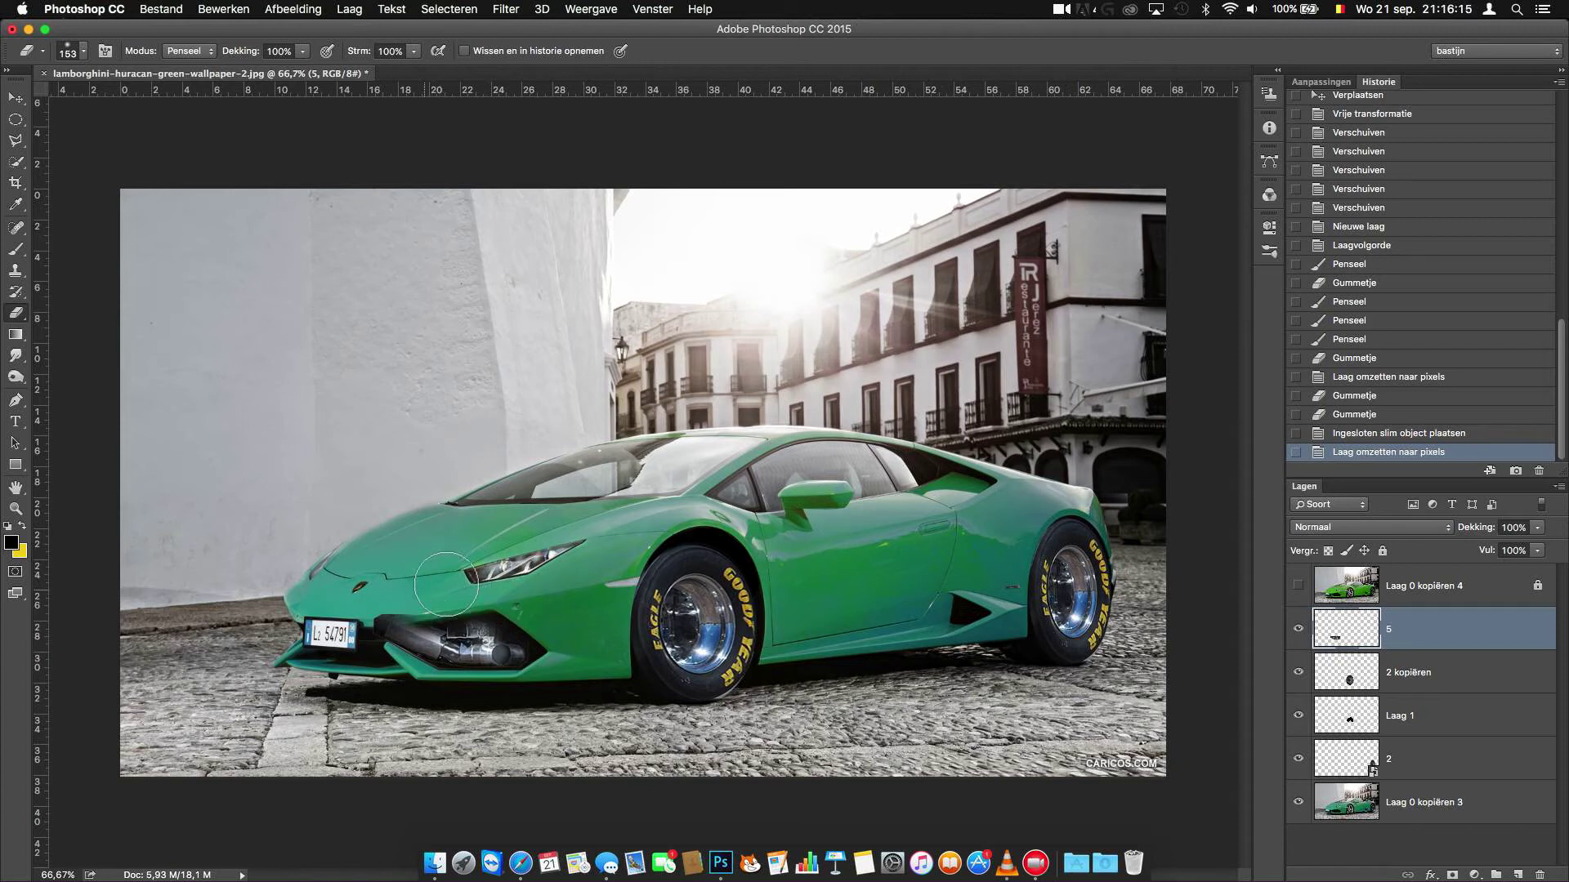
drag(554, 681, 612, 651)
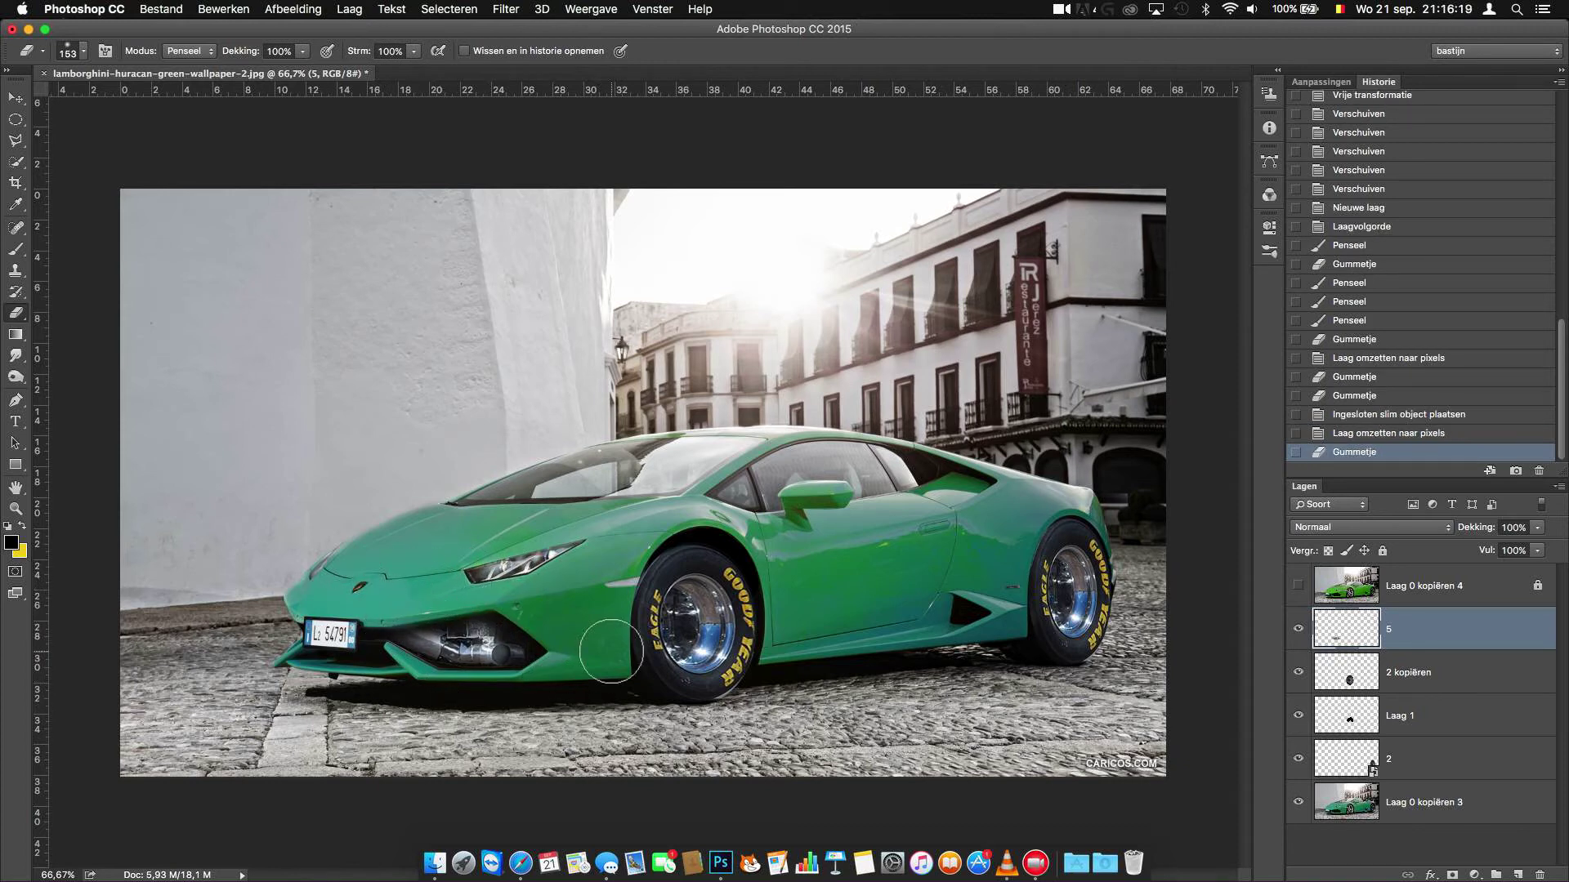
Step: Darken the pipes with Hue/Saturation Lightness -59 and nudge them left into place
click(224, 10)
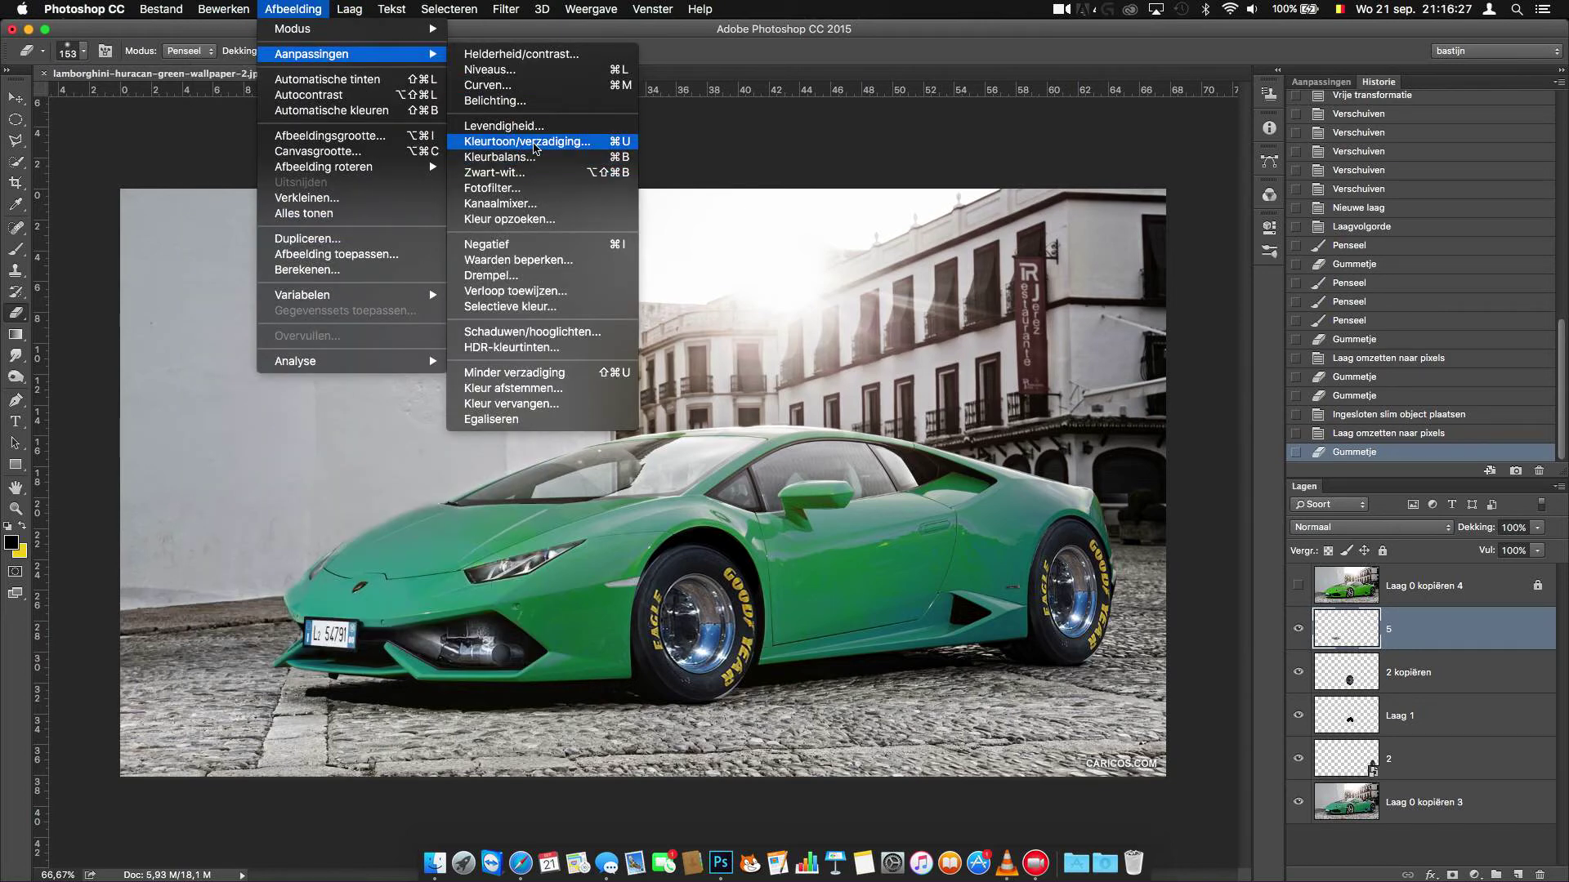
click(506, 144)
drag(1091, 345, 1046, 350)
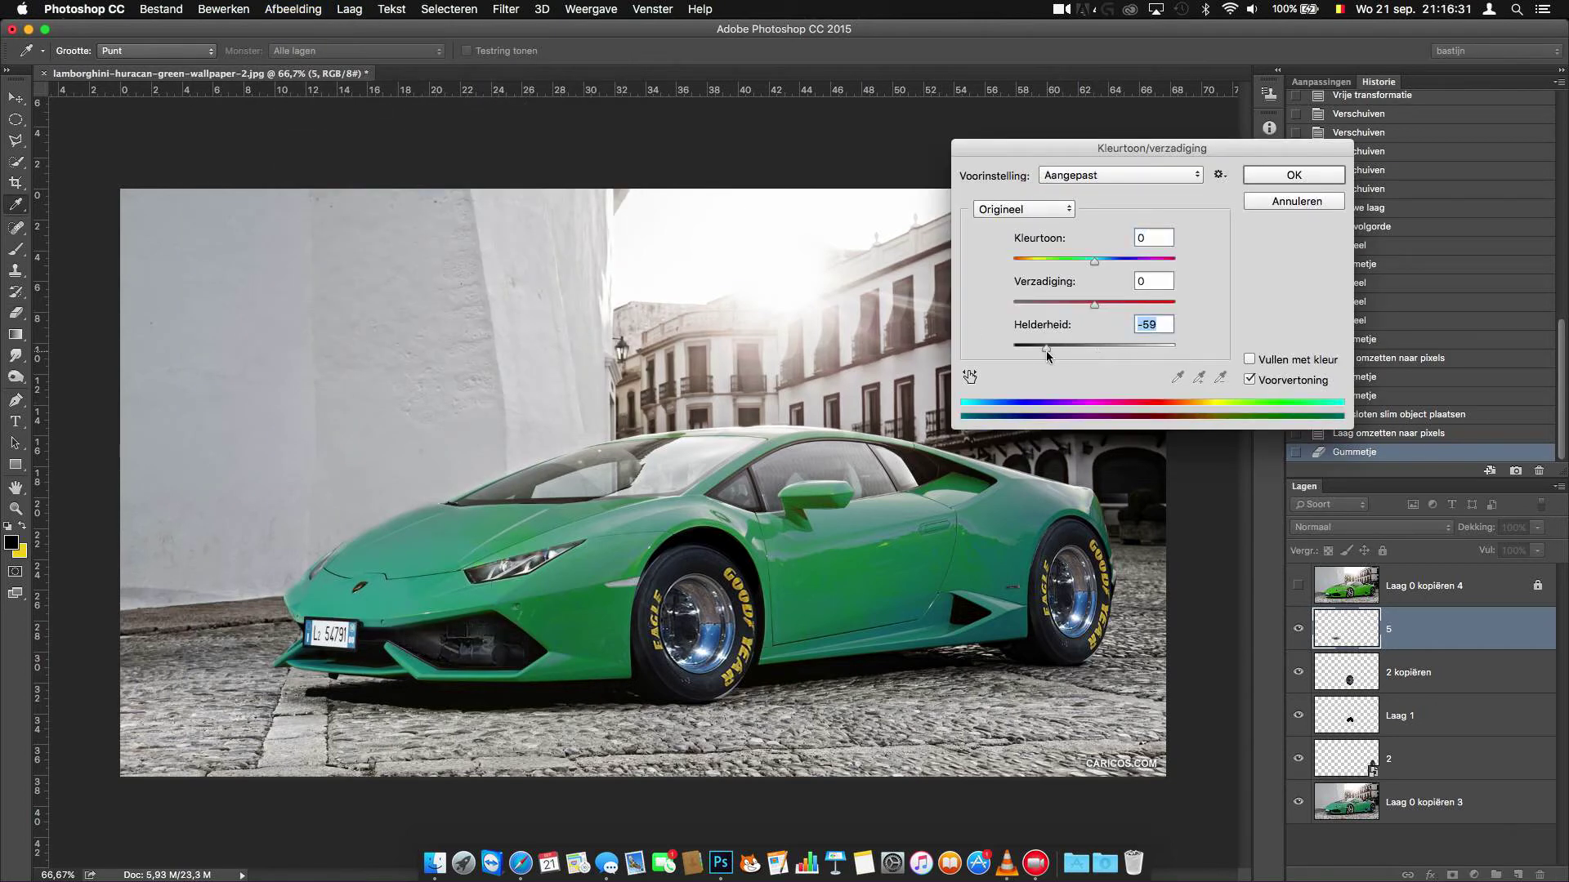
click(1294, 178)
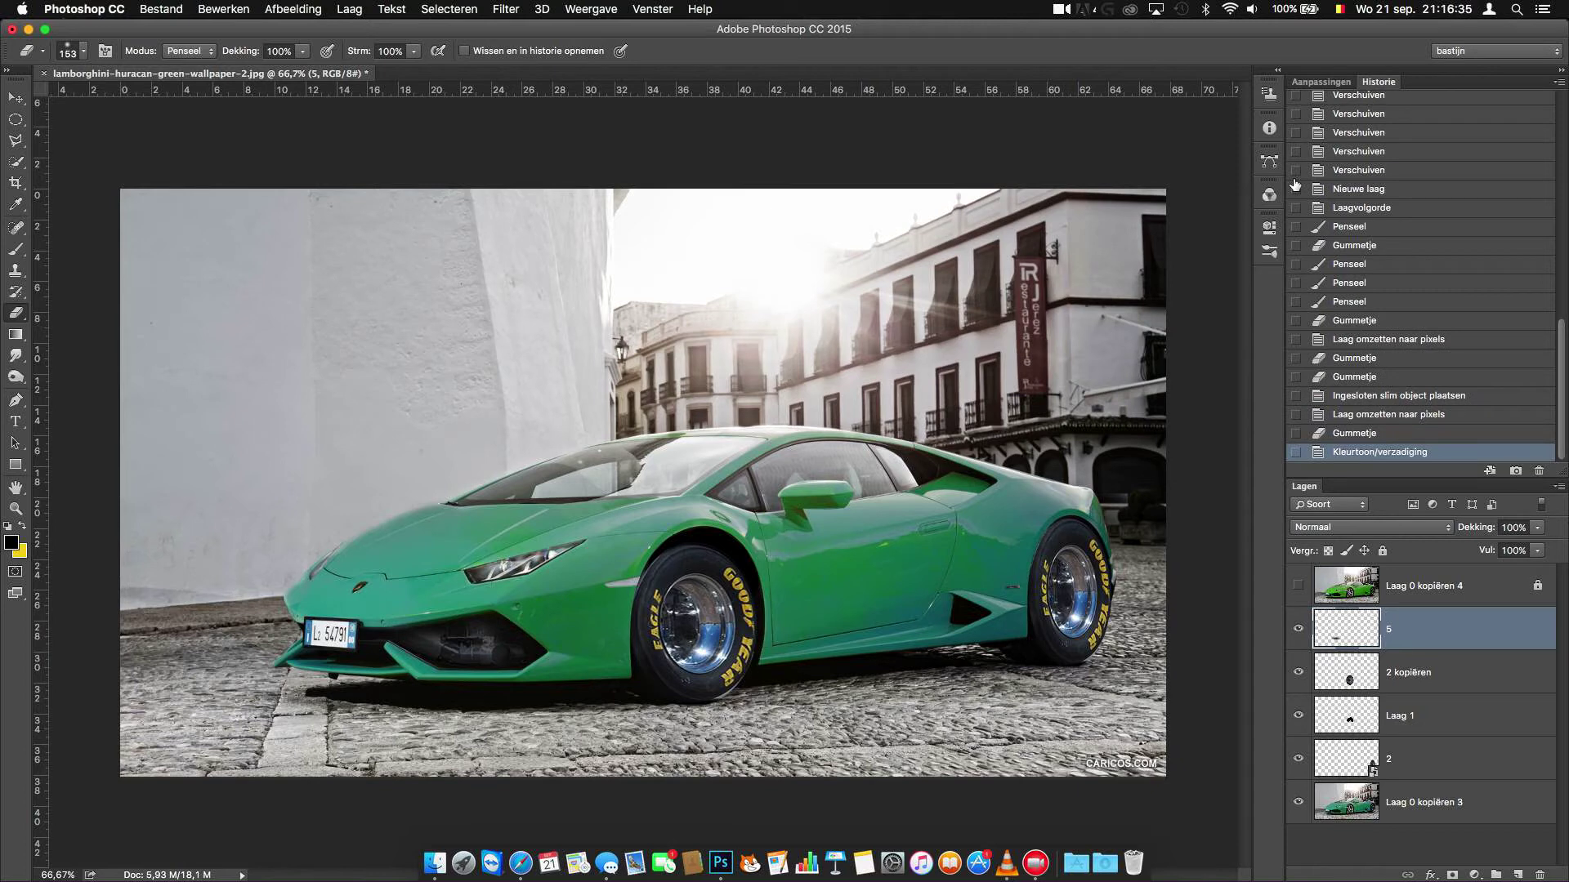
click(19, 103)
key(Left)
key(Left)
key(Left)
key(Left)
key(Left)
key(Left)
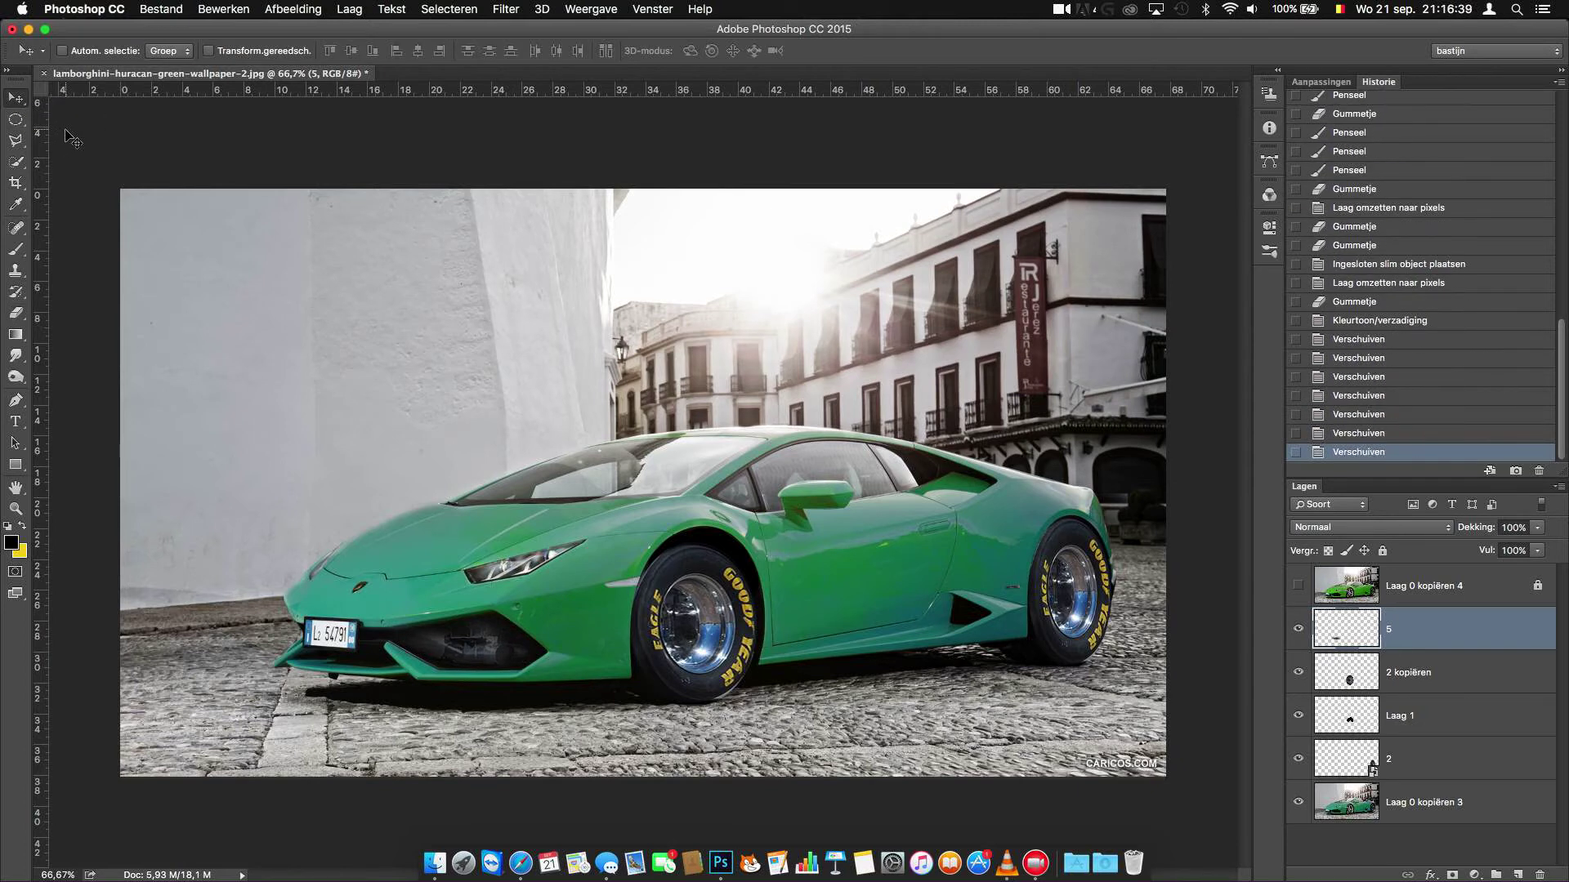
Step: Place the 4.PSD rear wing, scaled up and tilted over the car's rear deck
click(434, 863)
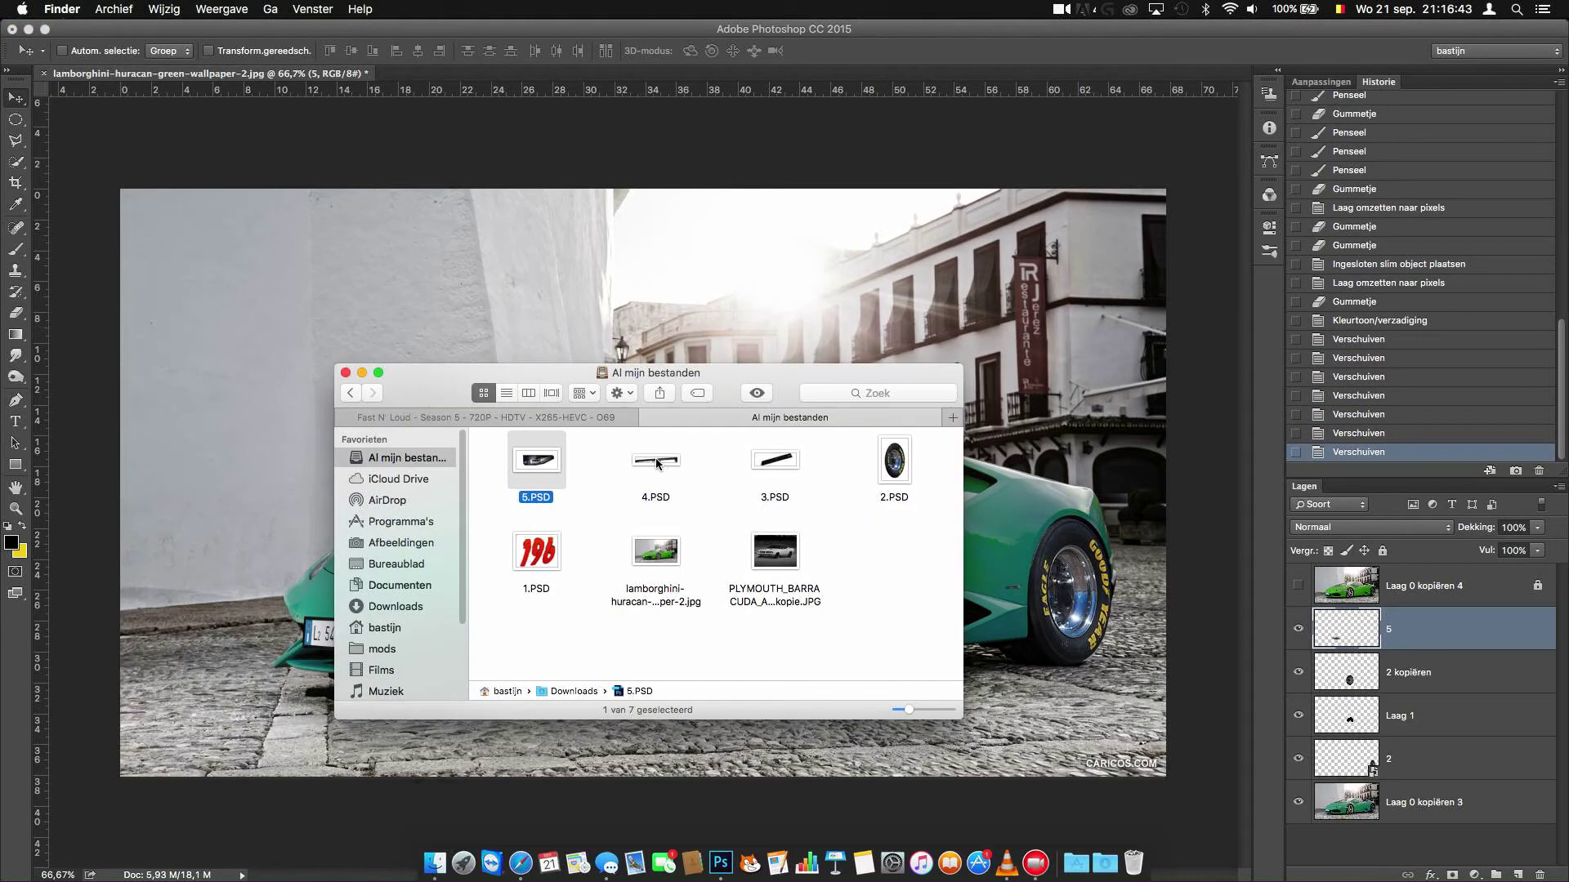
drag(658, 458, 1078, 572)
key(Return)
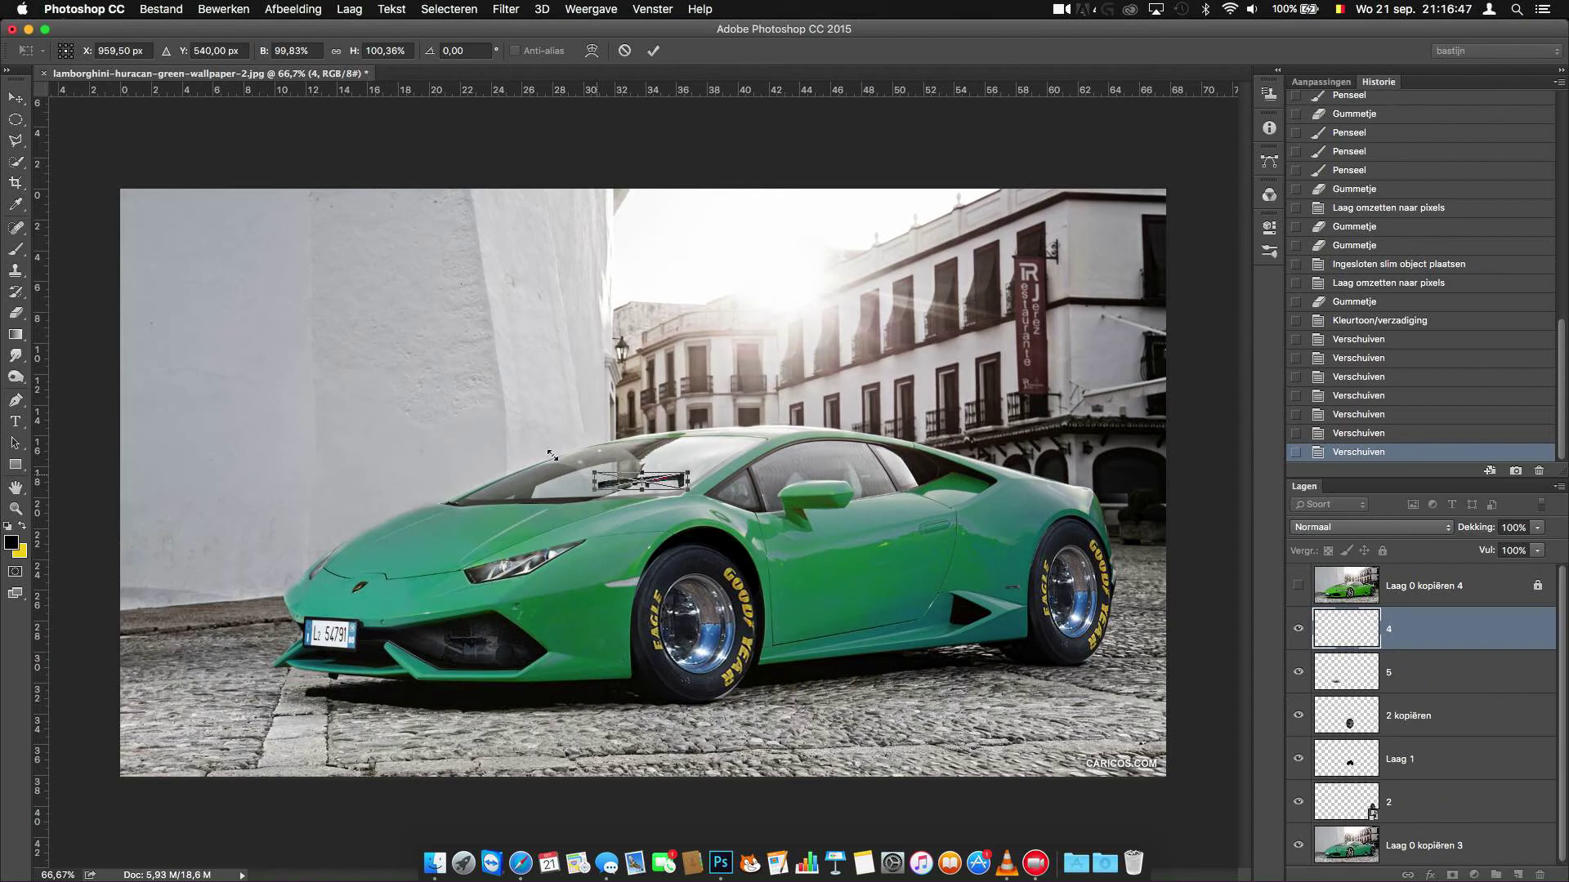
mouse_move(586, 470)
mouse_down()
mouse_move(222, 410)
mouse_move(763, 418)
mouse_up()
drag(1233, 363, 1246, 391)
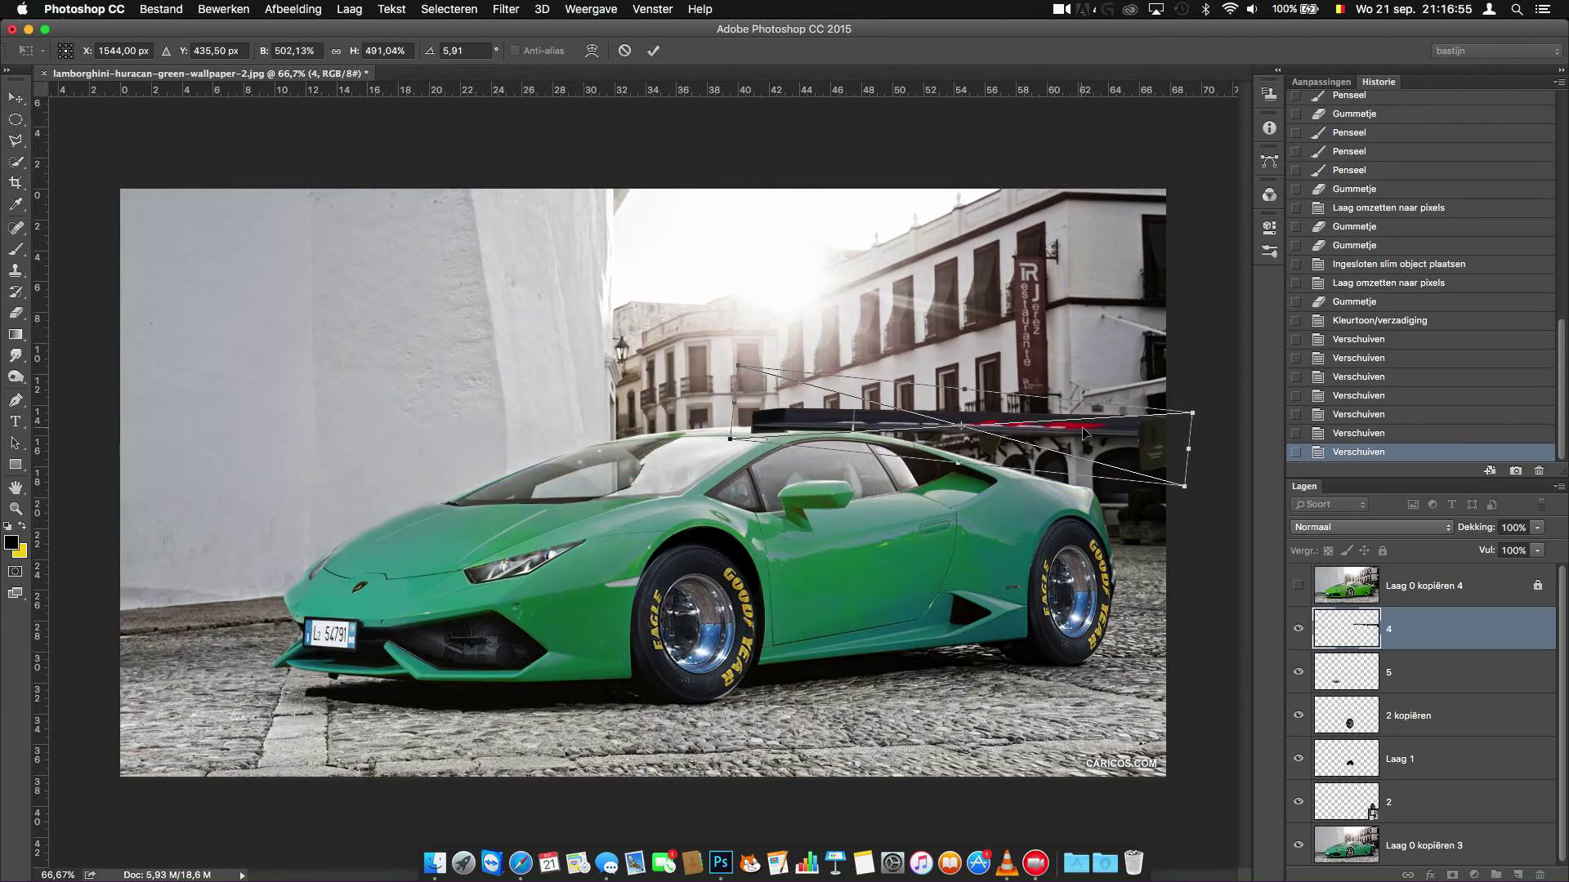
drag(1083, 433, 1064, 441)
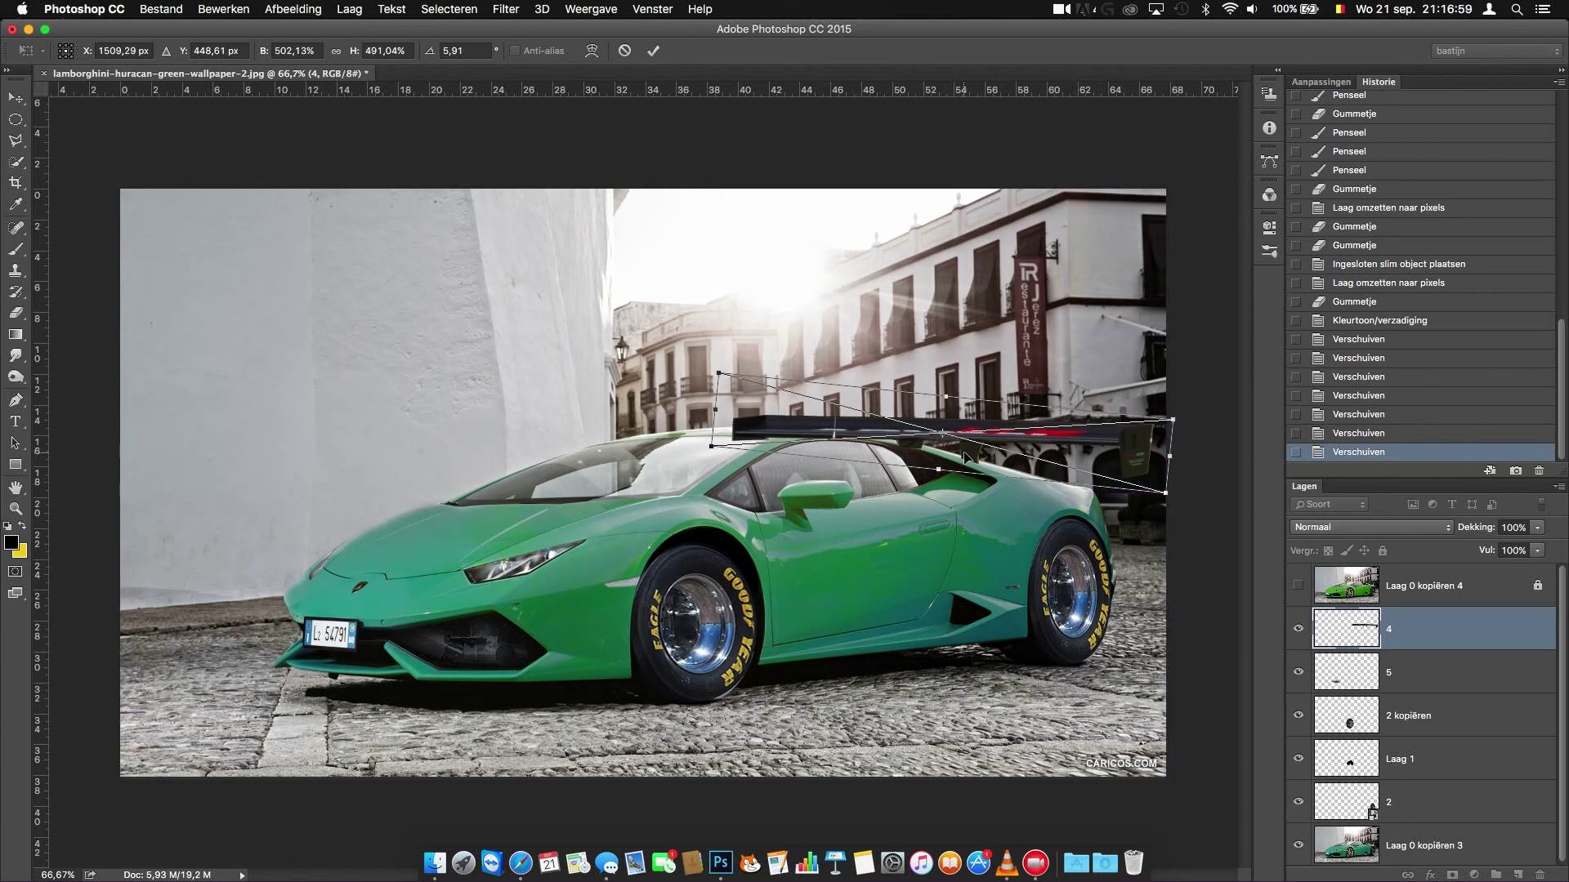
key(Return)
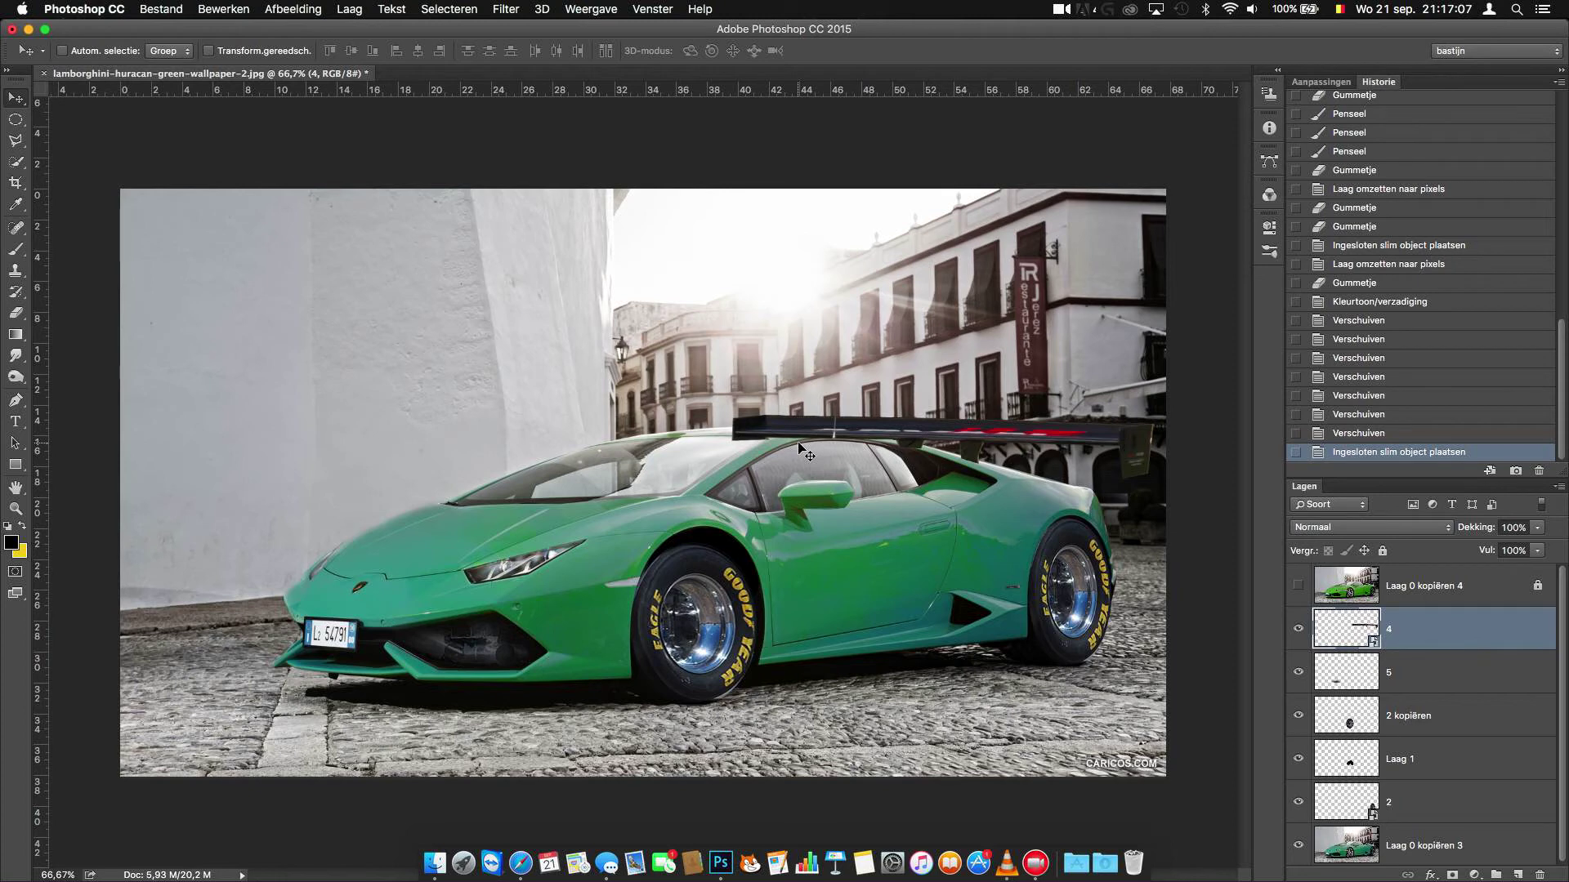
Step: Nudge the wing left and up, reshape it with Free Transform, then hide layer 4
drag(896, 426, 884, 420)
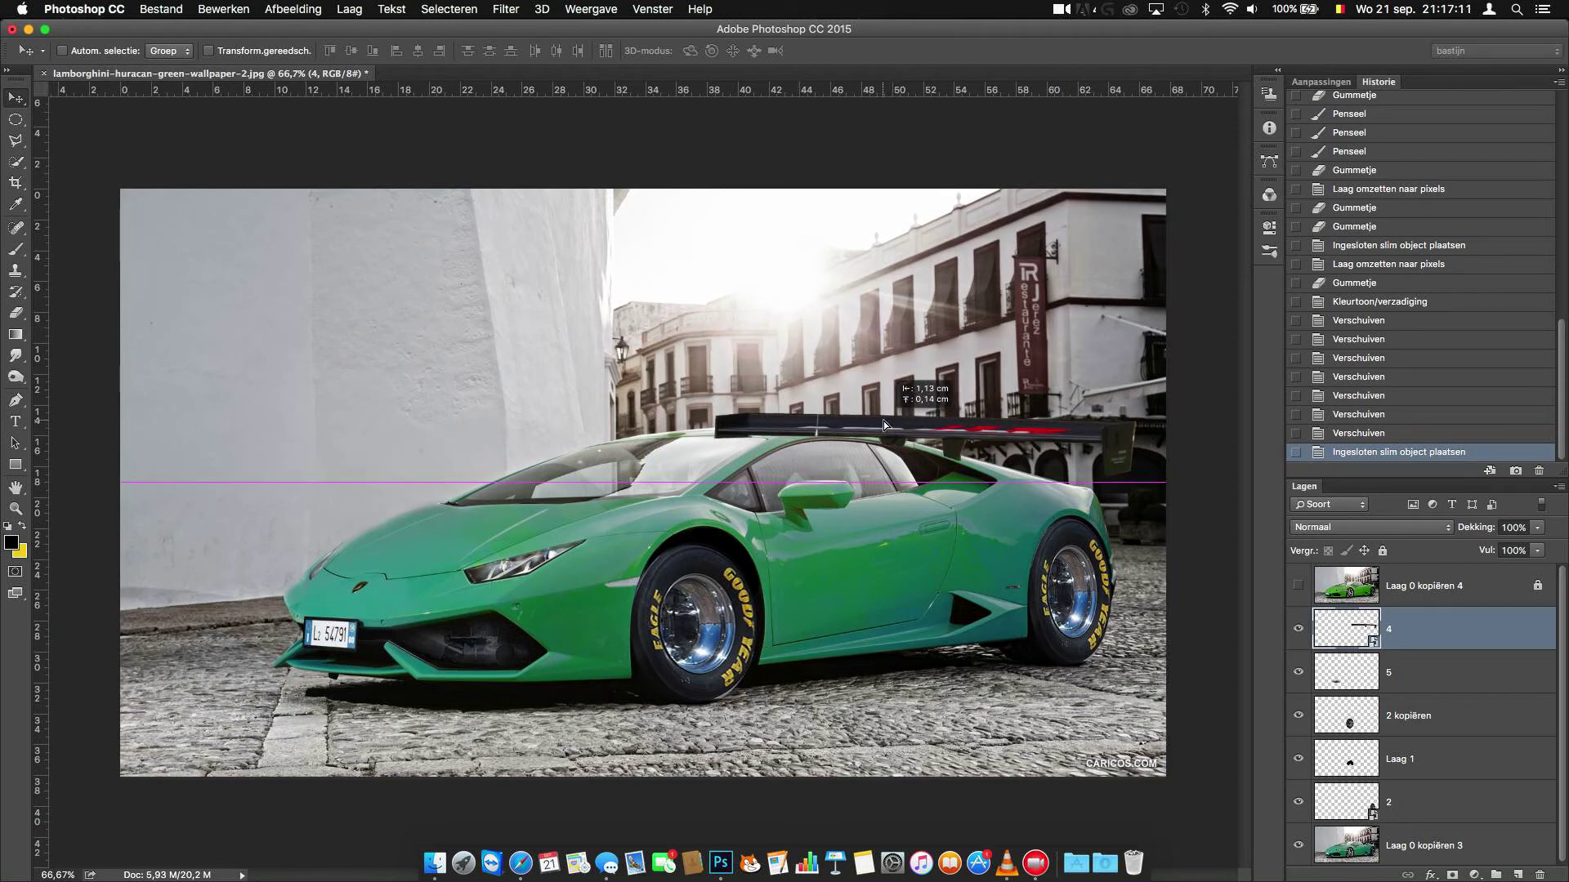
drag(884, 417, 881, 418)
key(Up)
key(Up)
key(Up)
key(Up)
key(Up)
click(208, 6)
click(245, 342)
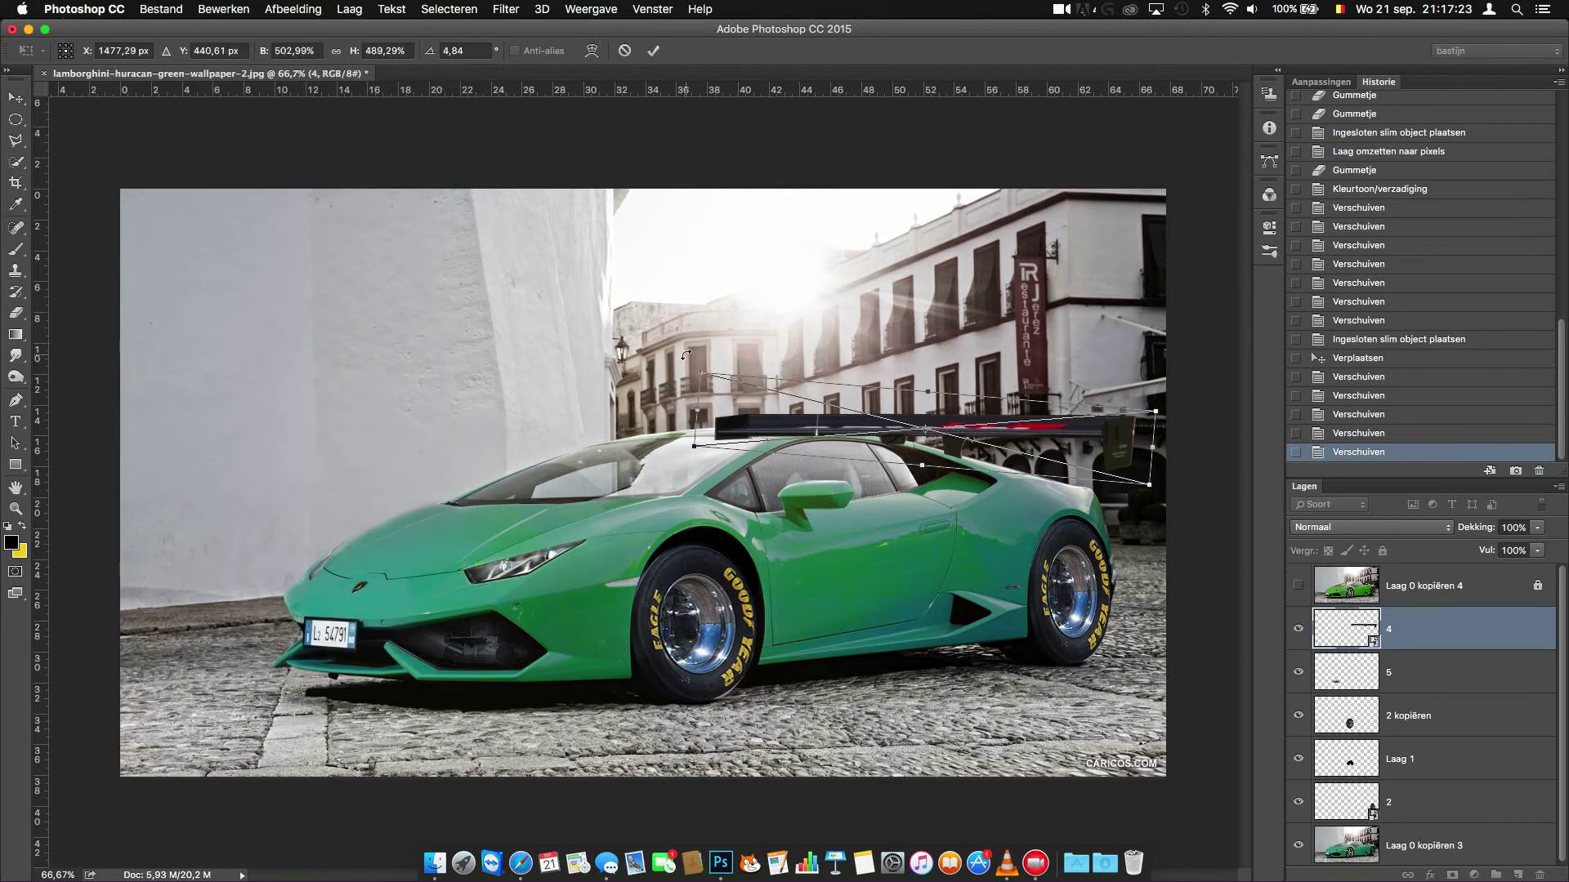
key(Return)
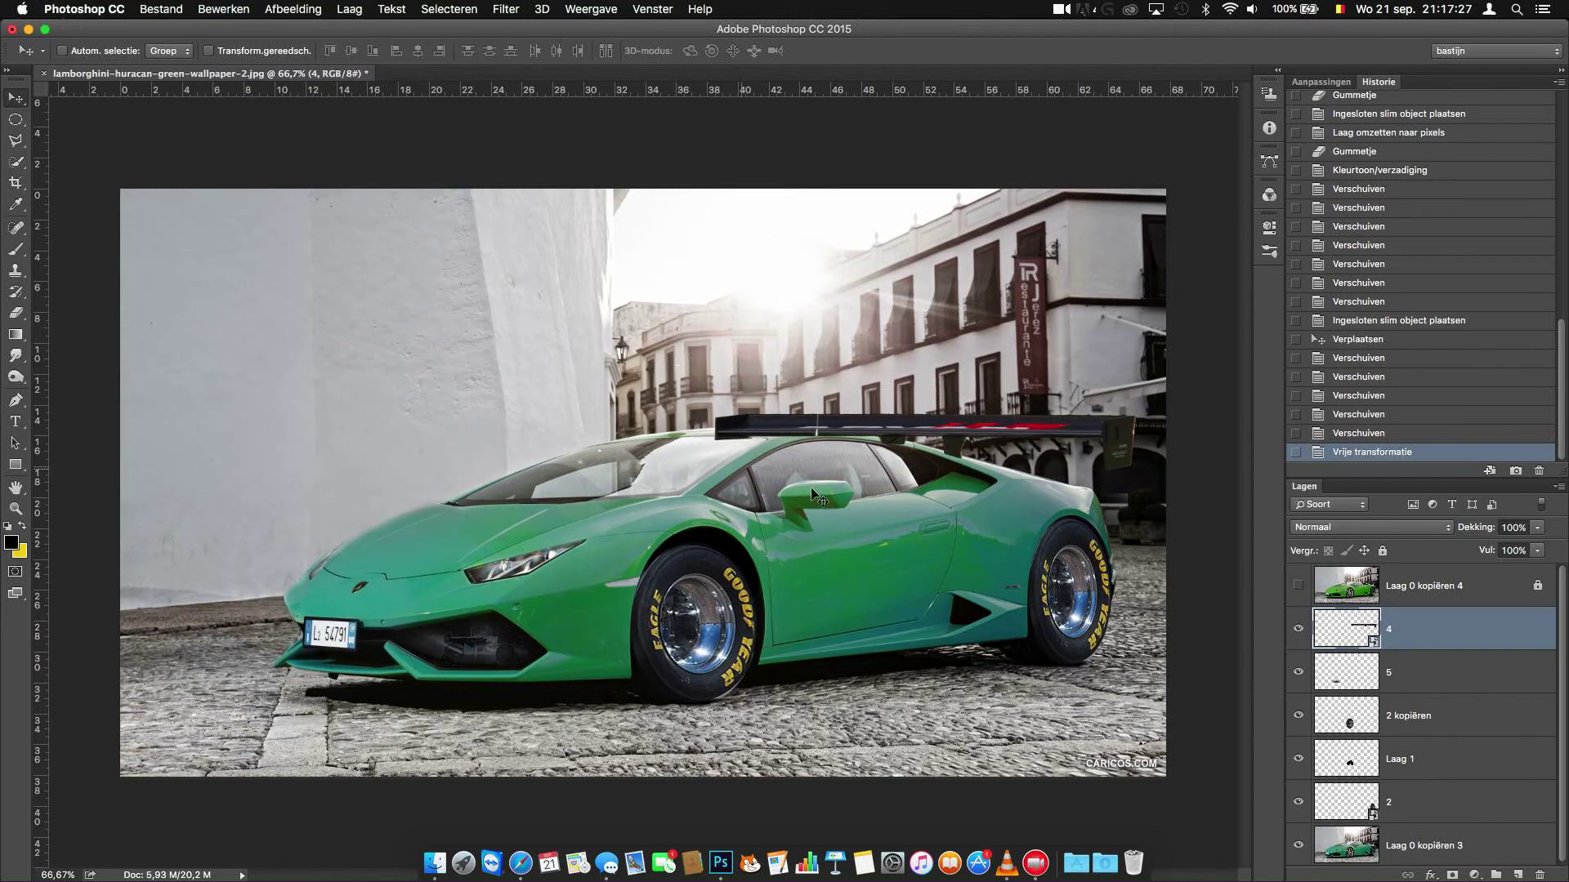
click(1301, 631)
click(11, 144)
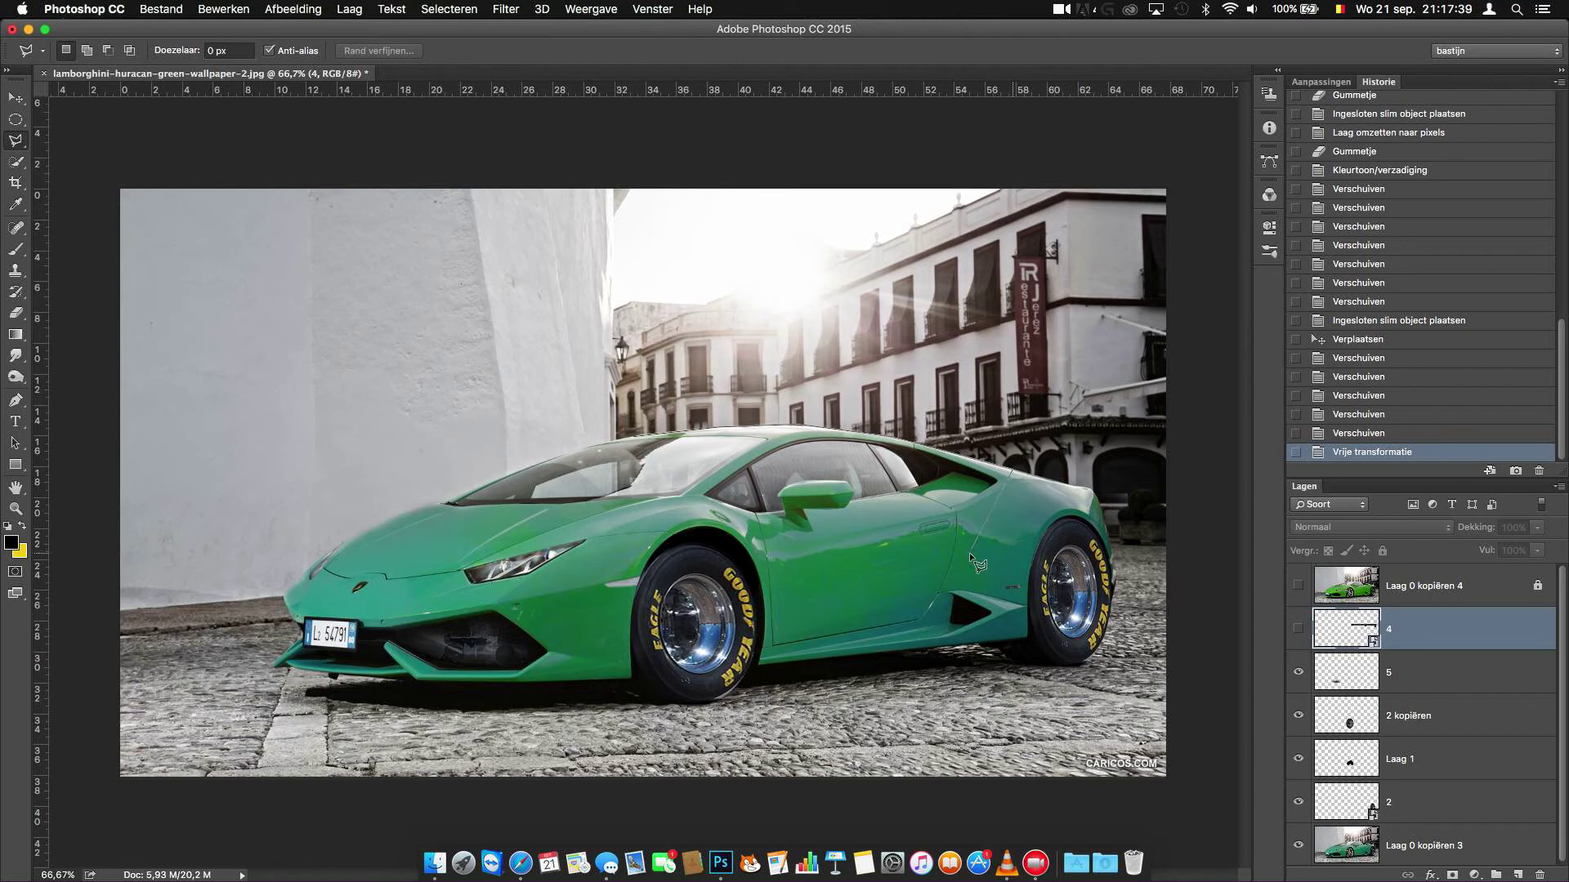
Step: Lasso the car body, rasterize and erase the overlapping wing on layer 4, then deselect
click(638, 453)
click(1298, 629)
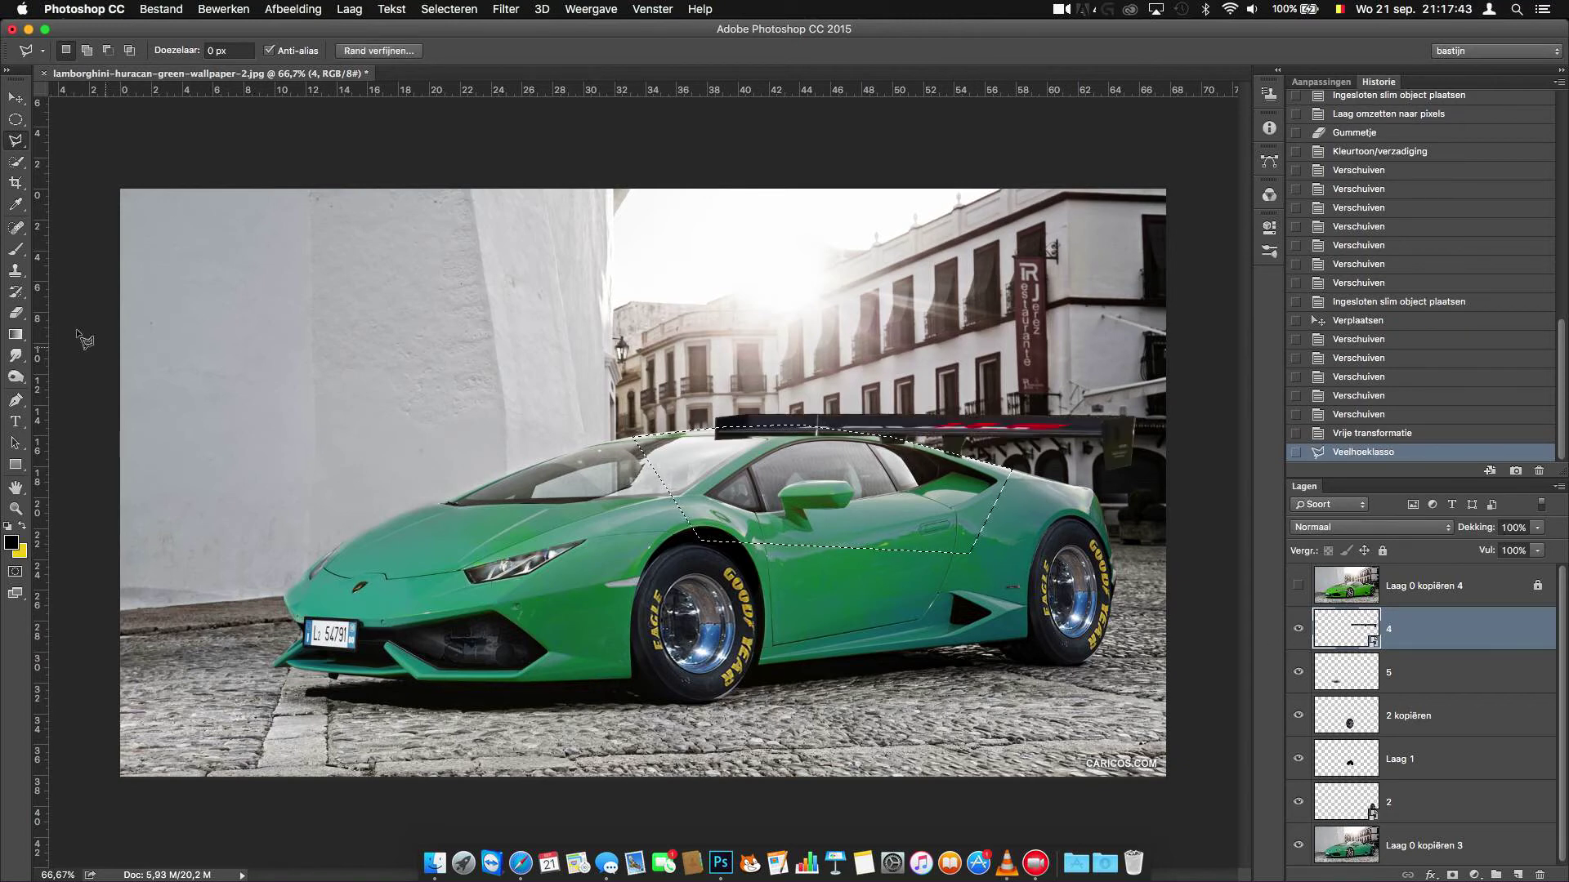
click(16, 313)
click(738, 452)
click(903, 308)
drag(718, 437, 1005, 449)
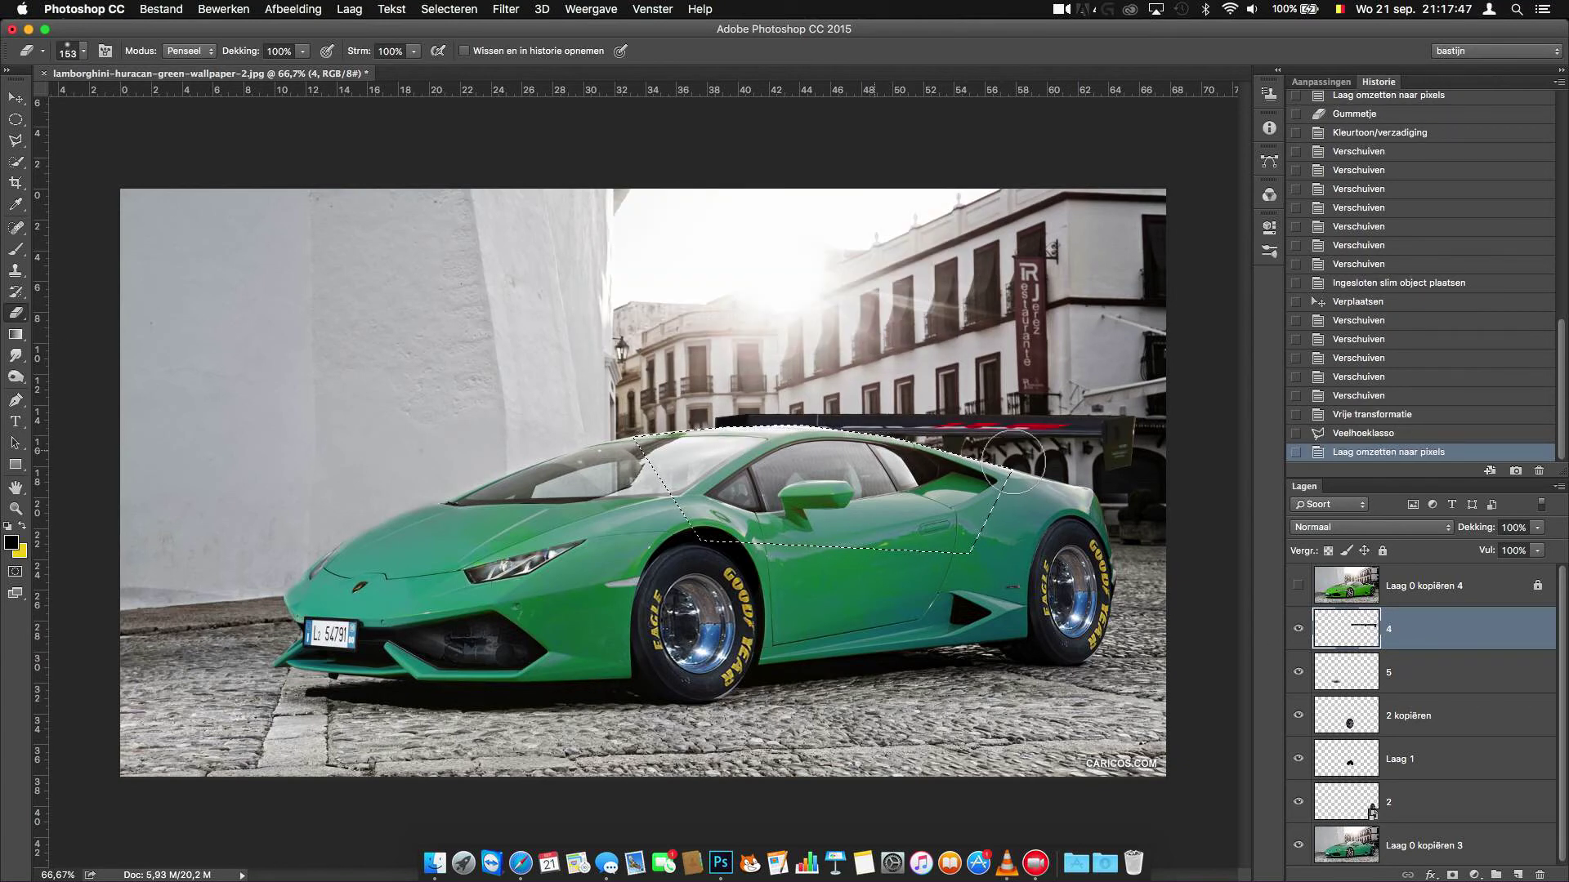
click(448, 9)
click(462, 47)
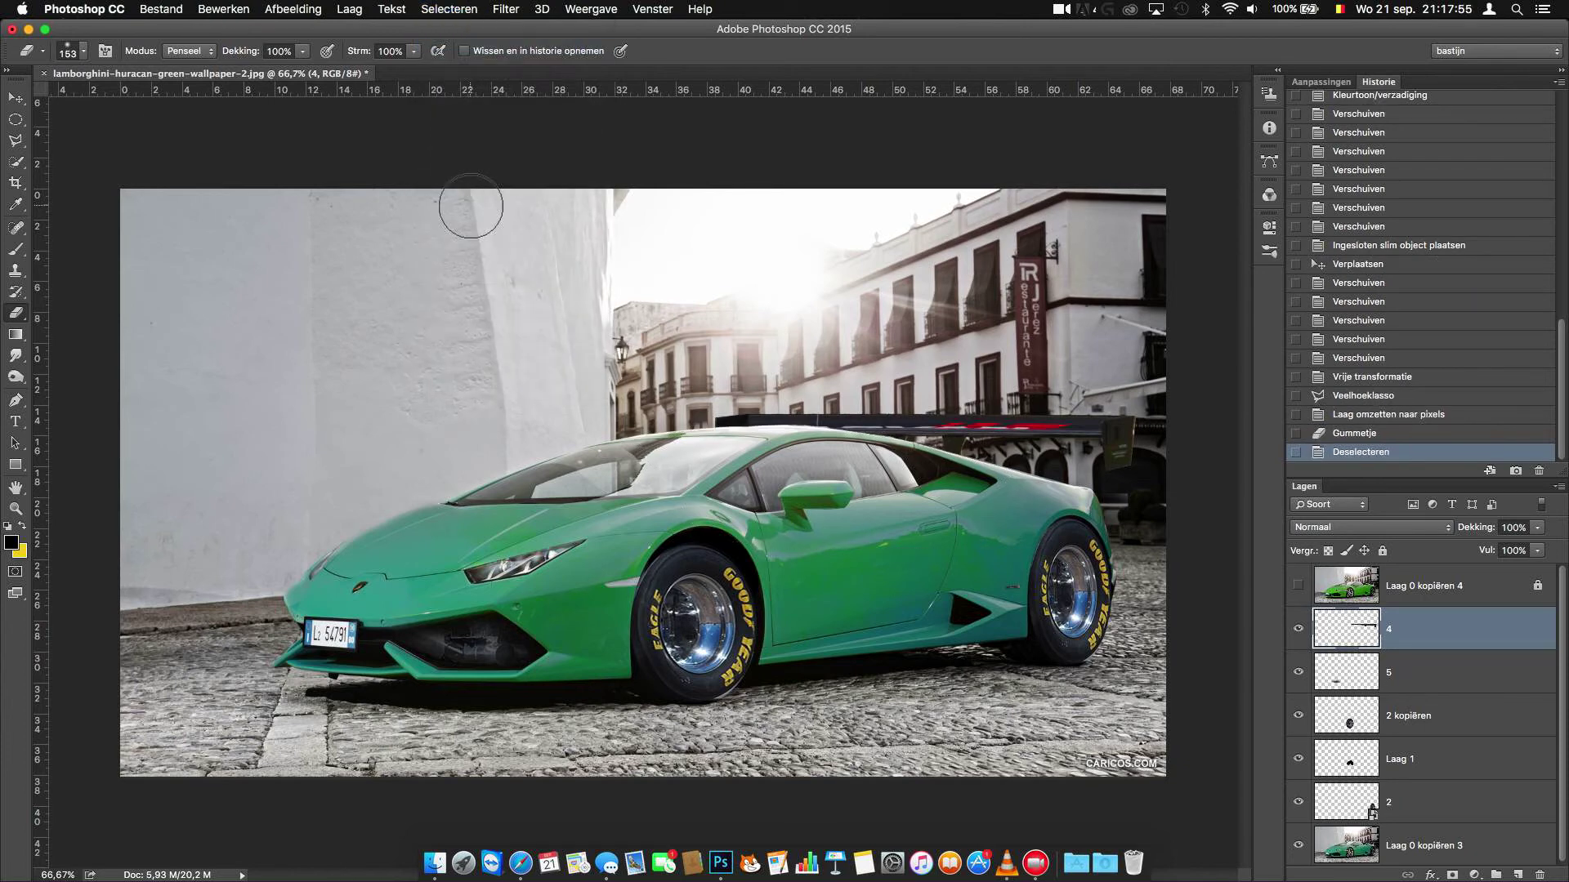
Step: Place the 3.PSD side skirt, shrinking and rotating it to follow the sill
click(412, 850)
drag(775, 462, 765, 603)
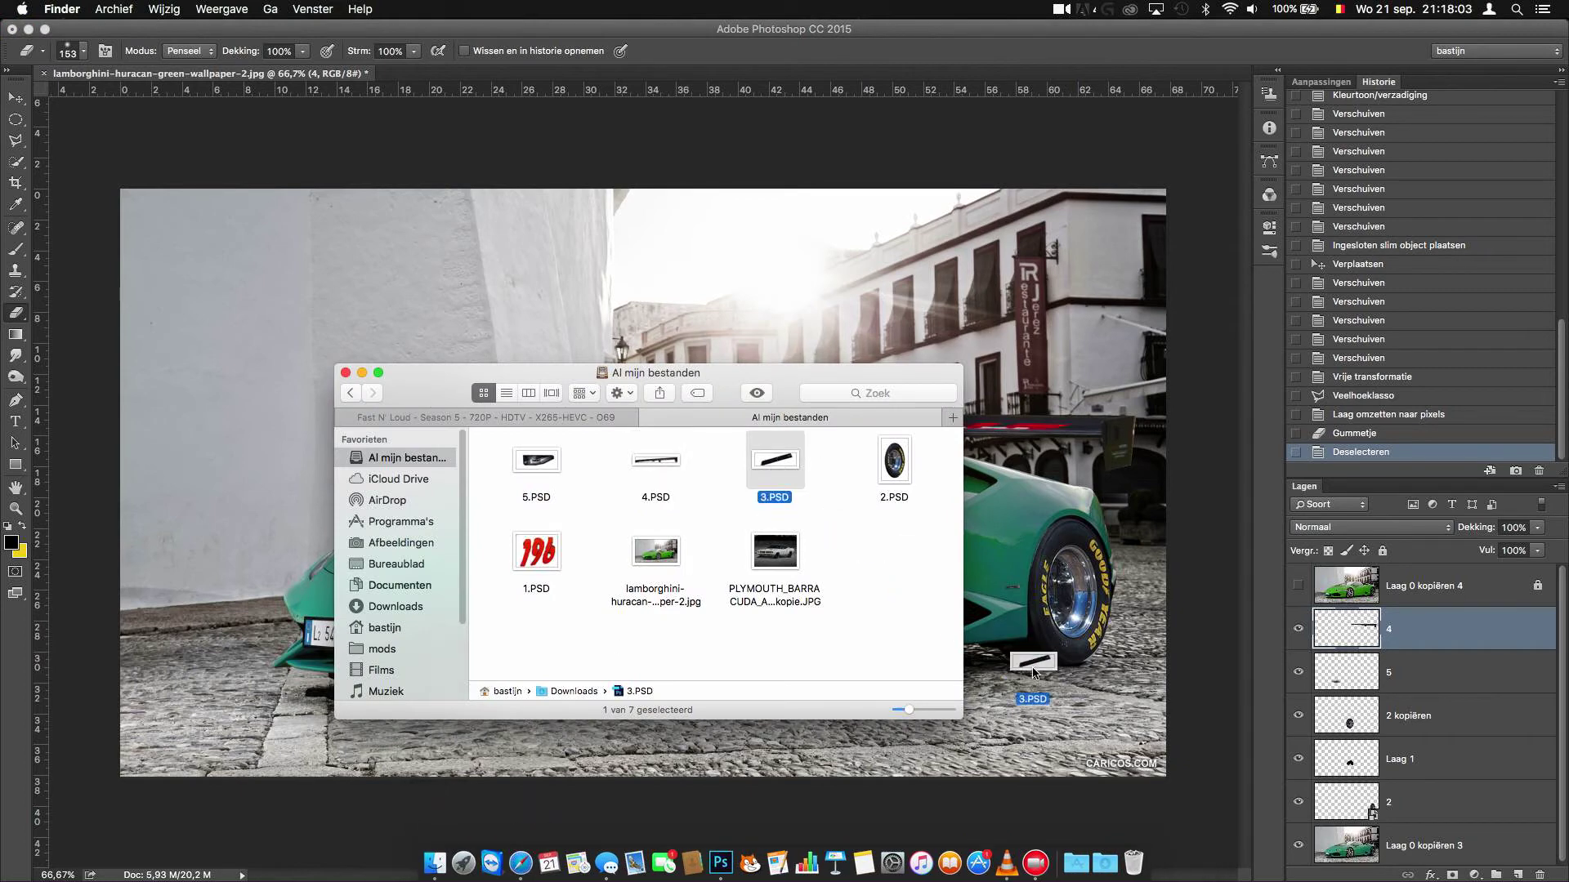
mouse_move(668, 473)
mouse_down()
mouse_move(1192, 651)
mouse_move(1141, 672)
mouse_up()
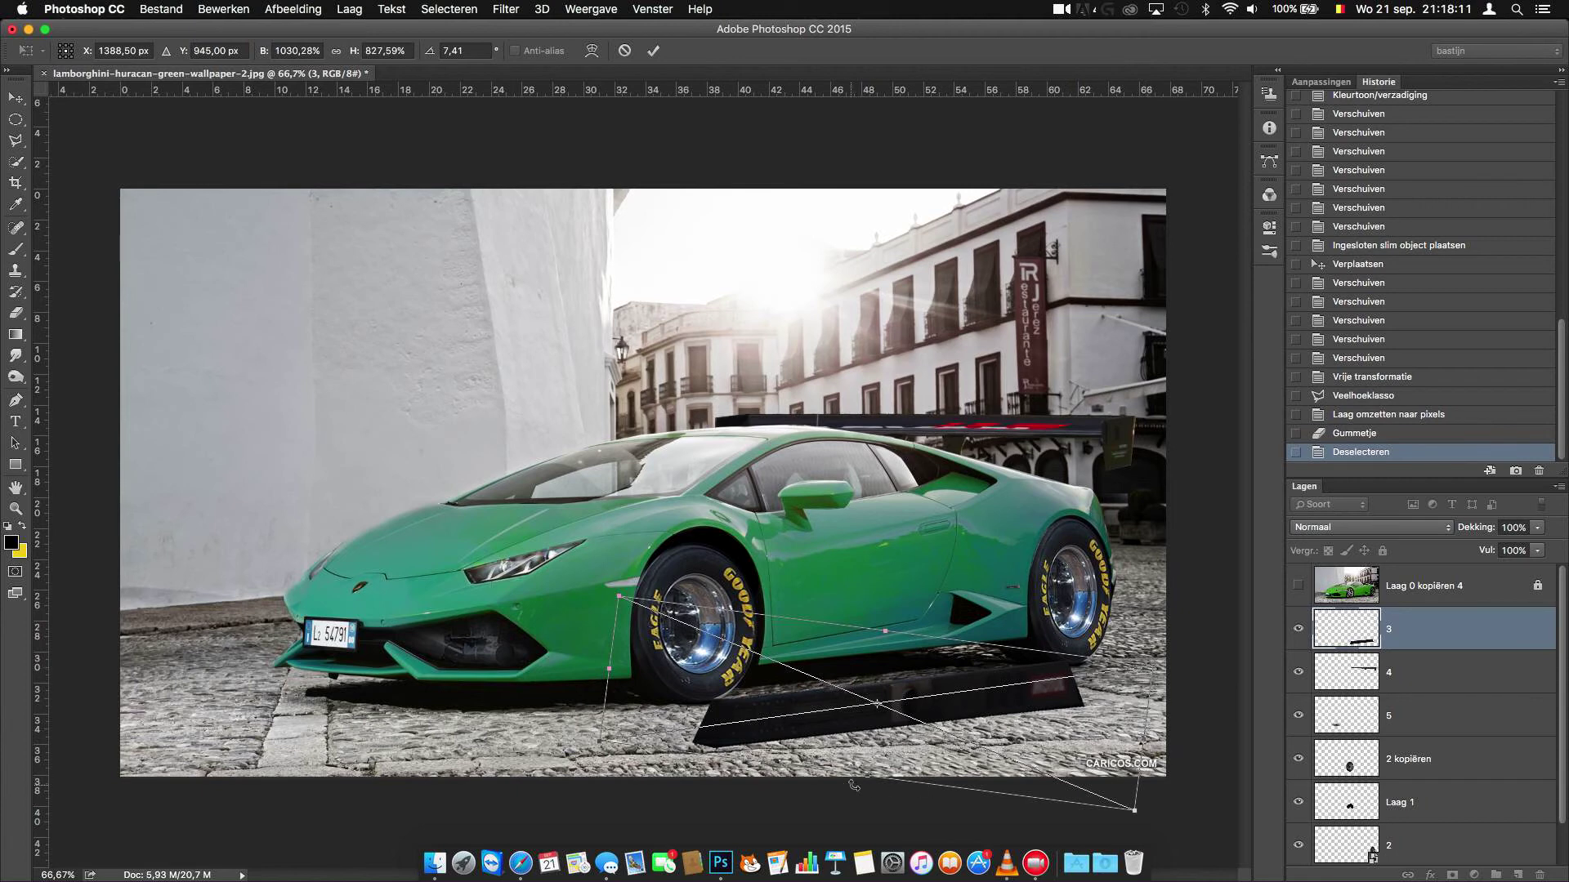
drag(853, 785, 1005, 693)
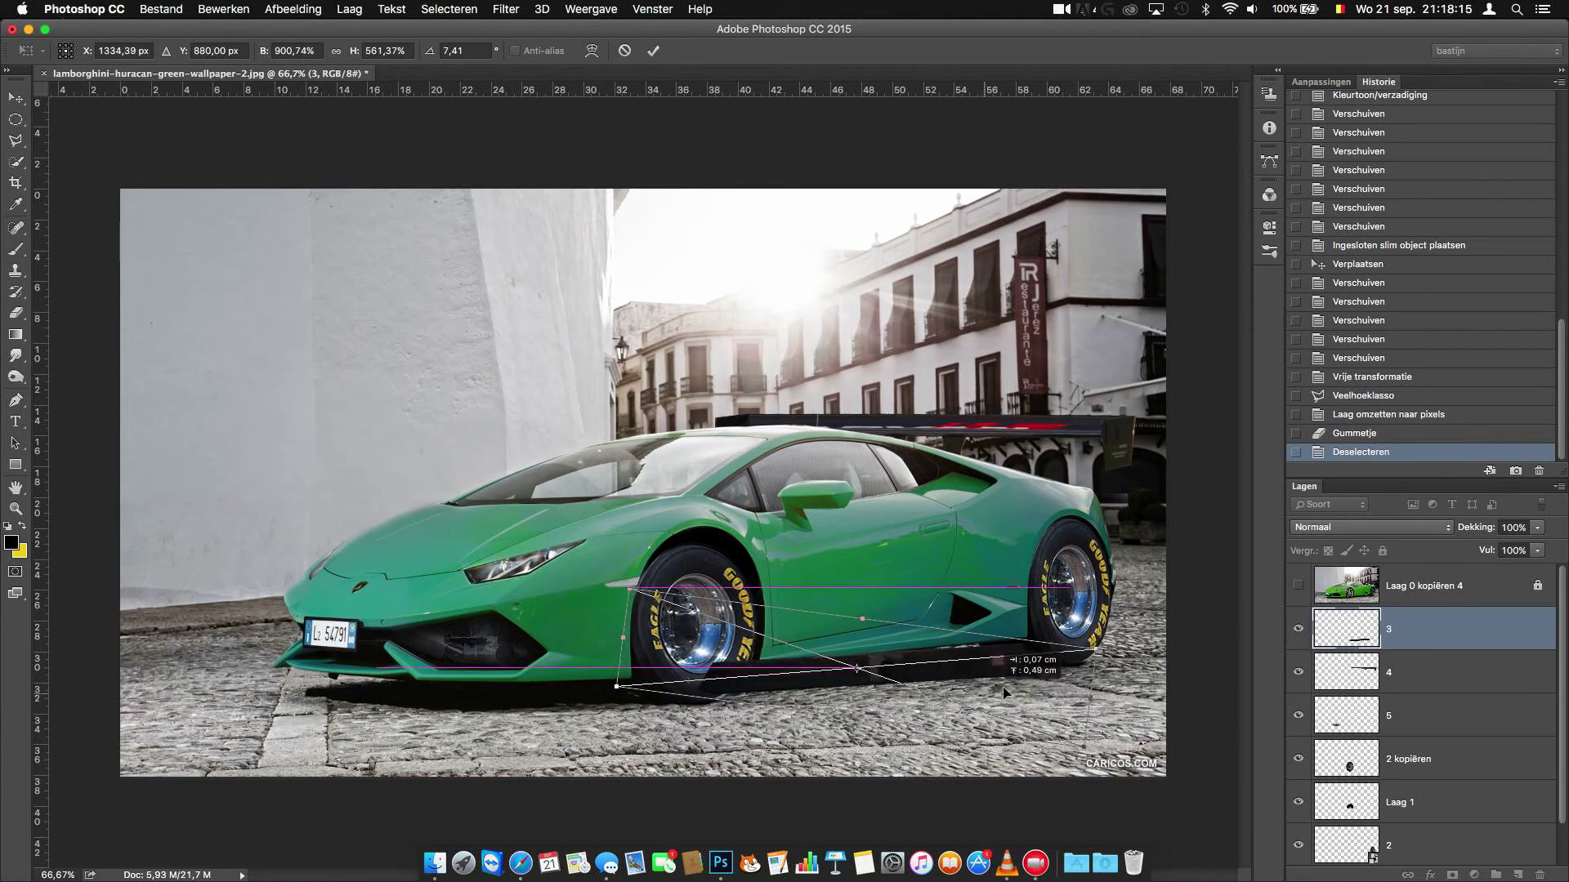
mouse_move(1004, 693)
mouse_down()
mouse_move(613, 672)
mouse_move(668, 683)
mouse_up()
Step: Refine the side skirt's size, angle and length to span both wheels, then commit
drag(887, 725, 882, 682)
drag(778, 649, 787, 654)
drag(682, 697, 676, 704)
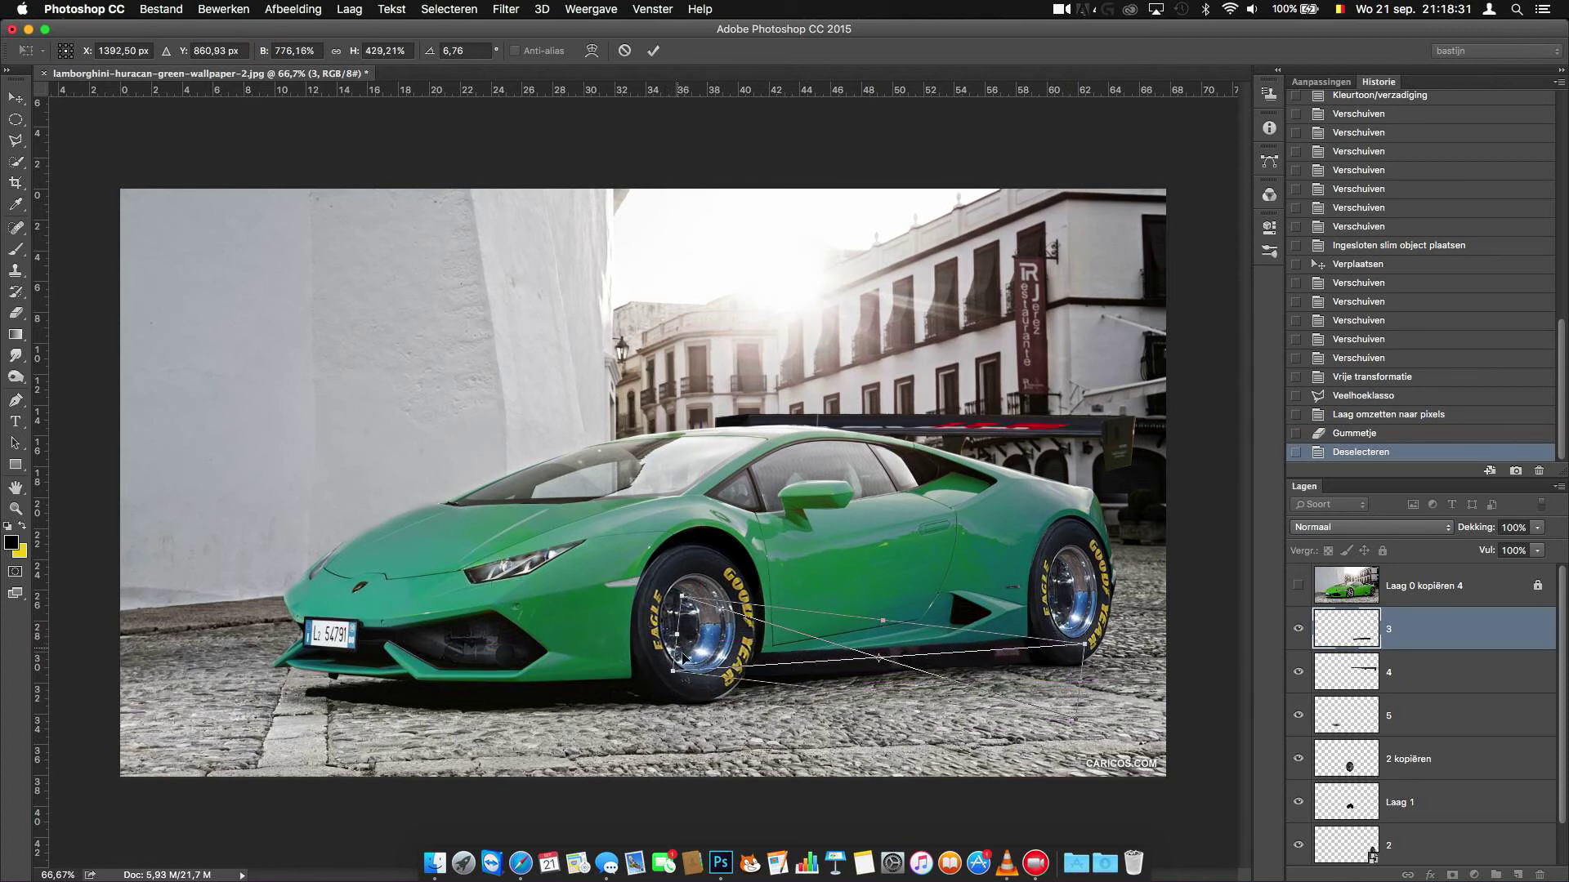
drag(1078, 709, 1082, 722)
drag(940, 666, 942, 654)
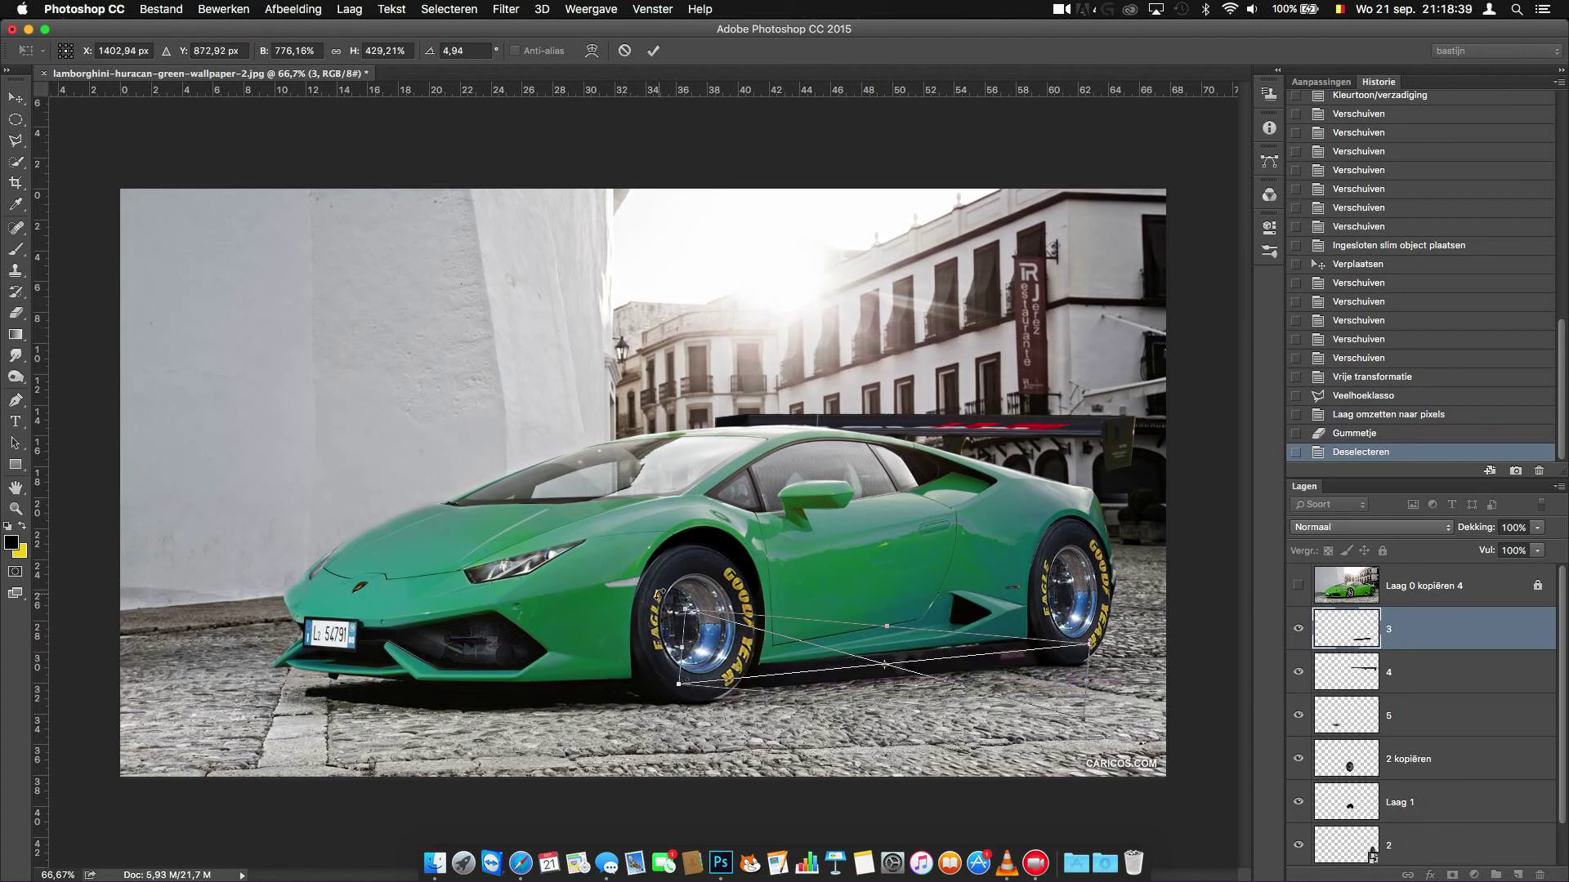
drag(660, 594, 658, 598)
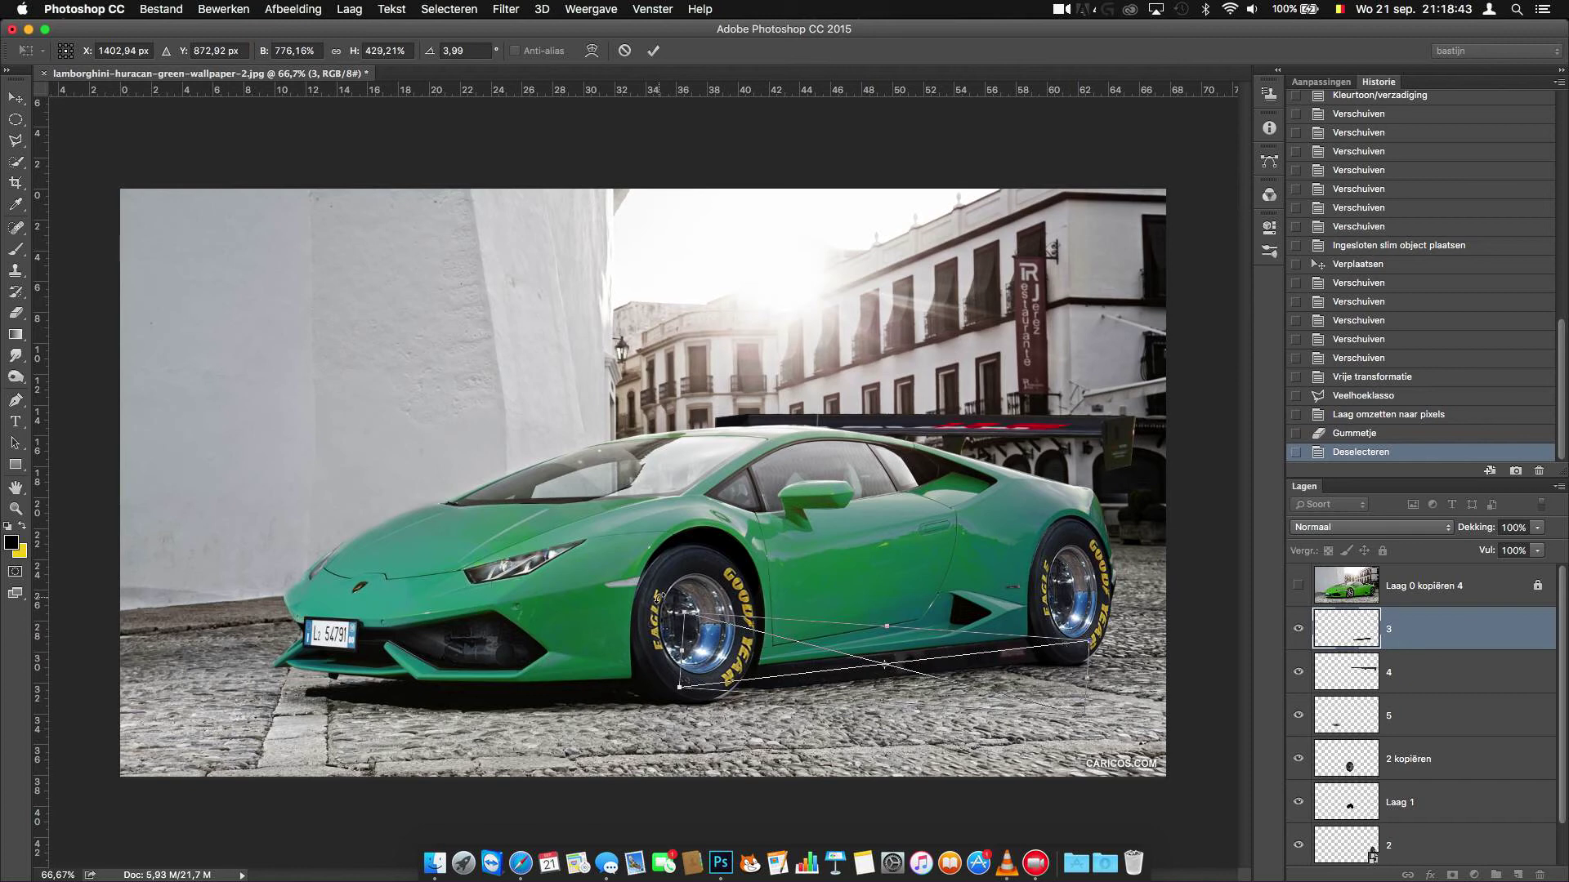
key(Return)
key(e)
Step: Nudge the side skirt slightly down with Free Transform and commit
click(228, 10)
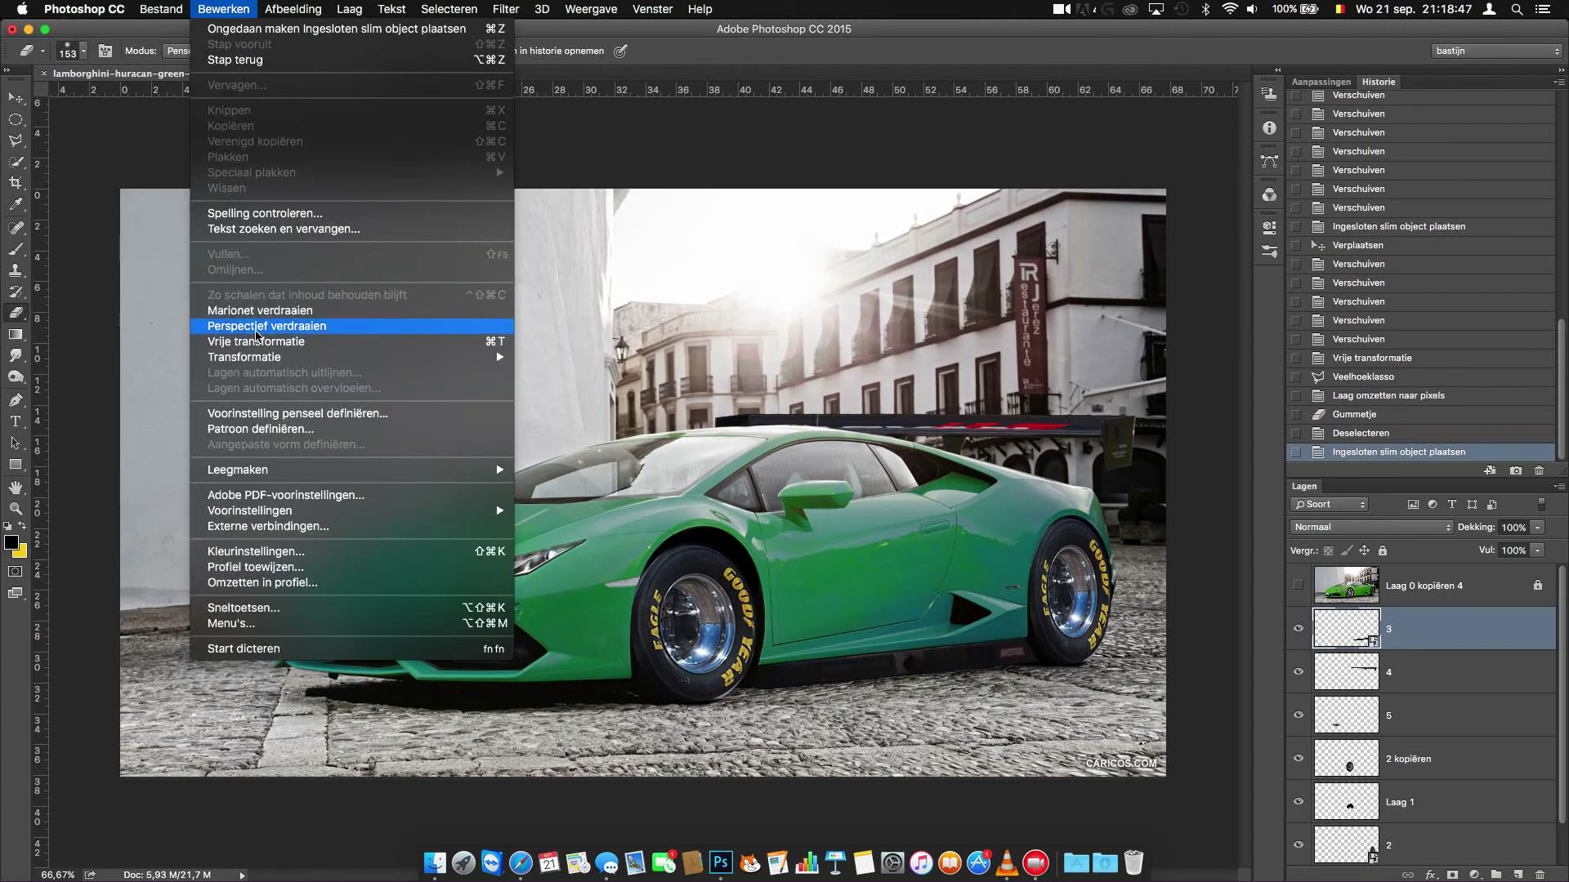
click(311, 339)
key(Down)
key(Down)
key(Down)
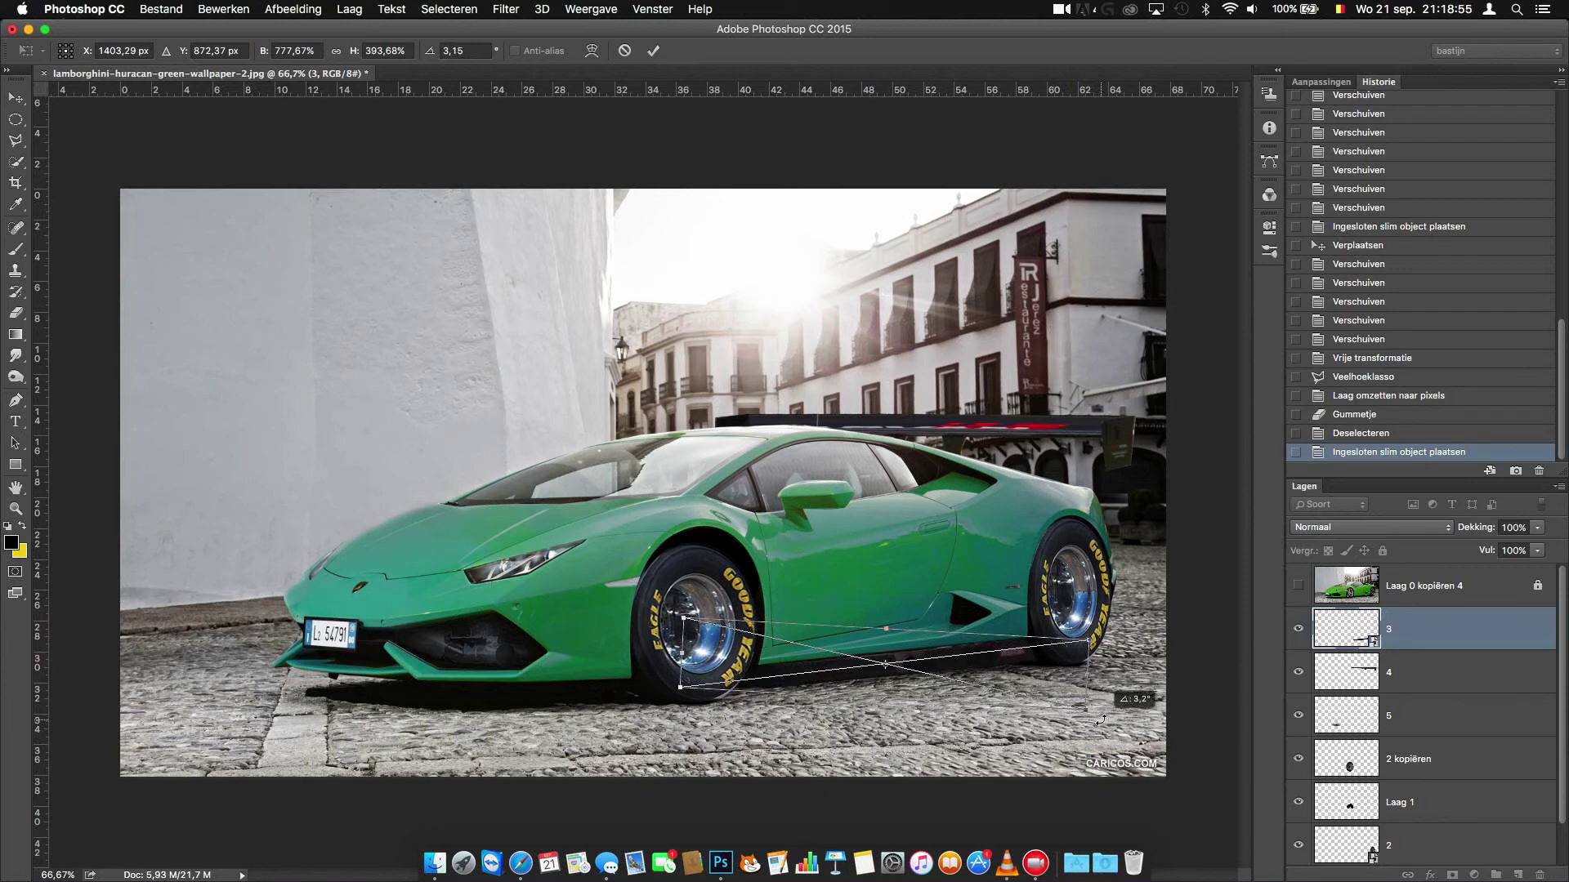
key(Return)
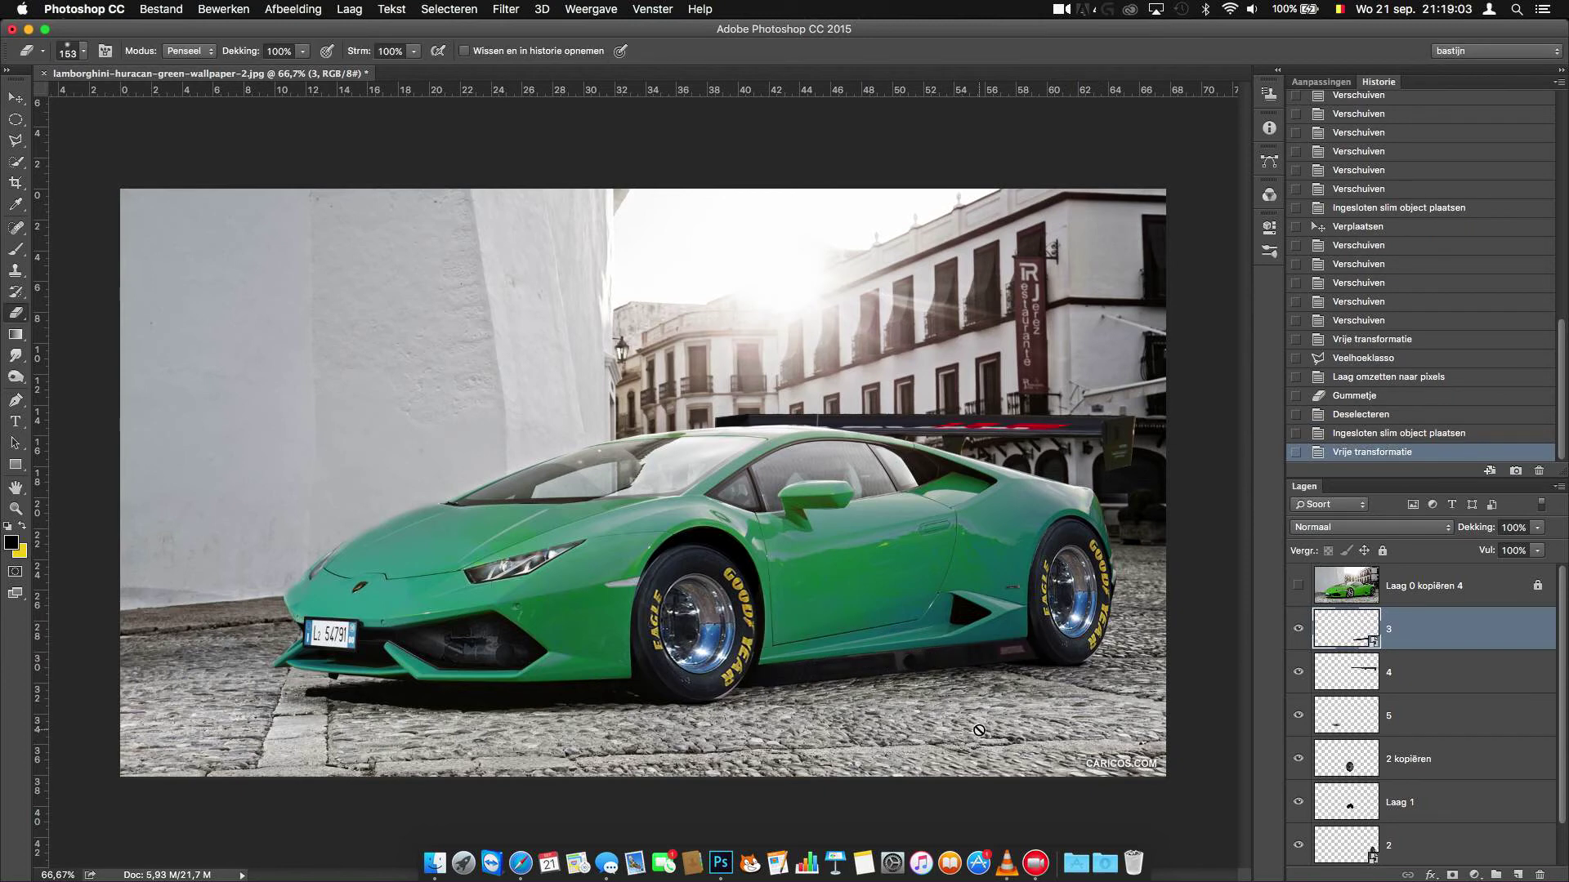
Step: Place the red 196 number from 1.PSD on the door, scaled and tilted
click(434, 864)
drag(536, 551, 1028, 618)
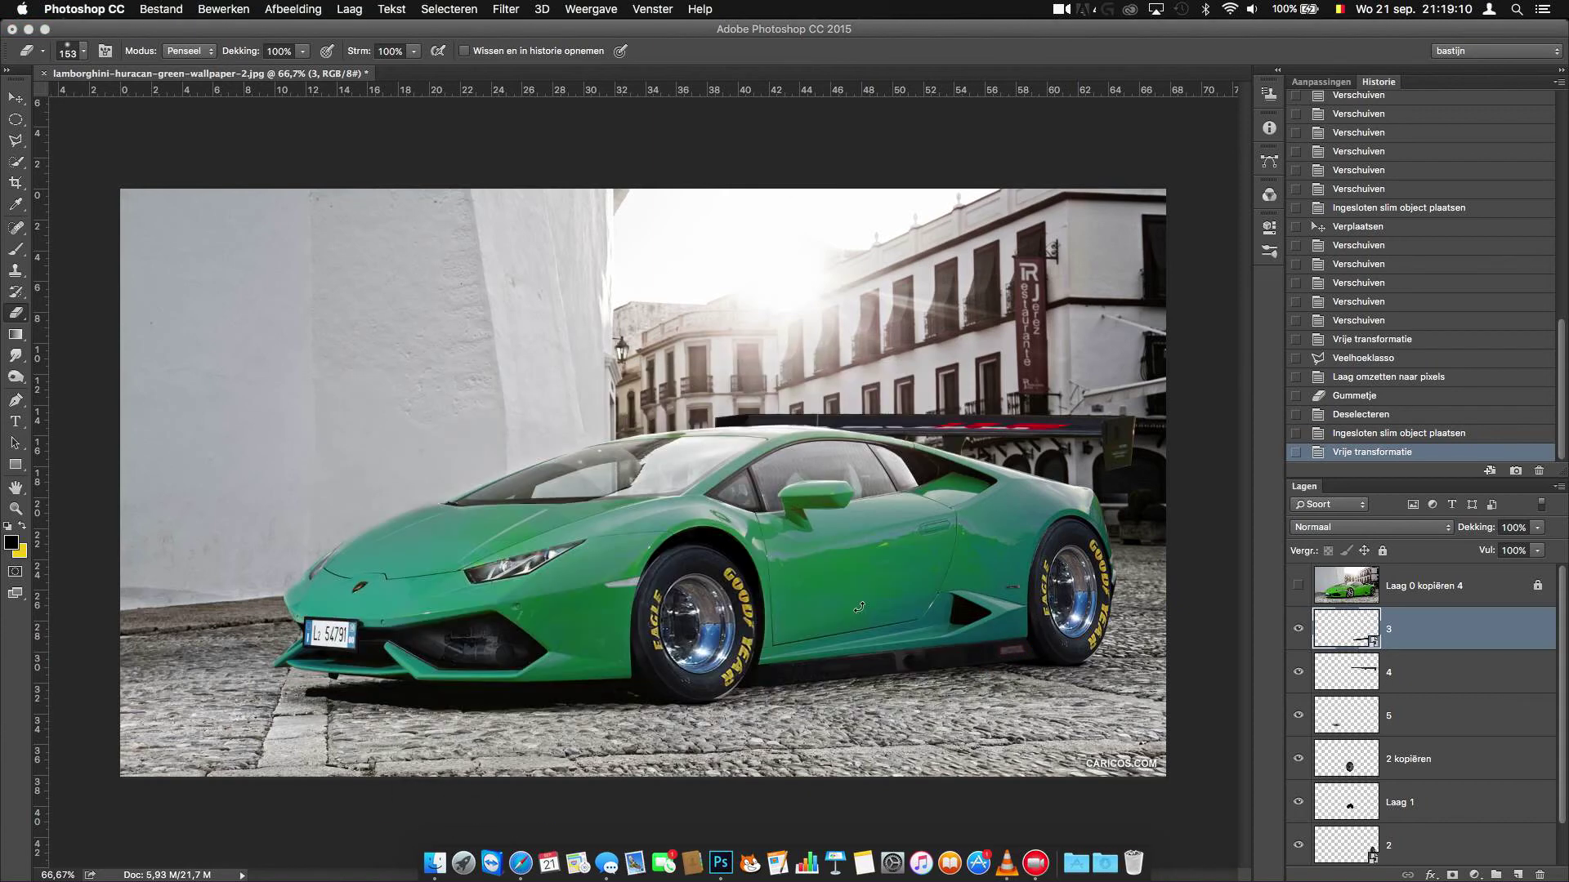
mouse_move(657, 478)
mouse_down()
mouse_move(862, 385)
mouse_move(831, 389)
mouse_up()
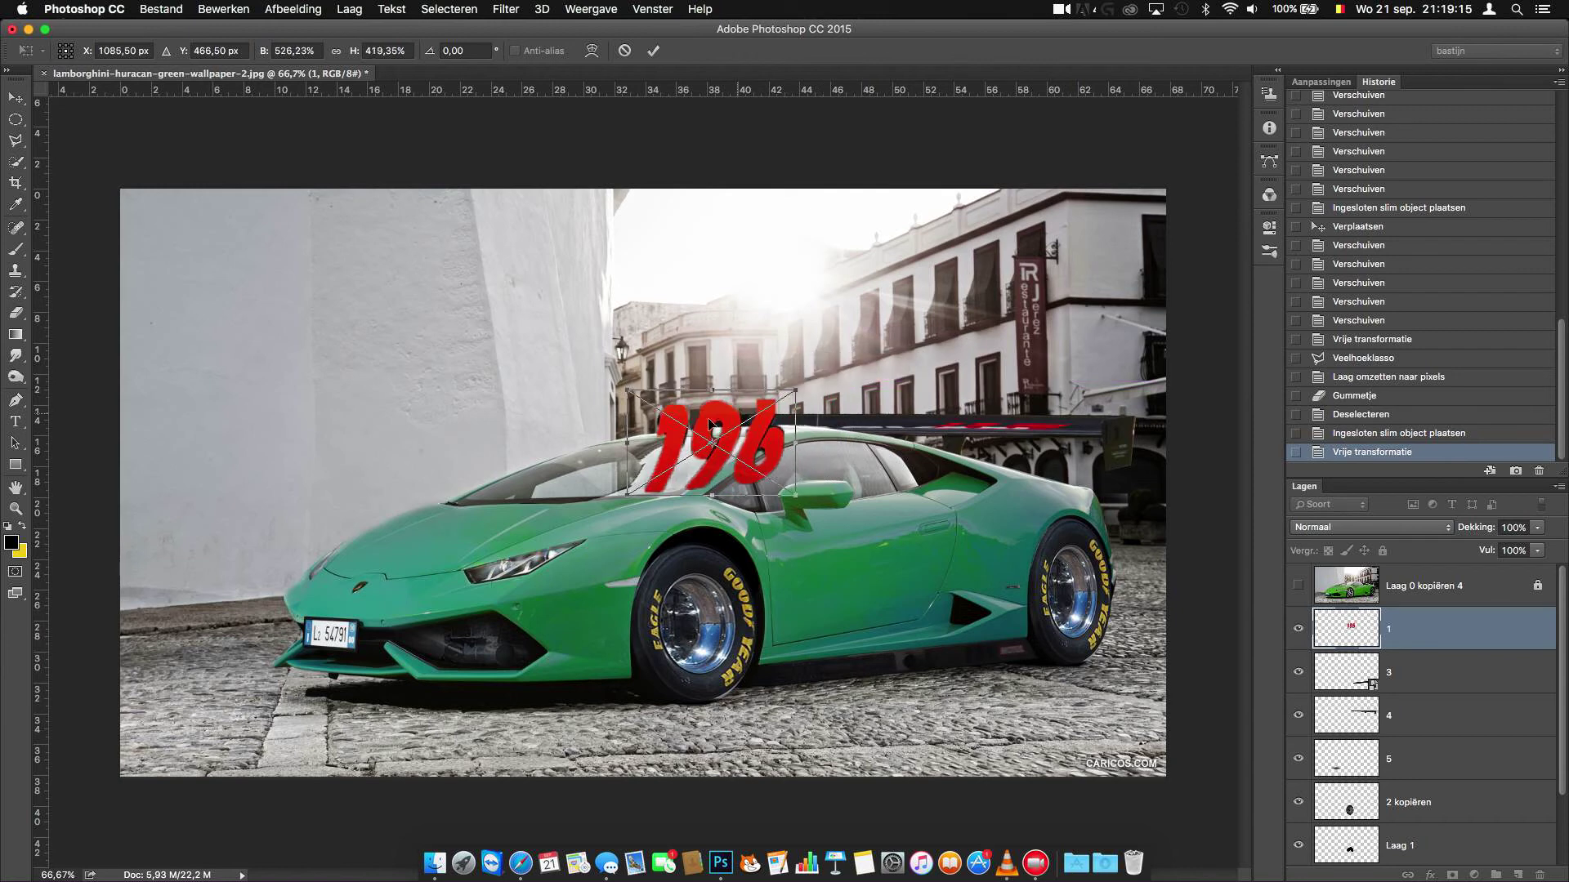
drag(747, 442, 857, 574)
drag(946, 516, 938, 512)
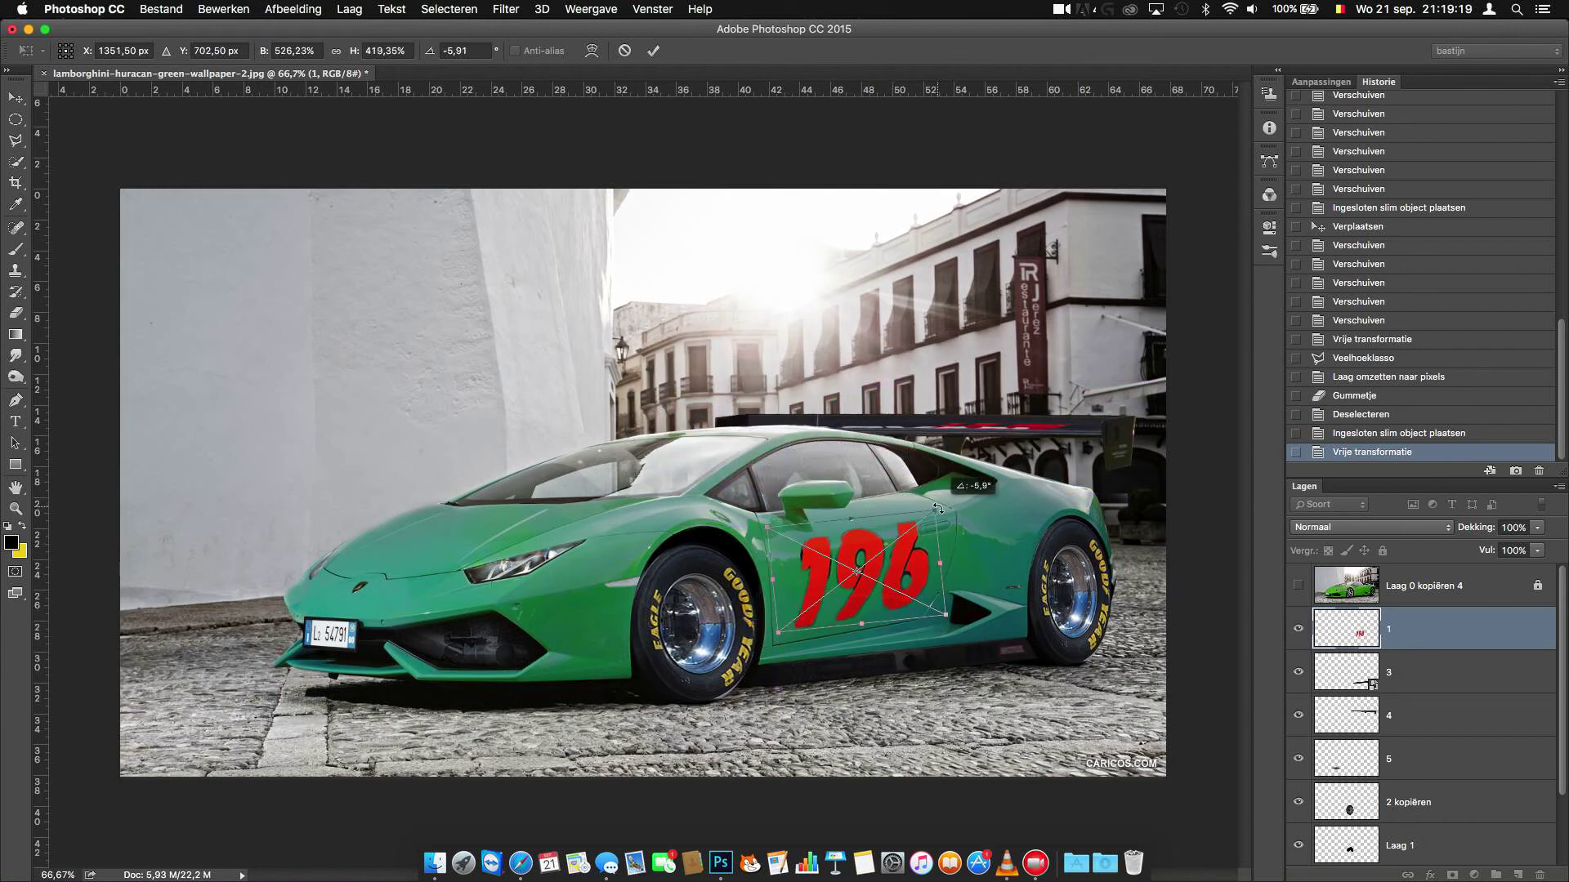
drag(890, 583, 883, 586)
key(Return)
key(e)
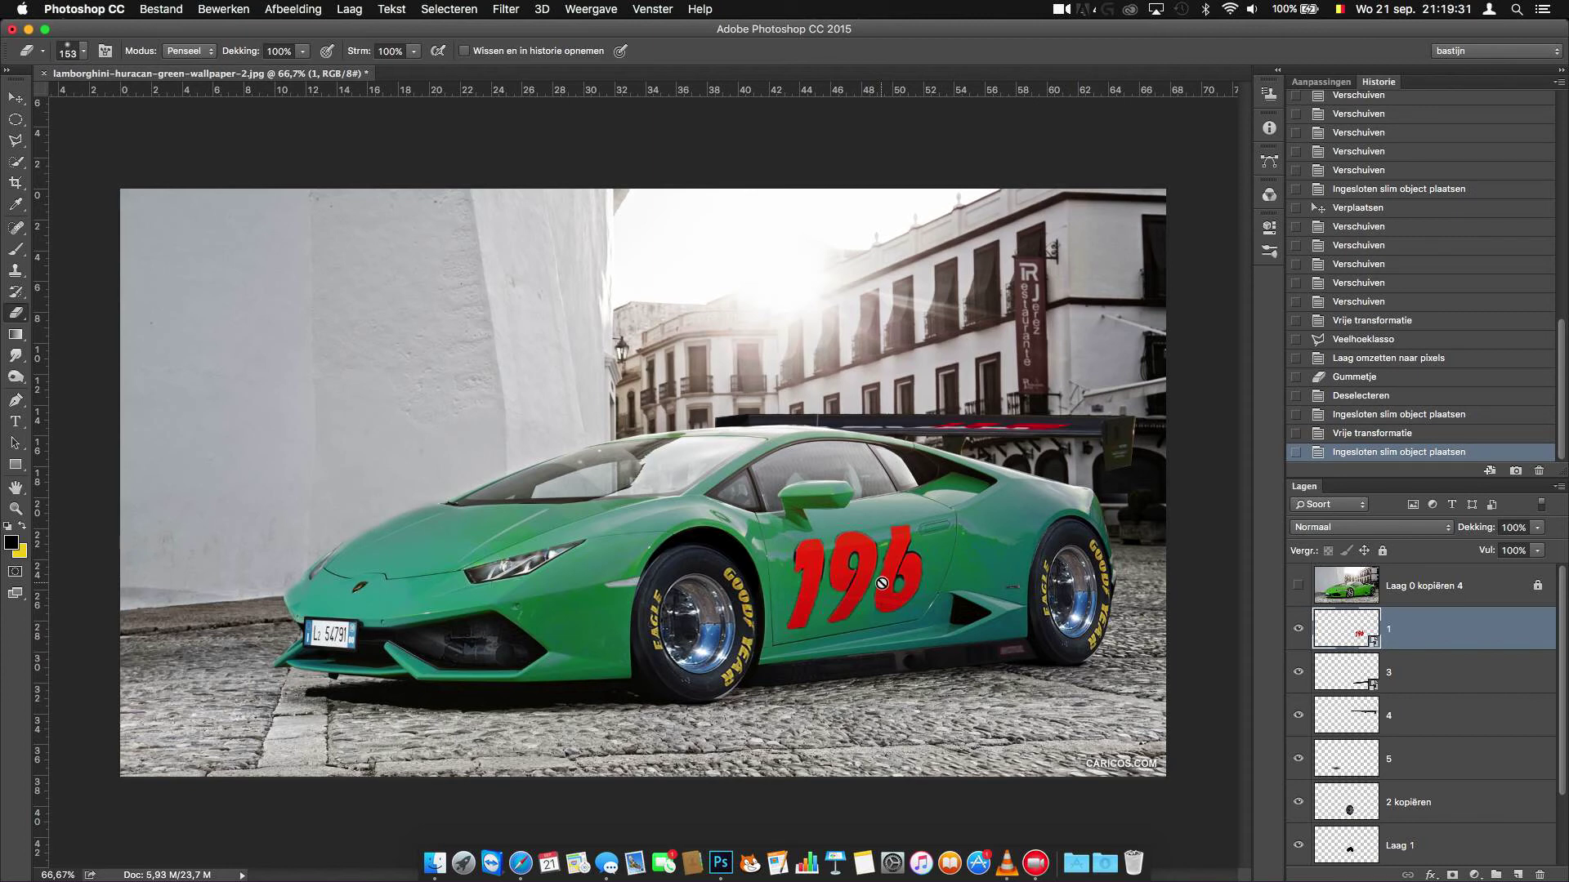
key(ctrl+plus)
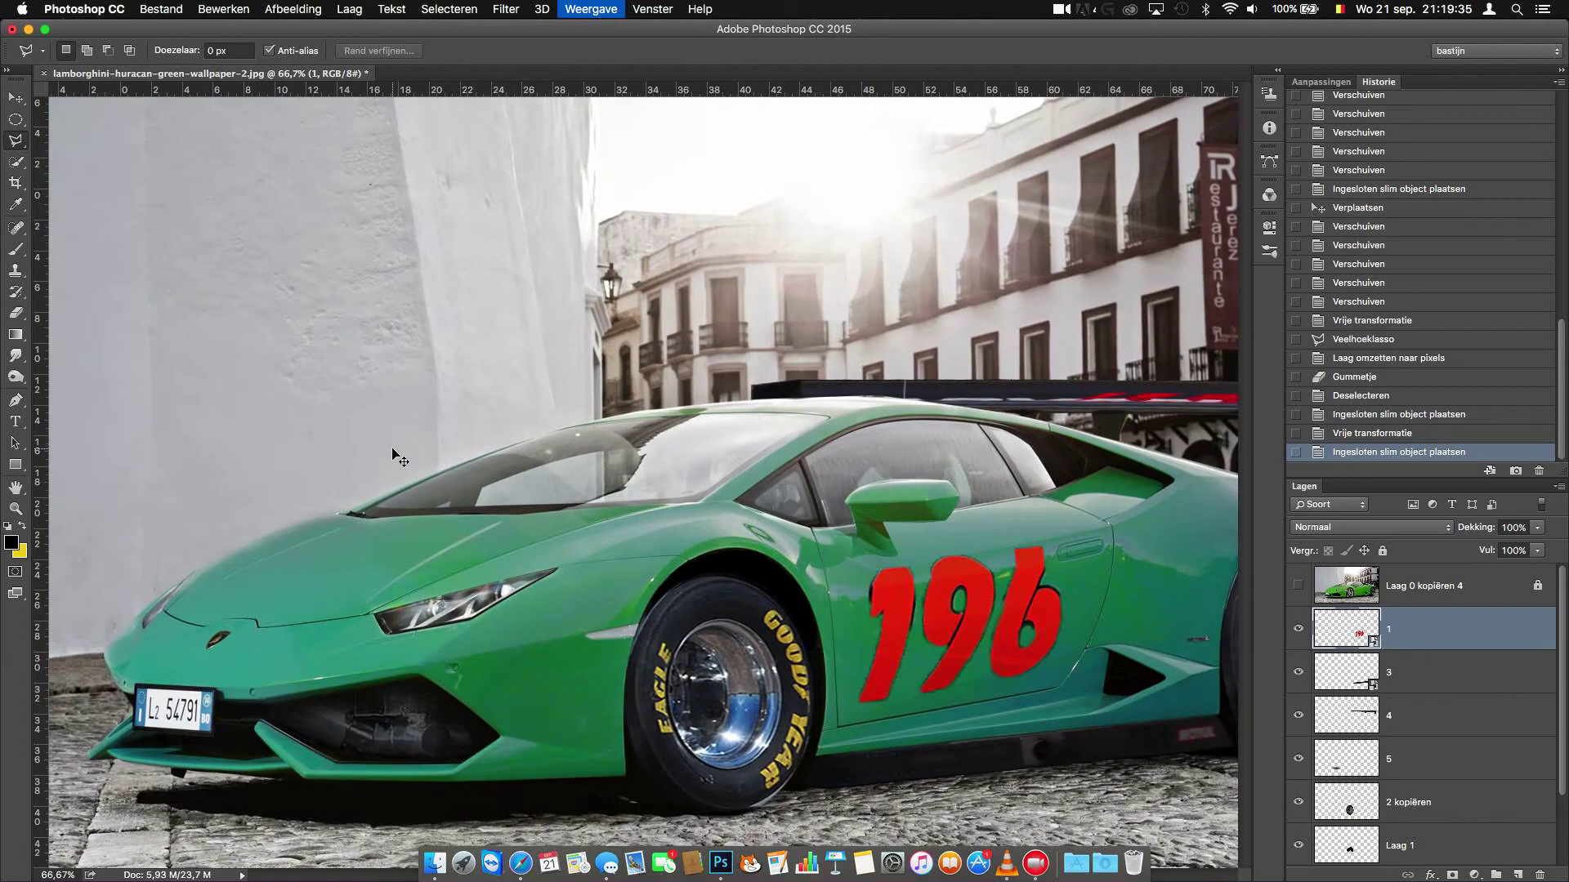
Step: Select the windshield and paint it black on a new layer
key(ctrl+plus)
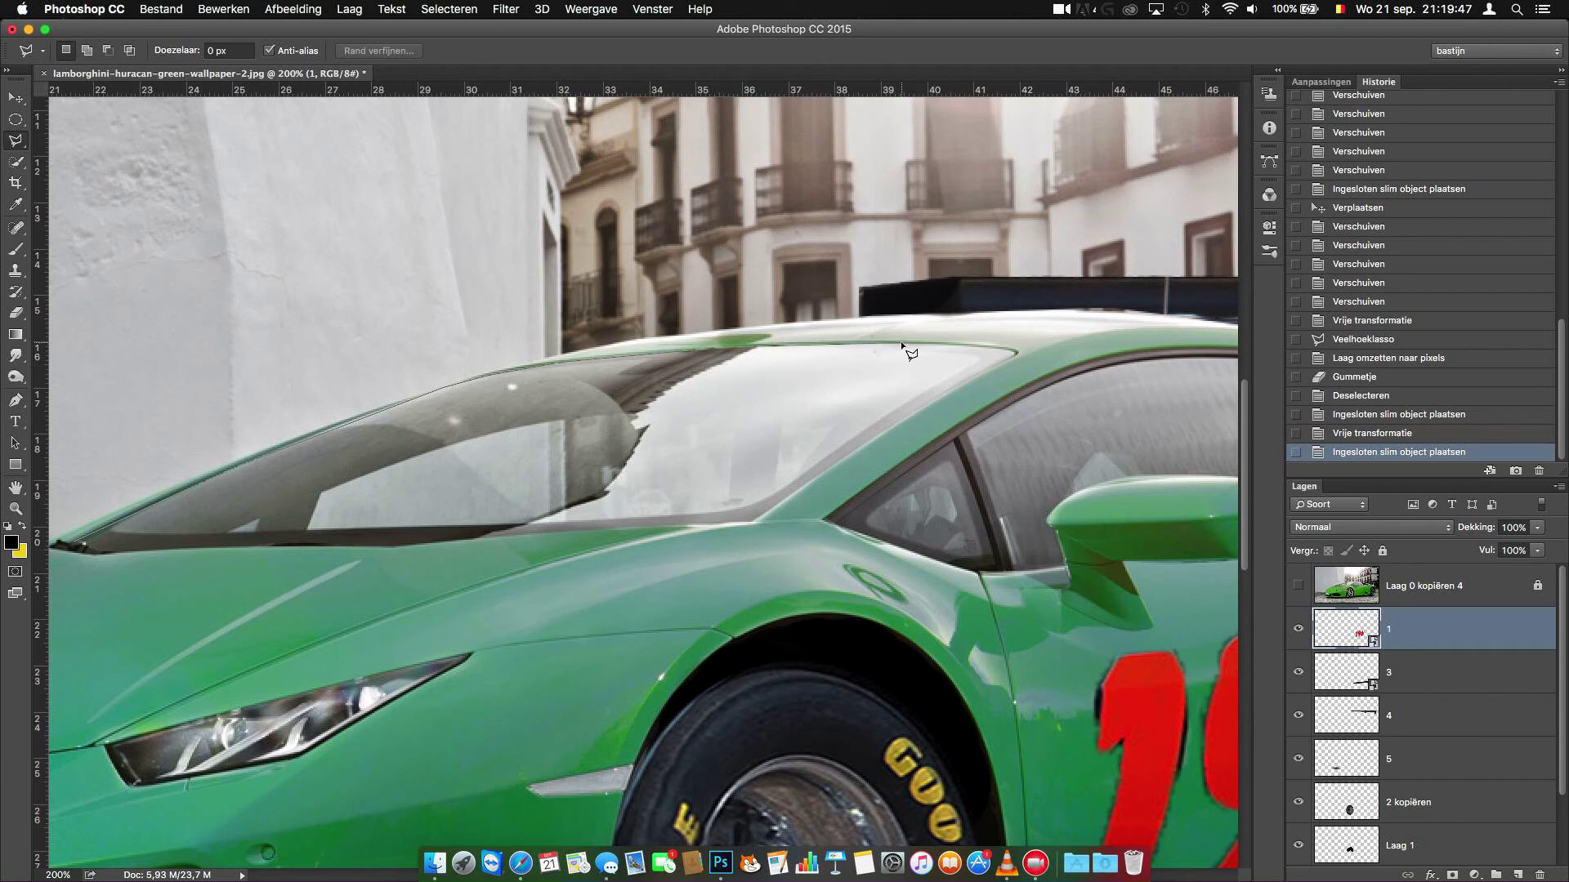
click(1013, 357)
click(585, 528)
click(73, 544)
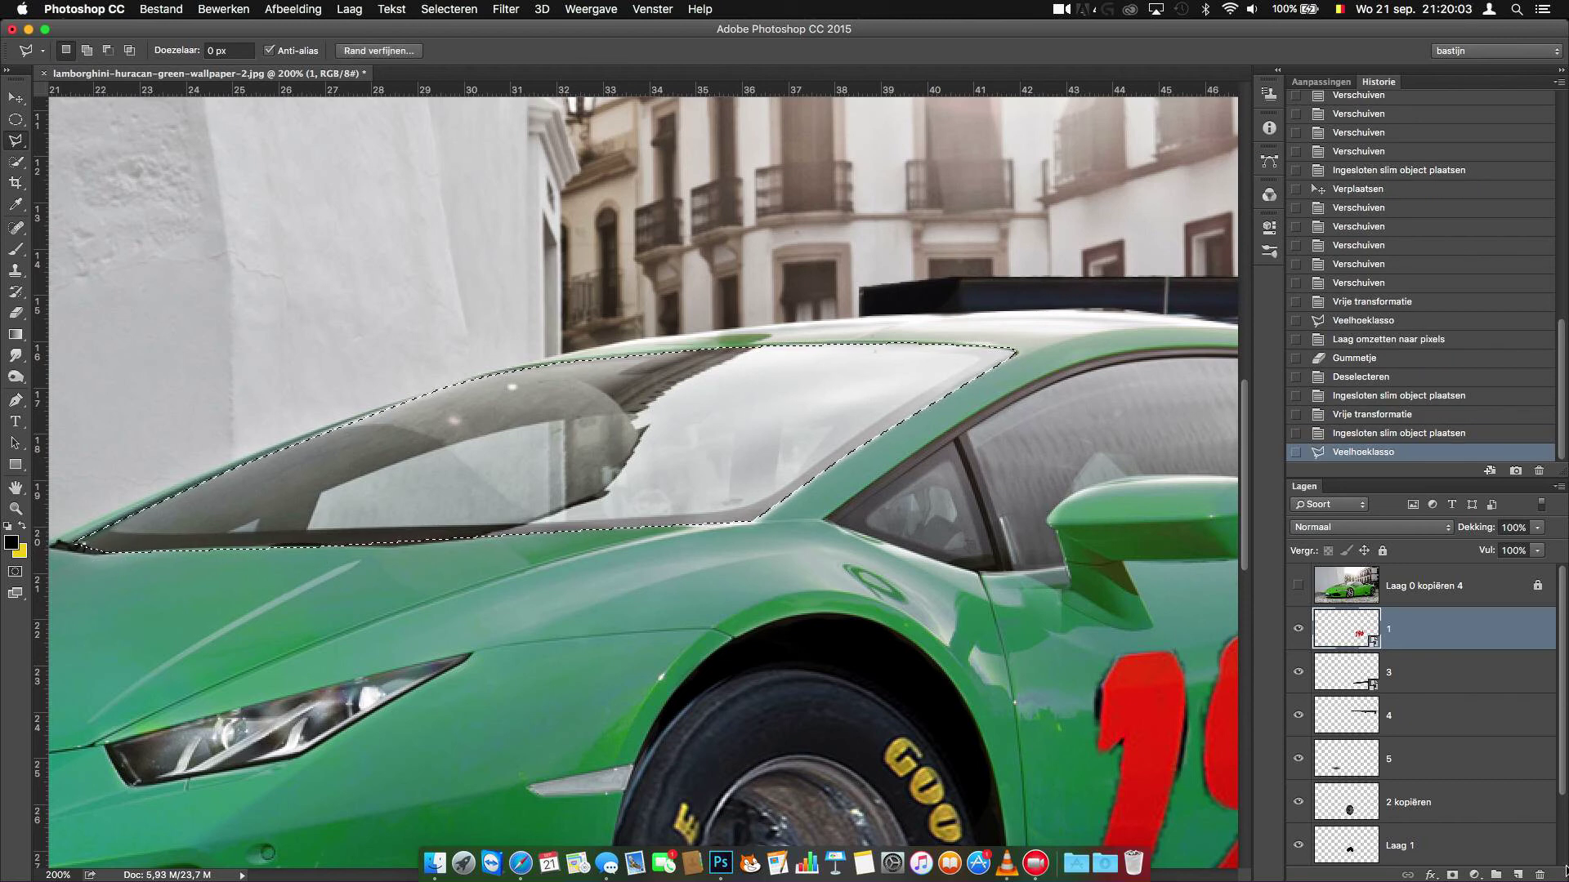
key(ctrl+alt+shift+n)
key(b)
mouse_move(148, 523)
mouse_down()
mouse_move(842, 394)
mouse_move(280, 498)
mouse_up()
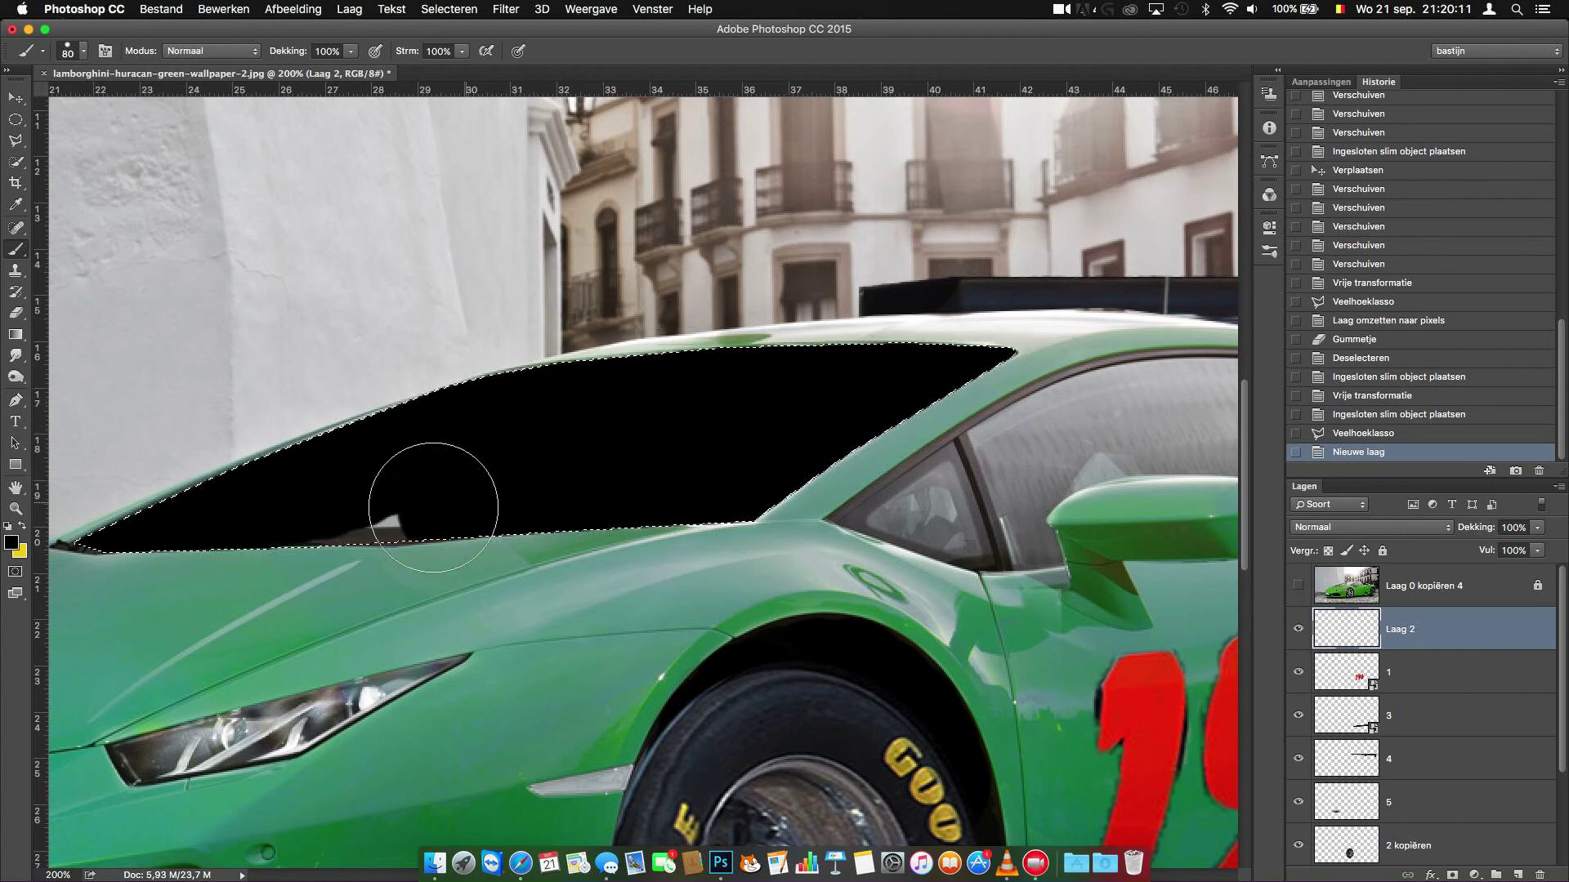
Step: Deselect and lower the tint layer's Fill to about 74%
click(448, 9)
click(445, 46)
click(1537, 550)
drag(1541, 566, 1519, 571)
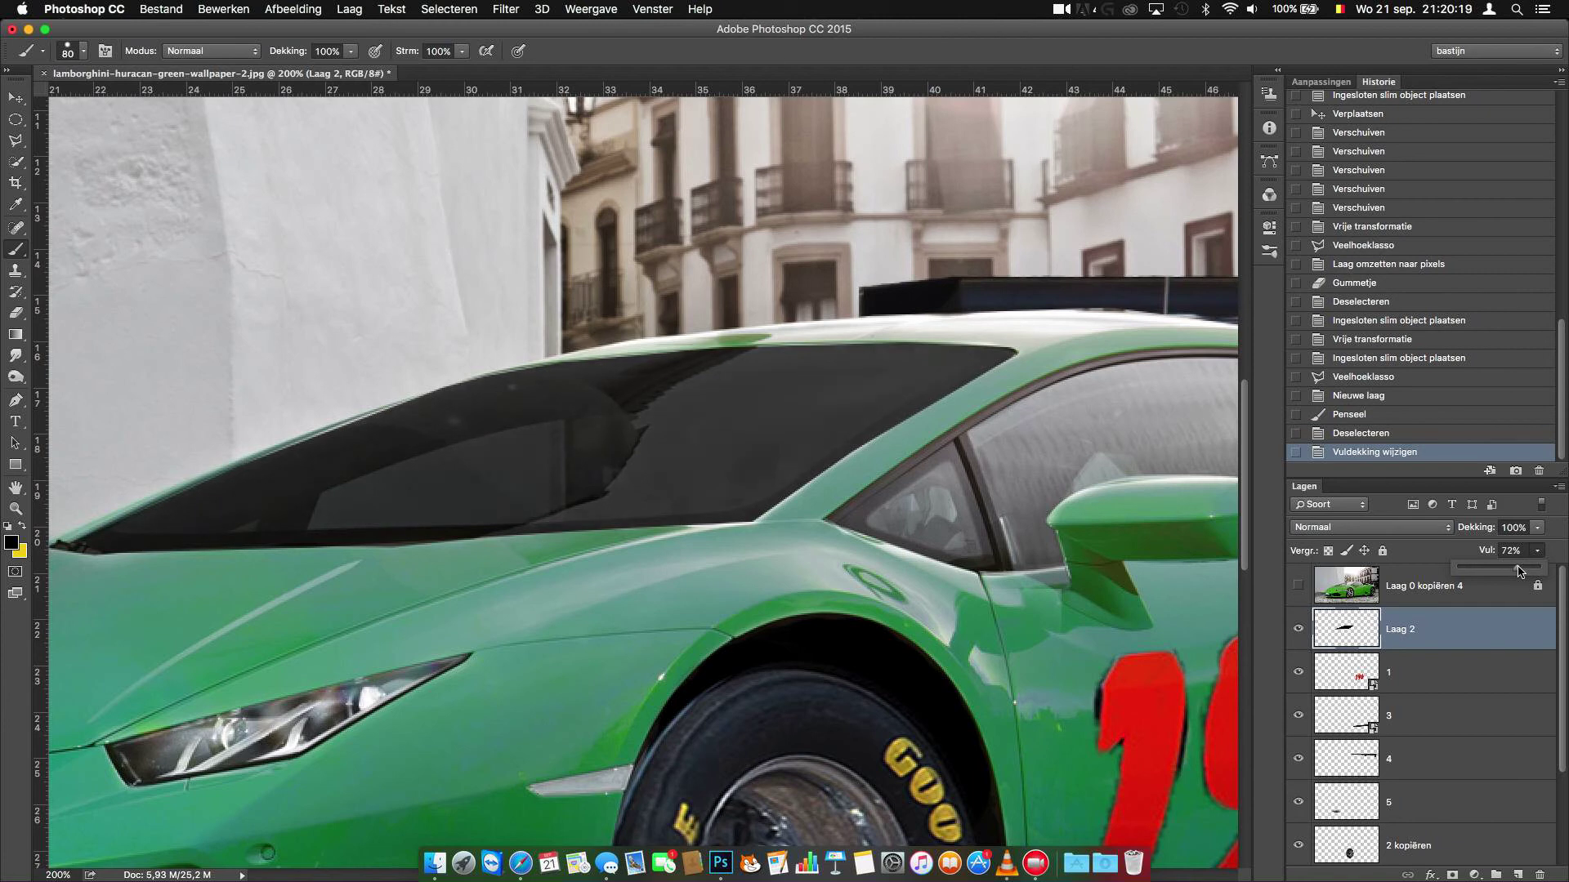
Step: Zoom in on the windows and begin a Polygonal Lasso around the triangular window
key(super+minus)
key(super+minus)
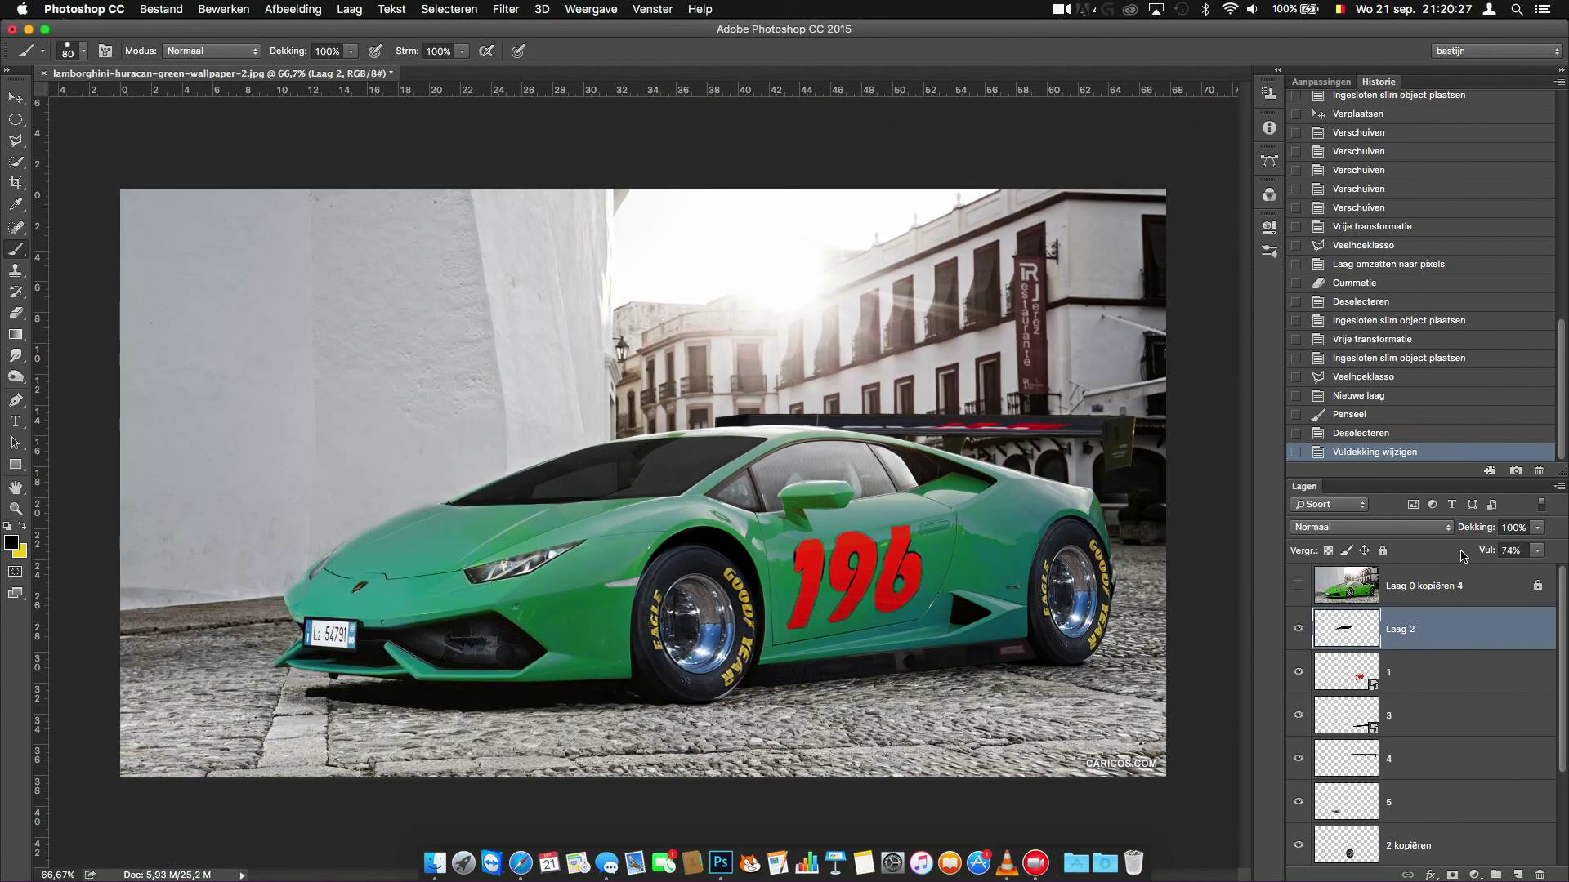
key(super+plus)
key(super+plus)
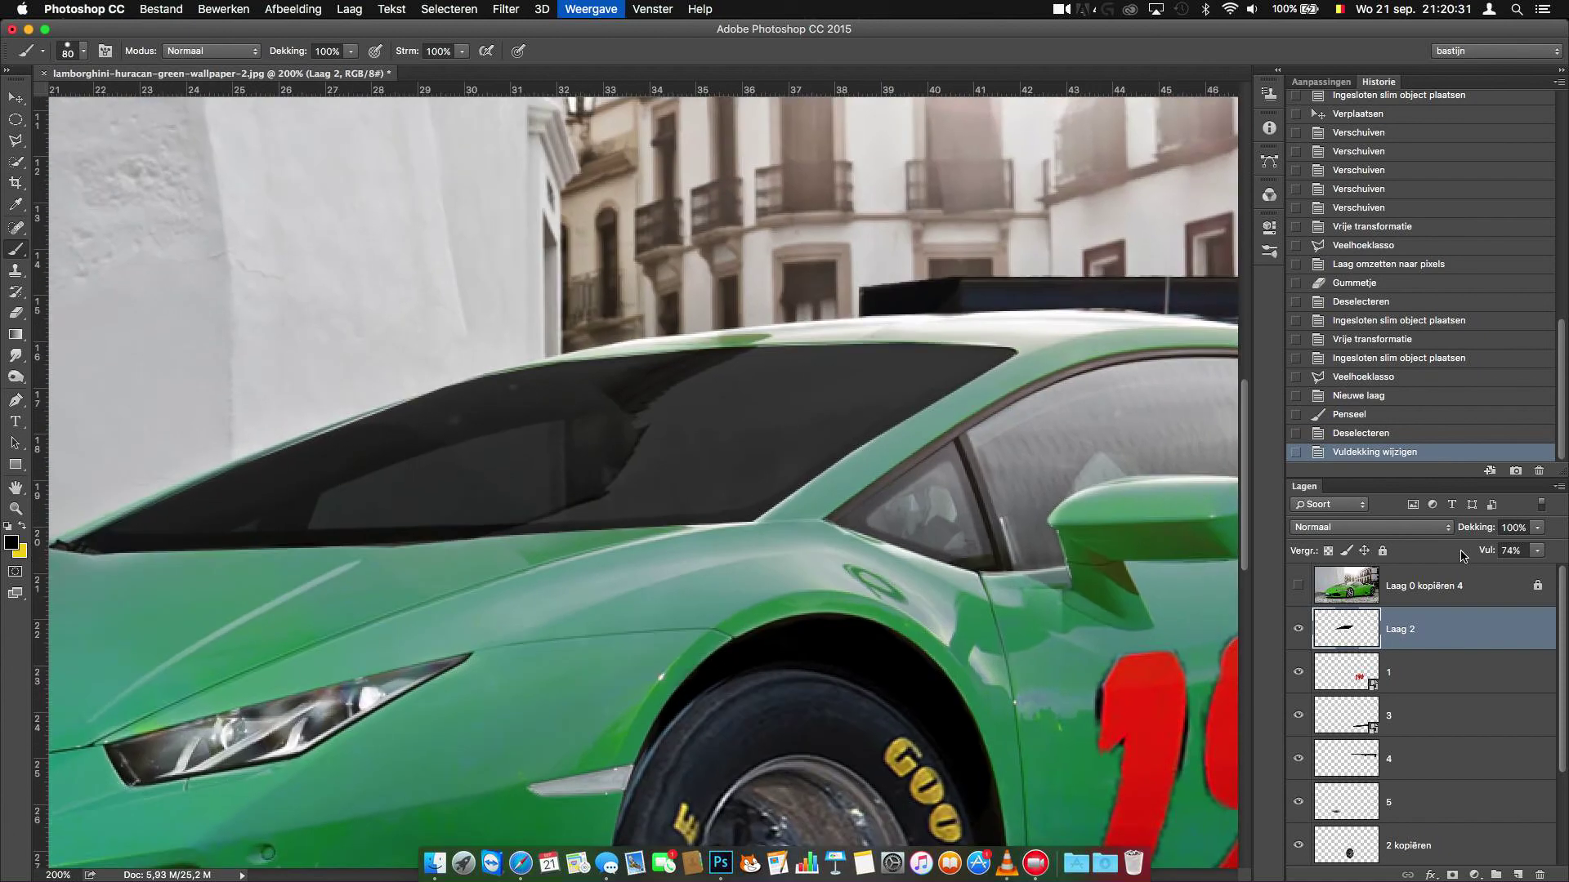
key(super+plus)
key(l)
click(936, 545)
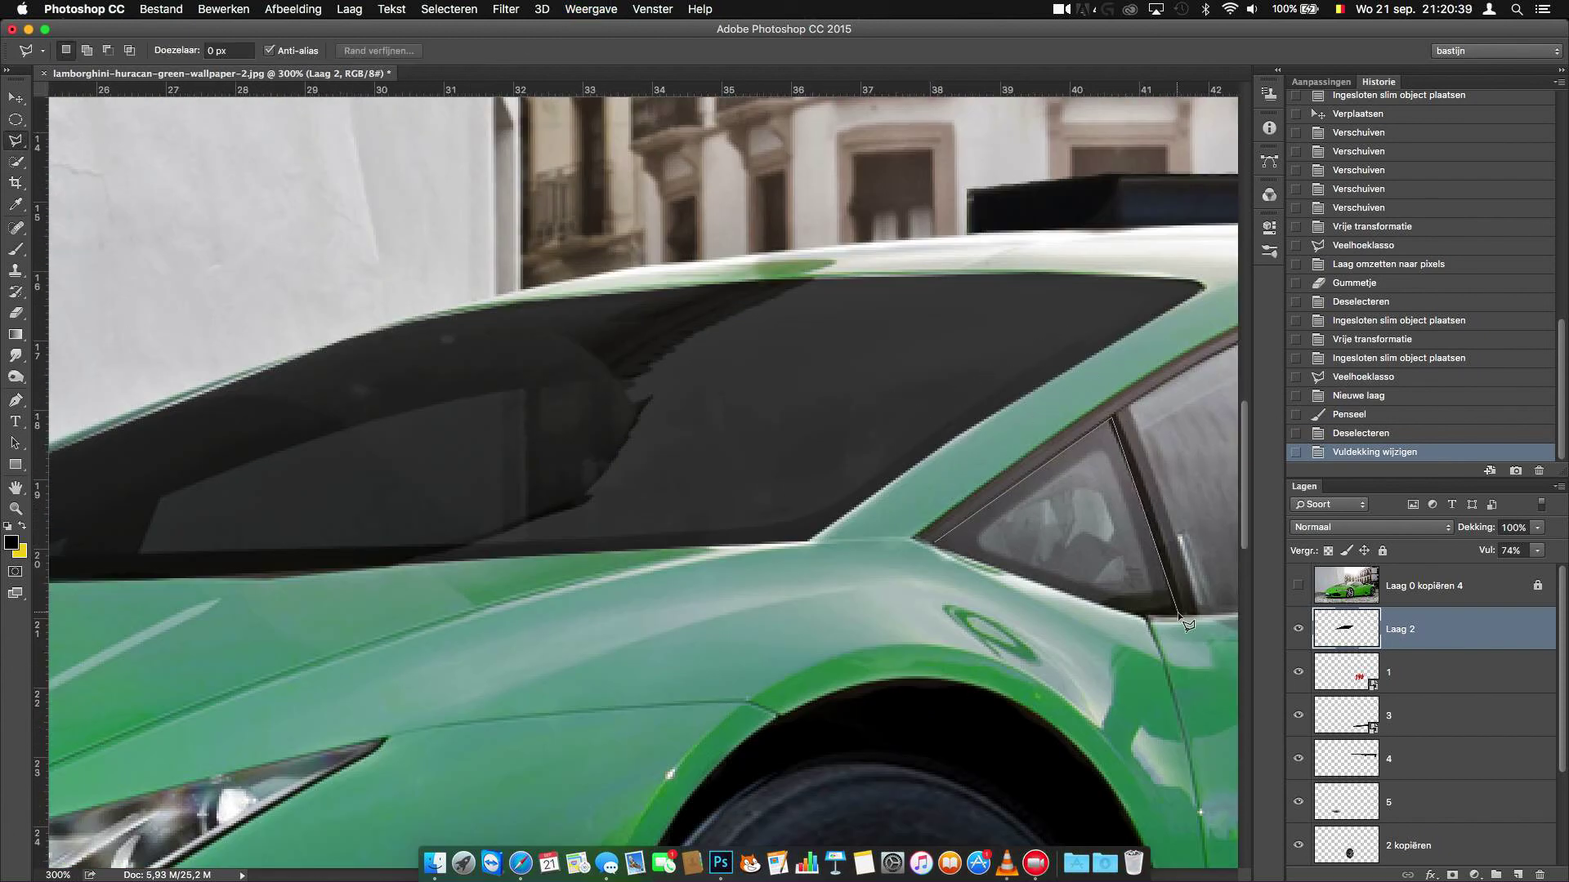
Step: Paint the selected triangular quarter window dark on Laag 2, then deselect
click(935, 545)
key(b)
drag(1021, 507, 1222, 583)
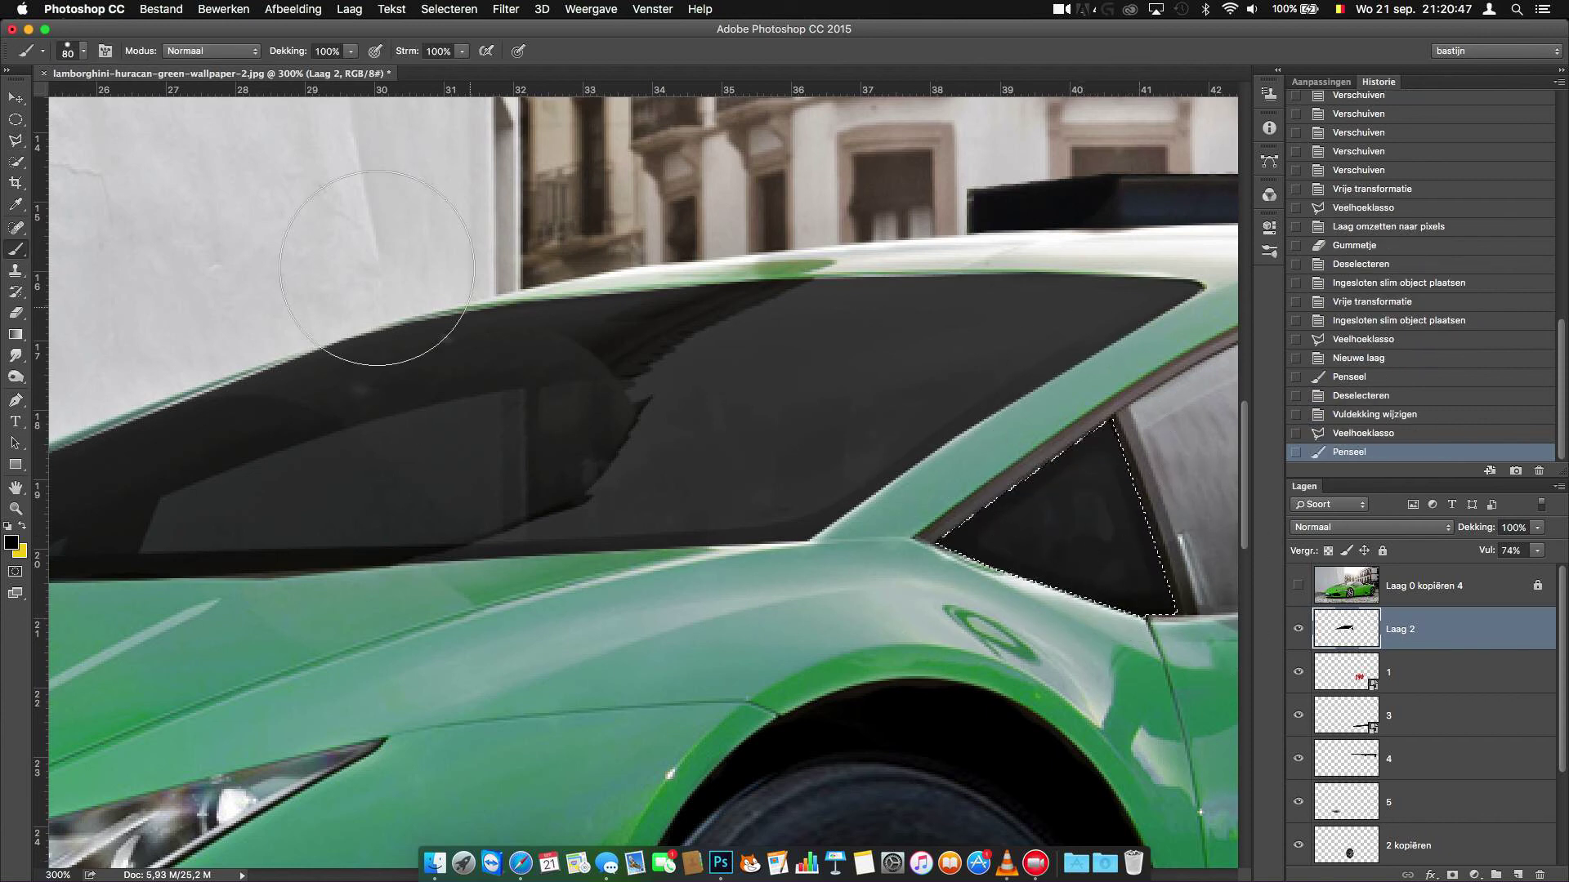
click(449, 9)
click(443, 46)
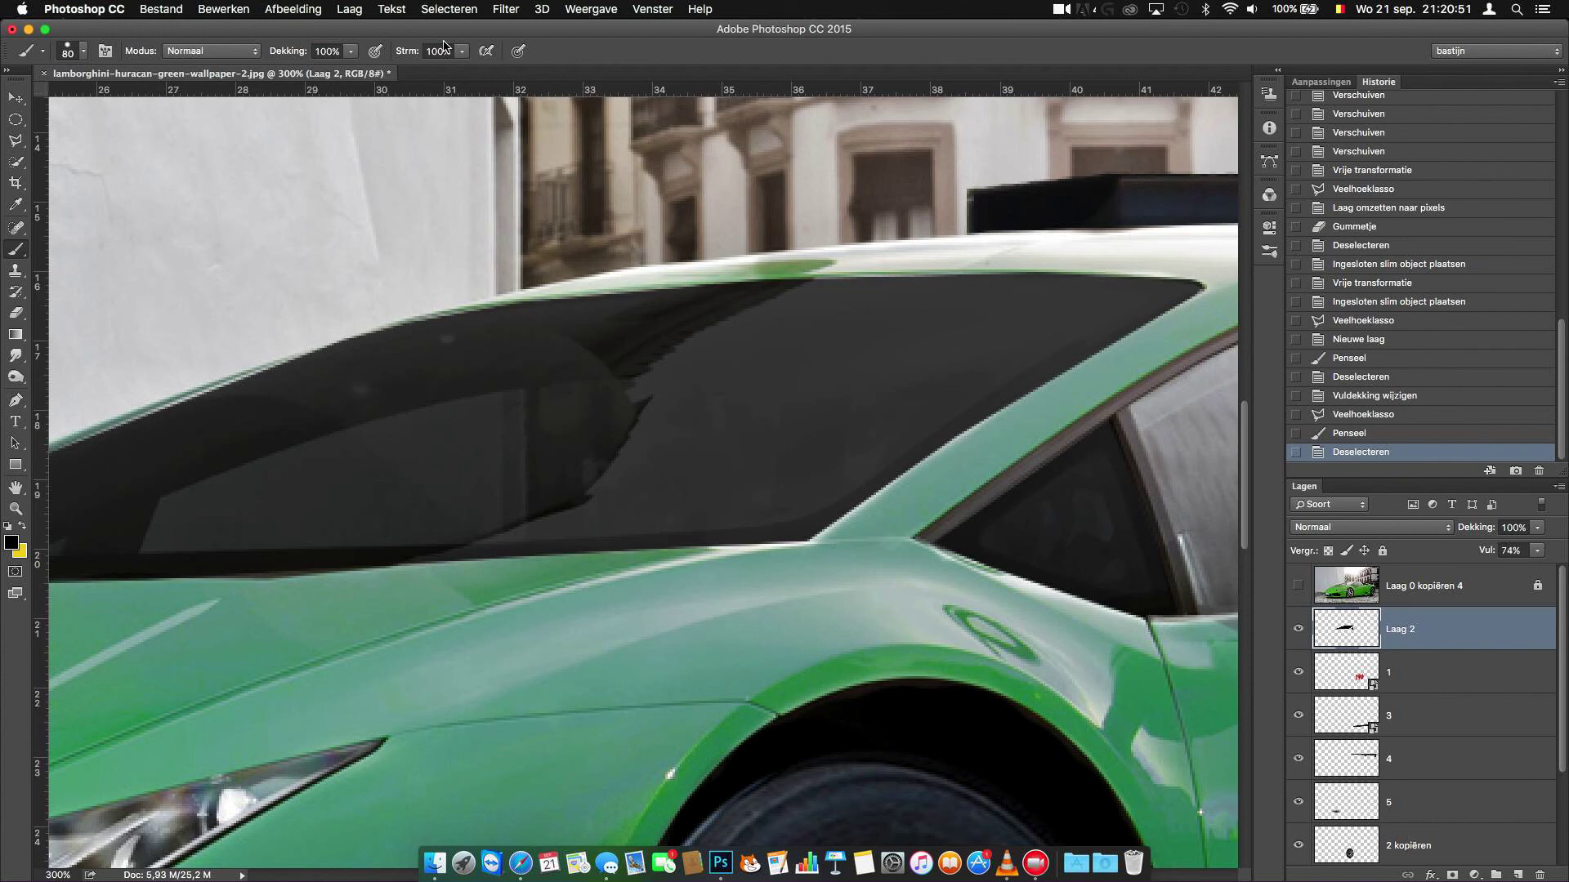
scroll(443, 46, right, 10)
Step: Outline the side windows along their frames and the mirror with Polygonal Lasso
click(17, 140)
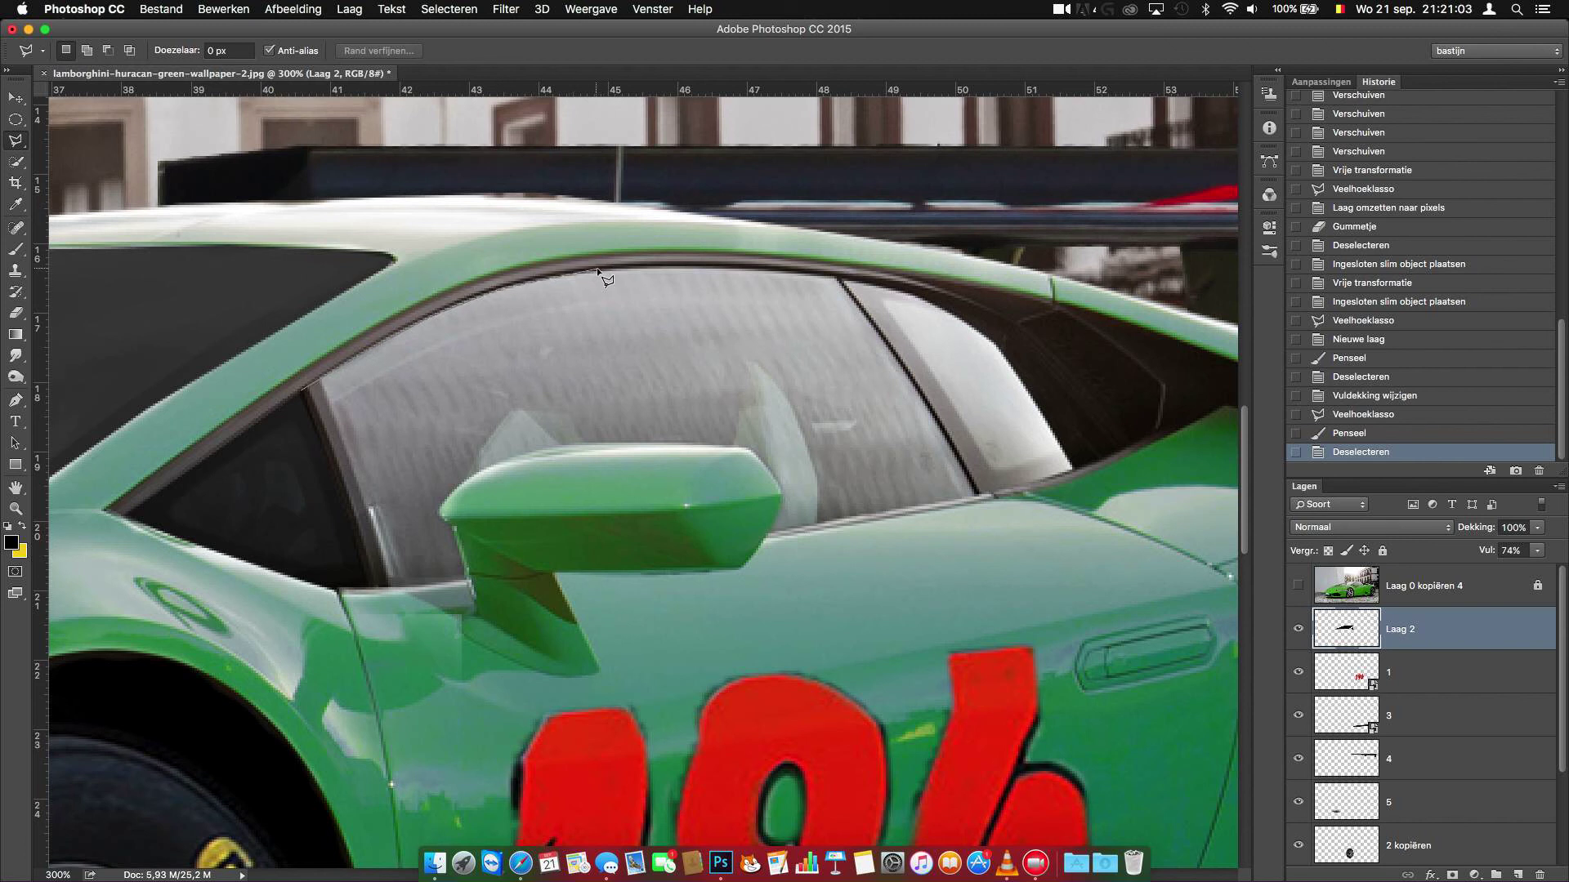
click(845, 281)
click(981, 310)
click(1023, 328)
click(753, 451)
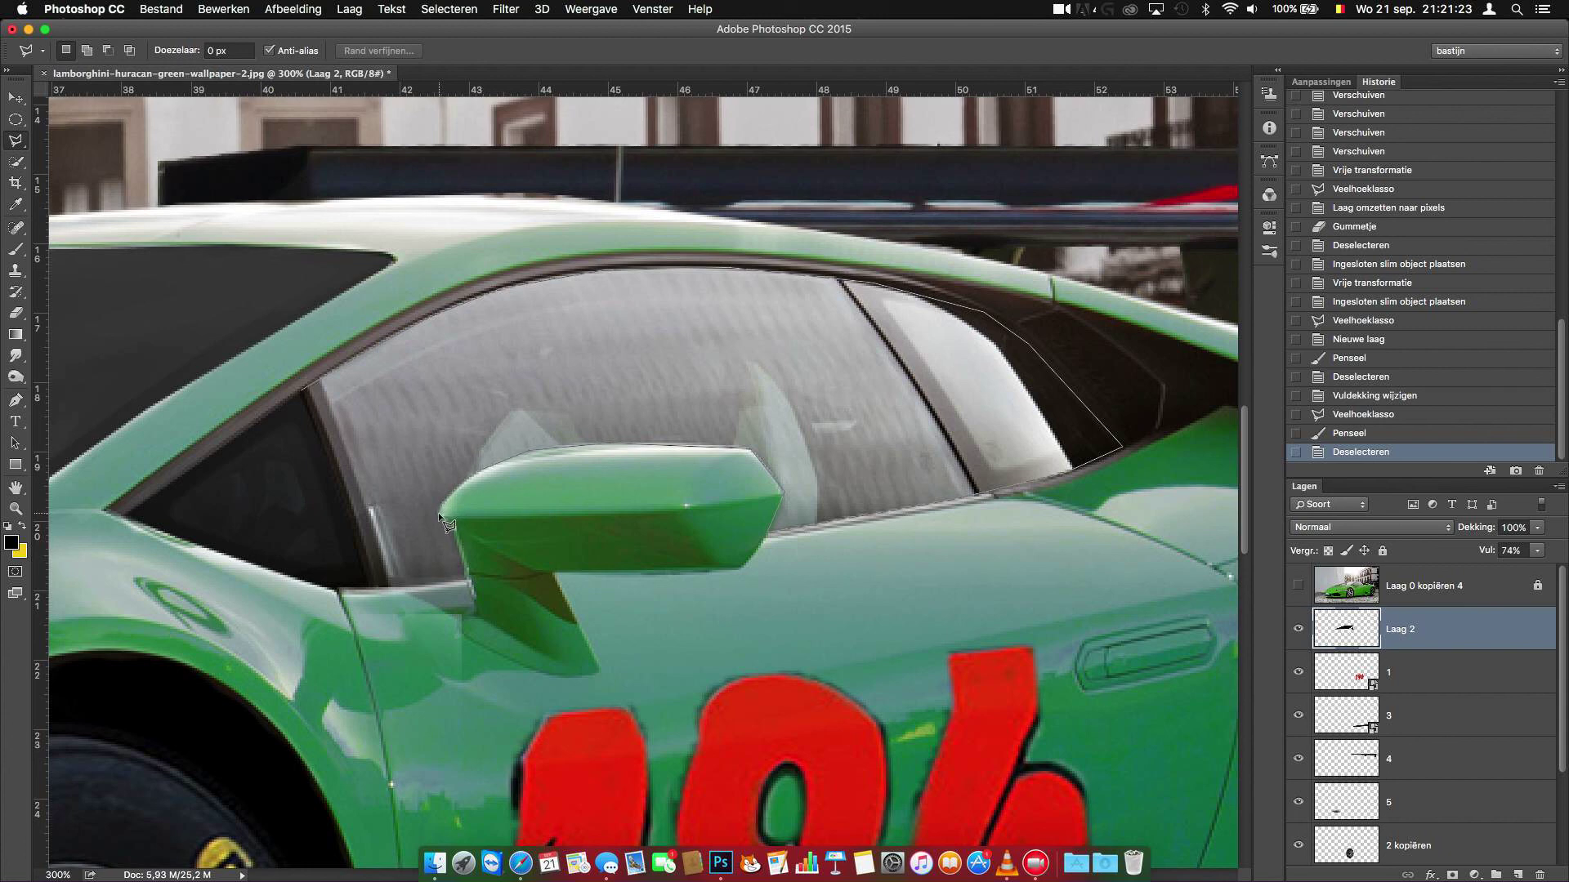
click(465, 576)
click(368, 585)
click(303, 391)
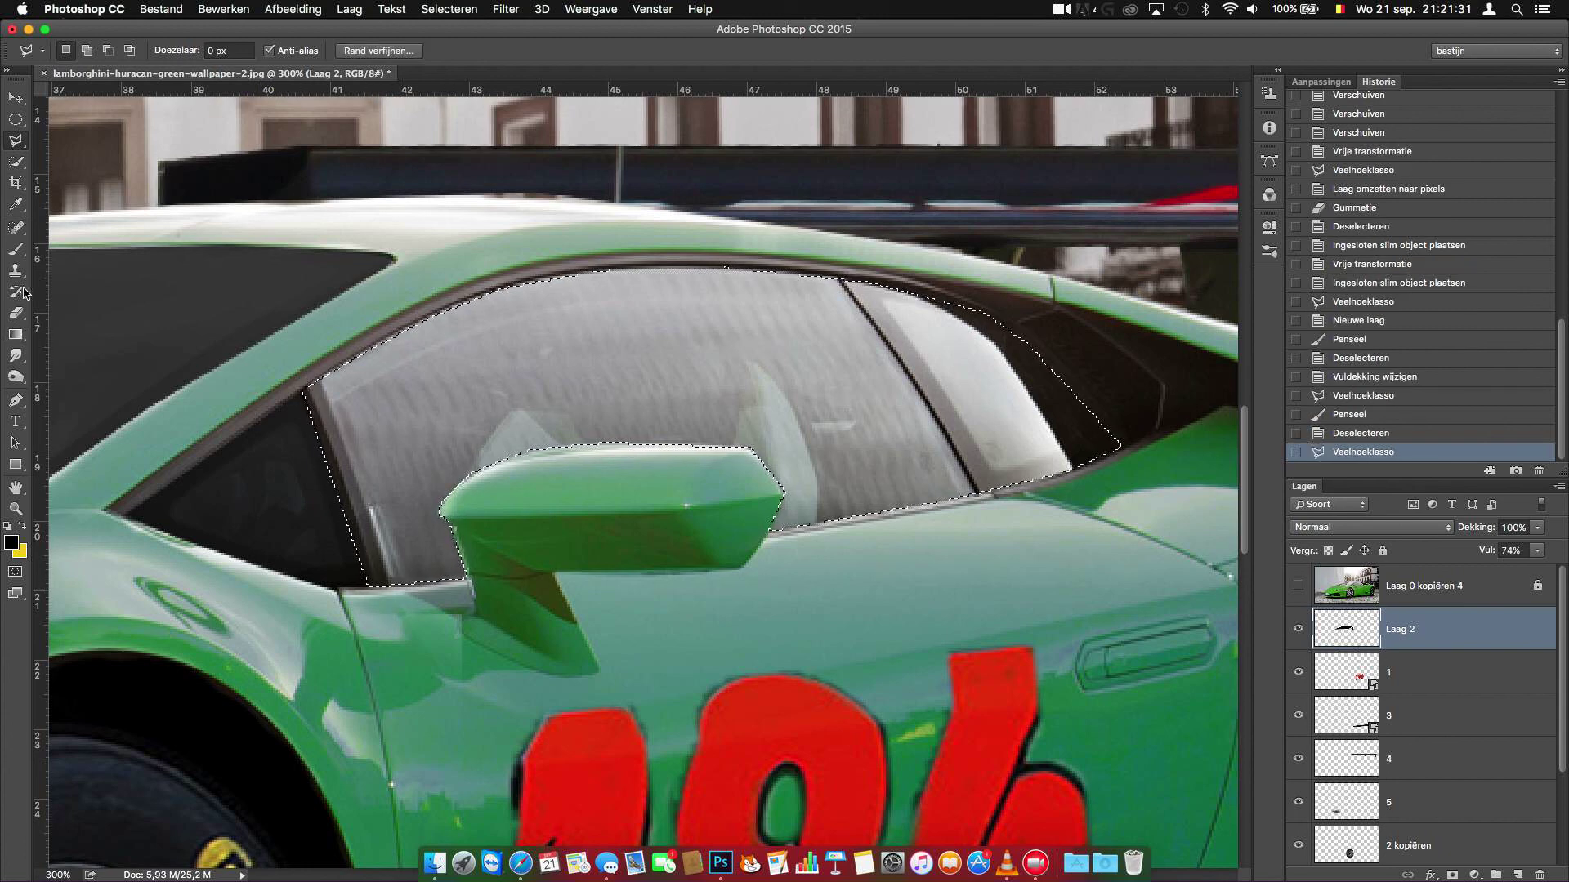
Step: Paint the side windows dark, deselect, and zoom to fit the whole car
click(15, 249)
mouse_move(368, 343)
mouse_down()
mouse_move(332, 490)
mouse_move(752, 523)
mouse_move(757, 359)
mouse_up()
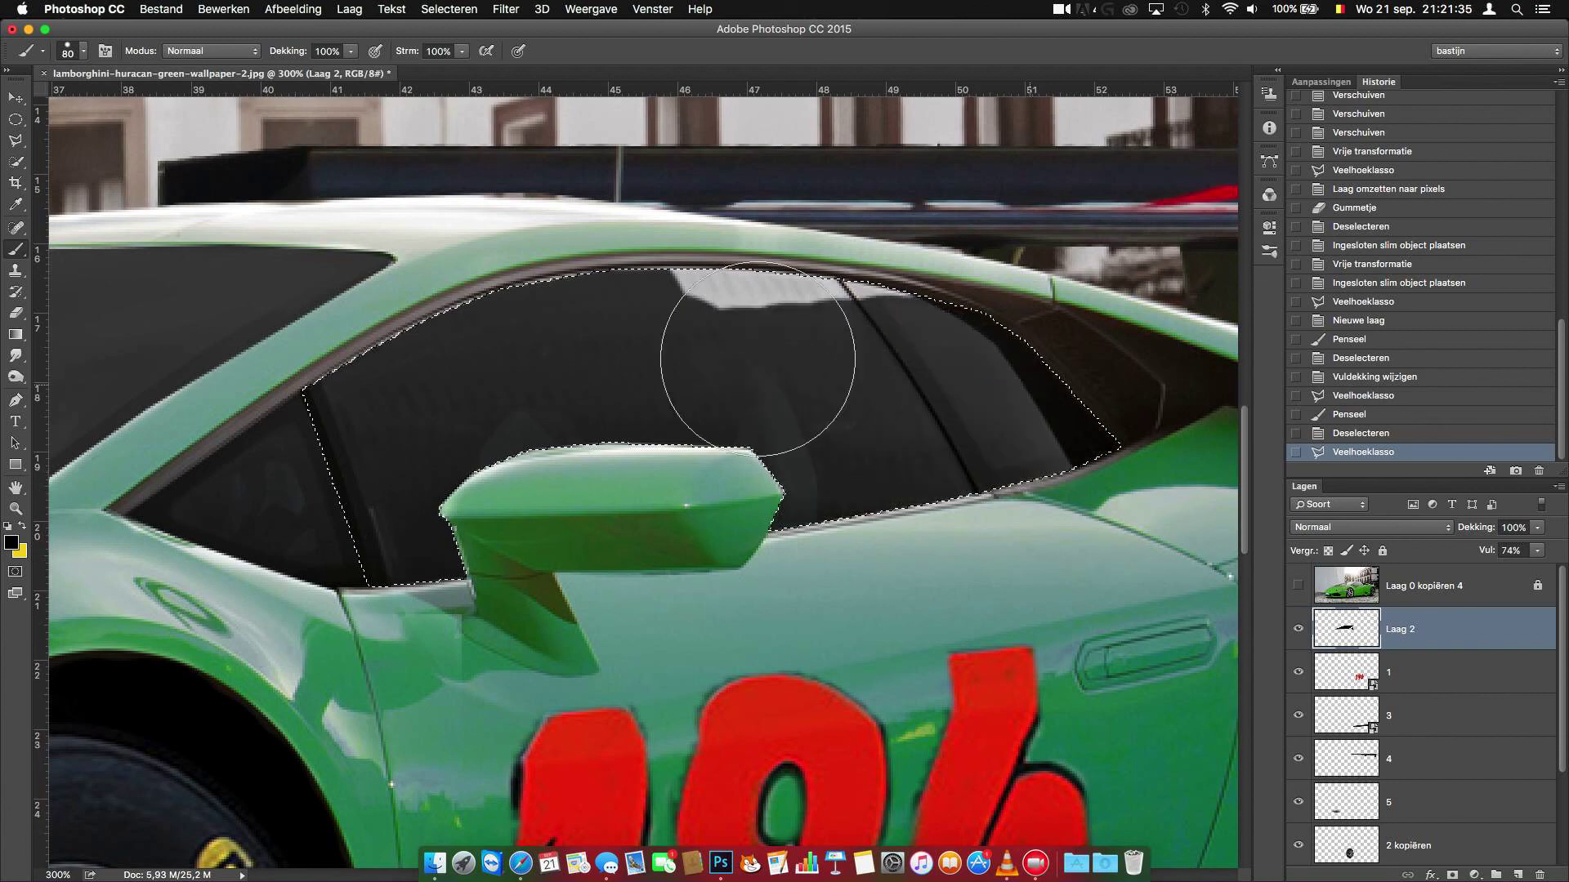
click(757, 360)
click(448, 9)
click(461, 45)
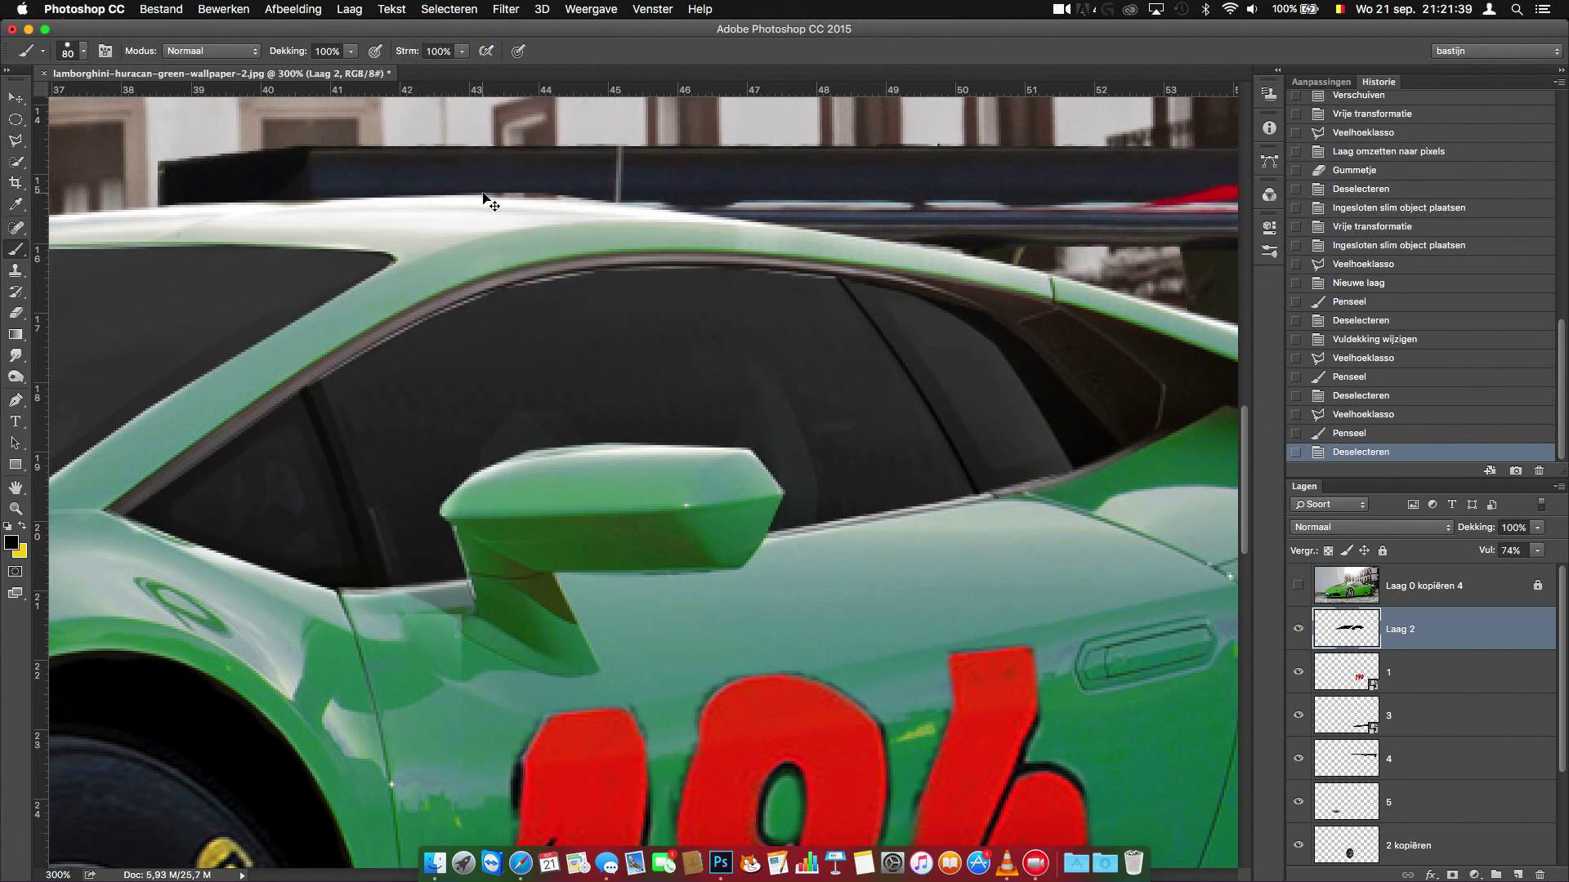
key(super+0)
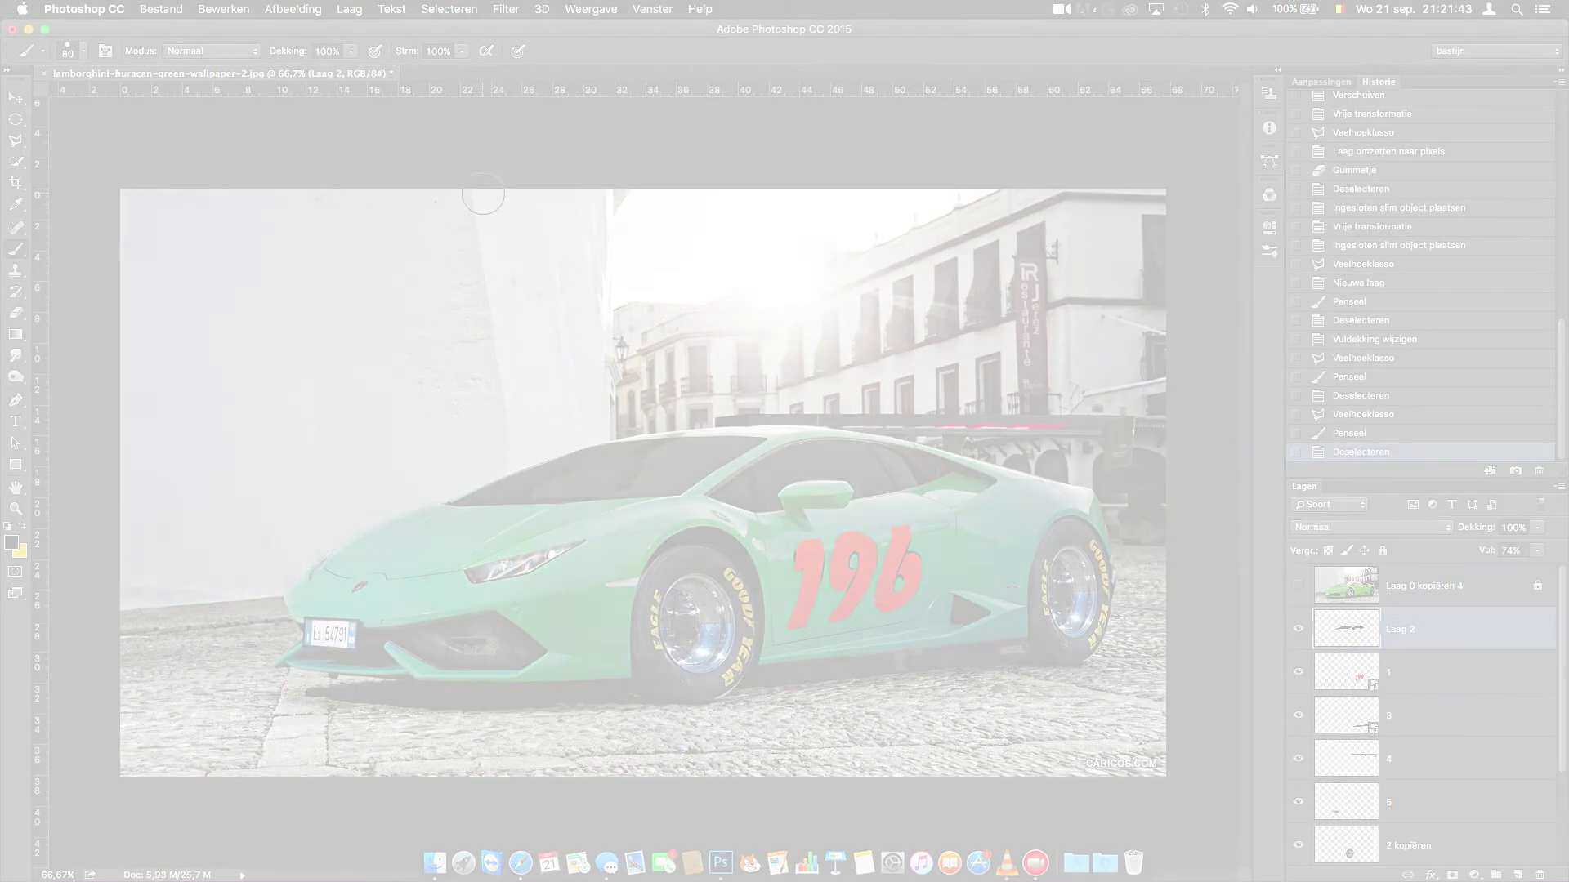